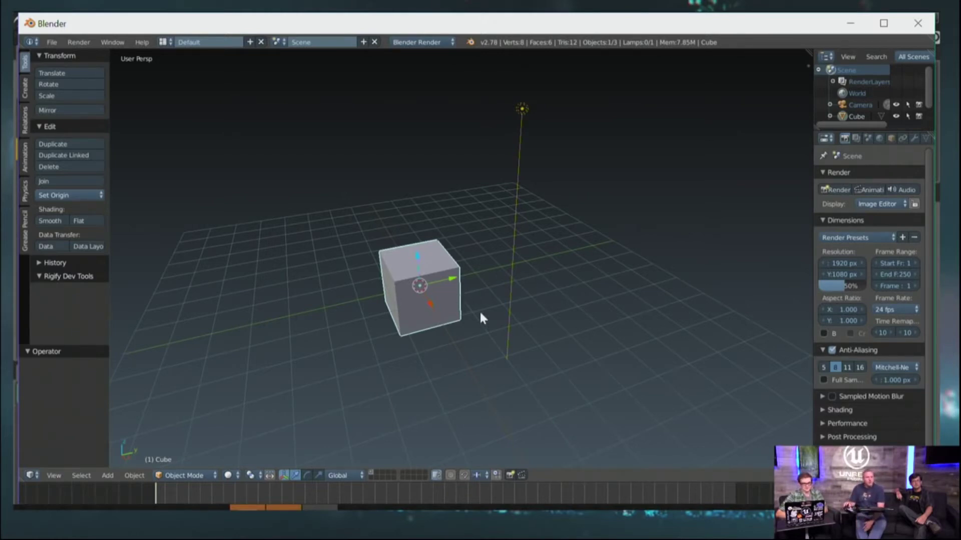
Move the cube up 1 unit along the Z axis.
scroll(480, 314, "up", 2)
mouse_move(477, 334)
middle_mouse_down()
mouse_move(431, 317)
mouse_move(466, 324)
middle_mouse_up()
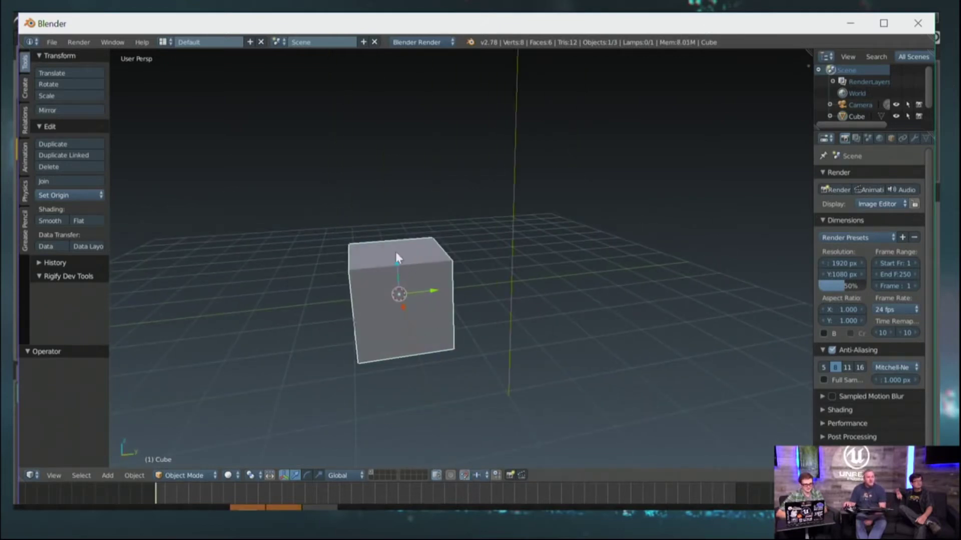
left_click_drag(397, 269, 389, 248)
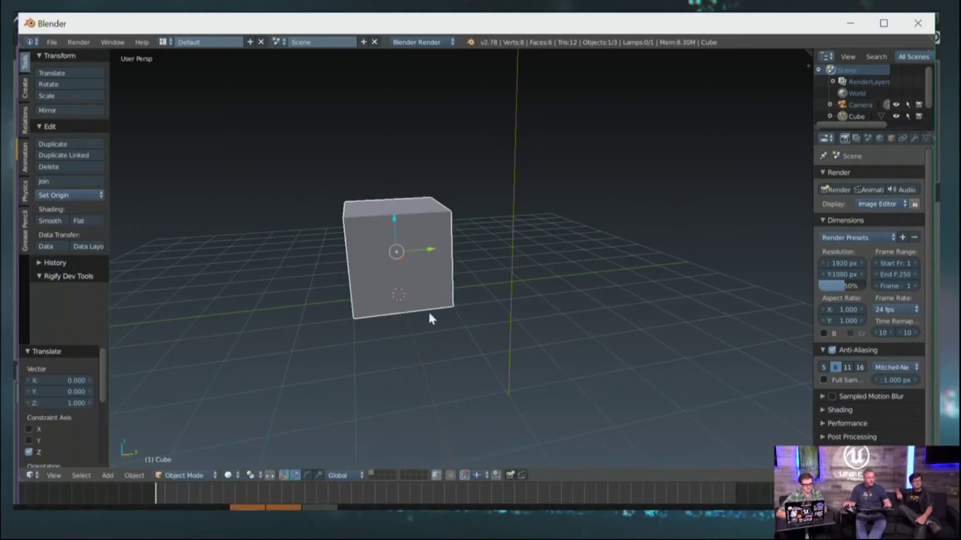
Bevel one vertical corner edge of the cube in Edit Mode by about 1.127 with 7 segments.
mouse_move(430, 318)
middle_mouse_down()
mouse_move(418, 315)
mouse_move(493, 322)
mouse_move(489, 344)
mouse_move(468, 352)
mouse_move(509, 350)
mouse_move(517, 324)
mouse_move(506, 288)
mouse_move(472, 307)
mouse_move(476, 335)
mouse_move(436, 300)
middle_mouse_up()
key("Tab")
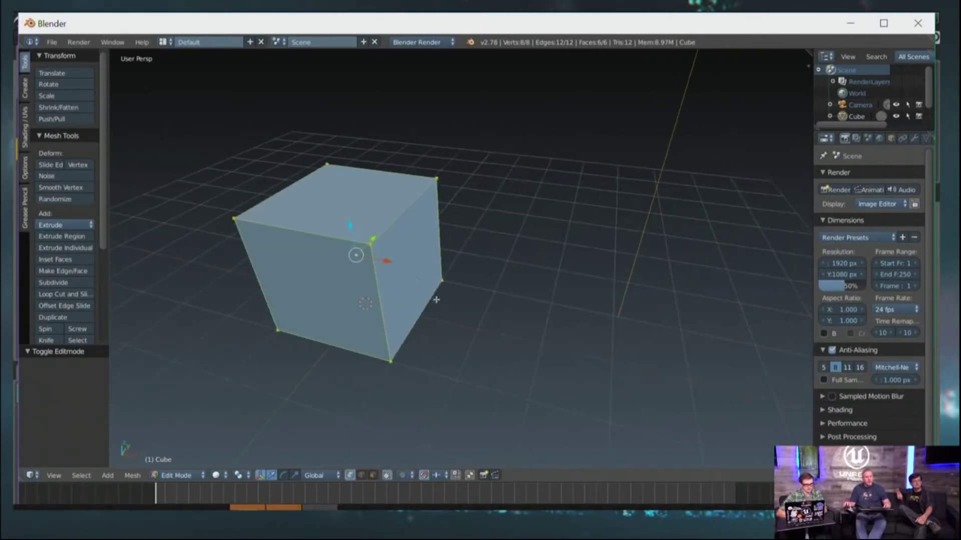
right_click(379, 246)
right_click(393, 356, "shift")
middle_click_drag(391, 372, 498, 348)
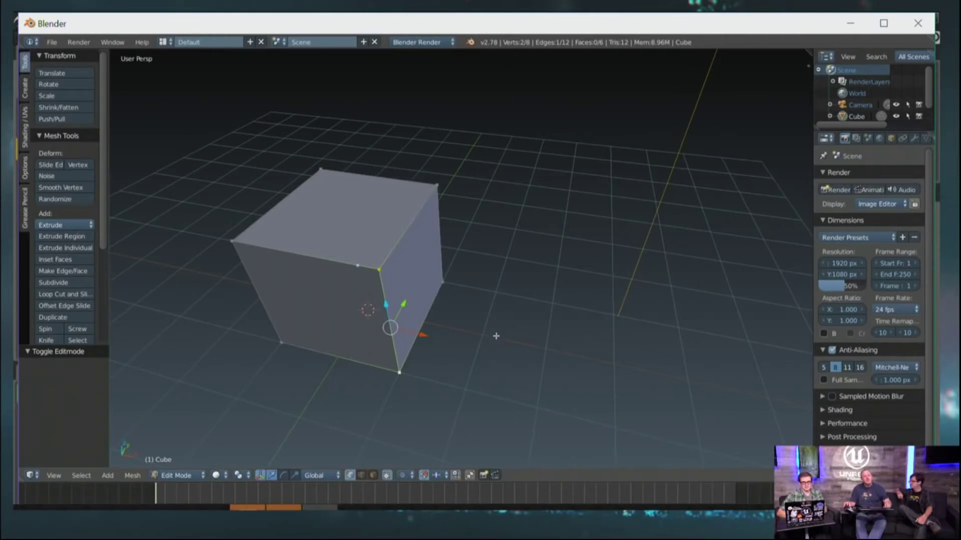
middle_click_drag(451, 336, 473, 343)
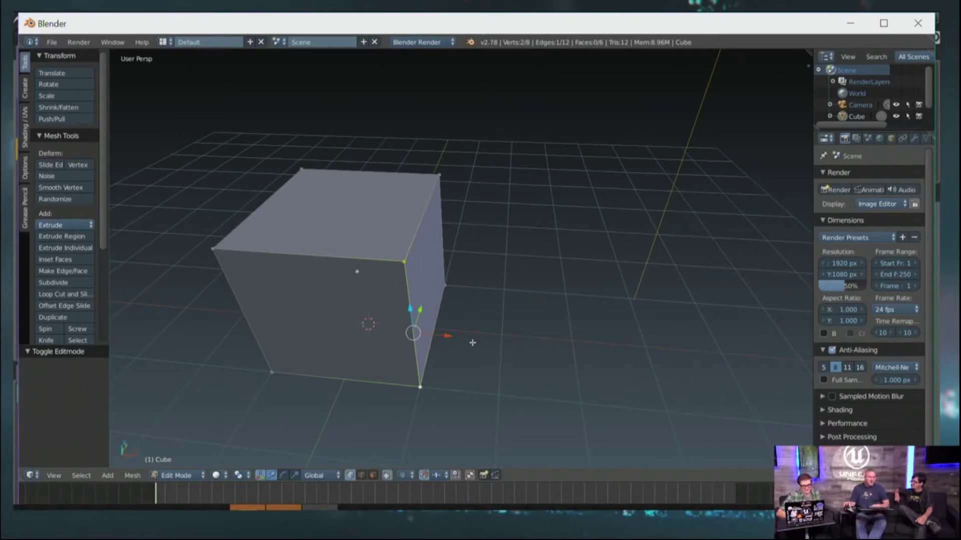
middle_click_drag(480, 374, 444, 382)
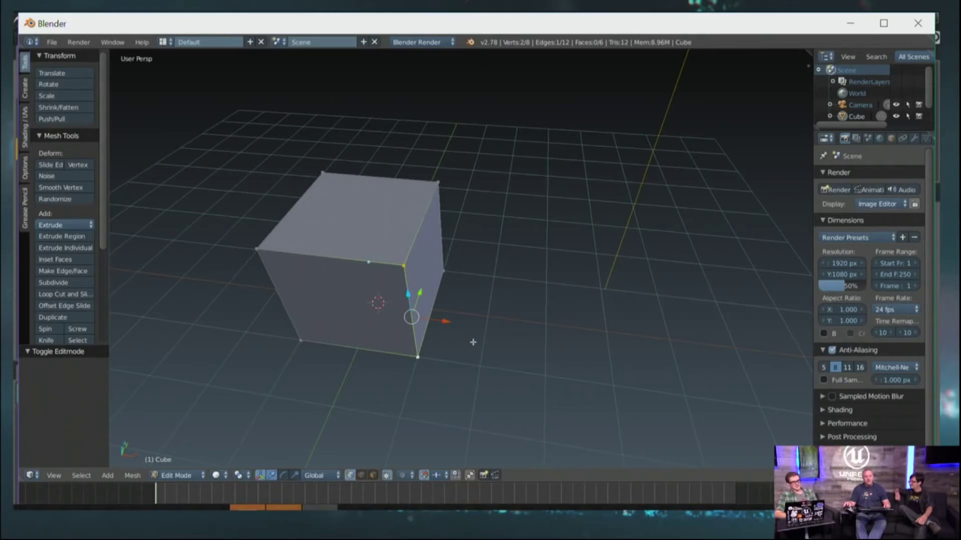
middle_click_drag(470, 344, 500, 360)
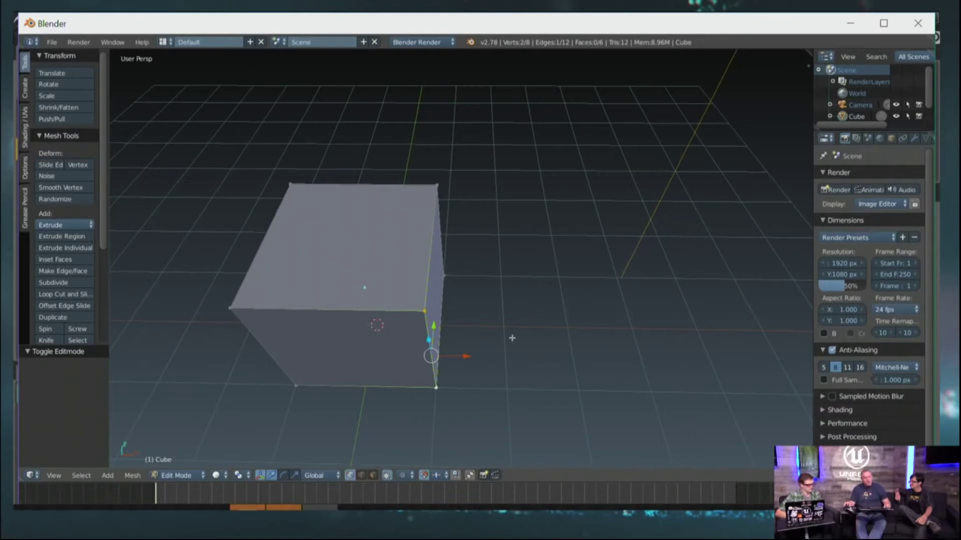
middle_click_drag(500, 361, 495, 400)
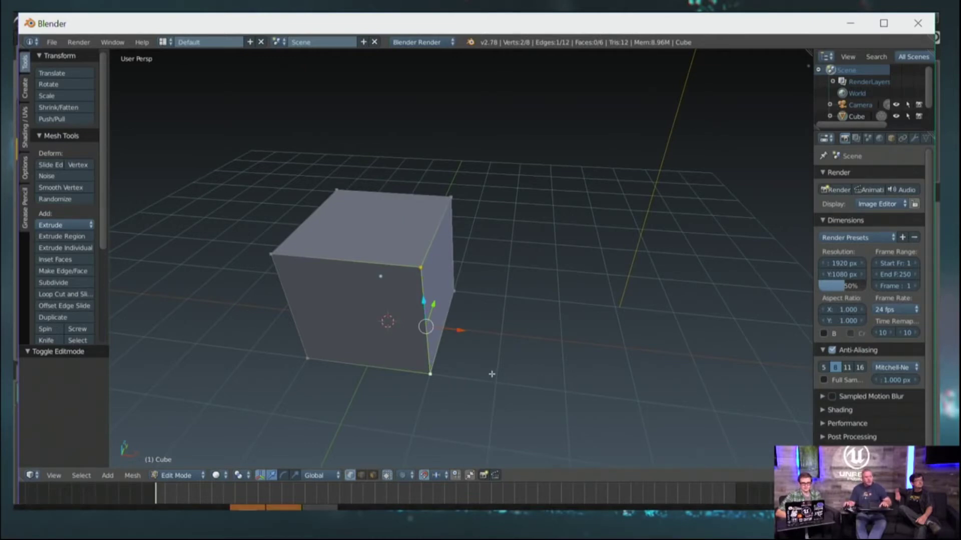
key("ctrl+b")
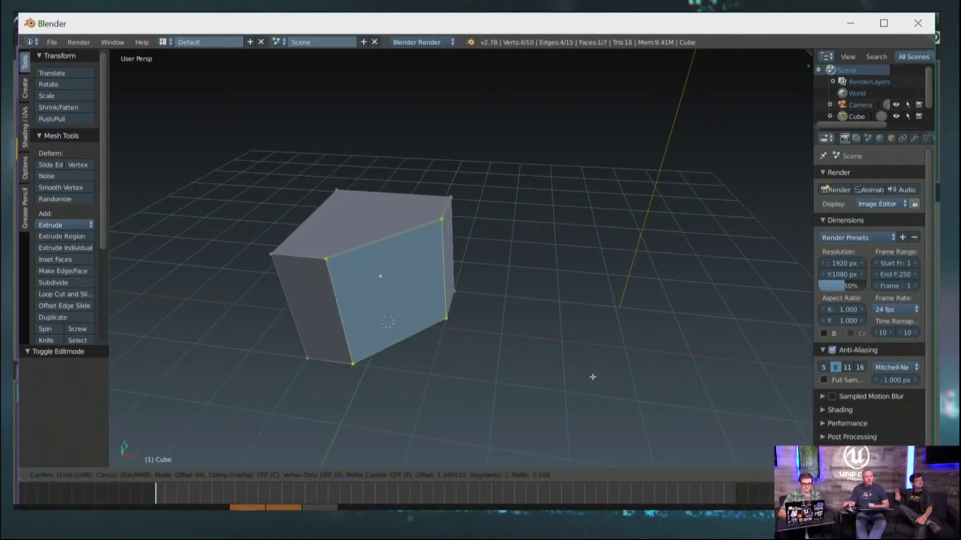
scroll(585, 374, "up", 6)
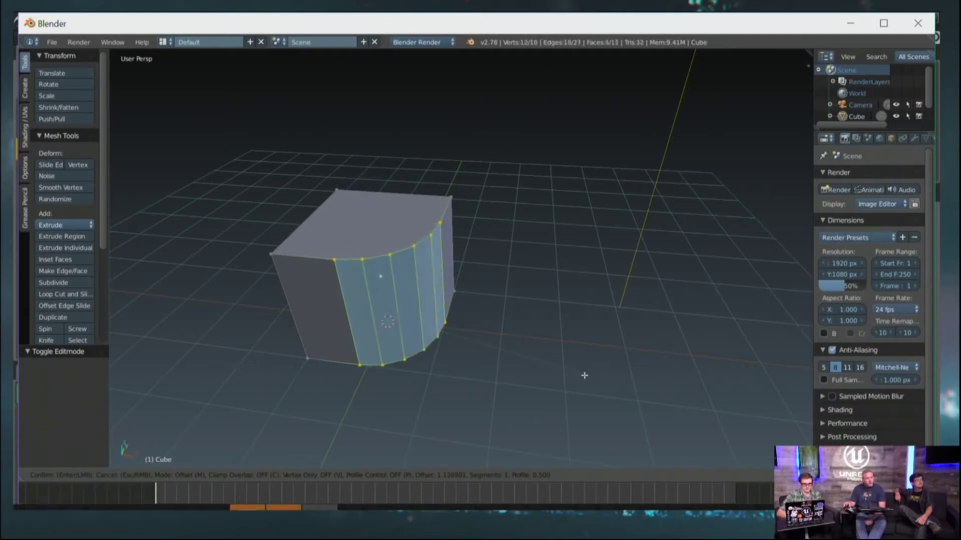
left_click(583, 375)
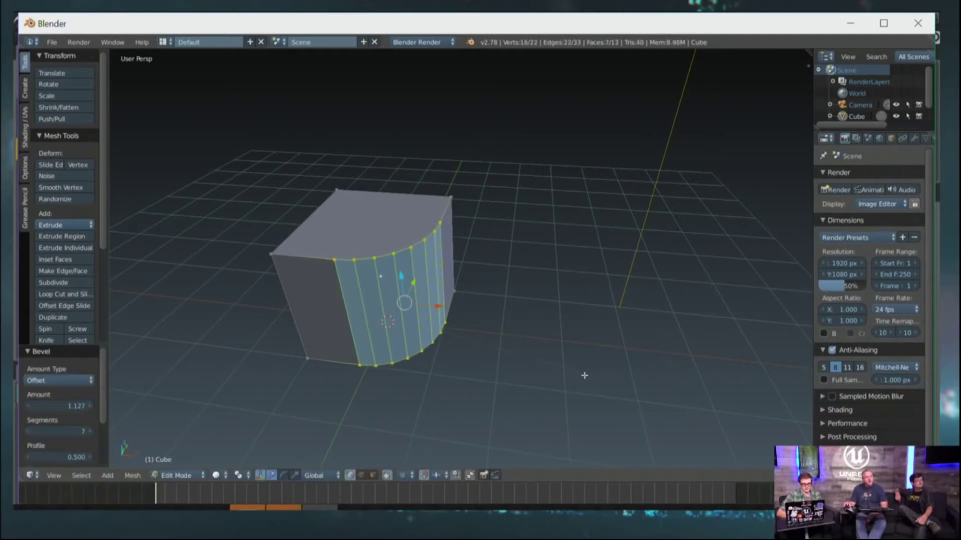
Check the bevel's faceting in Object Mode and apply smooth shading to the bevel faces in Edit Mode.
scroll(483, 315, "up", 3)
middle_click_drag(521, 332, 536, 309)
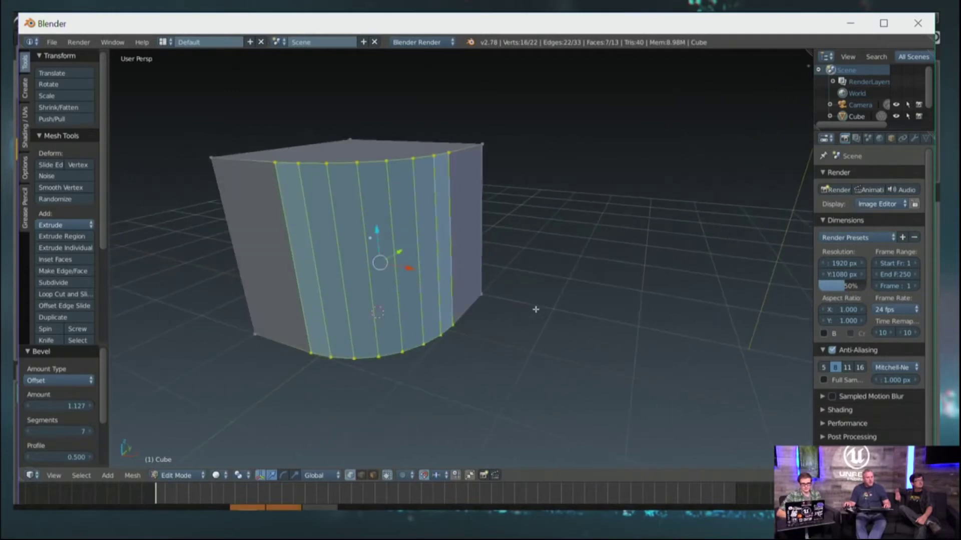
key("Tab")
middle_click_drag(404, 272, 479, 345)
scroll(465, 342, "down", 2)
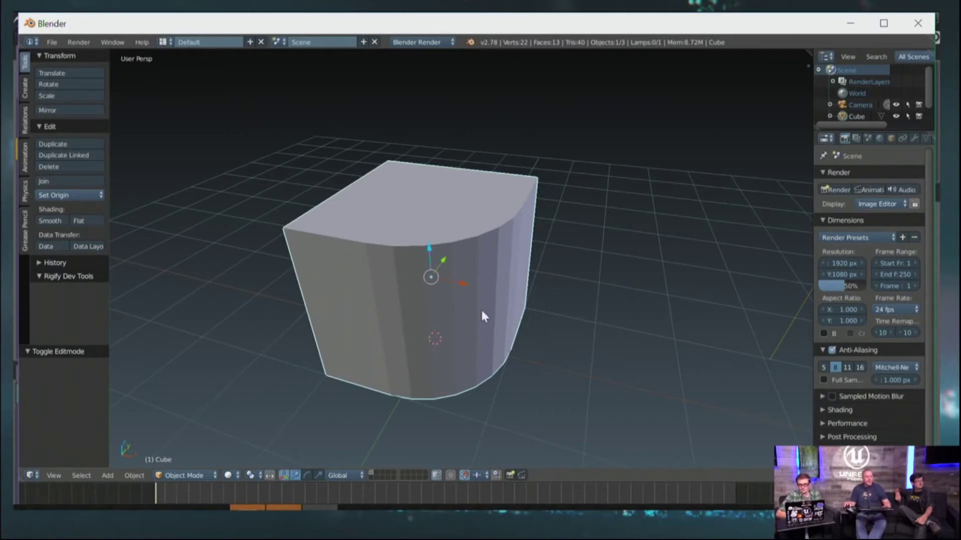
key("Tab")
middle_click_drag(481, 311, 436, 307)
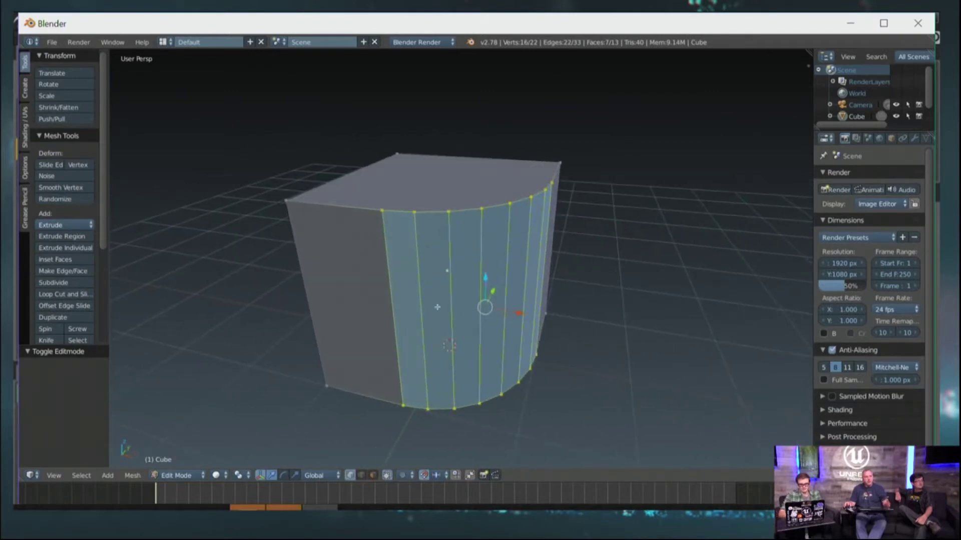
left_click(25, 126)
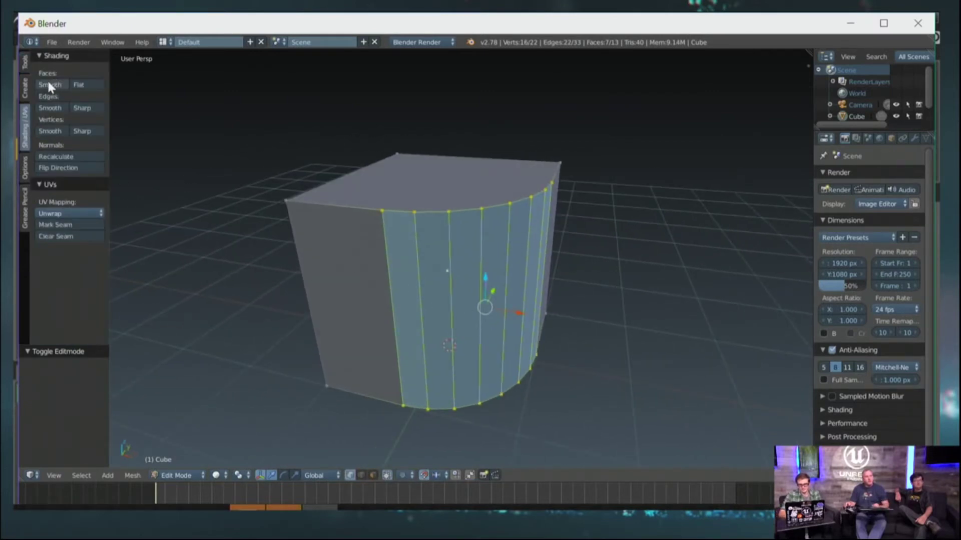
left_click(49, 85)
Examine the shading of the rounded corner and its neighbouring flat faces in Object Mode.
mouse_move(354, 286)
middle_mouse_down()
mouse_move(423, 283)
mouse_move(443, 260)
mouse_move(458, 286)
mouse_move(487, 285)
middle_mouse_up()
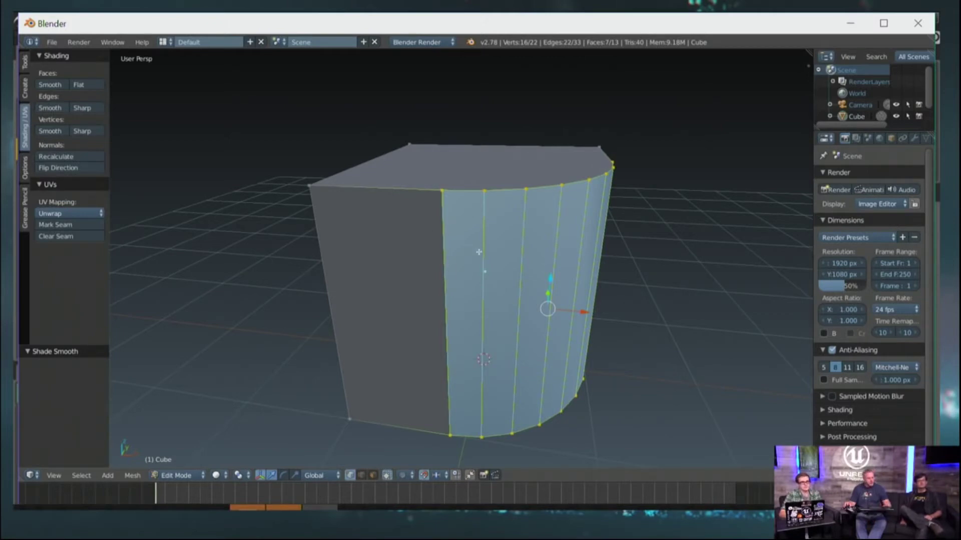
key("Tab")
middle_click_drag(489, 278, 422, 204)
middle_click_drag(484, 232, 381, 201)
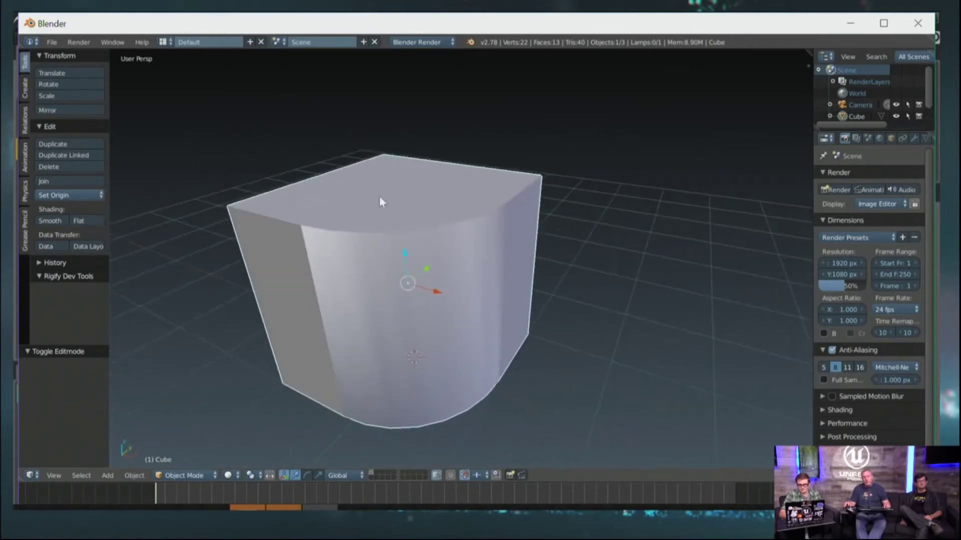
middle_click_drag(361, 266, 362, 217)
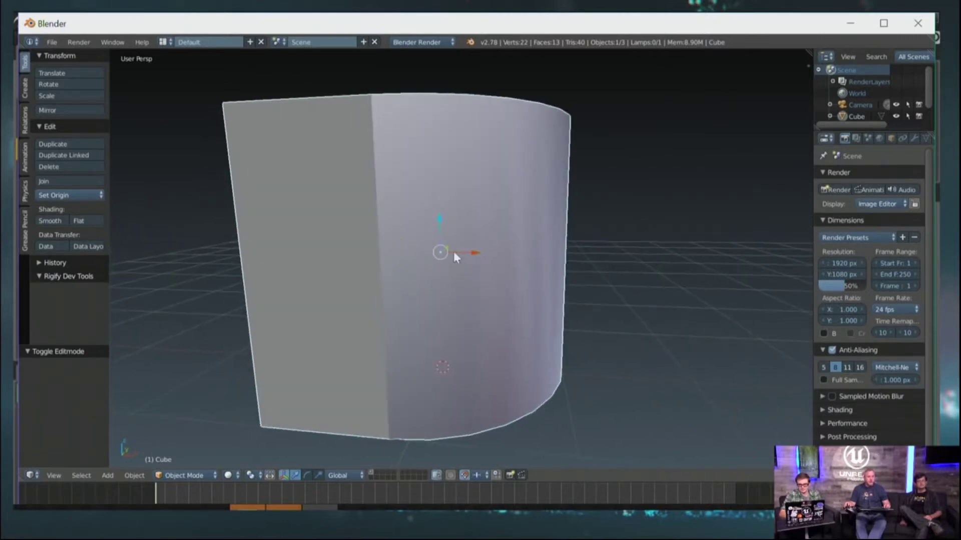
middle_click_drag(454, 256, 469, 300)
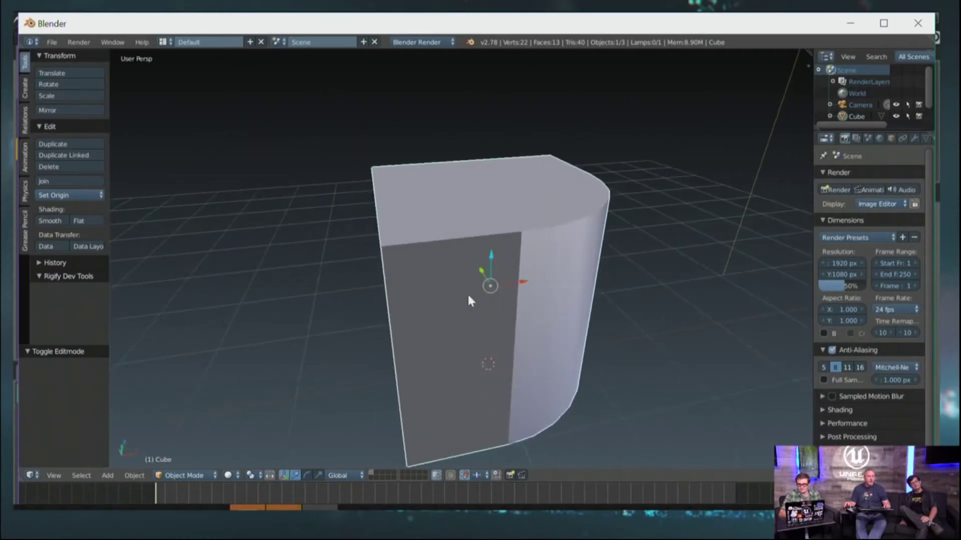
middle_click_drag(535, 292, 504, 292)
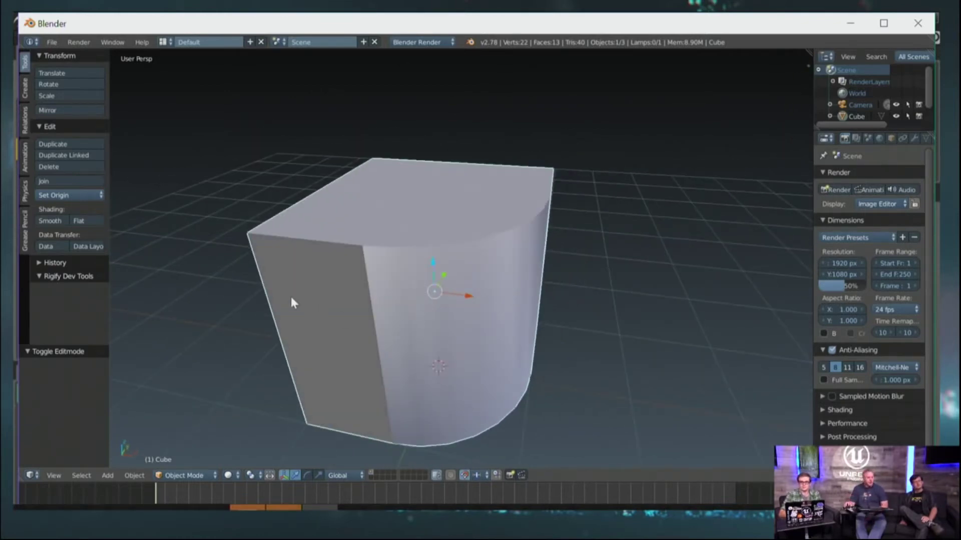
Apply smooth shading to the two flat side faces adjoining the bevel and inspect the shading in Object Mode.
key("Tab")
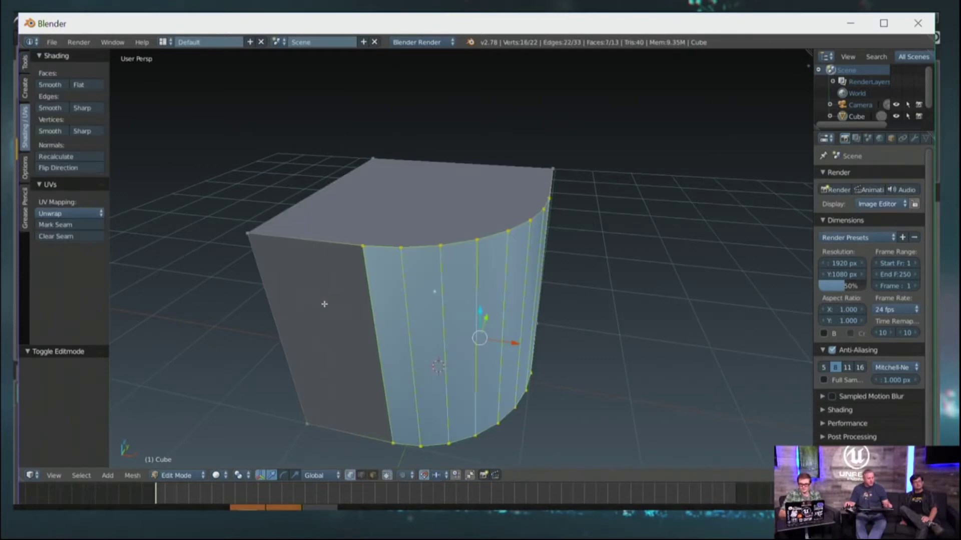
key("ctrl+Tab")
left_click(311, 317)
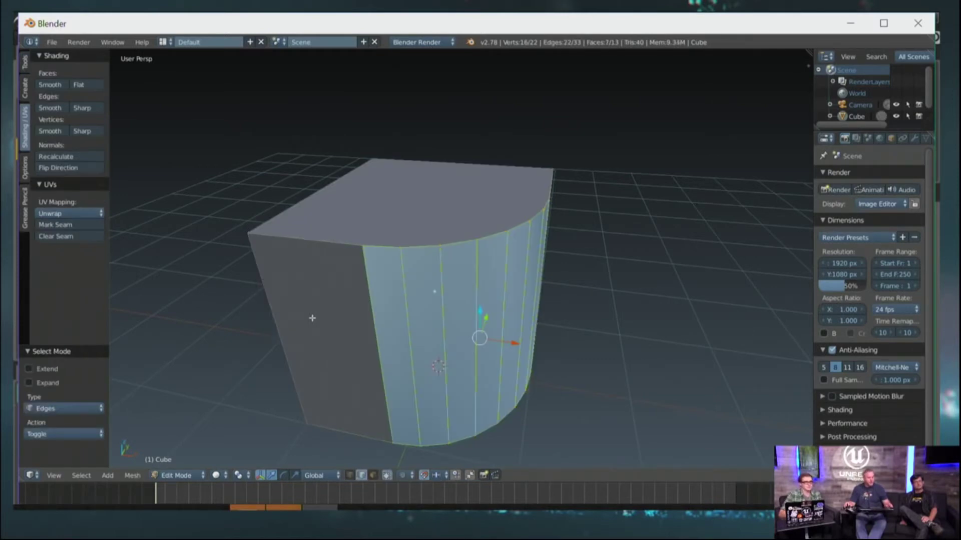
key("ctrl+Tab")
left_click(307, 334)
middle_click_drag(307, 334, 399, 289)
right_click(399, 289, "shift")
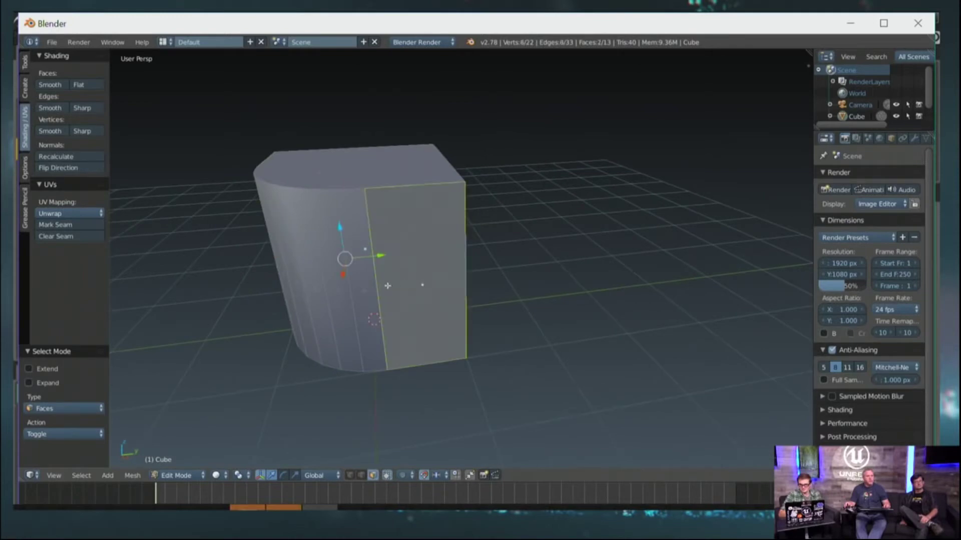
left_click(43, 84)
key("Tab")
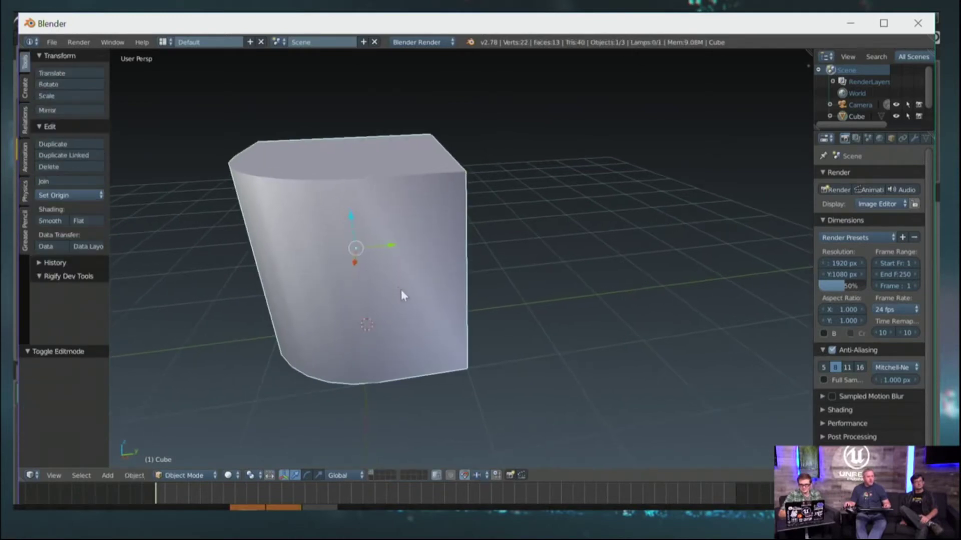
mouse_move(401, 291)
middle_mouse_down()
mouse_move(392, 272)
mouse_move(499, 282)
mouse_move(407, 272)
mouse_move(374, 299)
mouse_move(401, 277)
mouse_move(425, 289)
mouse_move(447, 278)
mouse_move(457, 326)
middle_mouse_up()
Turn on the vertex normals display for the cube mesh in Edit Mode.
key("Tab")
scroll(457, 297, "up", 2)
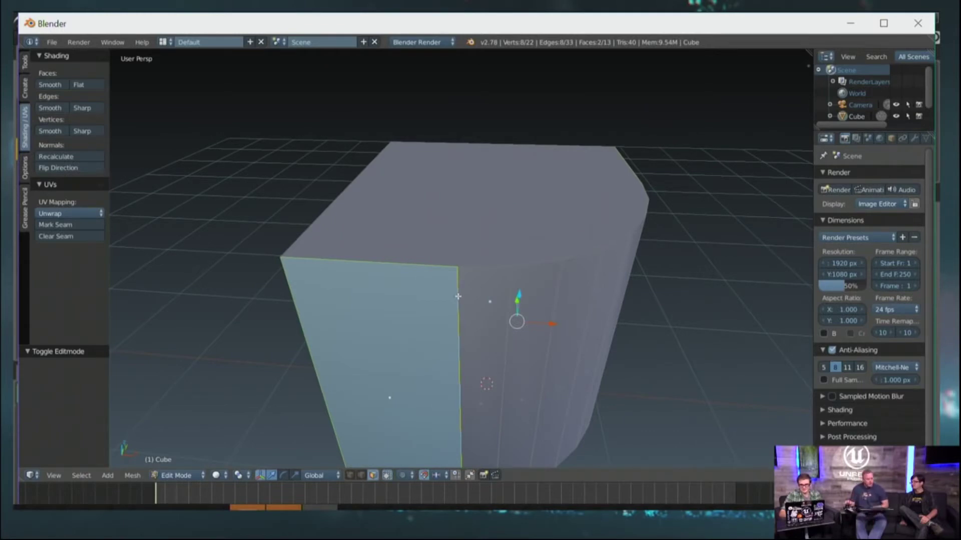
scroll(466, 294, "up", 1)
middle_click_drag(466, 294, 469, 275)
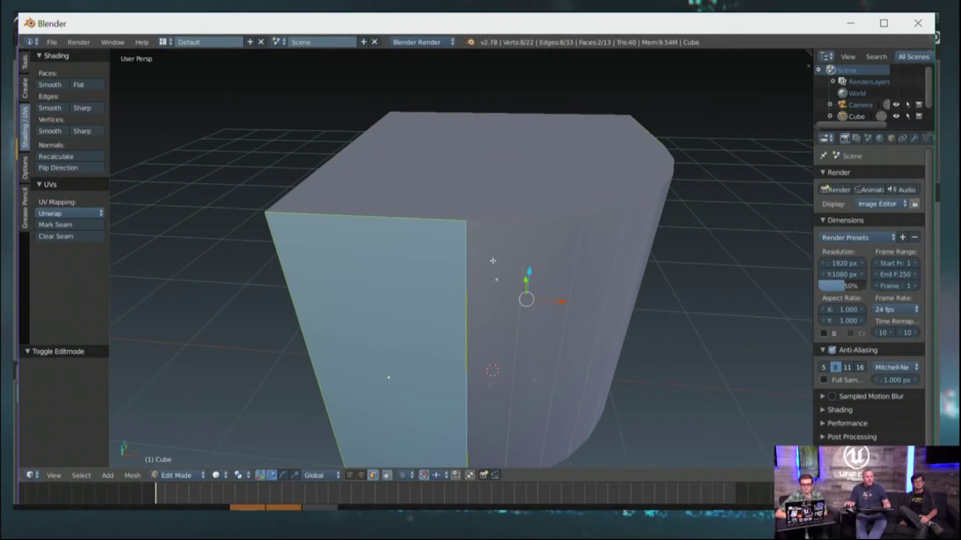
mouse_move(492, 261)
middle_mouse_down()
mouse_move(523, 265)
mouse_move(493, 267)
middle_mouse_up()
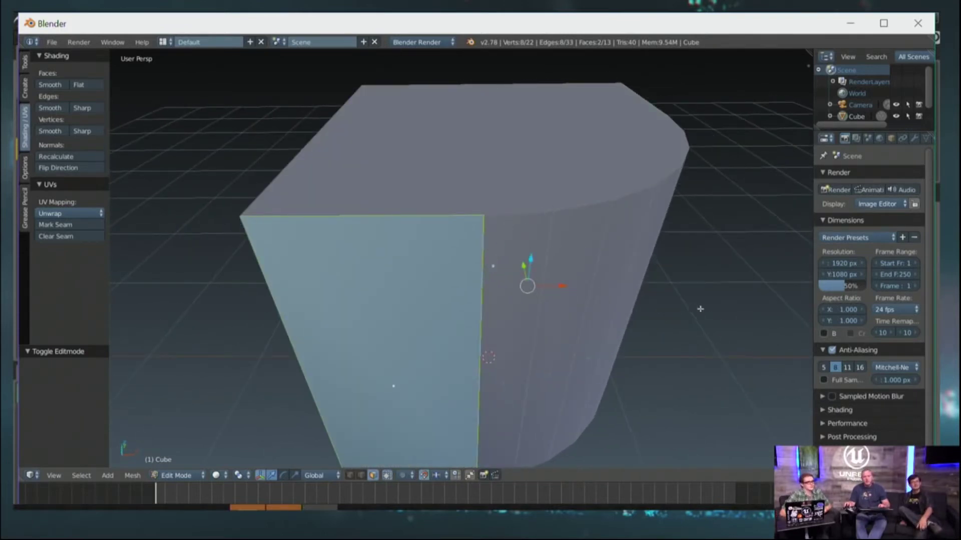
key("n")
left_click_drag(802, 223, 807, 440)
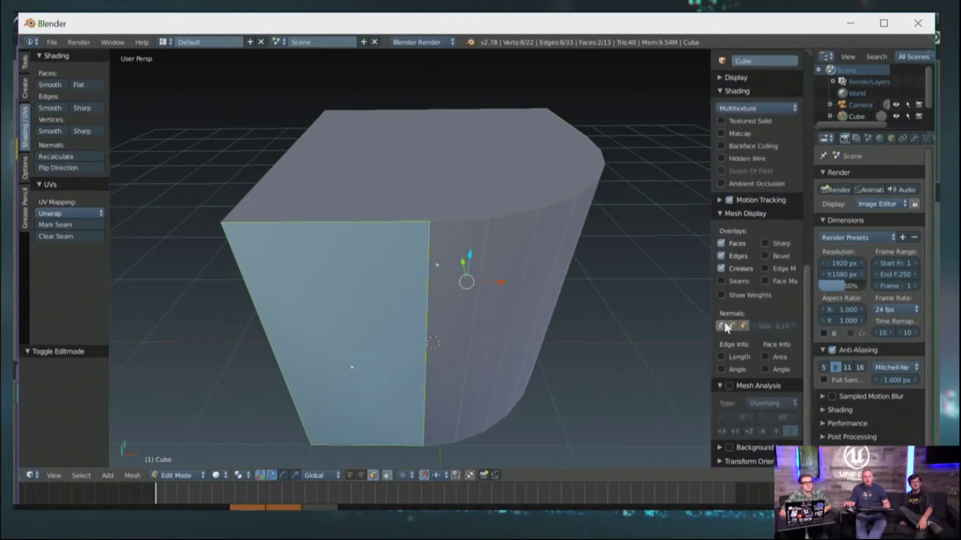
middle_click_drag(624, 339, 432, 327)
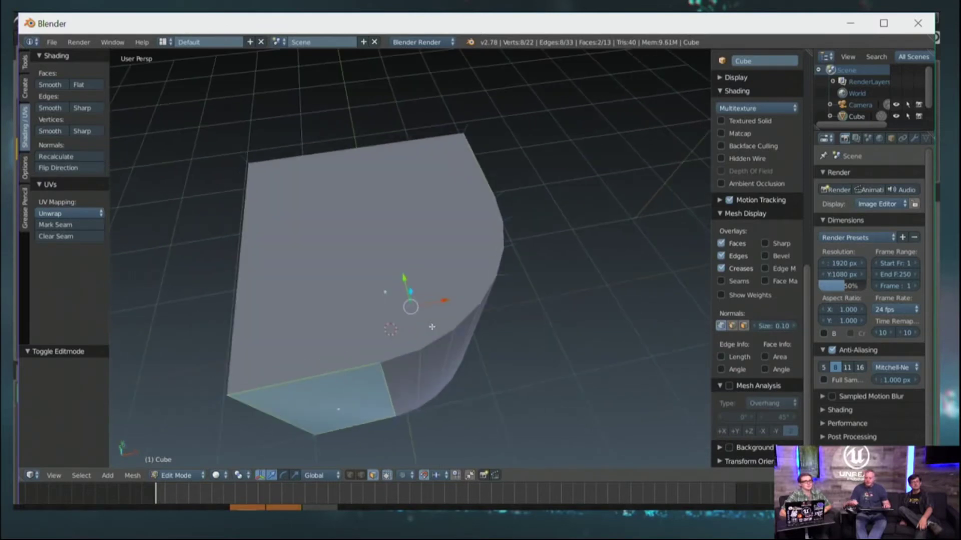
Examine the direction of the vertex normals along the bevel and the adjoining flat side from the top orthographic view.
key("KP_7")
scroll(465, 335, "up", 5)
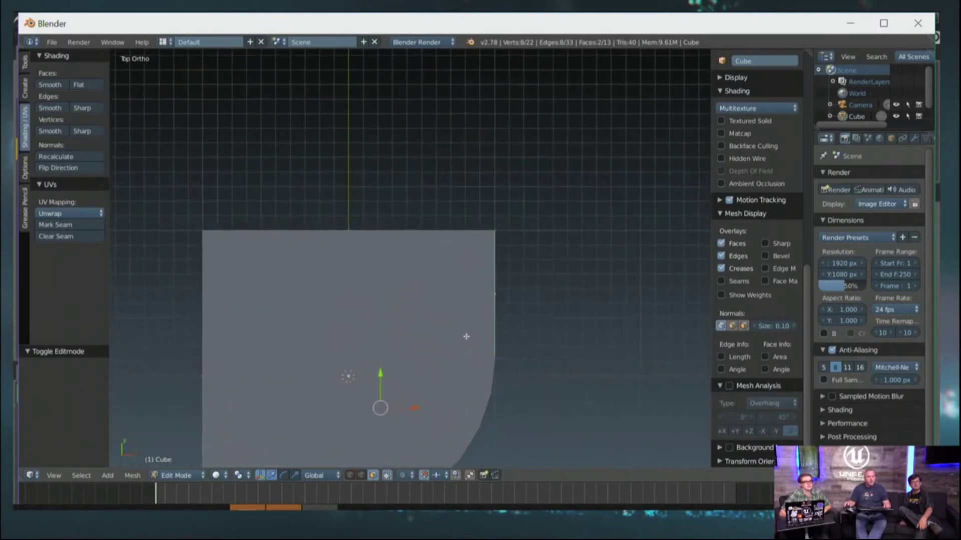
scroll(509, 259, "up", 5)
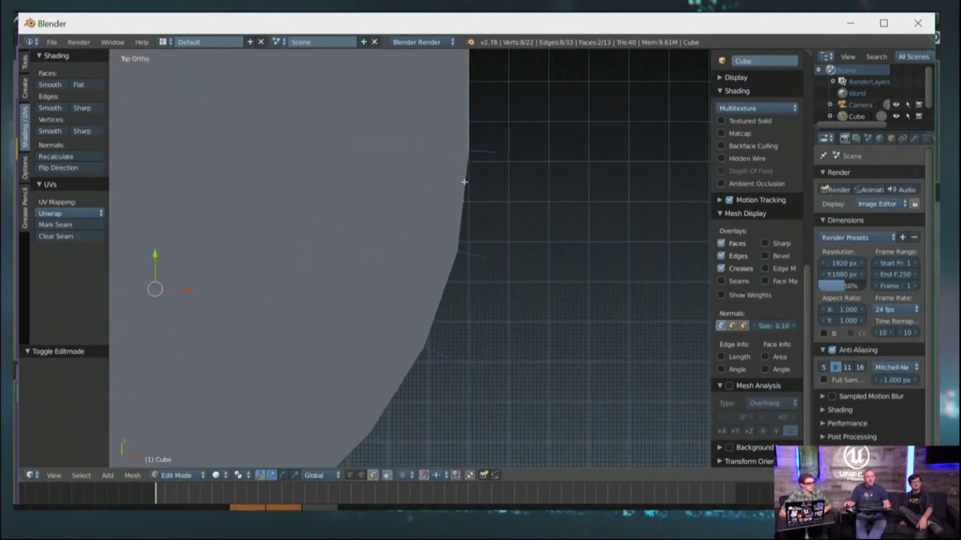
middle_click_drag(441, 289, 440, 293, "shift")
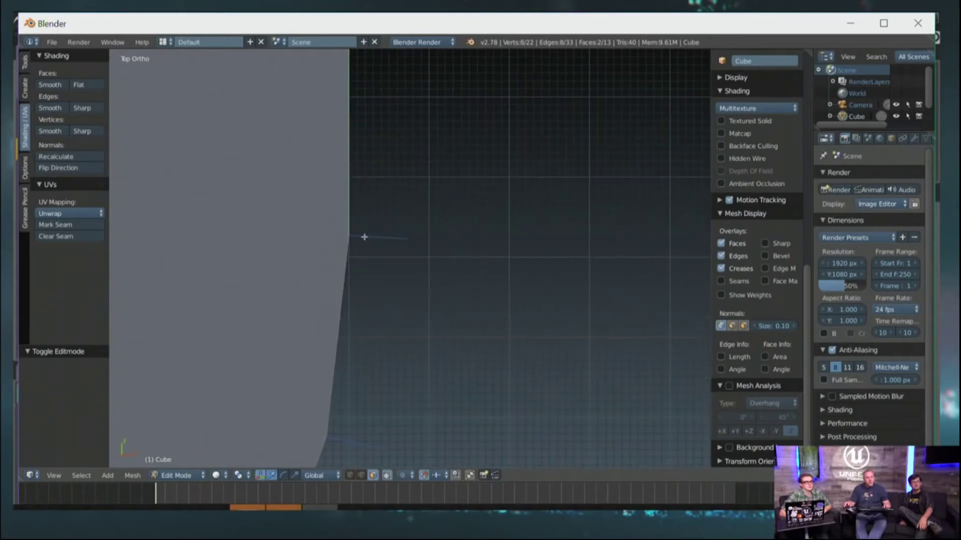
middle_click_drag(381, 246, 386, 358, "shift")
scroll(412, 320, "down", 3)
middle_click_drag(371, 320, 348, 428, "shift")
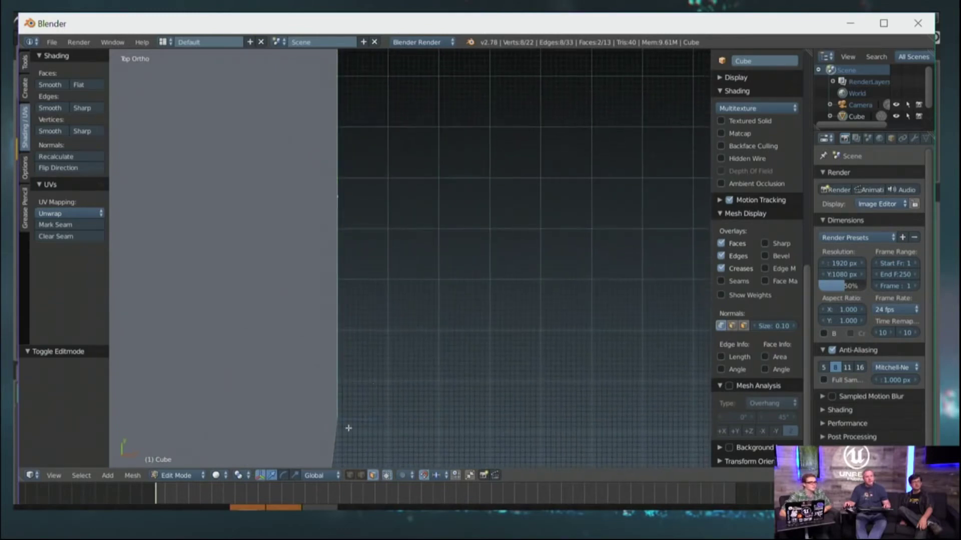
scroll(346, 365, "down", 2)
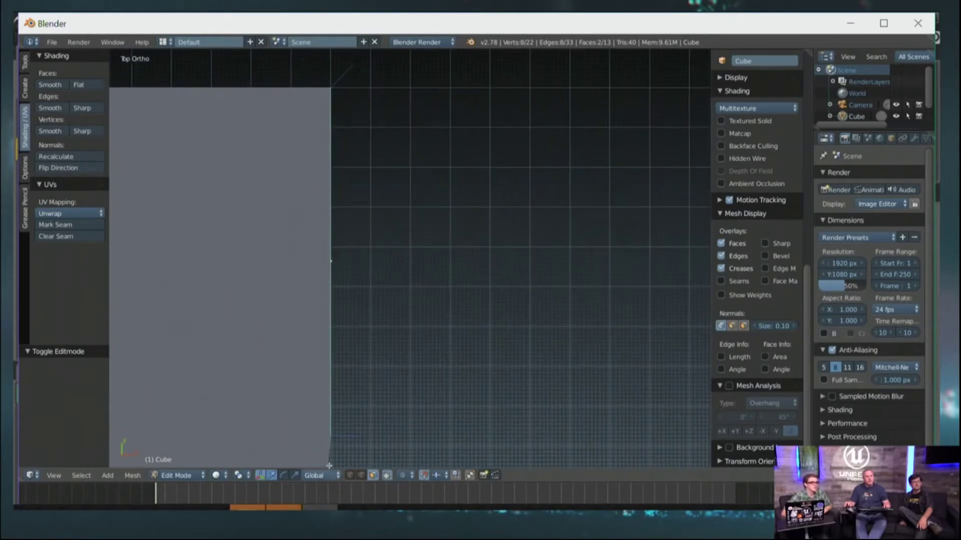
middle_click_drag(349, 296, 323, 197, "shift")
scroll(339, 309, "down", 1)
middle_click_drag(320, 350, 330, 370, "shift")
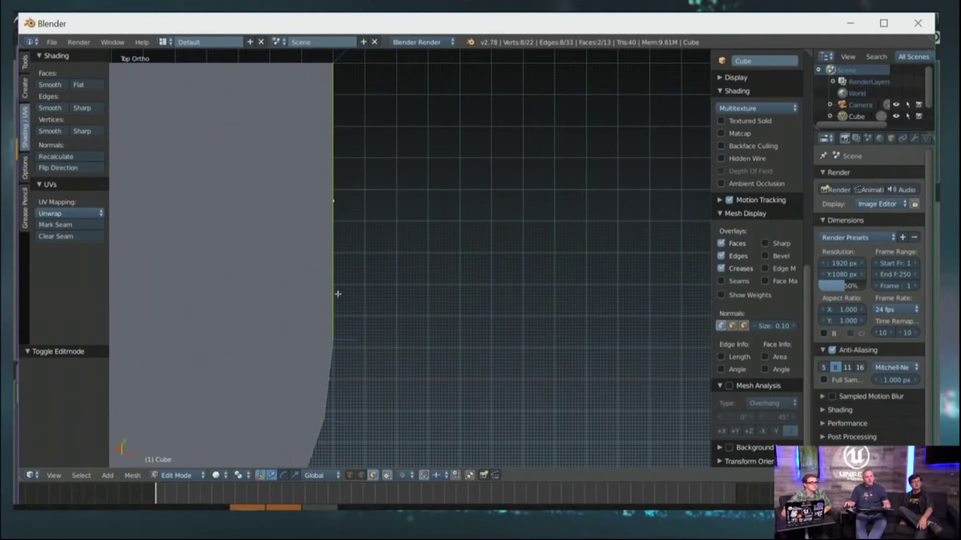
Add a loop cut to the flat side face next to the bevel, sliding it close to the face's outer corner edge.
middle_click_drag(387, 298, 335, 322)
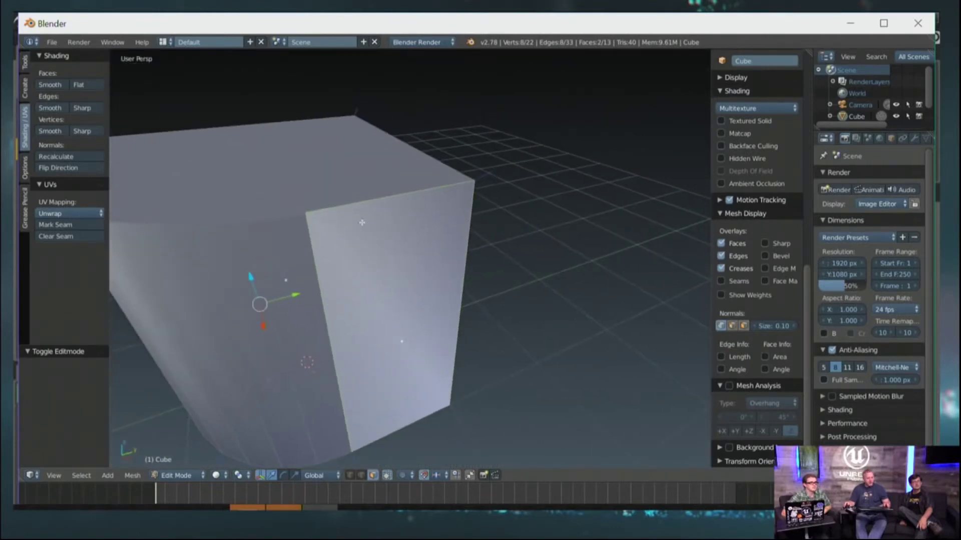
key("ctrl+r")
left_click(372, 198)
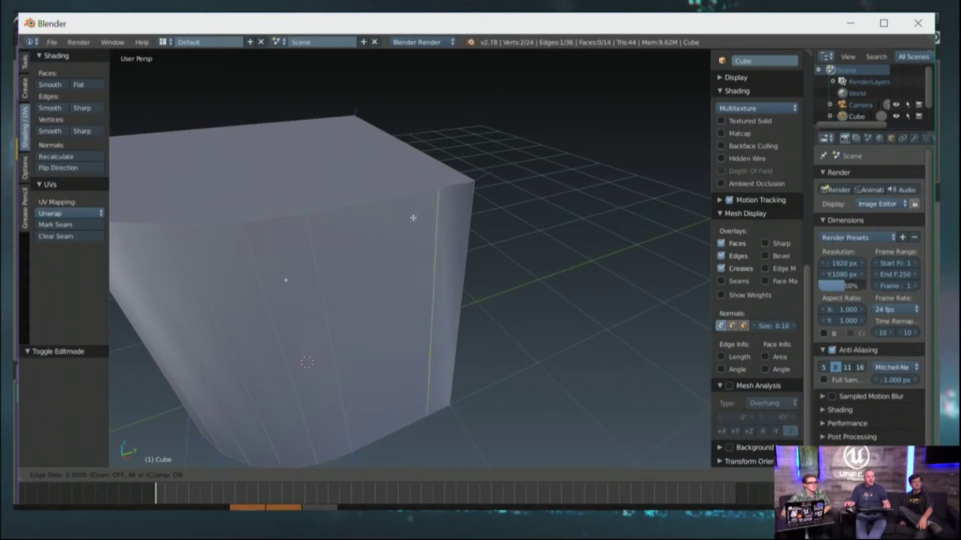
left_click(456, 207)
middle_click_drag(456, 207, 381, 237)
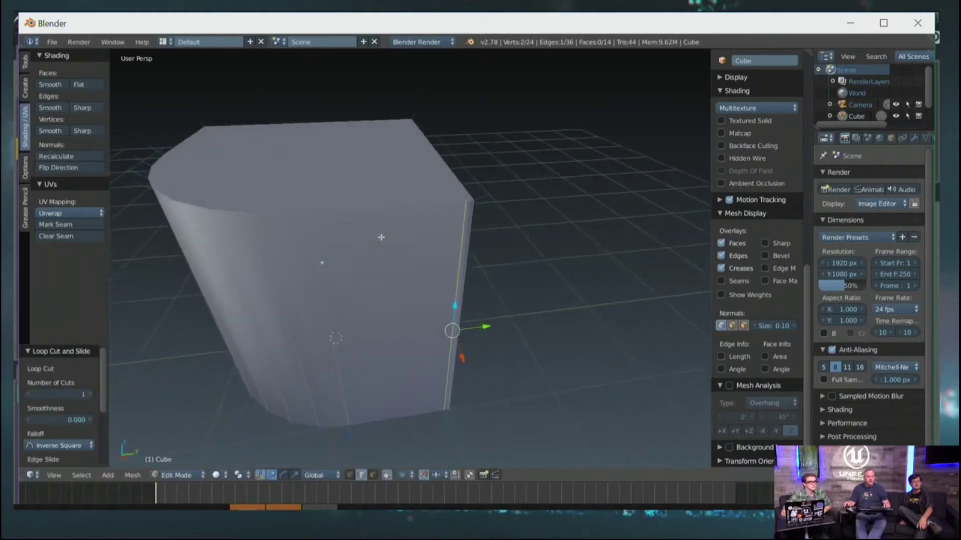
Add a second loop cut to the same flat side face, sliding it close to the start of the bevel.
middle_click_drag(414, 291, 382, 269)
key("ctrl+r")
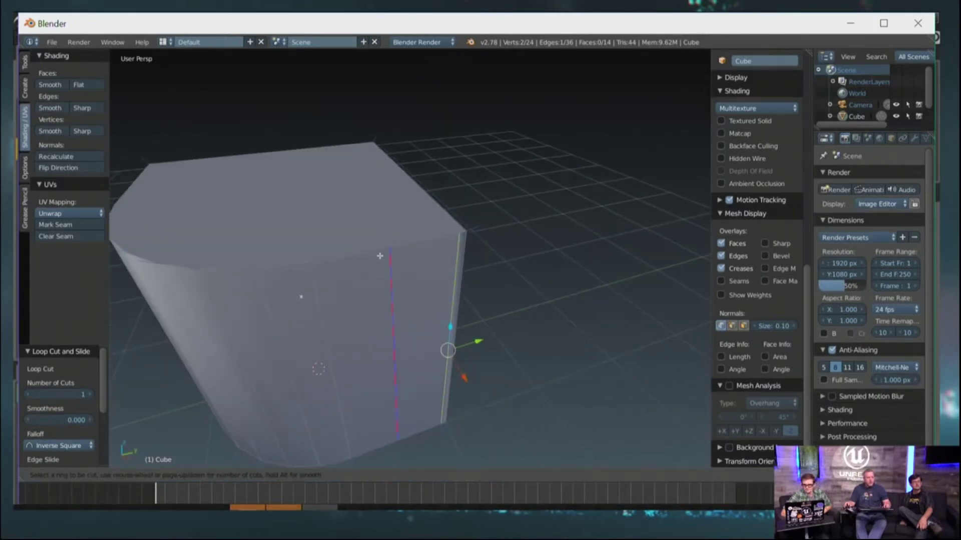
left_click(380, 258)
left_click(308, 268)
middle_click_drag(308, 268, 354, 286)
Examine the vertex normals around the new loop cuts, the bevel start and the outer corner from the top orthographic view.
key("KP_7")
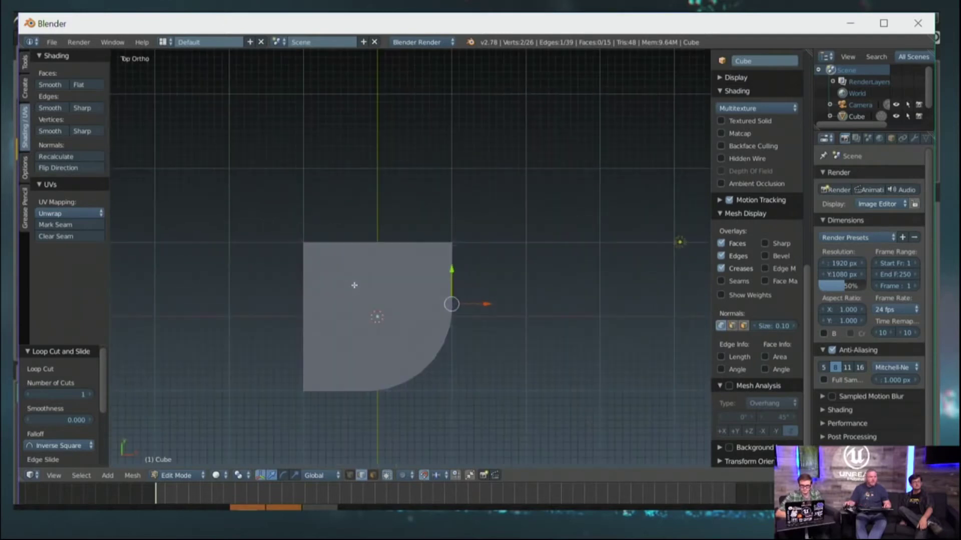
scroll(377, 274, "up", 5)
middle_click_drag(510, 270, 363, 162, "shift")
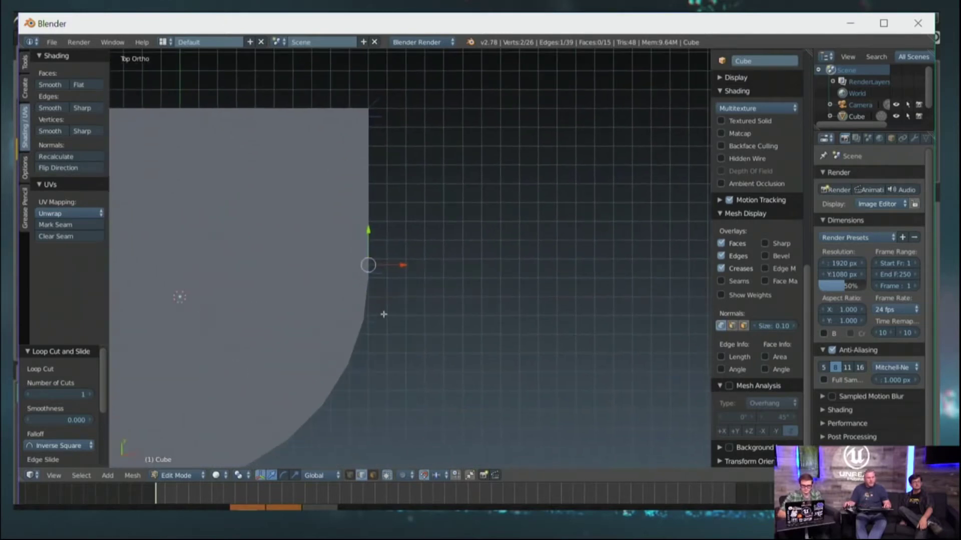
scroll(459, 320, "up", 2)
scroll(459, 321, "up", 2)
middle_click_drag(320, 298, 341, 308, "shift")
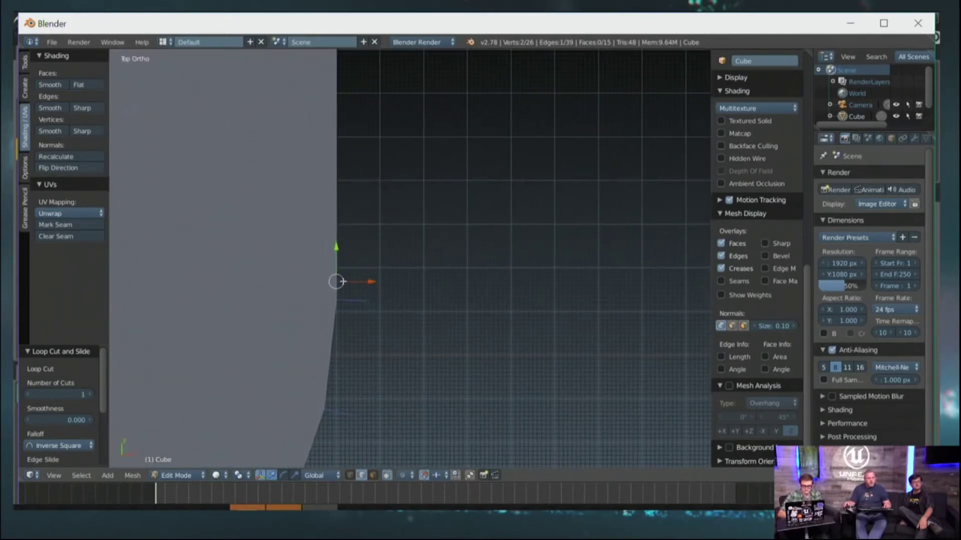
middle_click_drag(372, 240, 359, 399, "shift")
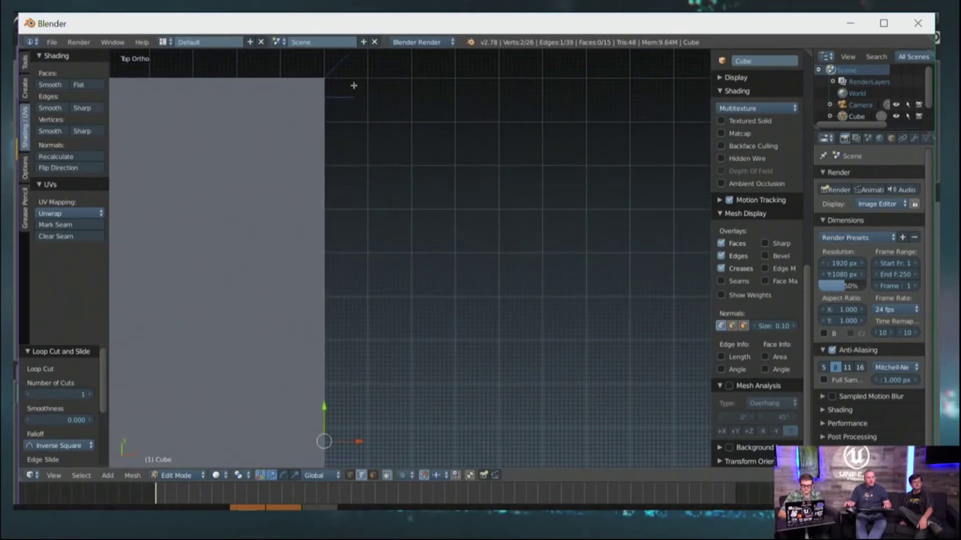
middle_click_drag(354, 85, 349, 88, "ctrl")
Add a loop cut to the other flat side face adjoining the bevel, sliding it close to its outer corner edge.
middle_click_drag(360, 145, 330, 290)
scroll(344, 275, "down", 4)
scroll(355, 274, "up", 2)
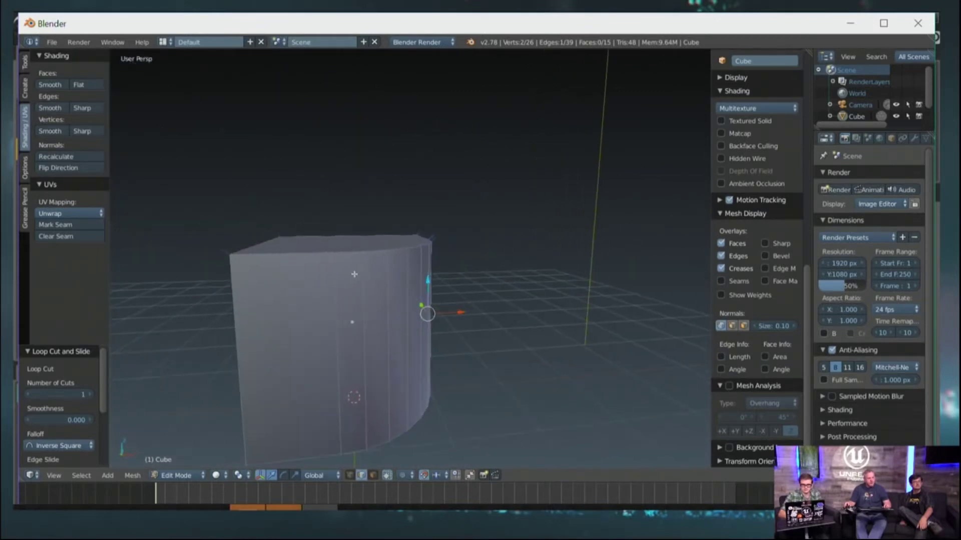
key("ctrl+r")
left_click(300, 271)
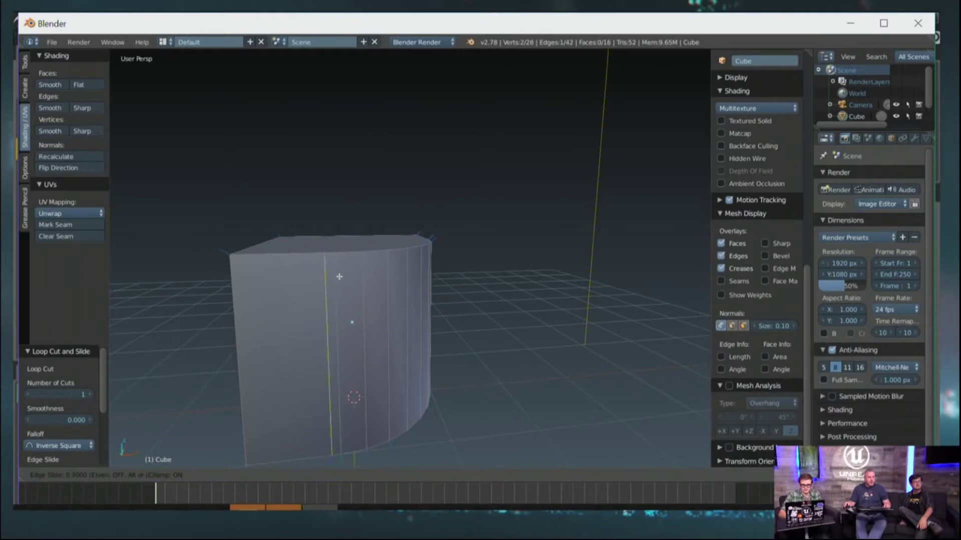
left_click(246, 274)
Add another loop cut on that second side face close to the bevel, and return to Object Mode to view the shading.
key("ctrl+r")
left_click(285, 256)
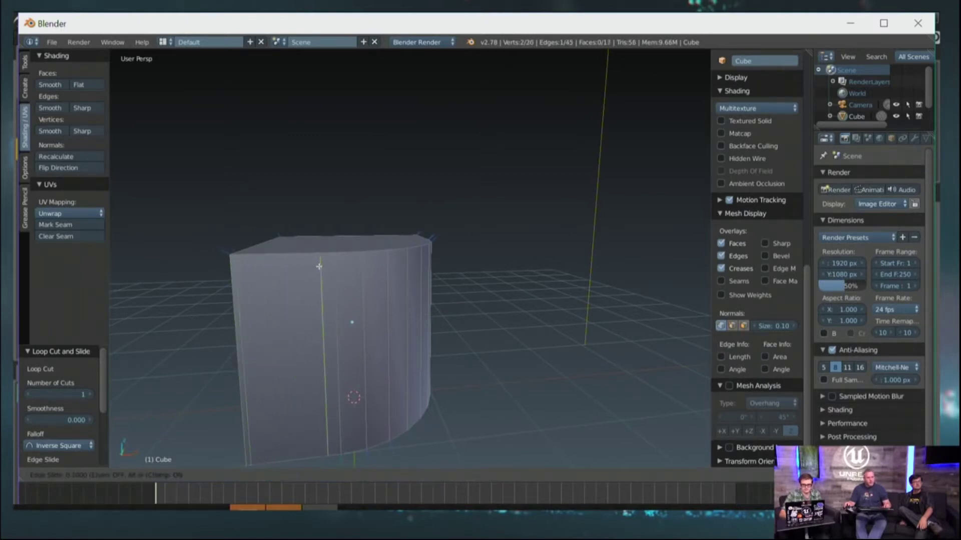
left_click(327, 265)
middle_click_drag(326, 265, 399, 347)
key("Tab")
scroll(395, 287, "down", 2)
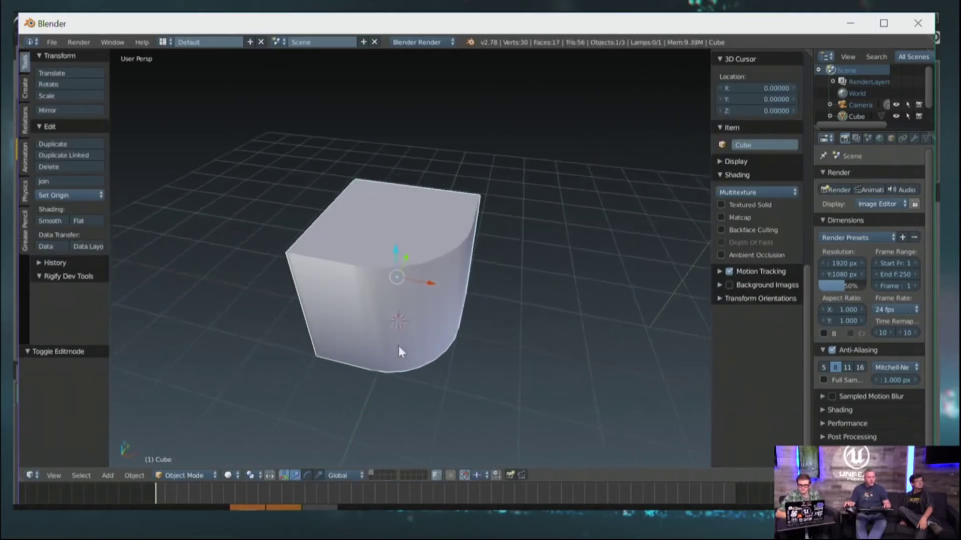
left_click(52, 43)
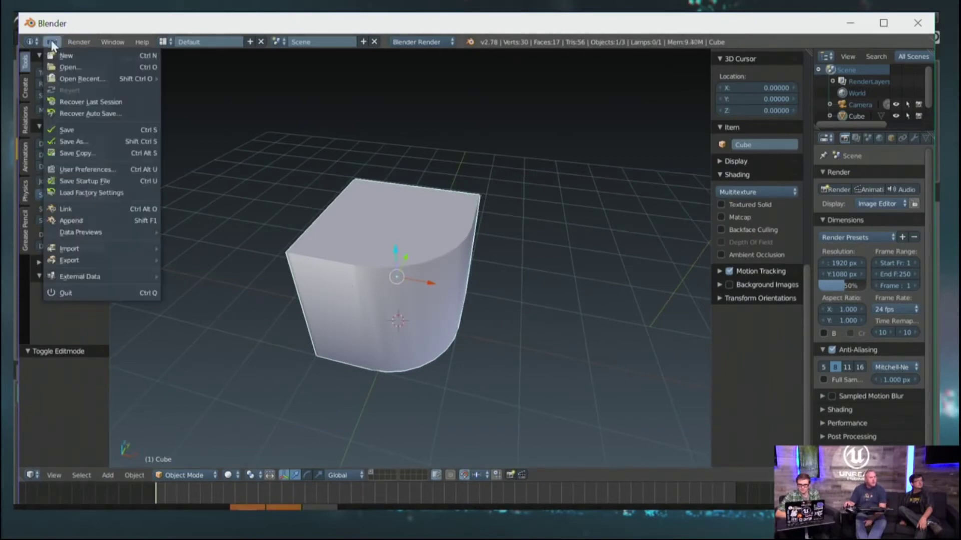
mouse_move(66, 258)
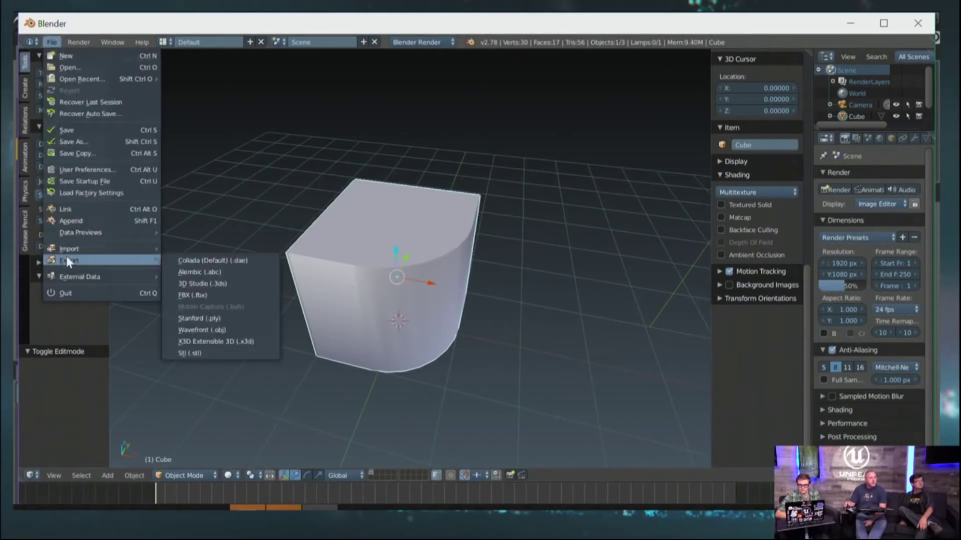
left_click(226, 294)
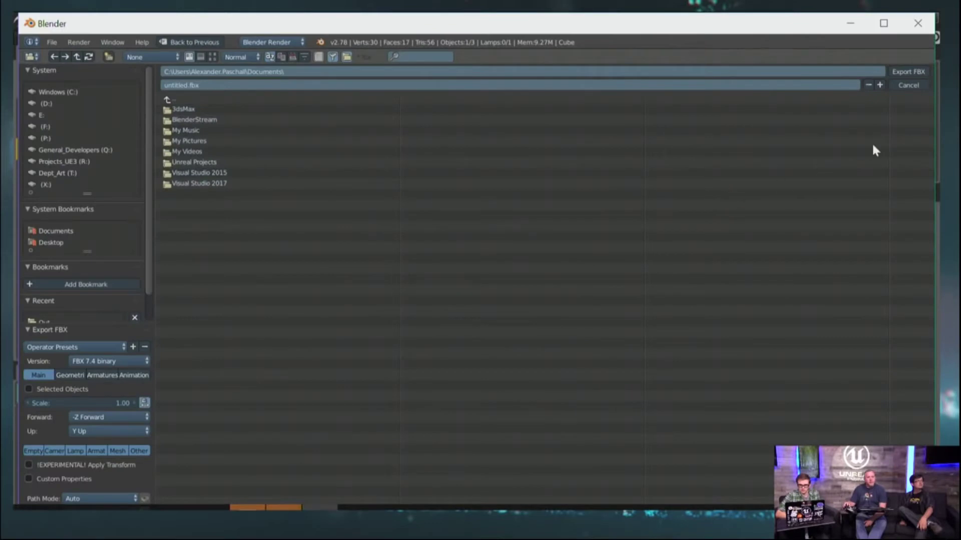
left_click(899, 86)
Reselect the cube and start an FBX export with the geometry smoothing set to Face.
key("a")
right_click(395, 248)
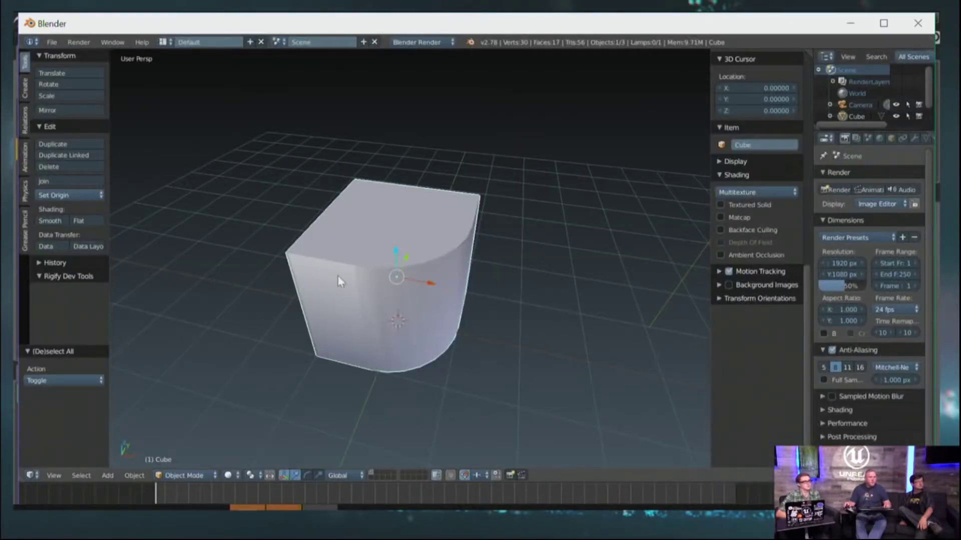
left_click(51, 42)
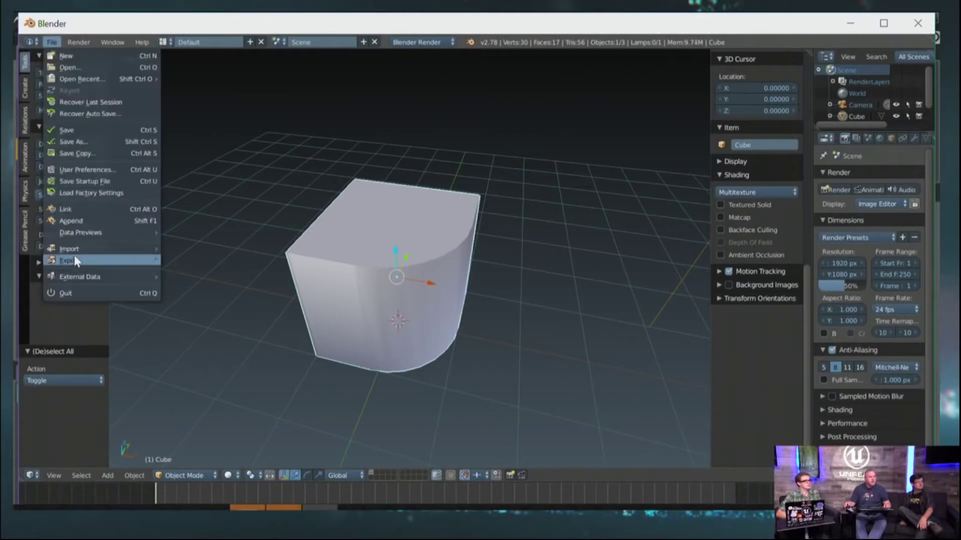
mouse_move(74, 257)
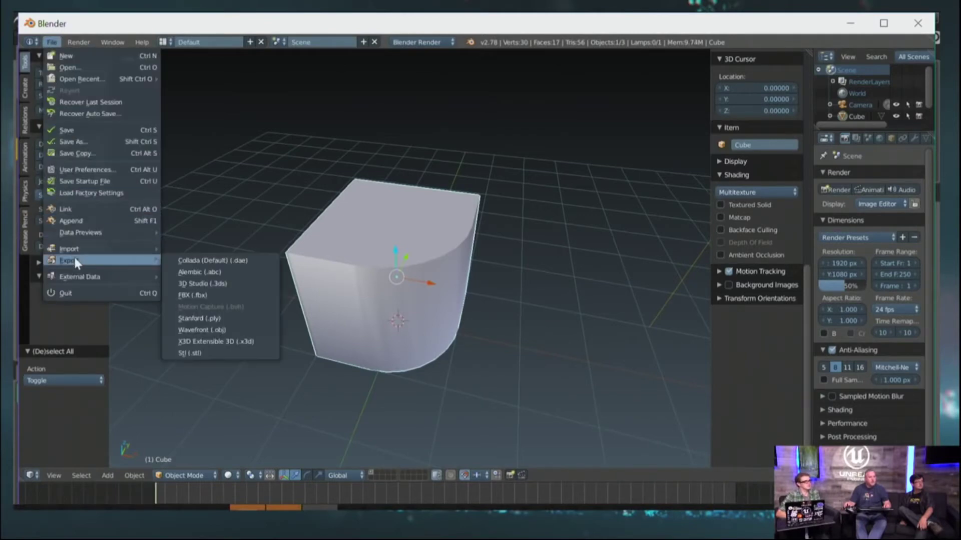
left_click(210, 294)
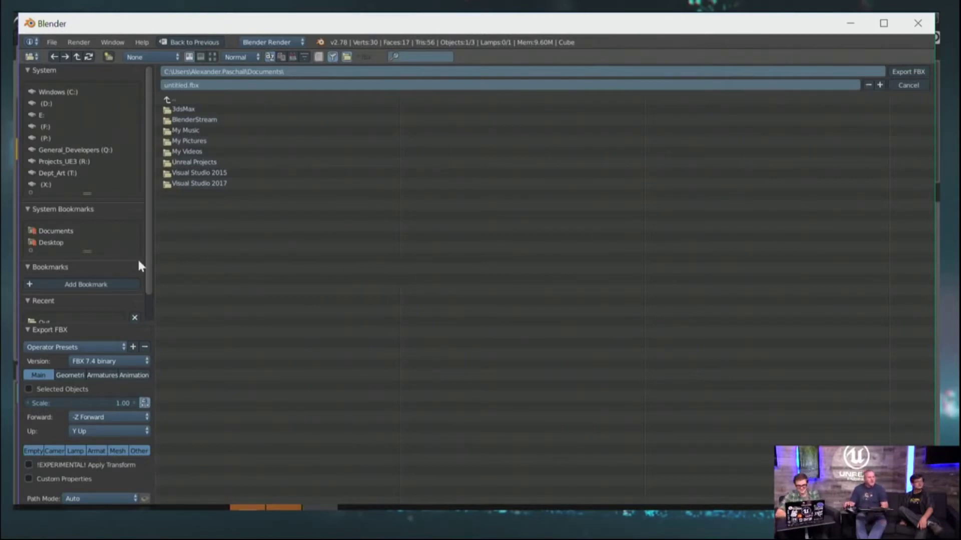
left_click(68, 373)
left_click(97, 403)
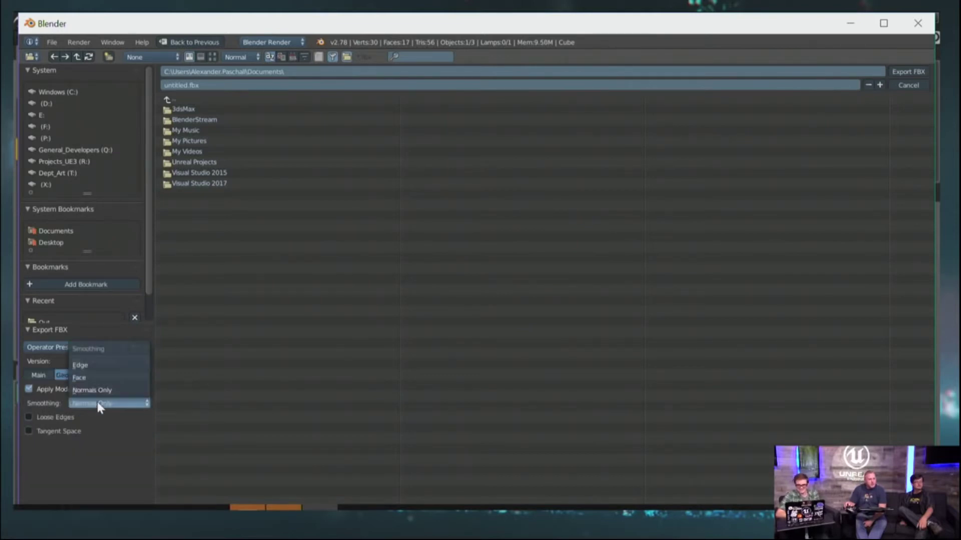
left_click(86, 378)
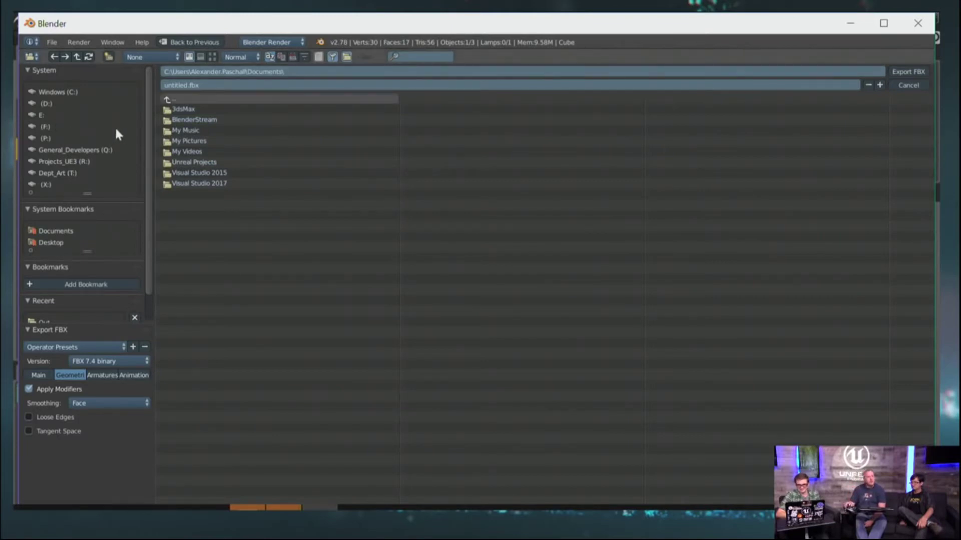
Export the FBX into the BlenderStream folder under the file name BoxSmoothTest.fbx.
left_click(217, 120)
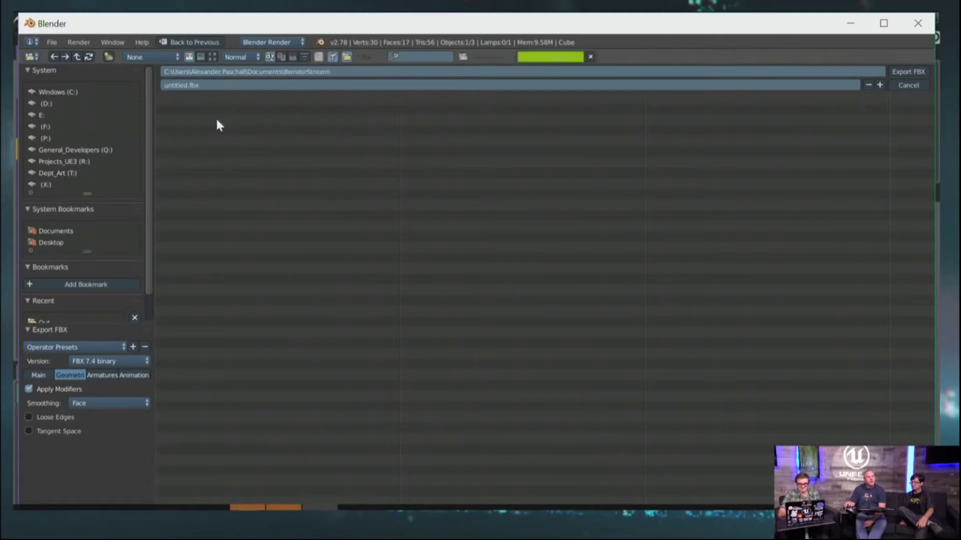
left_click(171, 85)
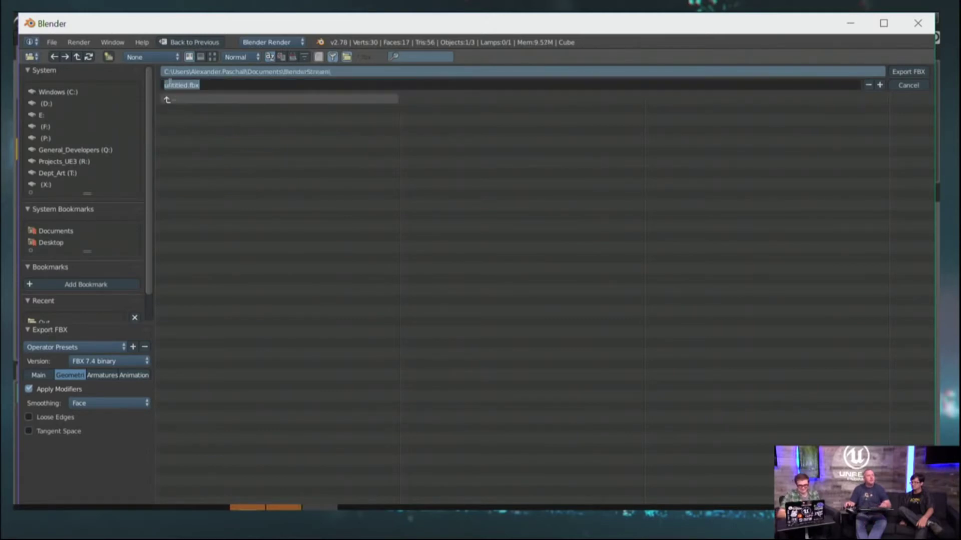
left_click_drag(182, 85, 132, 86)
key("BackSpace")
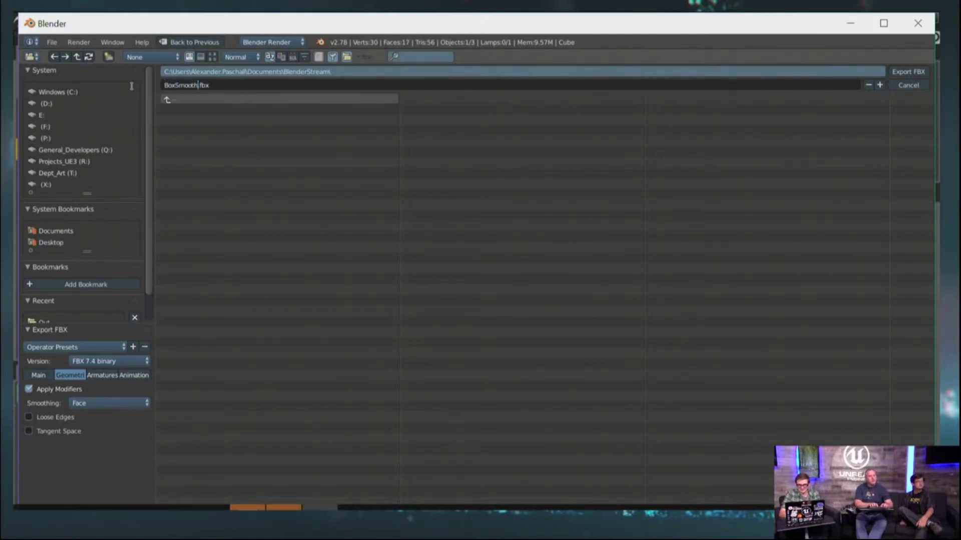
type("BoxSmoothTest")
key("Return")
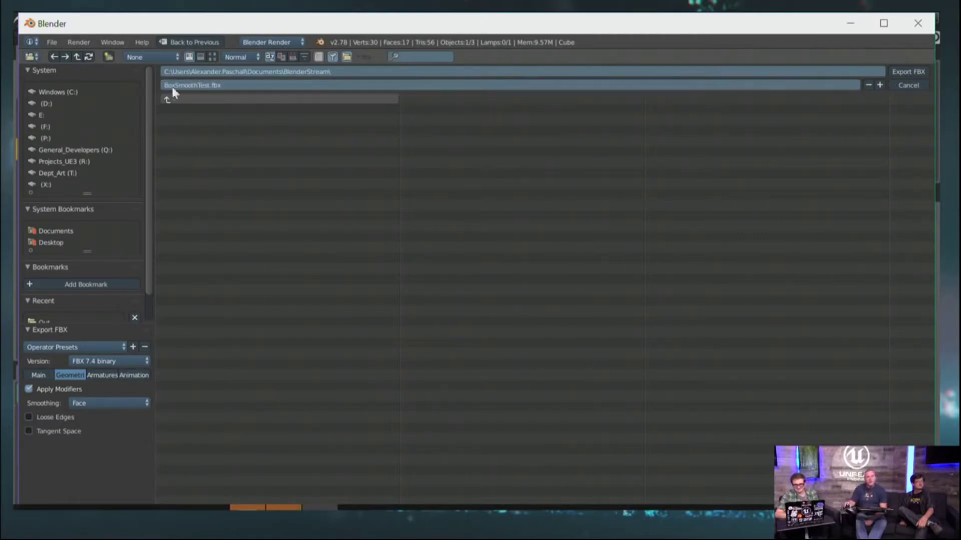
left_click(921, 71)
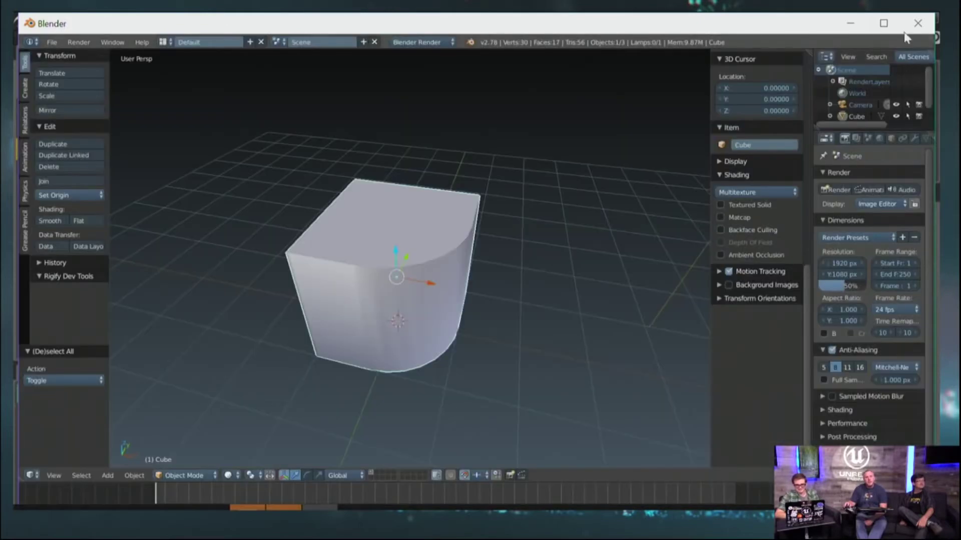
Switch from Blender to the Unreal Editor and open the BlenderTesting content folder.
left_click(850, 23)
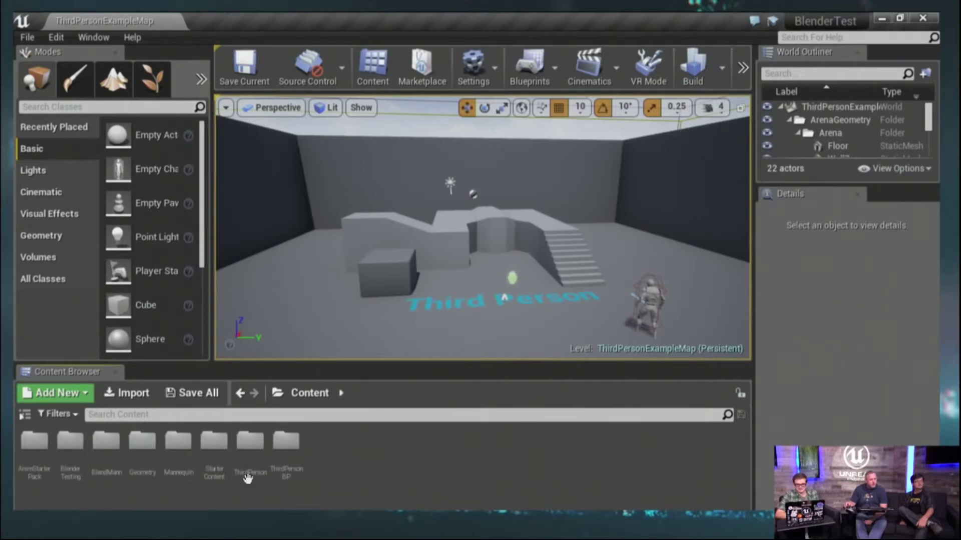
right_click(370, 459)
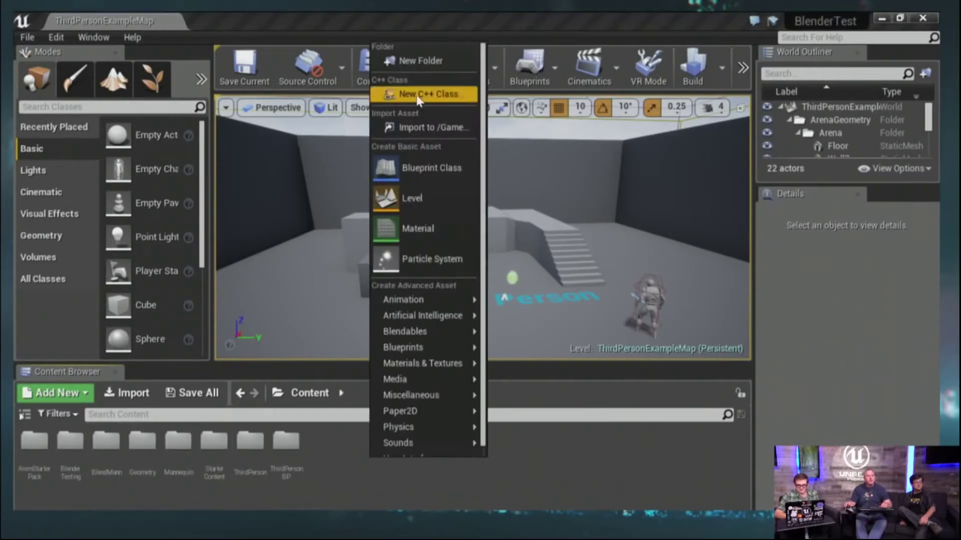
left_click(195, 478)
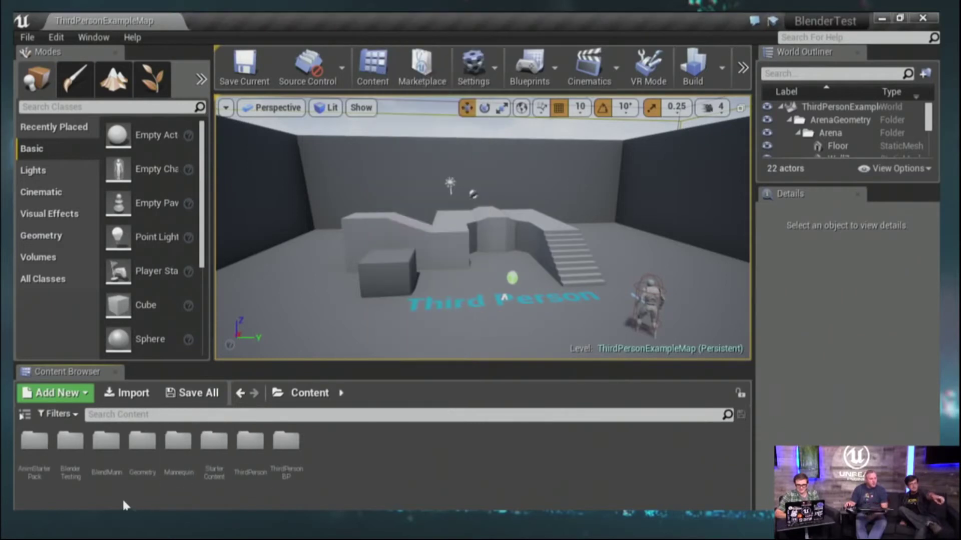
double_click(70, 441)
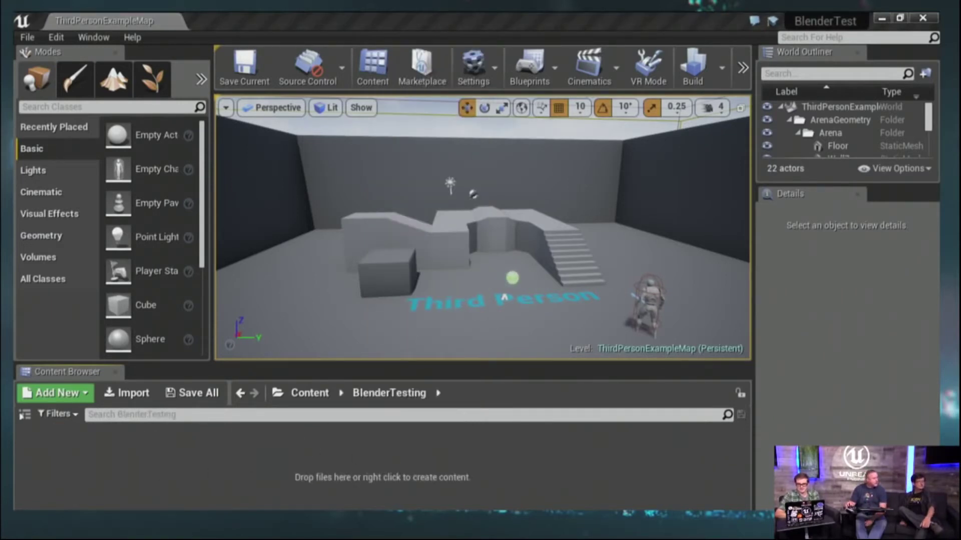
Start importing BoxSmoothTest.fbx from the BlenderStream folder into the BlenderTesting content folder, with the full FBX import options in view.
key("alt+Tab")
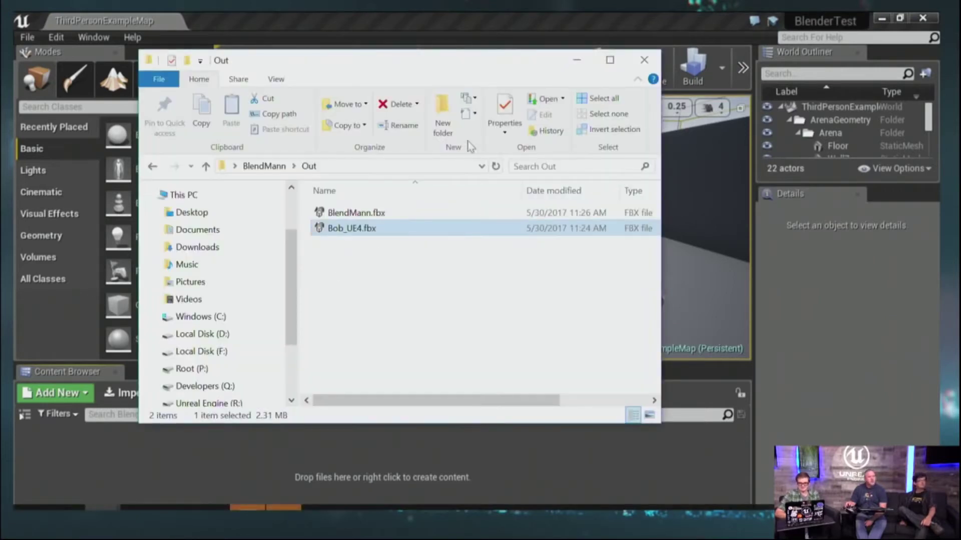
key("alt+Tab")
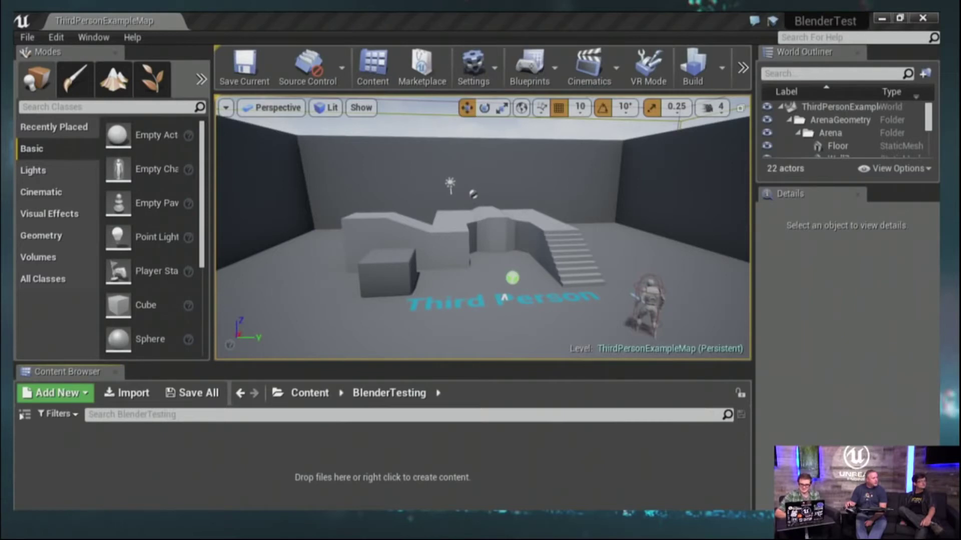
key("alt+Tab")
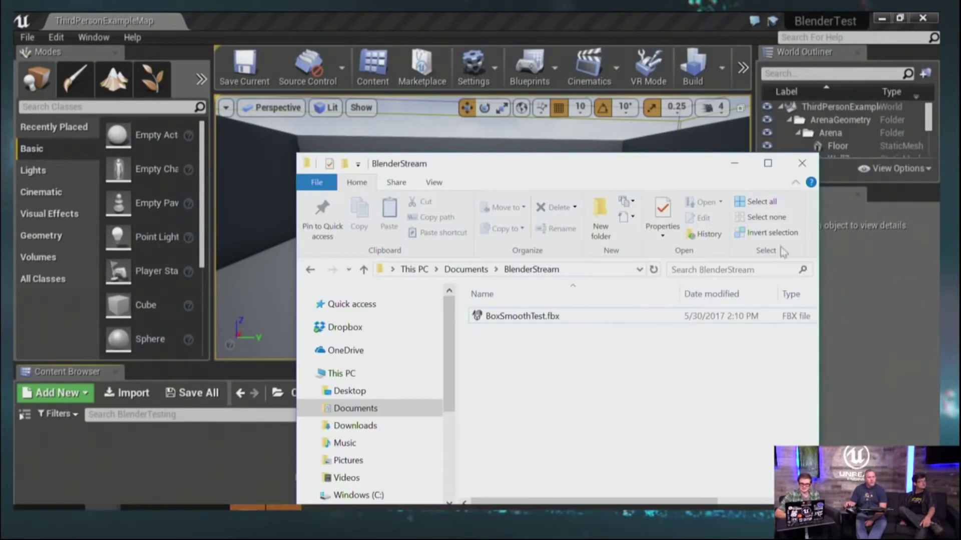
left_click_drag(654, 167, 2, 148)
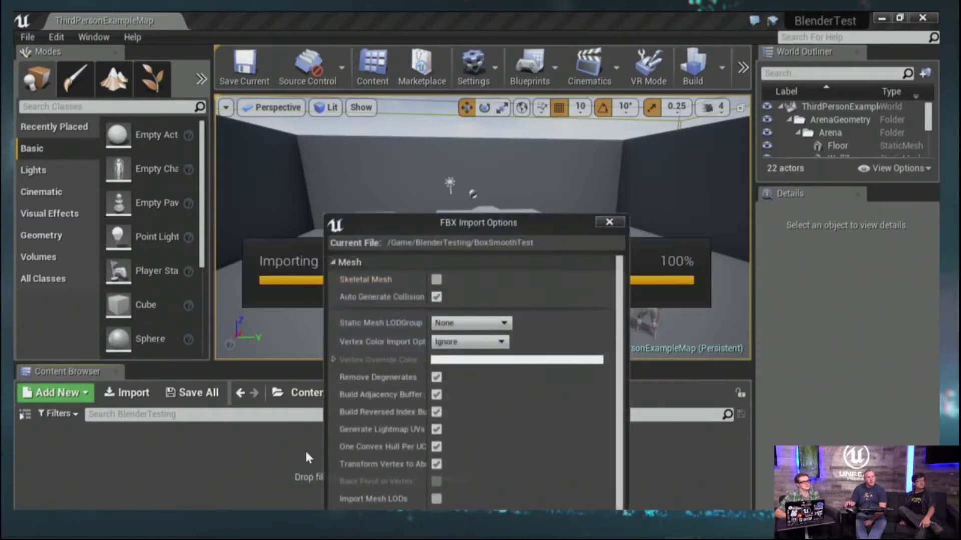
left_click_drag(564, 229, 562, 32)
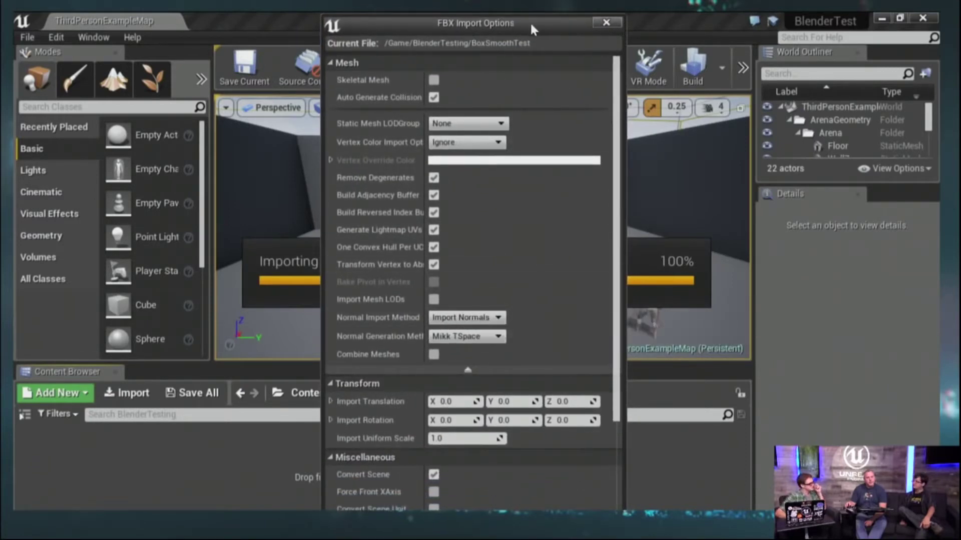
mouse_move(529, 21)
left_mouse_down()
mouse_move(529, 10)
mouse_move(532, 20)
left_mouse_up()
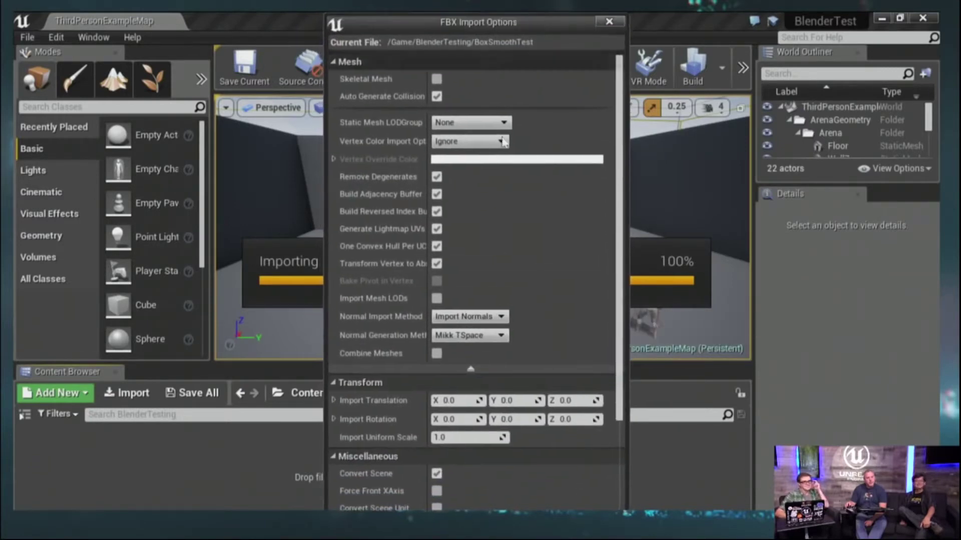
Try Compute Normals, Import Normals, and Import Normals and Tangents in turn as the normal import method.
left_click(482, 317)
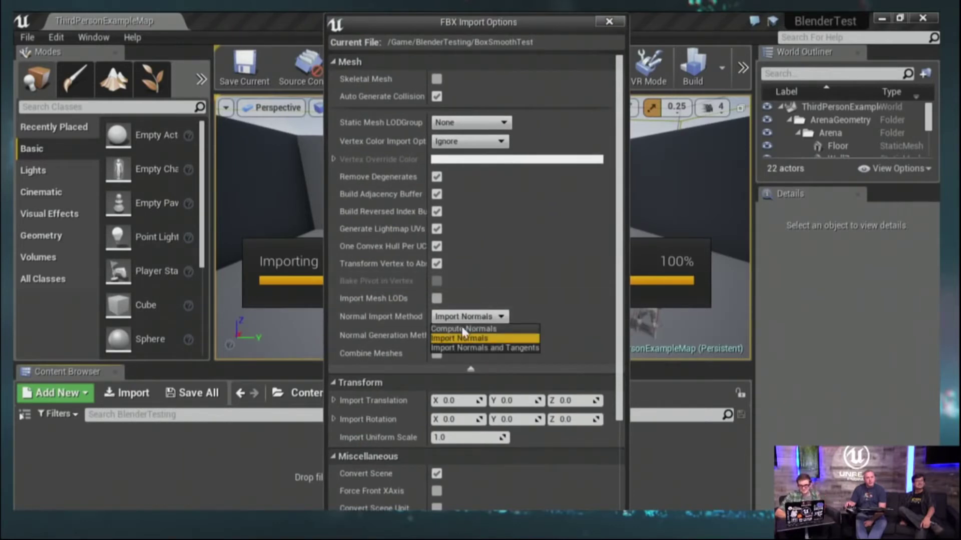
left_click(463, 329)
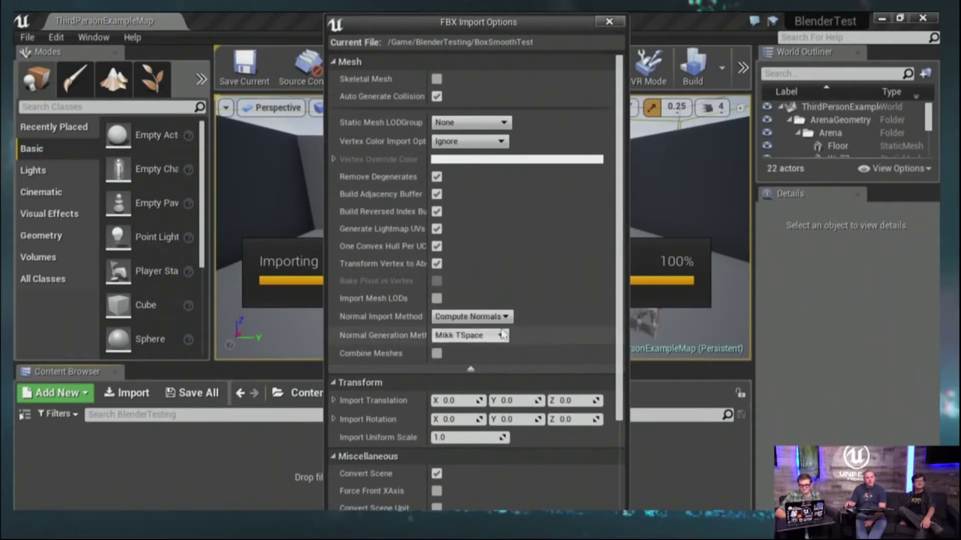
left_click(468, 316)
left_click(456, 337)
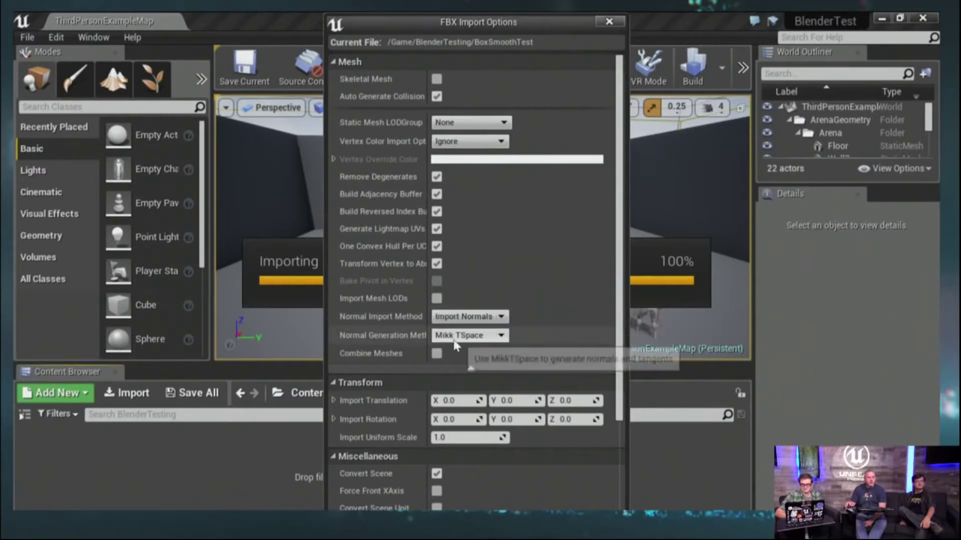
left_click(468, 317)
left_click(491, 343)
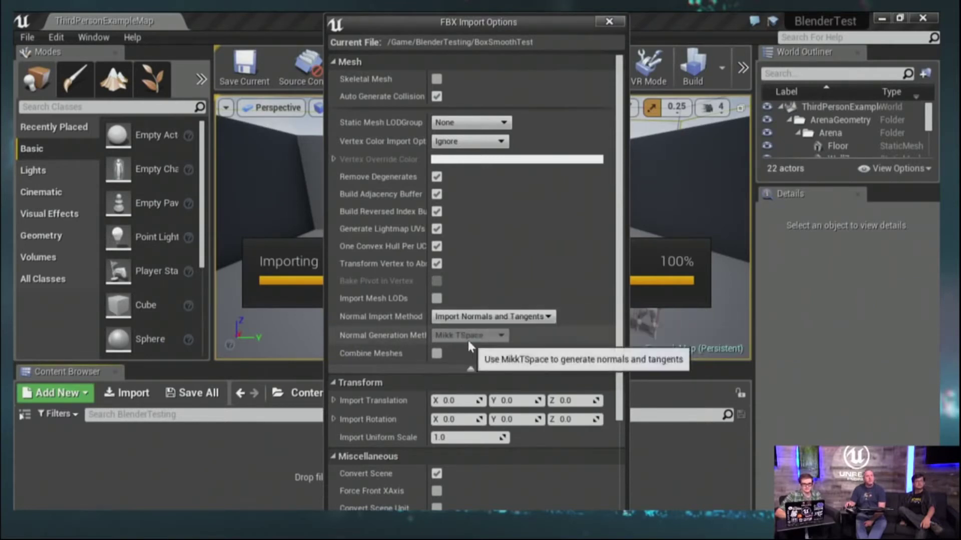
Set the normal import method to Compute Normals, widen the option labels, and import the BoxSmoothTest mesh.
left_click(491, 317)
left_click(458, 326)
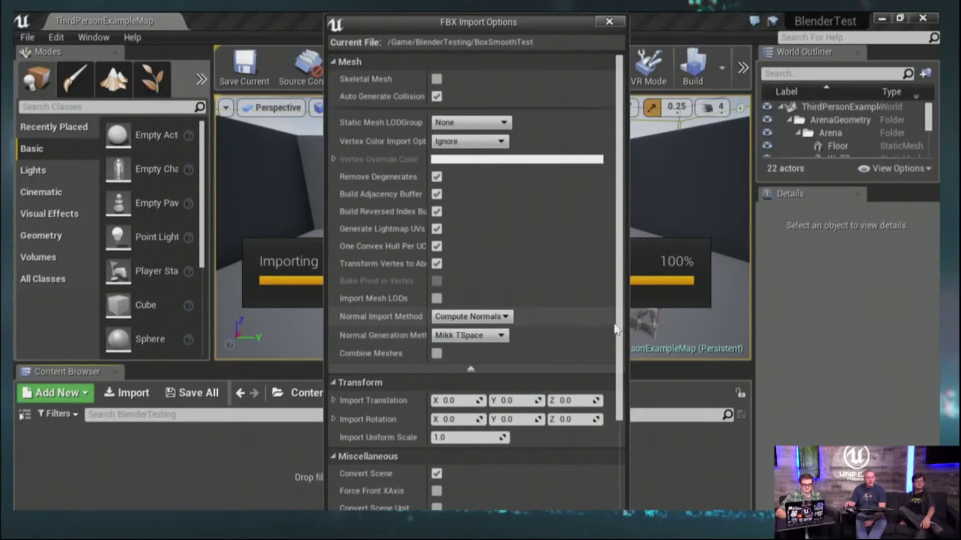
scroll(621, 334, "down", 2)
scroll(620, 334, "up", 2)
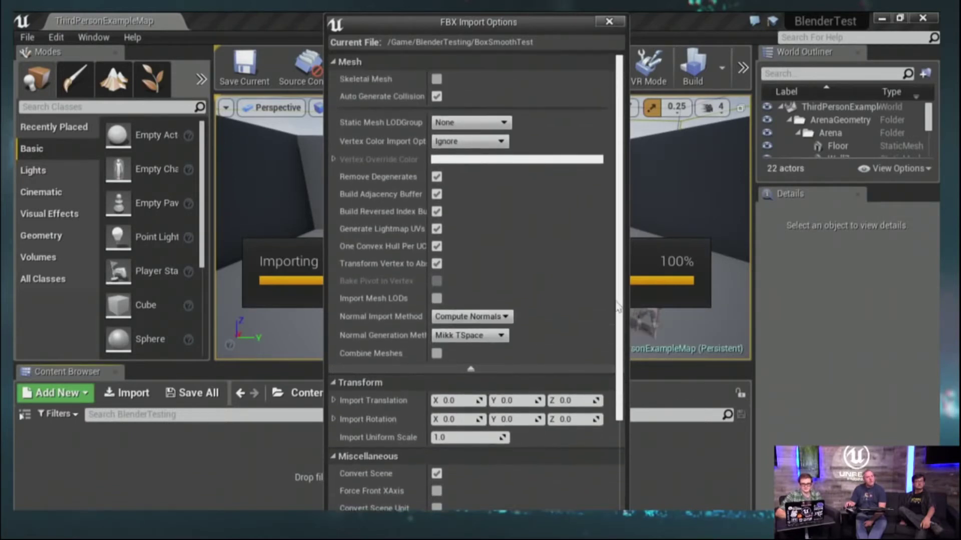
left_click_drag(525, 27, 525, 13)
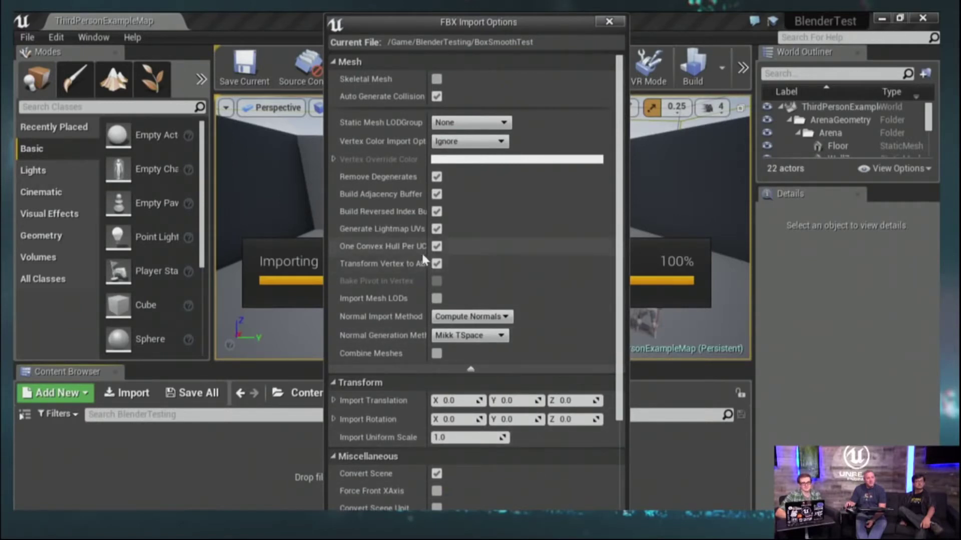
left_click_drag(429, 259, 485, 259)
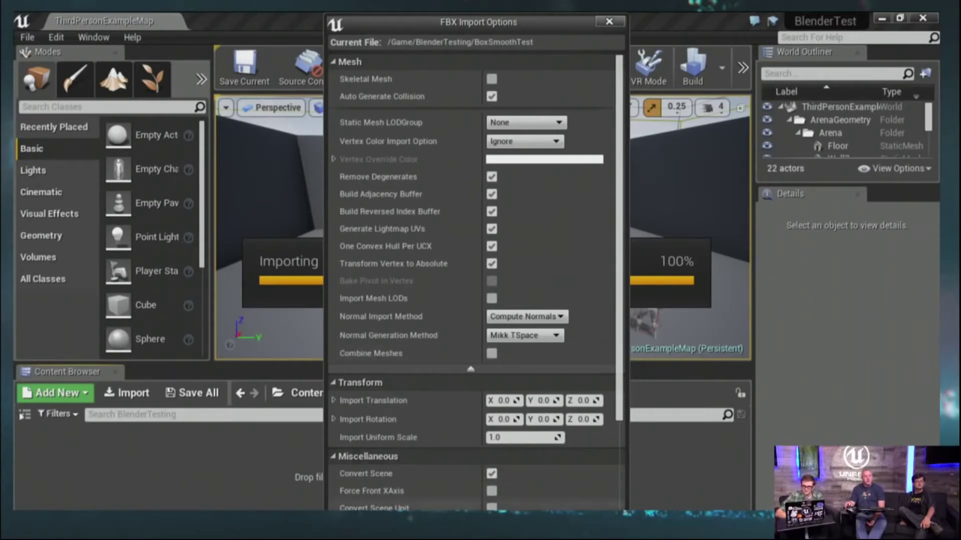
left_click(500, 530)
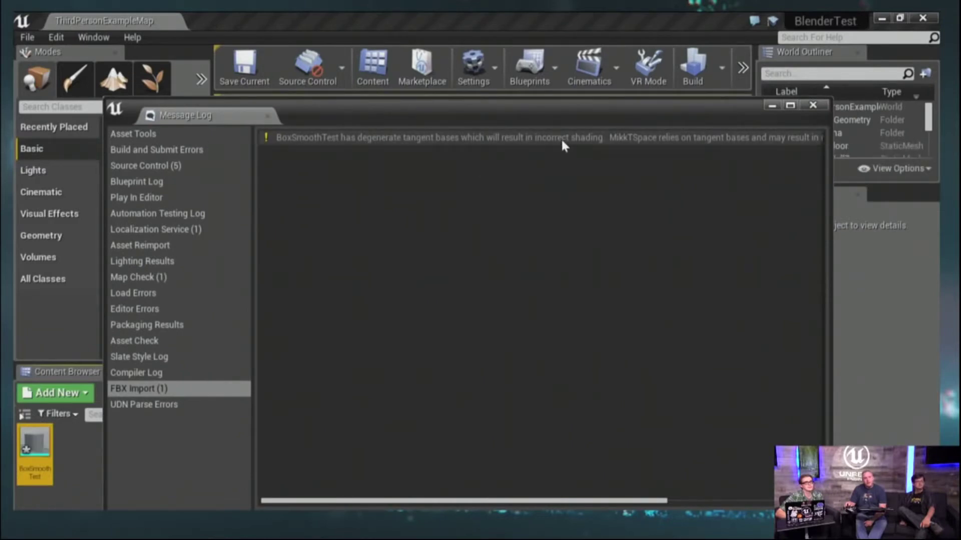
Close the FBX import message log and open the BoxSmoothTest mesh in a maximized mesh editor.
left_click_drag(560, 112, 504, 73)
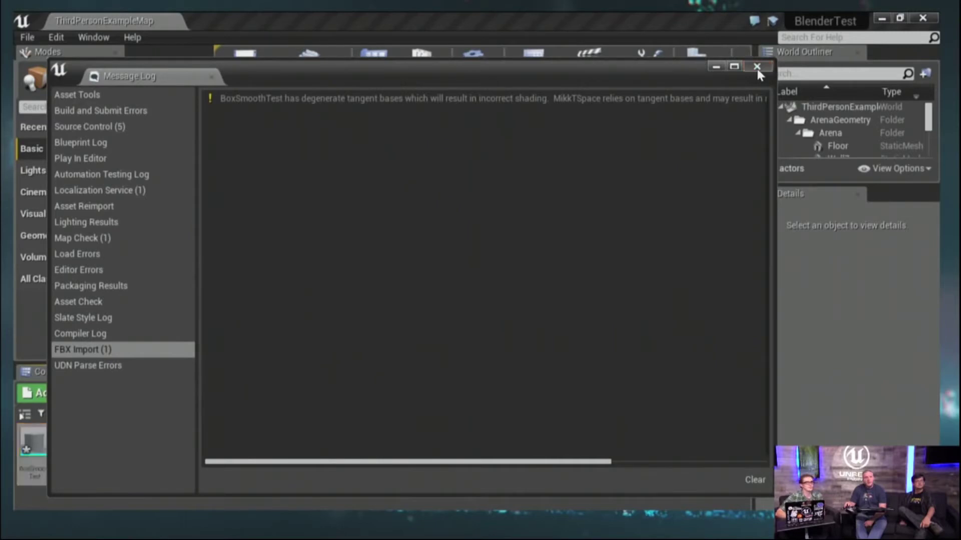
left_click(756, 67)
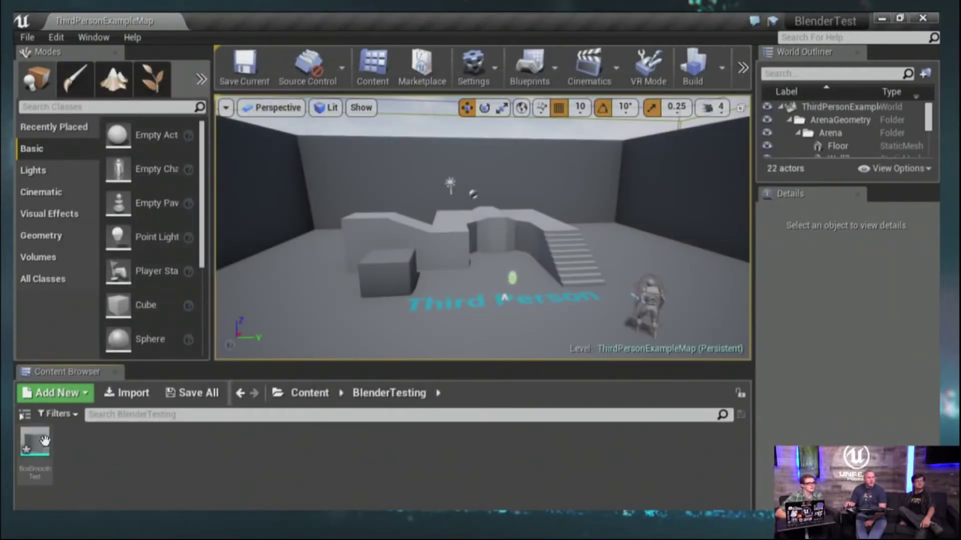
double_click(34, 450)
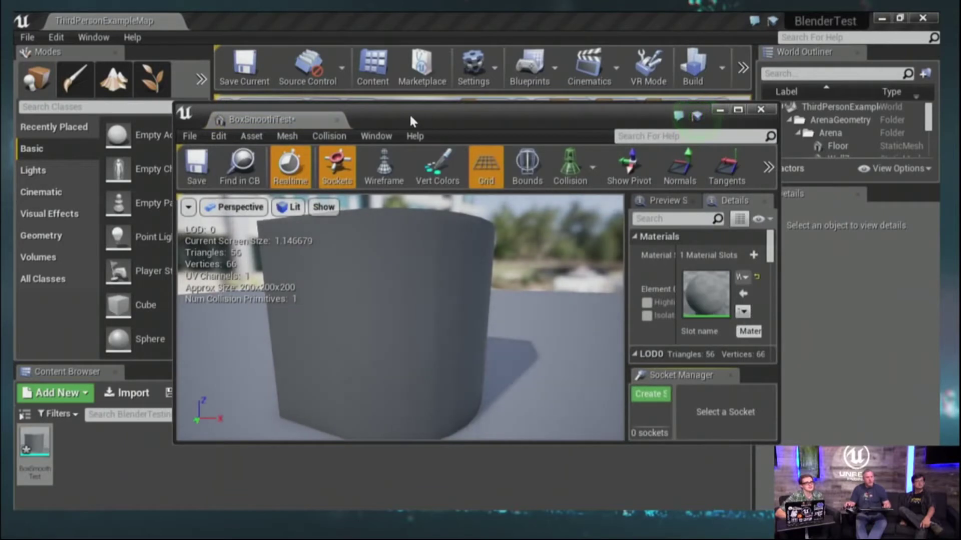
double_click(691, 118)
Examine the smooth shading on the imported mesh's rounded corner, side faces and top from several angles and distances.
mouse_move(409, 262)
left_mouse_down()
mouse_move(409, 287)
mouse_move(409, 263)
left_mouse_up()
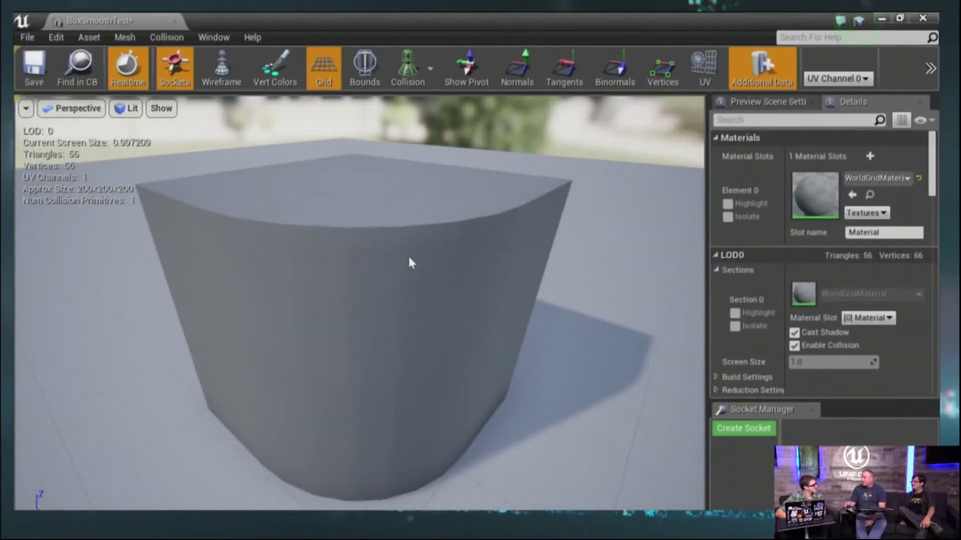
left_click_drag(409, 263, 427, 290)
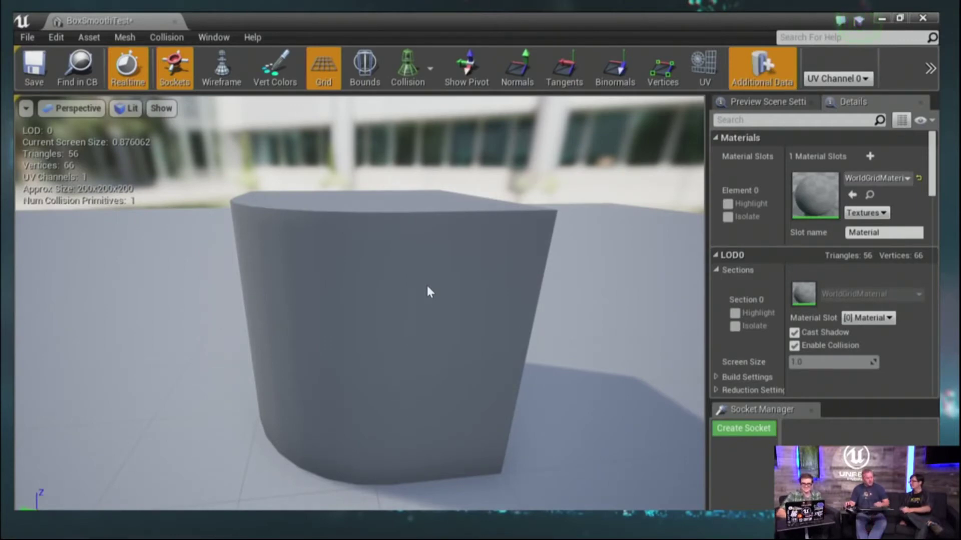
left_click_drag(429, 291, 415, 290, "alt")
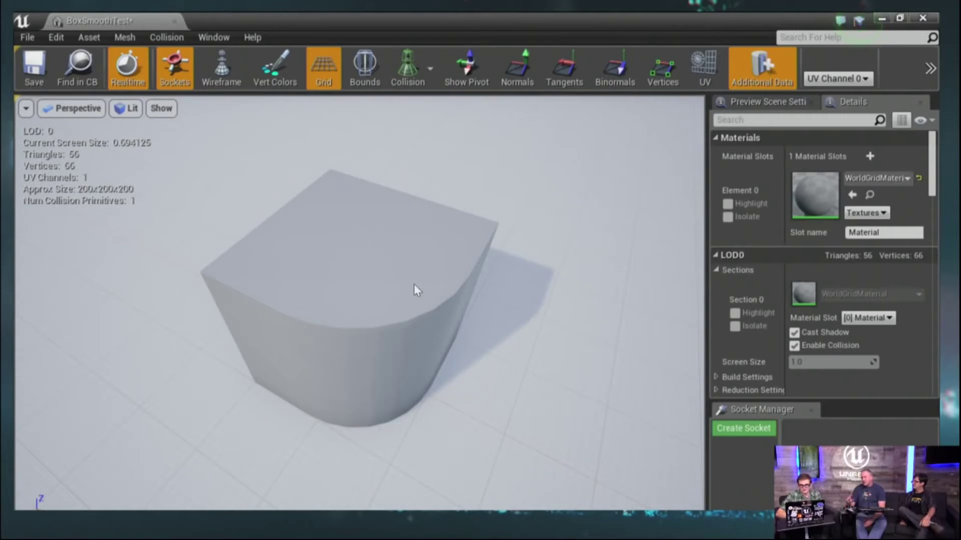
scroll(411, 300, "up", 3)
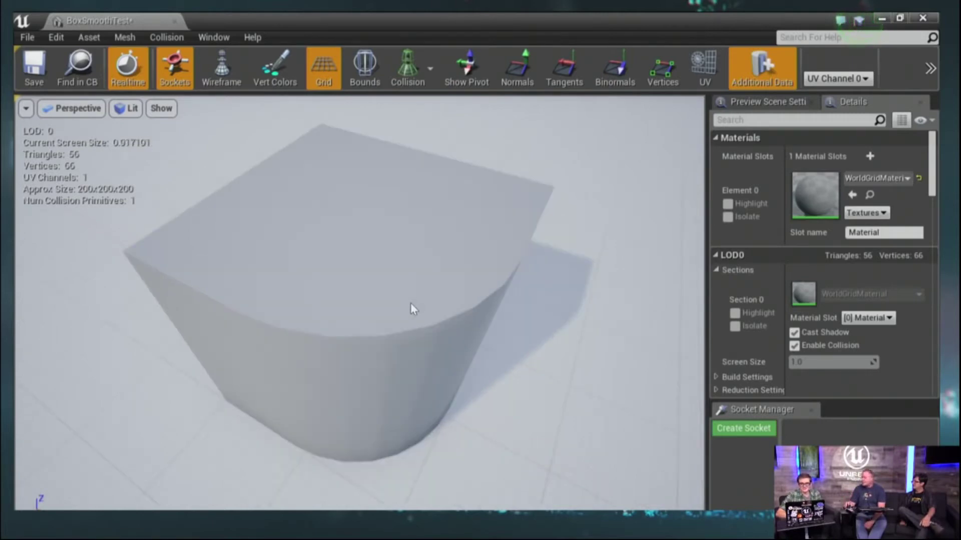
left_click_drag(404, 304, 438, 351)
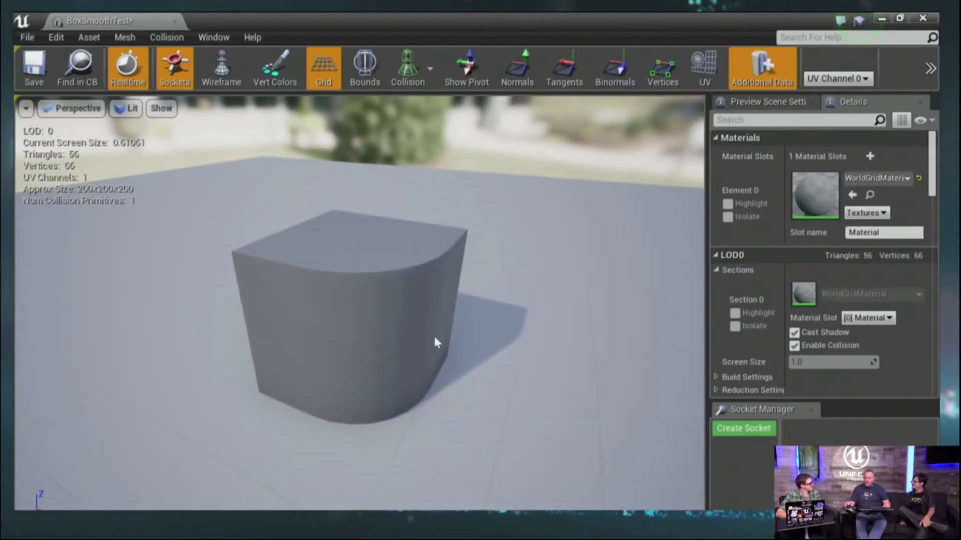
scroll(381, 353, "up", 2)
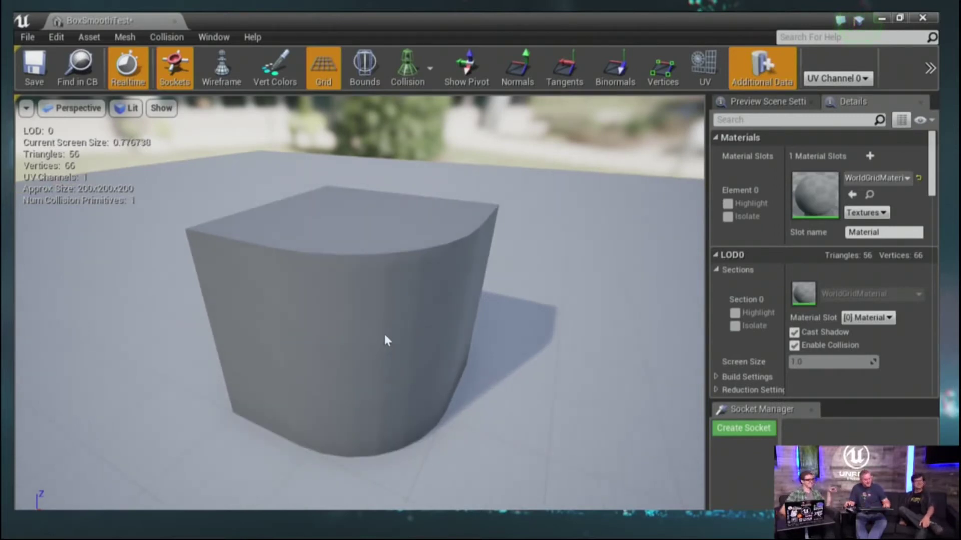
mouse_move(385, 334)
left_mouse_down()
mouse_move(354, 323)
mouse_move(241, 348)
mouse_move(384, 346)
left_mouse_up()
scroll(385, 334, "up", 1)
left_click_drag(319, 365, 333, 300)
left_click_drag(370, 251, 451, 258)
scroll(406, 298, "down", 4)
left_click_drag(407, 298, 305, 320)
scroll(406, 298, "up", 4)
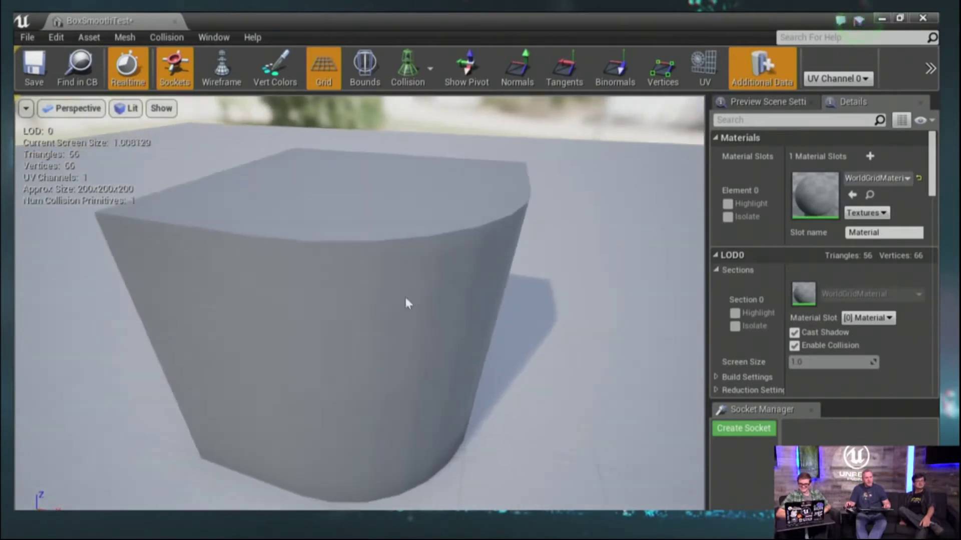
left_click_drag(406, 299, 345, 250)
scroll(406, 298, "down", 4)
mouse_move(461, 299)
left_mouse_down()
mouse_move(430, 280)
mouse_move(461, 299)
left_mouse_up()
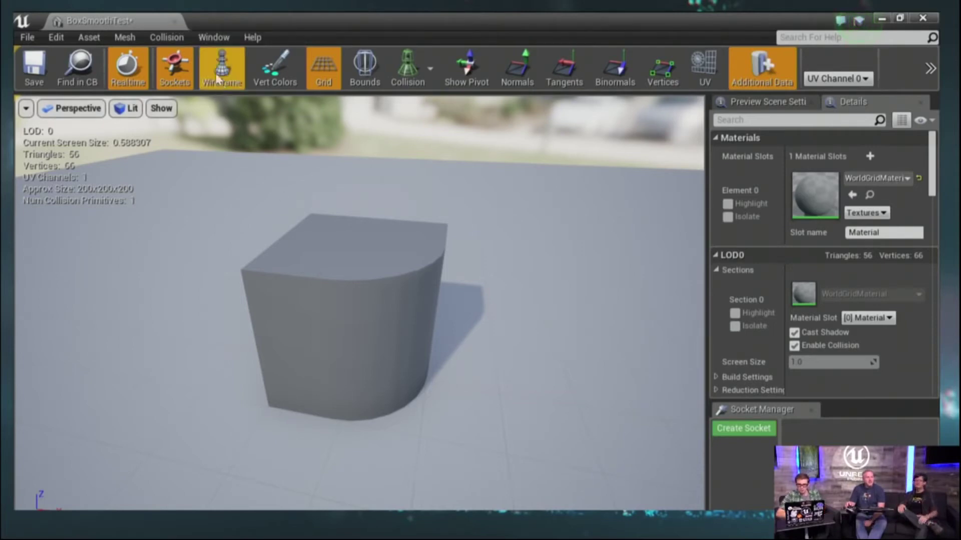
Close the BoxSmoothTest mesh editor and switch from the Unreal Editor to Blender.
left_click(174, 22)
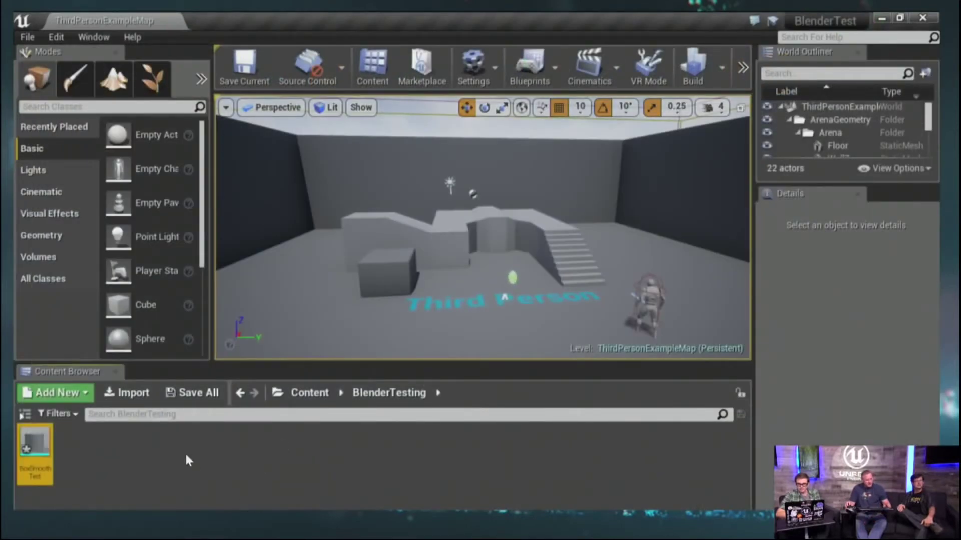
key("alt+Tab")
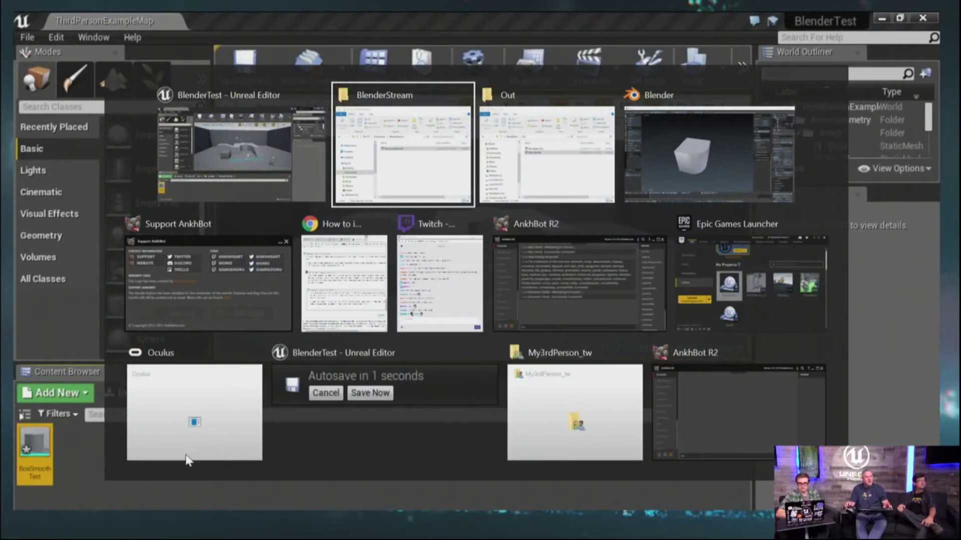
key("alt+Tab")
key("alt+Tab")
key("alt+Tab")
key("alt+Tab")
key("alt+Tab")
key("alt+Tab")
key("alt+Tab")
key("alt+Tab")
key("alt+Tab")
key("alt+Tab")
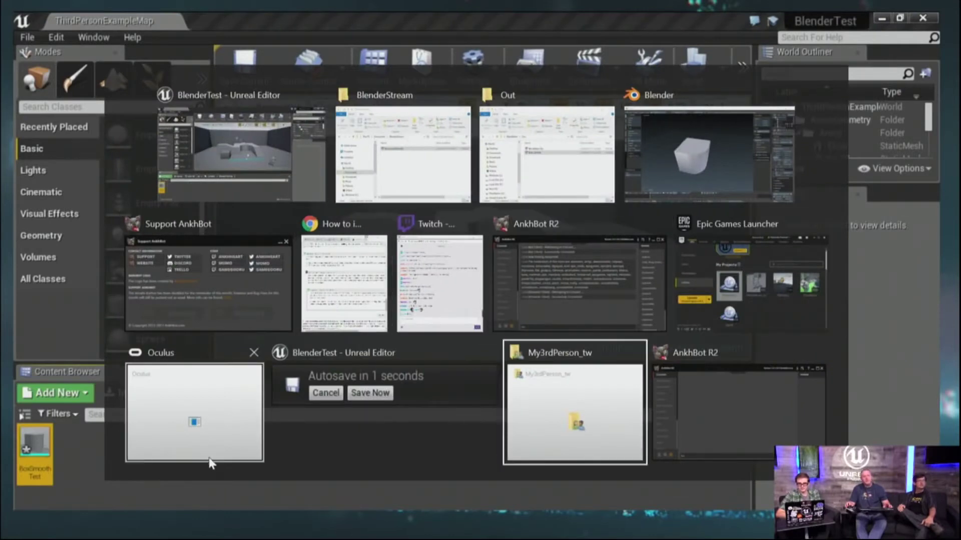
key("alt+Tab")
key("alt+Tab")
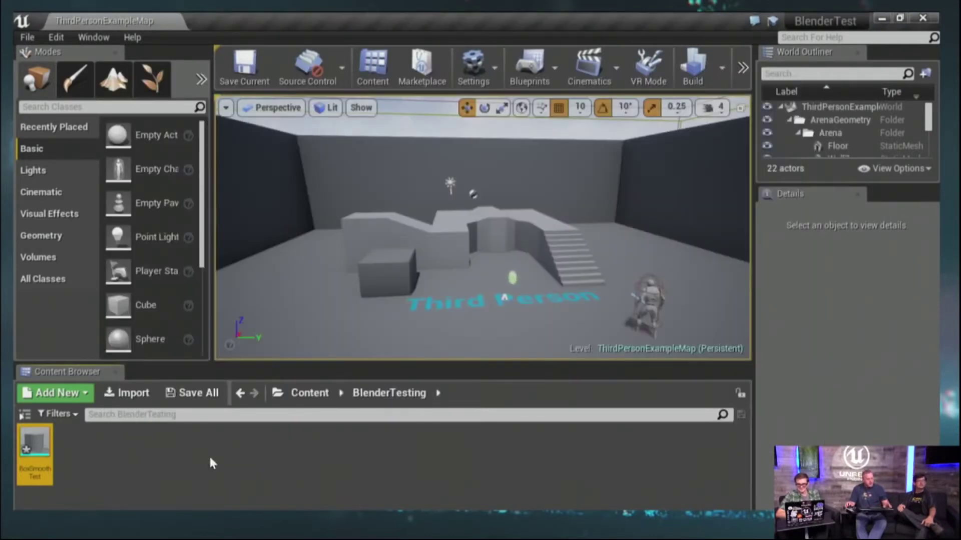
key("alt+Tab")
key("alt+Tab")
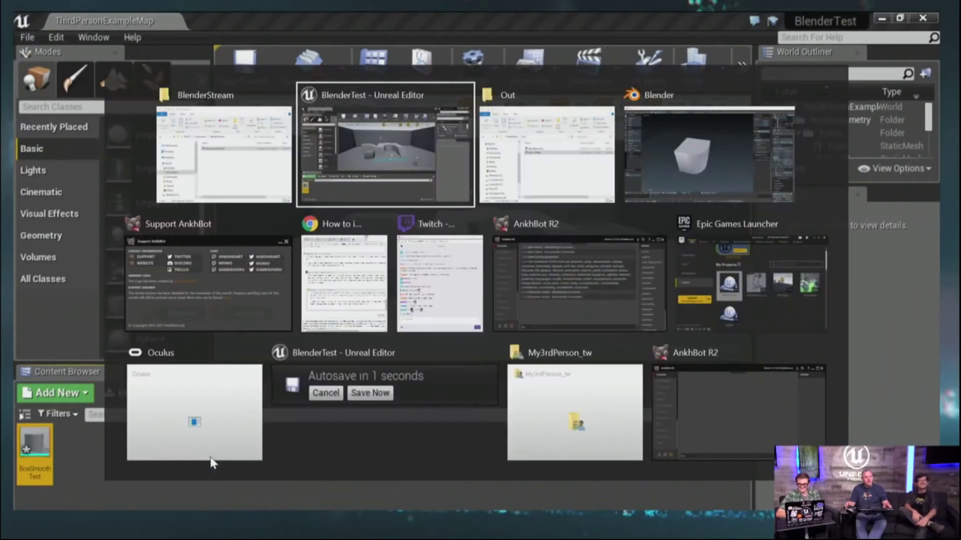
key("alt+Tab")
key("alt+Tab")
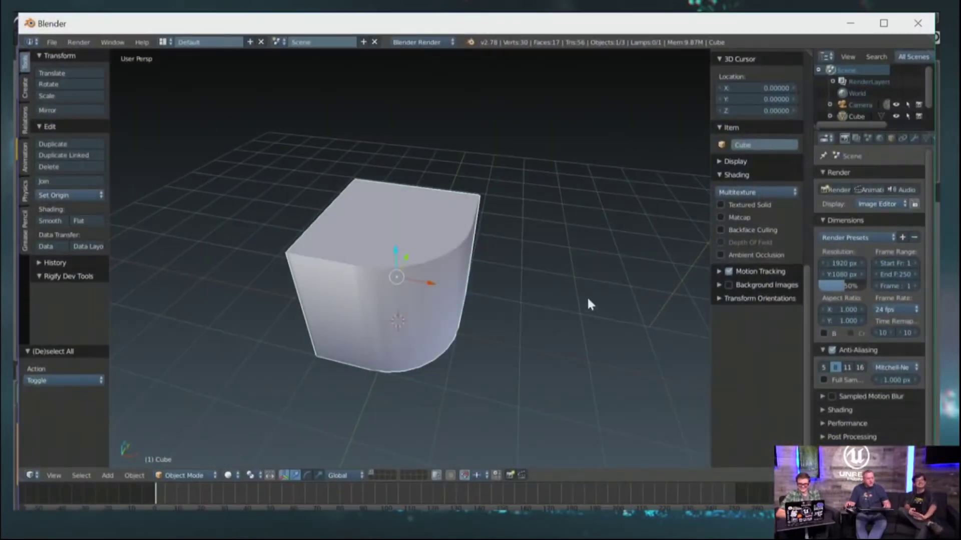
Dissolve the four vertical support edges beside the rounded corner and along the cube's outer corners.
middle_click_drag(590, 304, 422, 332)
scroll(422, 332, "up", 3)
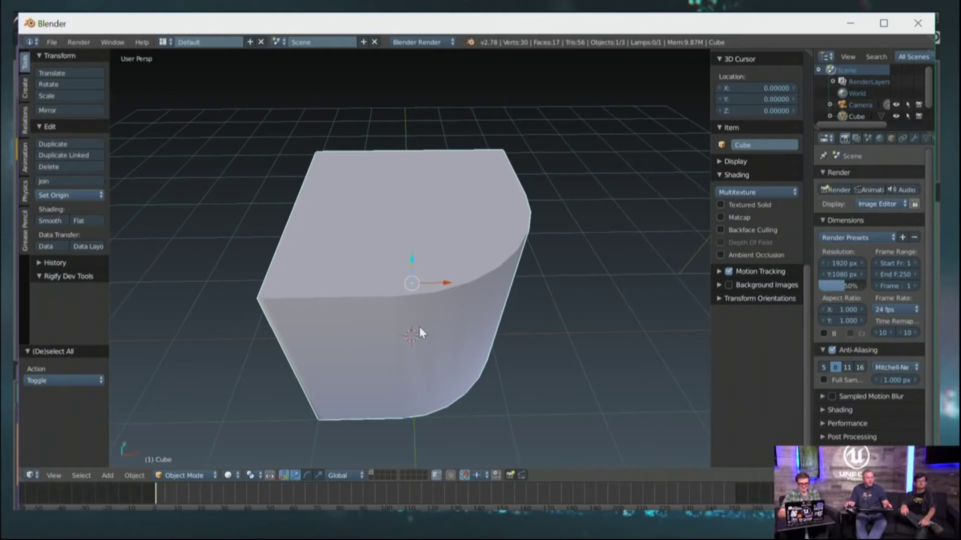
middle_click_drag(446, 295, 448, 321)
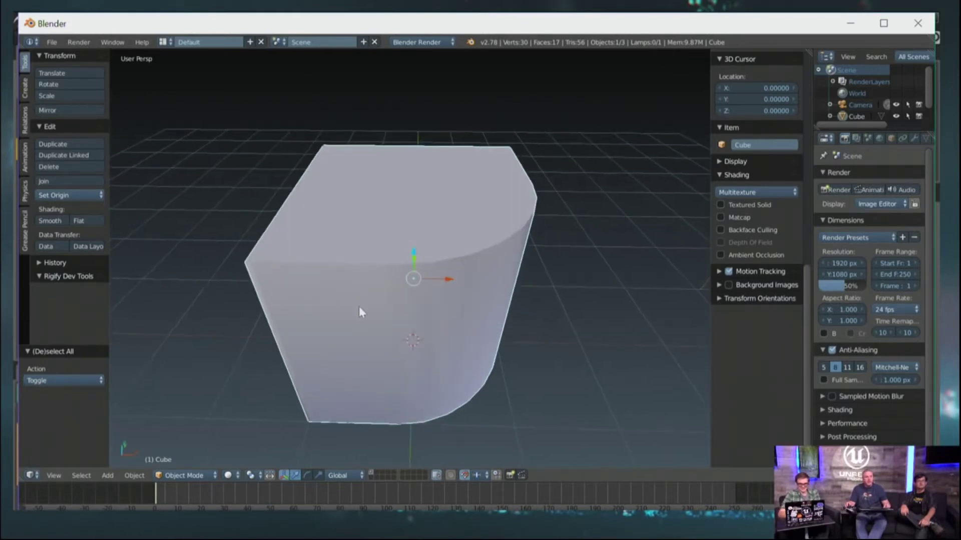
key("Tab")
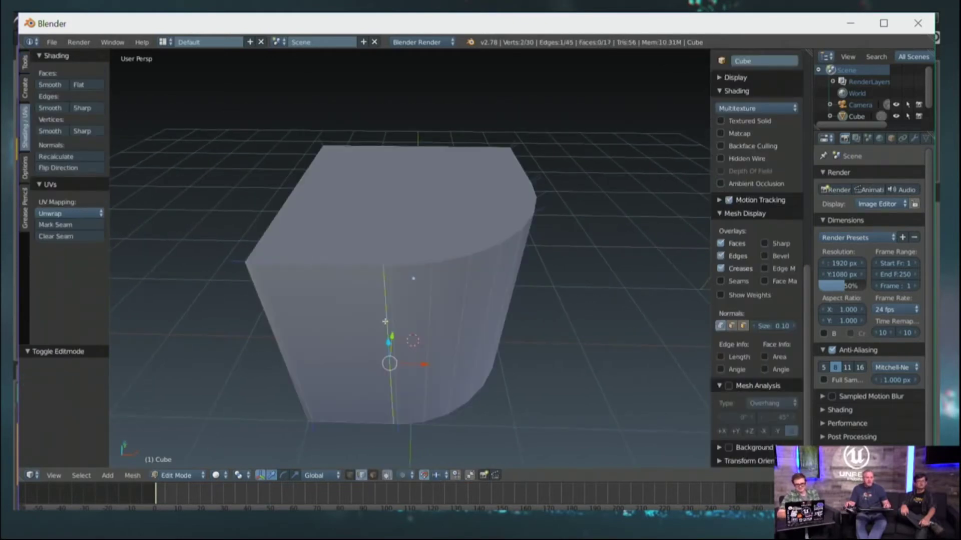
middle_click_drag(385, 321, 325, 278)
right_click(329, 282, "shift")
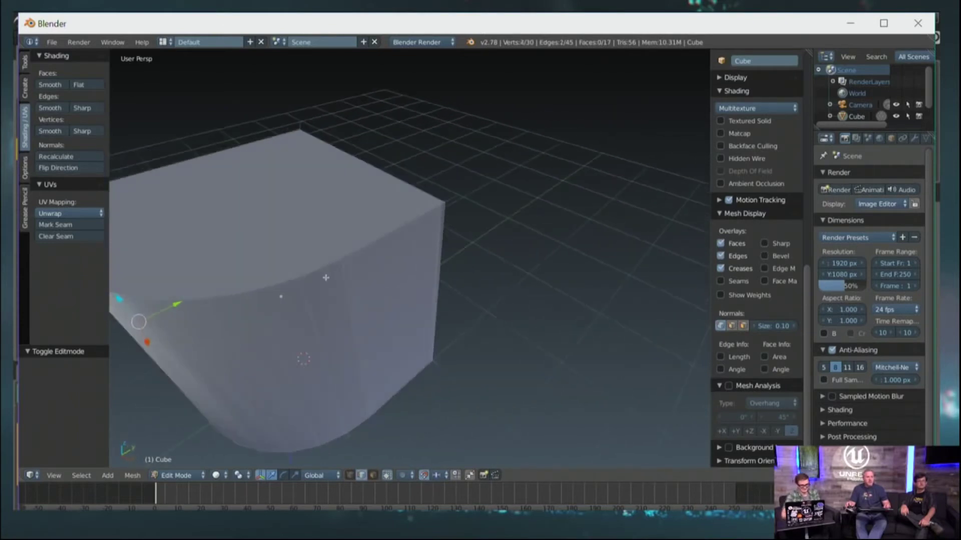
right_click(358, 283, "shift")
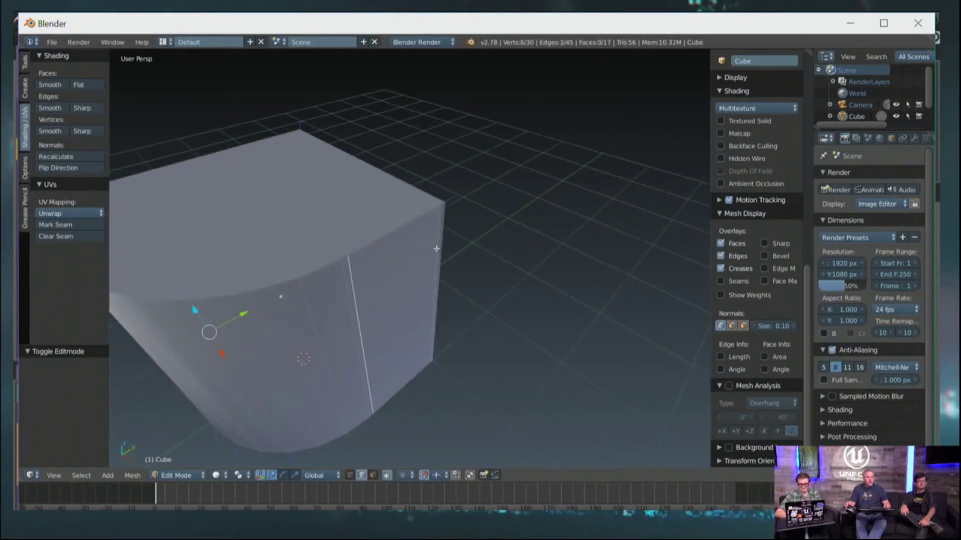
right_click(436, 249, "shift")
middle_click_drag(436, 250, 349, 289)
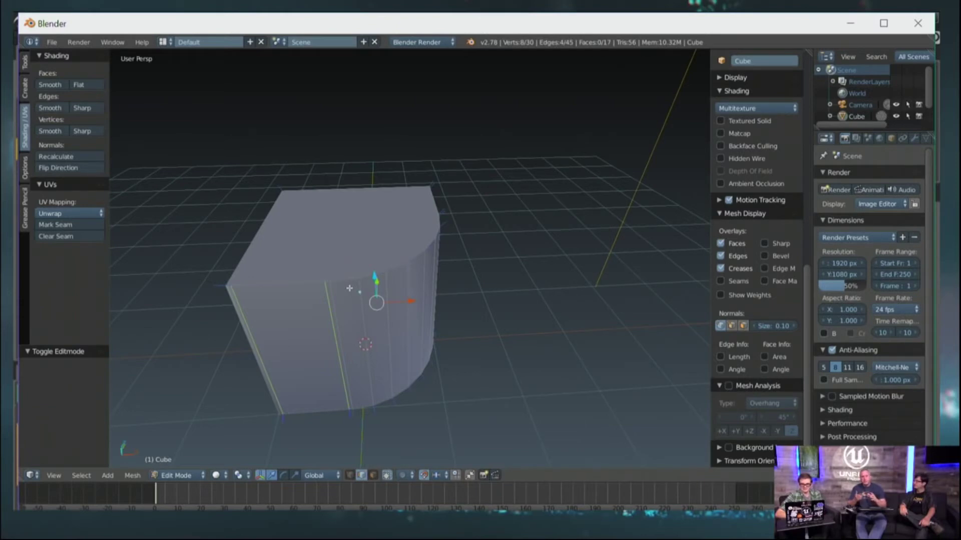
middle_click_drag(368, 266, 519, 240)
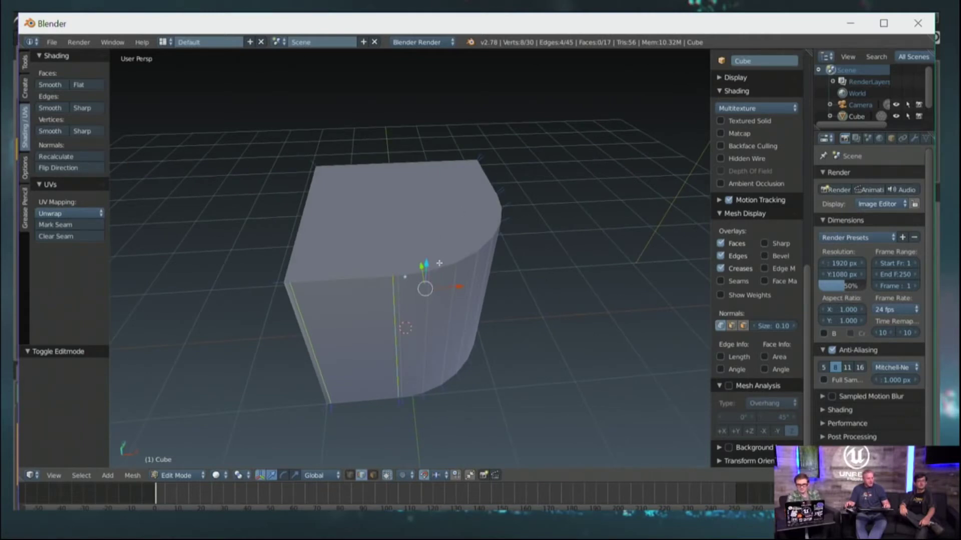
key("x")
left_click(431, 344)
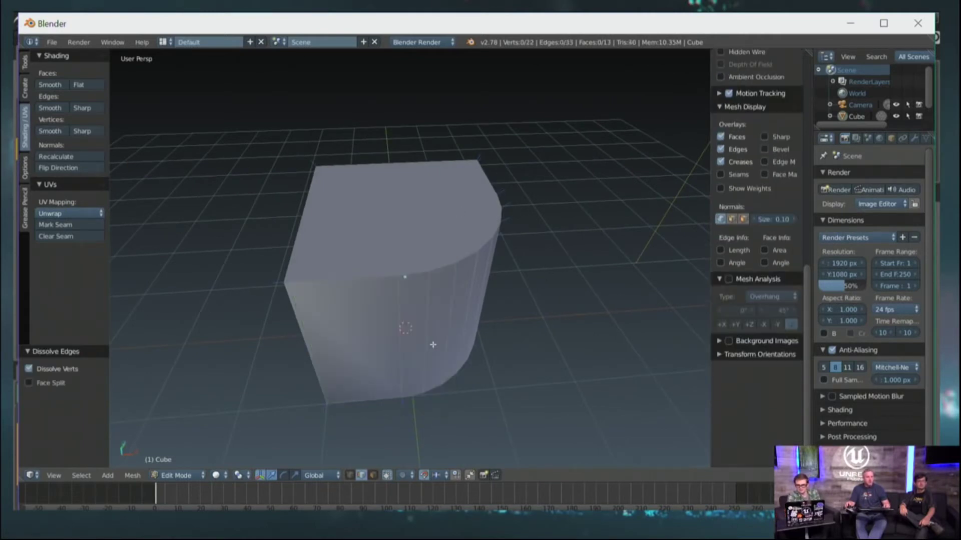
Return to object mode and apply smooth shading to the whole cube.
middle_click_drag(431, 343, 282, 299)
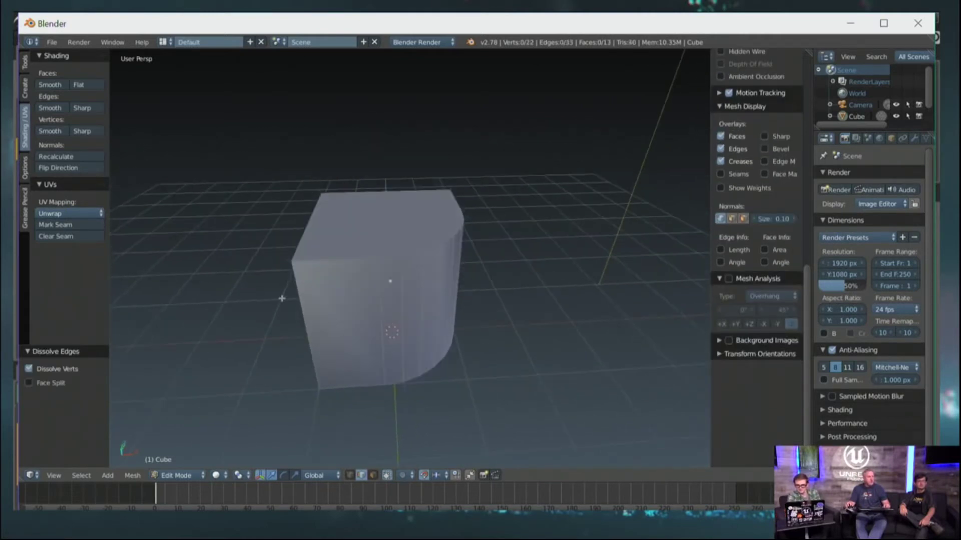
left_click(23, 68)
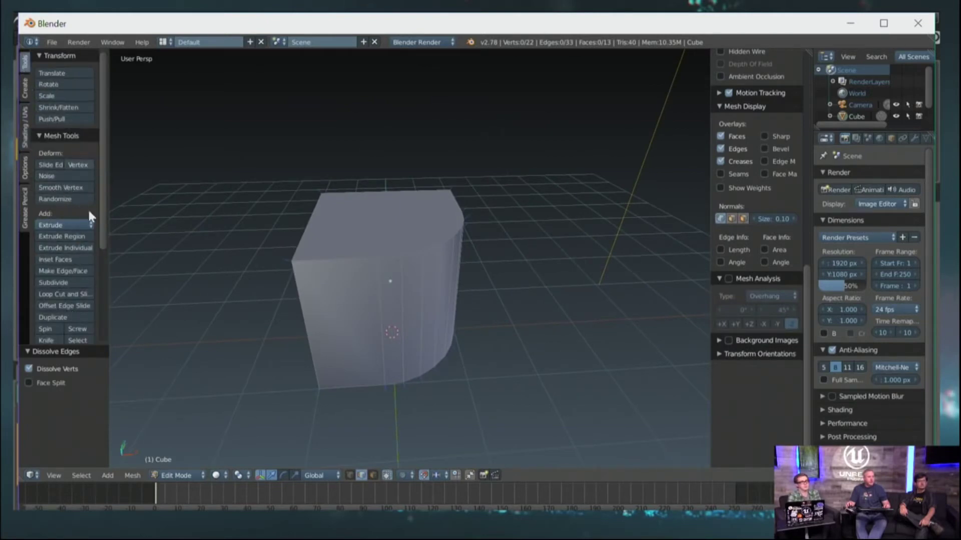
scroll(92, 246, "down", 4)
scroll(91, 246, "up", 4)
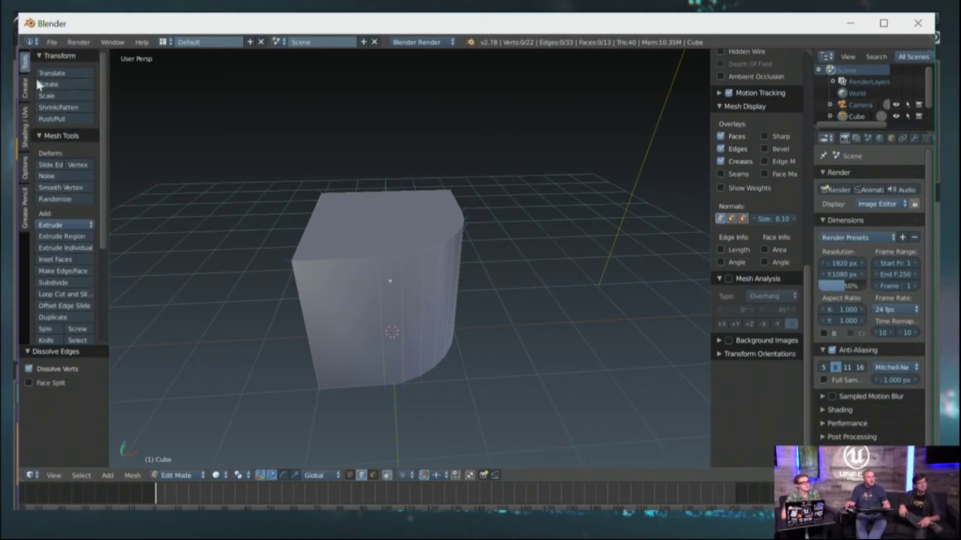
key("Tab")
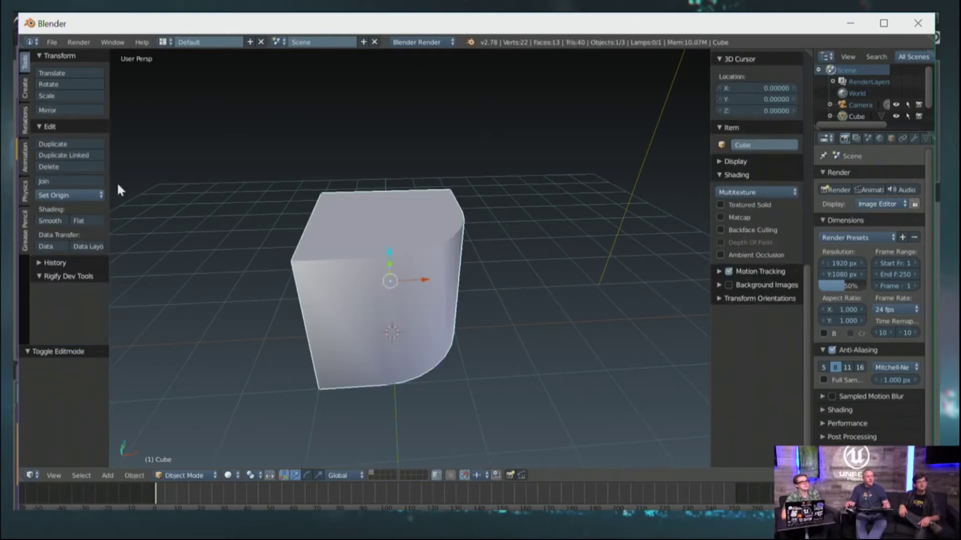
left_click(56, 224)
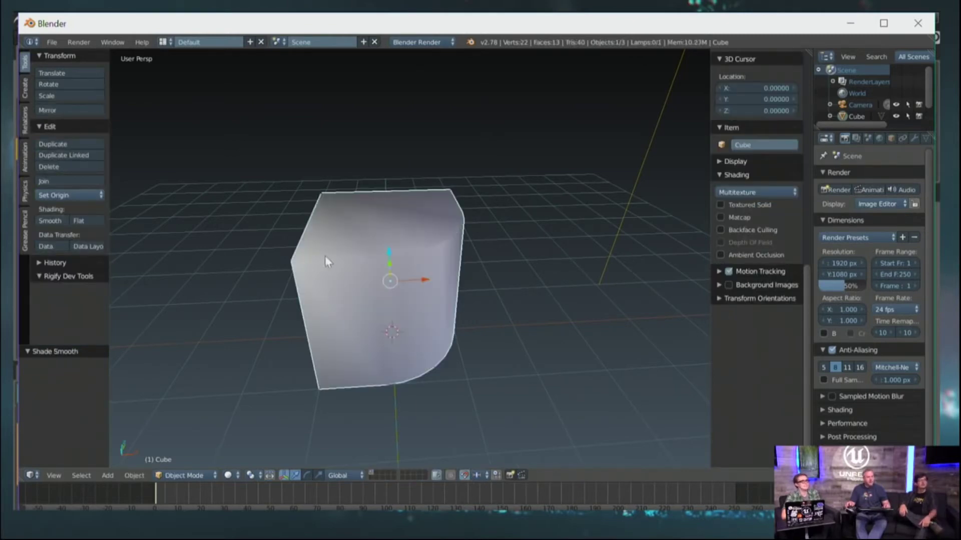
middle_click_drag(326, 261, 362, 328)
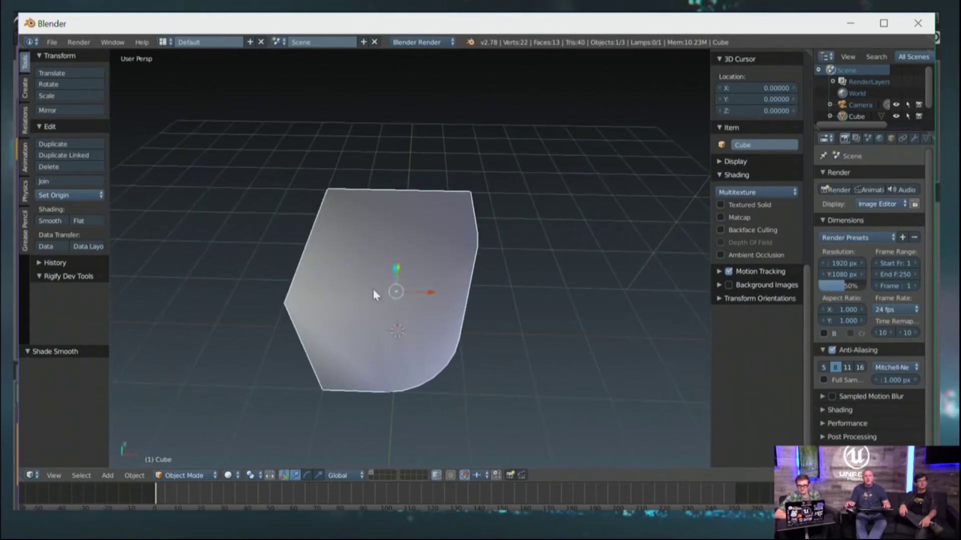
middle_click_drag(373, 295, 367, 291)
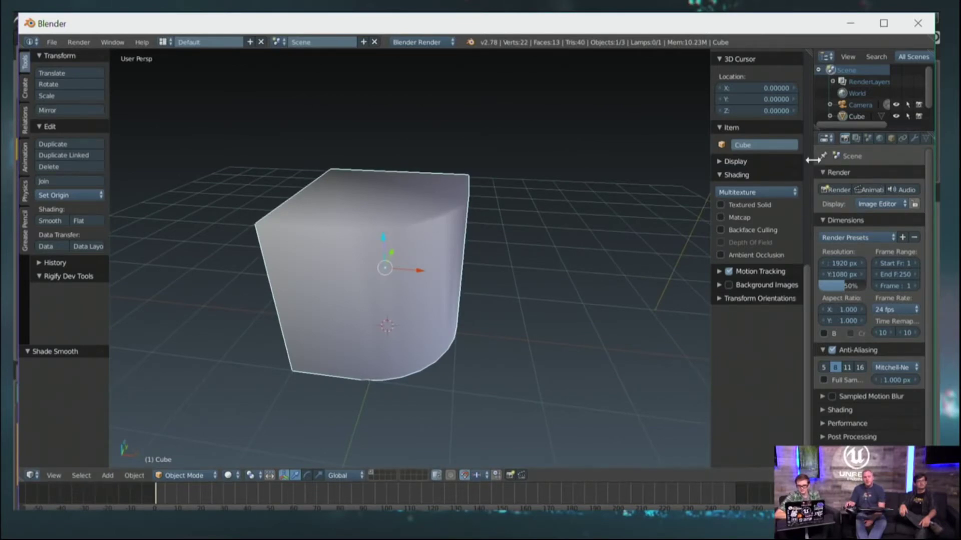
Widen the properties area and enable Auto Smooth on the cube mesh with an angle of 89°.
left_click_drag(810, 158, 716, 162)
left_click(835, 137)
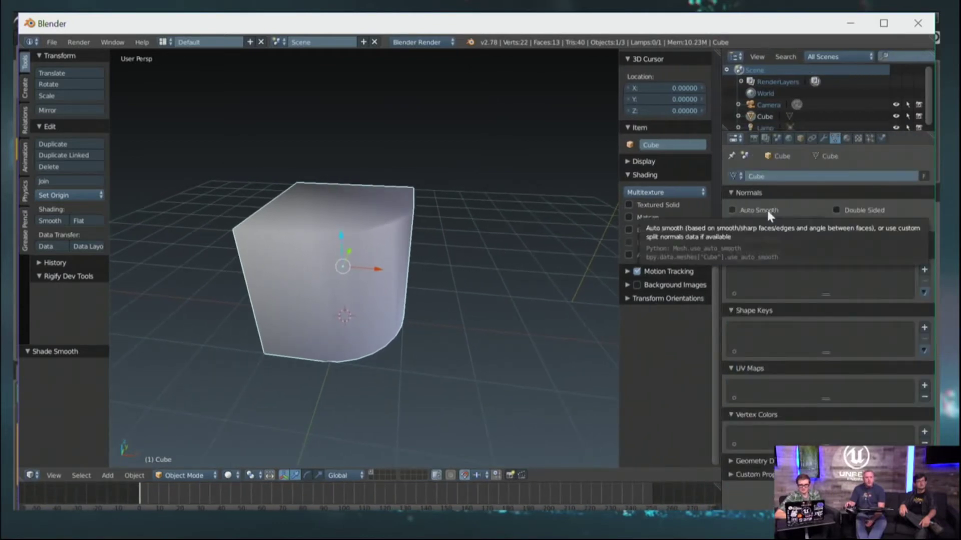
left_click(767, 210)
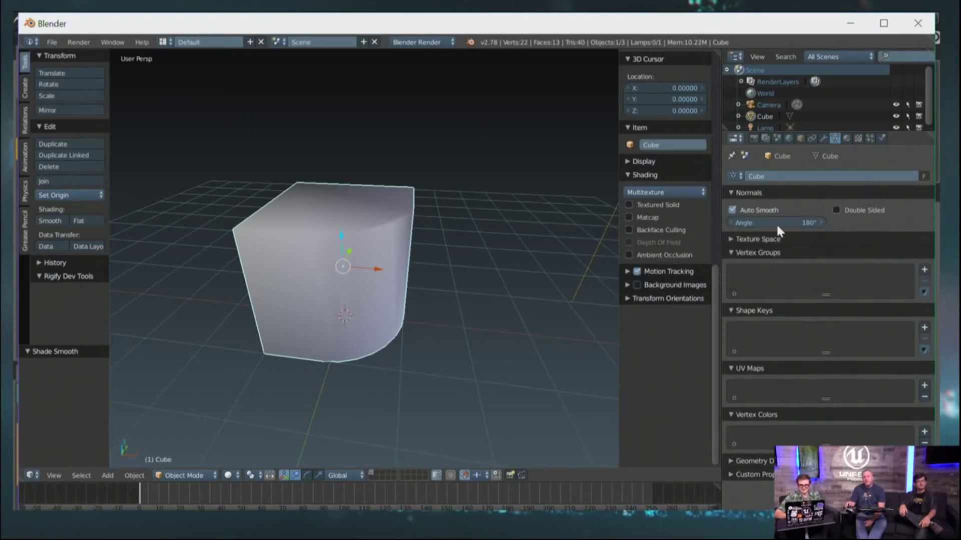
left_click(789, 223)
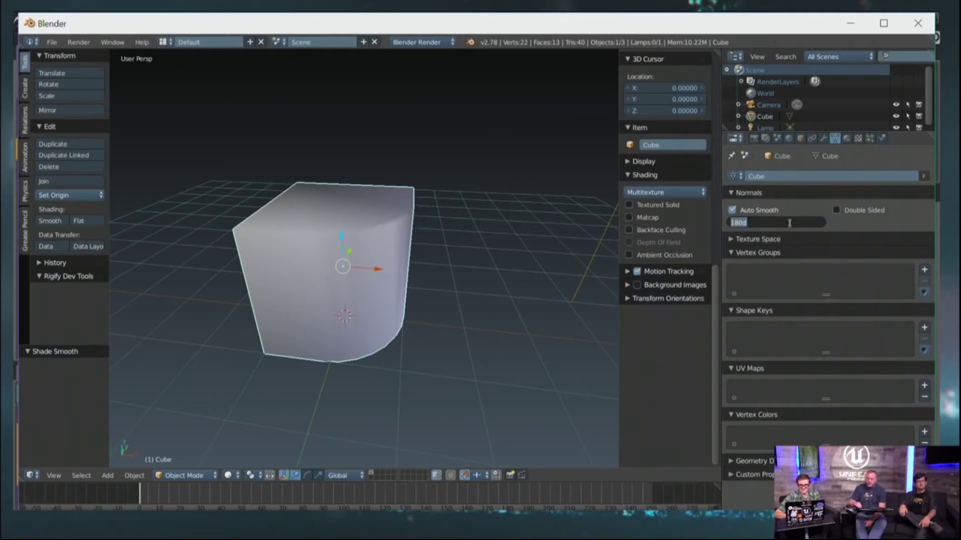
type("89")
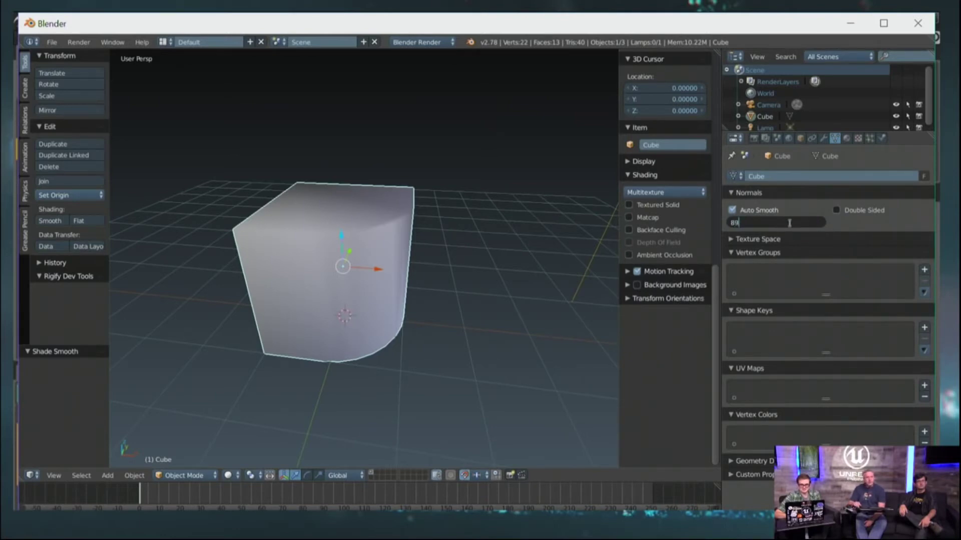
key("Return")
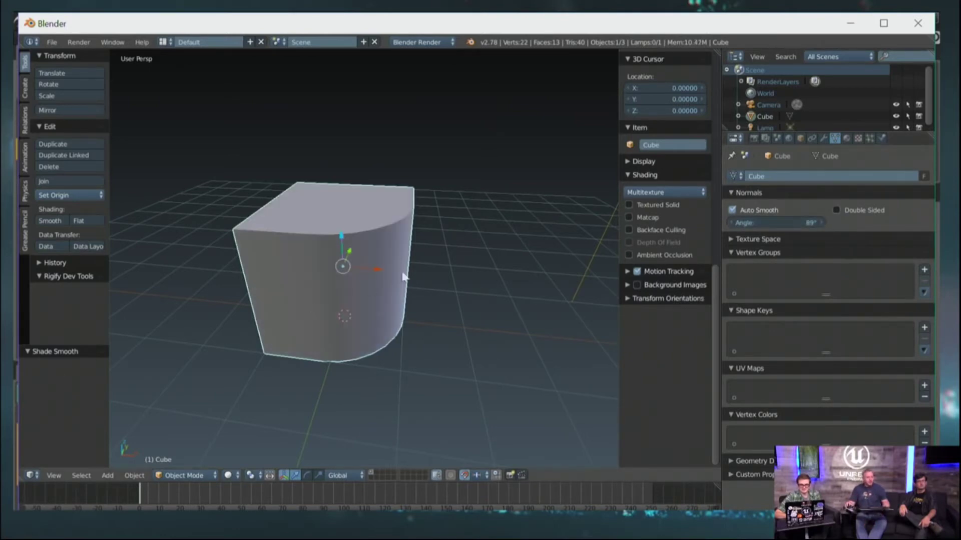
Examine the shading across the cube's rounded corner, side faces and top edge from several angles and distances.
middle_click_drag(421, 243, 373, 253)
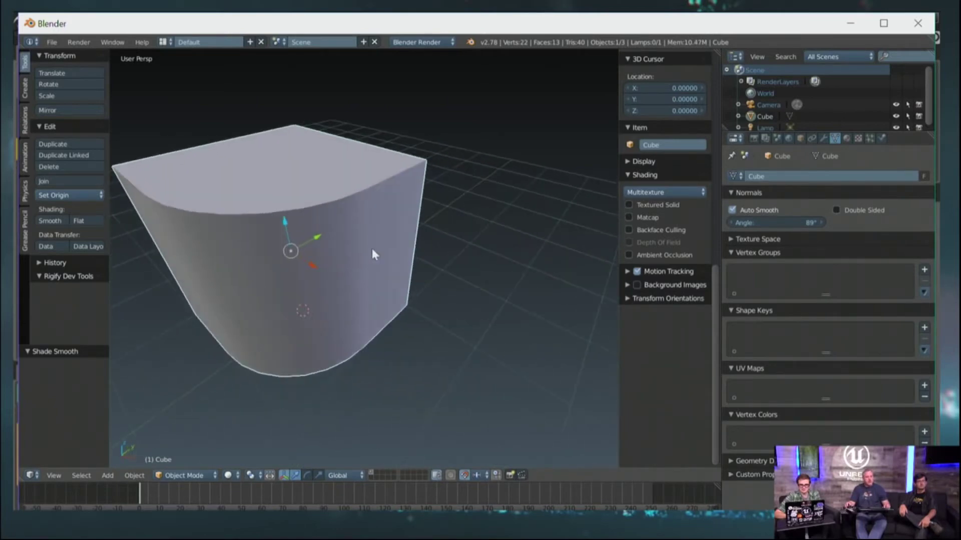
middle_click_drag(128, 276, 288, 253)
scroll(349, 264, "down", 3)
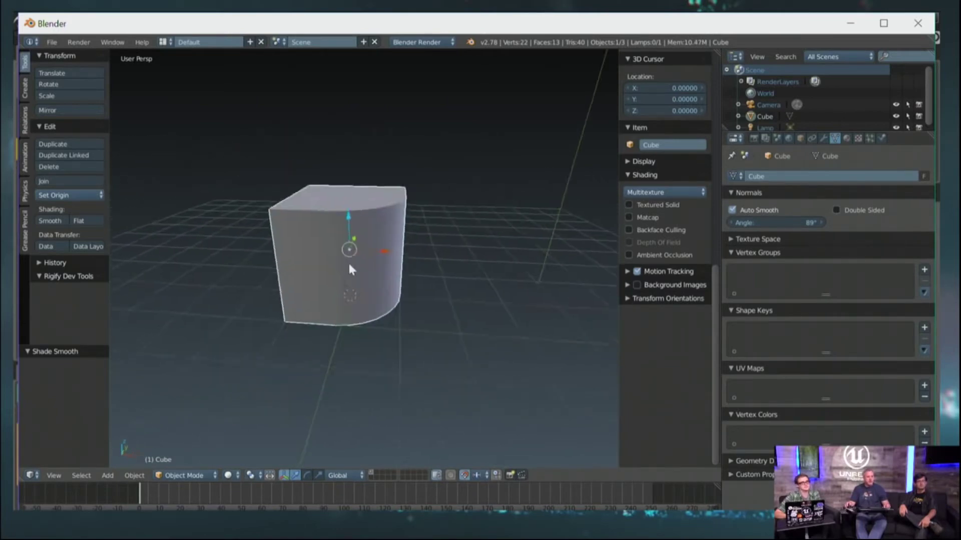
middle_click_drag(350, 265, 376, 271)
scroll(380, 274, "up", 3)
middle_click_drag(295, 245, 384, 272)
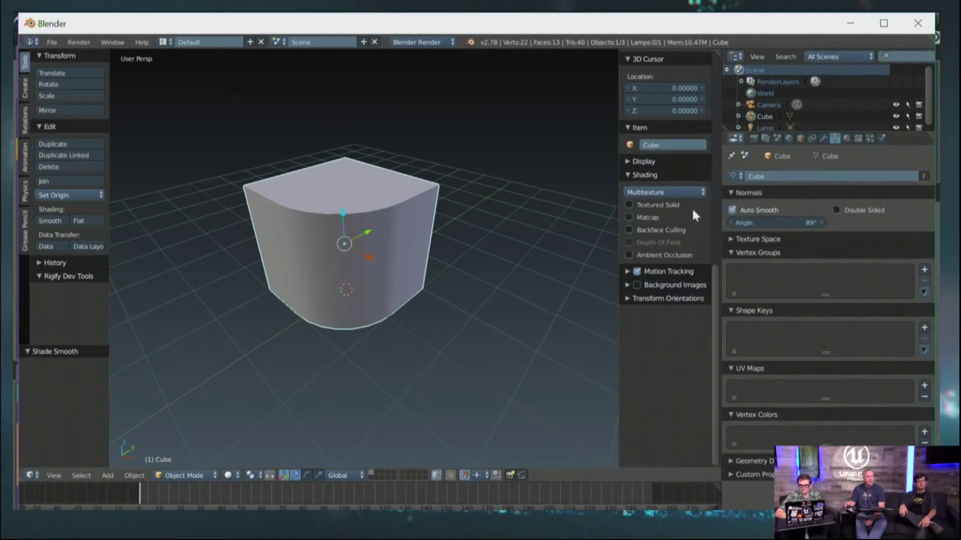
scroll(291, 257, "up", 2)
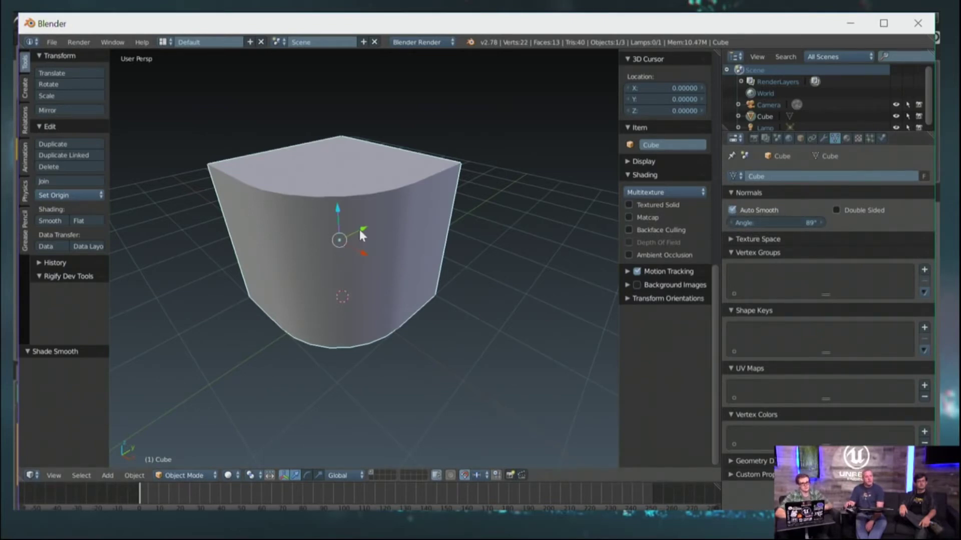
Start an FBX export of the cube and choose the existing BoxSmoothTest.fbx as the target file.
left_click(49, 43)
mouse_move(67, 260)
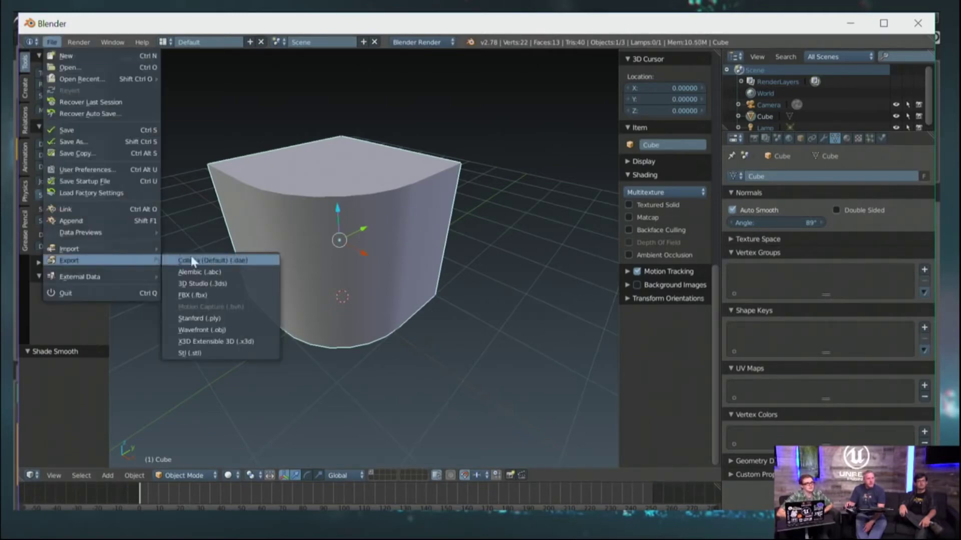
left_click(212, 294)
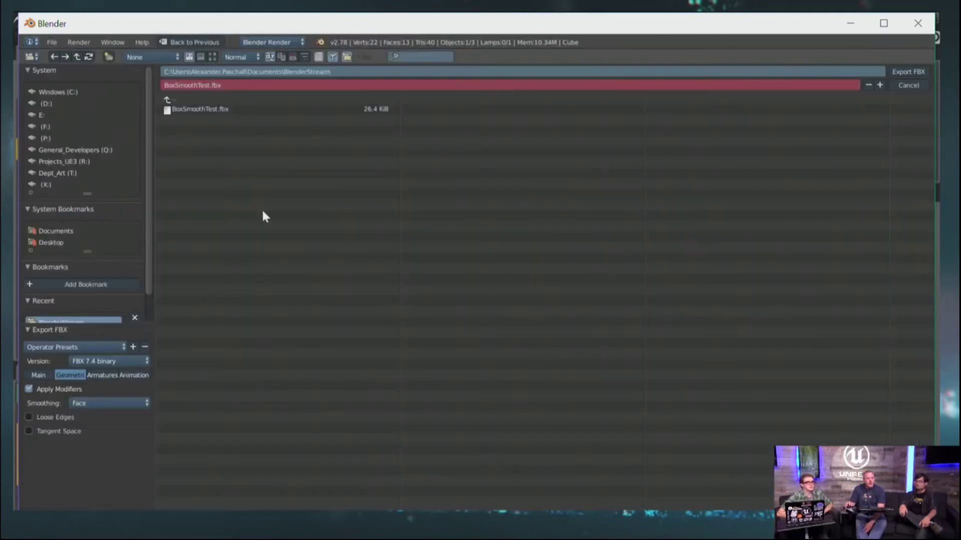
left_click(206, 108)
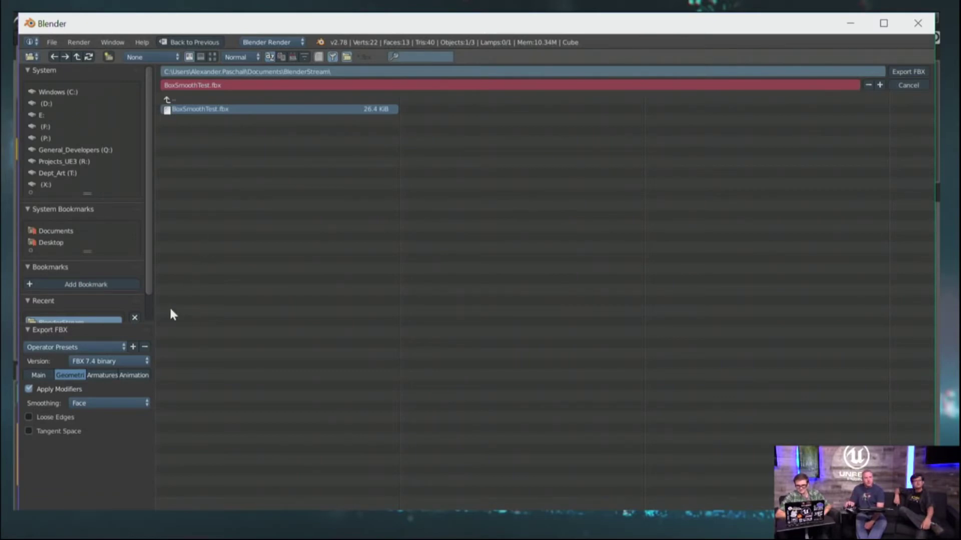
Check the main FBX export options and enable Tangent Space in the geometry options.
left_click_drag(150, 278, 151, 325)
left_click(40, 375)
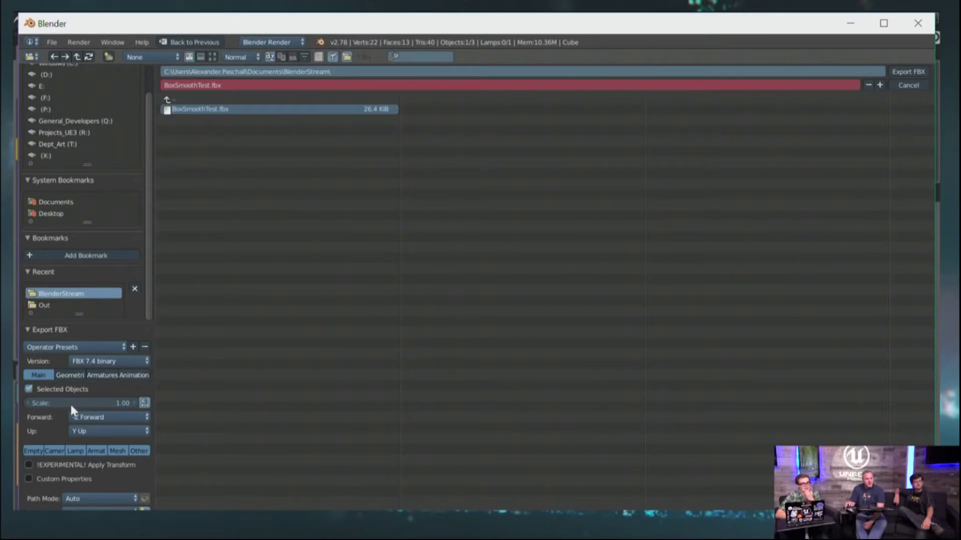
left_click(72, 375)
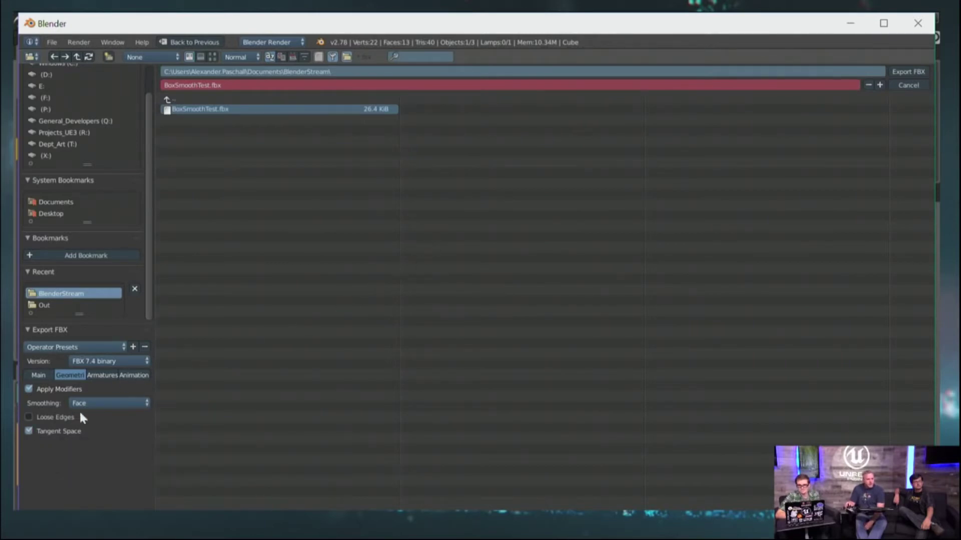
Try to save the current FBX export settings as an operator preset named UE4.
left_click(133, 347)
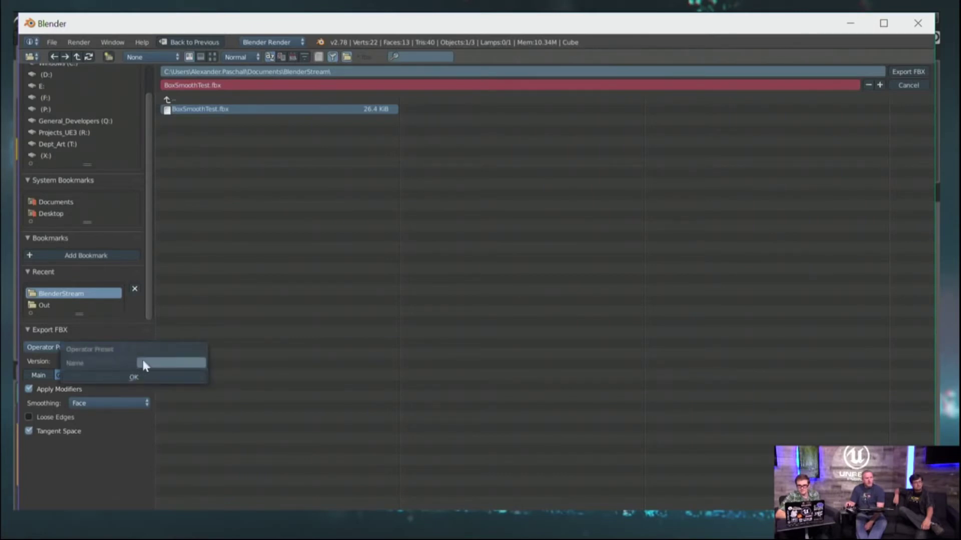
left_click(146, 362)
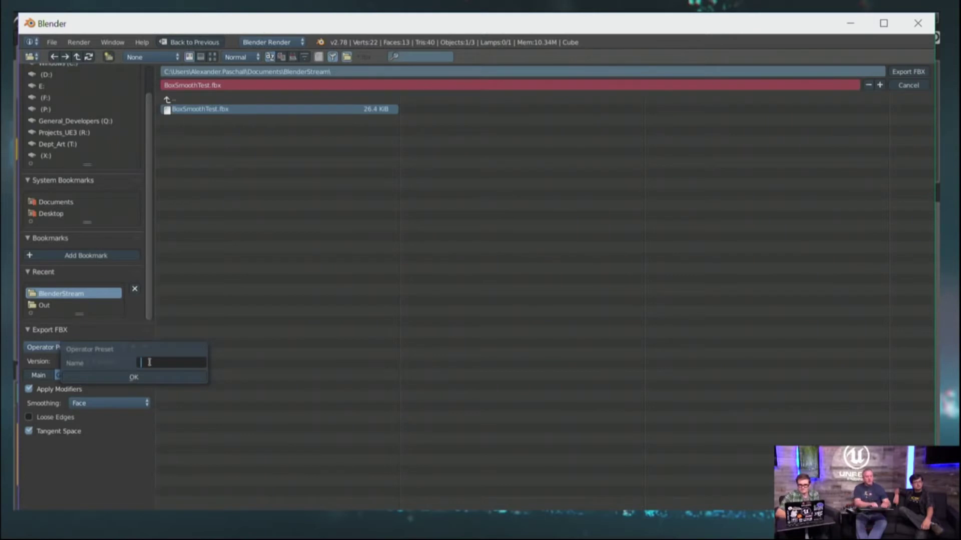
type("UE4")
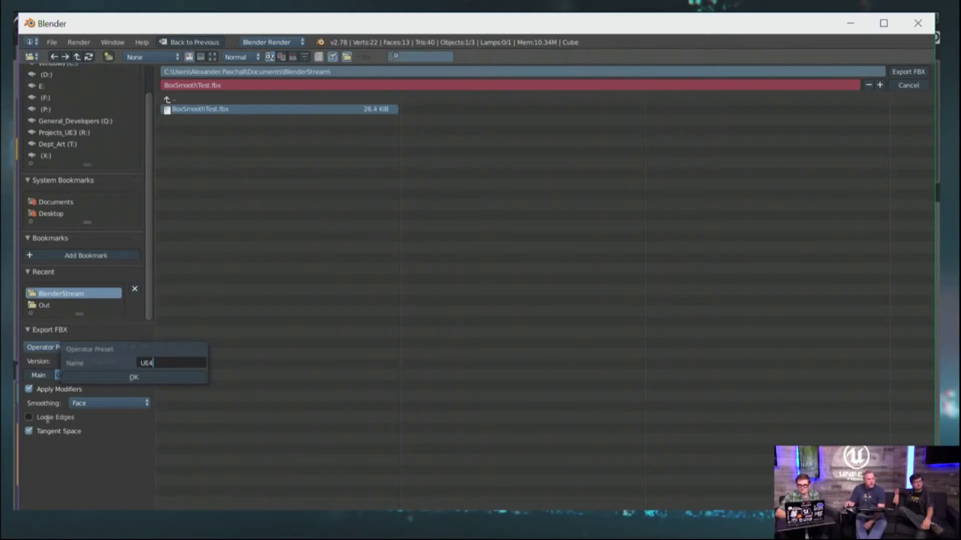
left_click(128, 376)
Review the animation, geometry and main option groups of the FBX export.
left_click(128, 375)
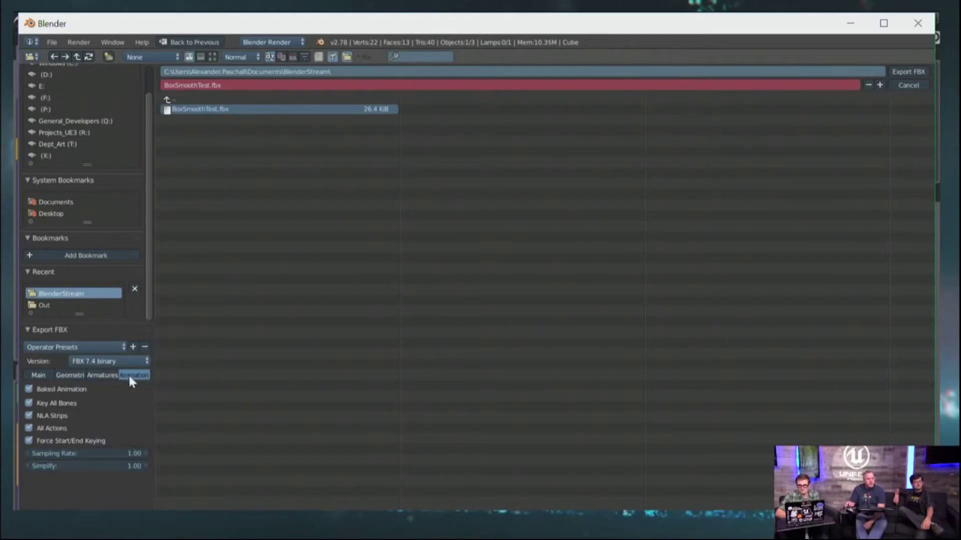
left_click(98, 400)
left_click(59, 377)
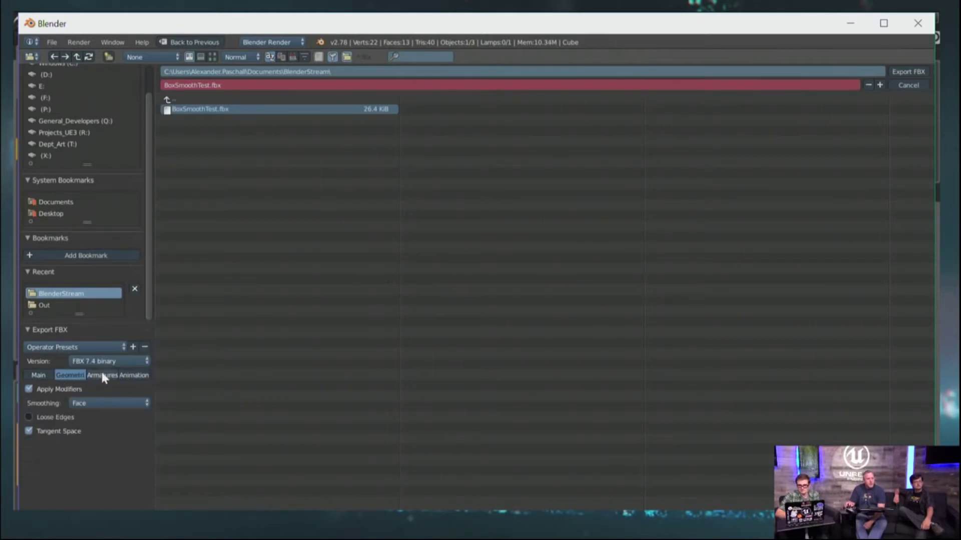
left_click(39, 375)
left_click(65, 375)
left_click(43, 377)
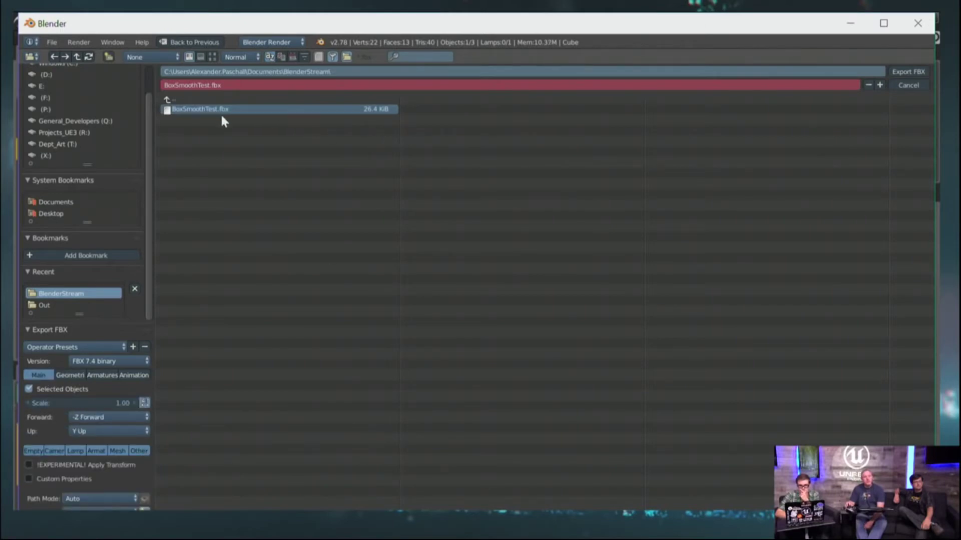
Export the cube to BoxSmoothTest.fbx and switch to the Unreal Editor.
left_click(906, 73)
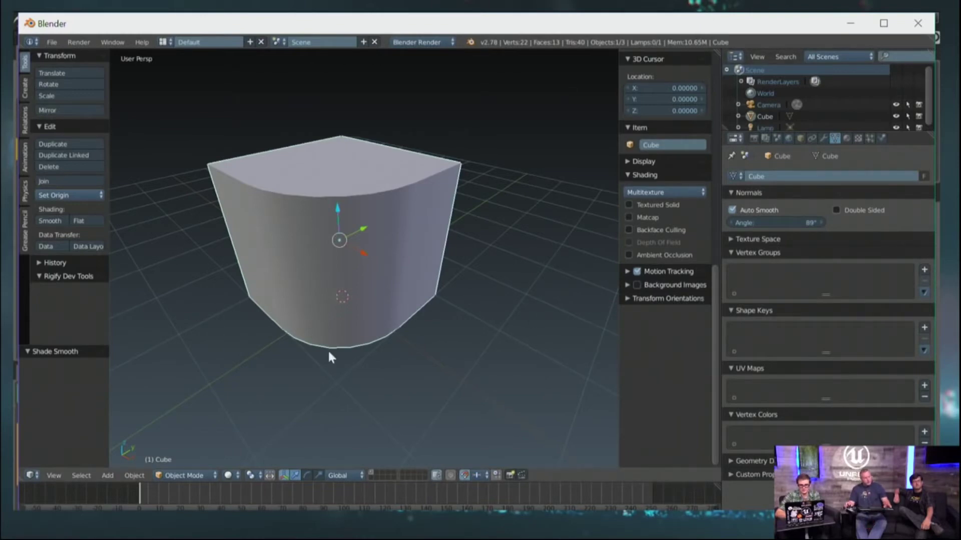
key("alt+Tab")
key("alt+Tab")
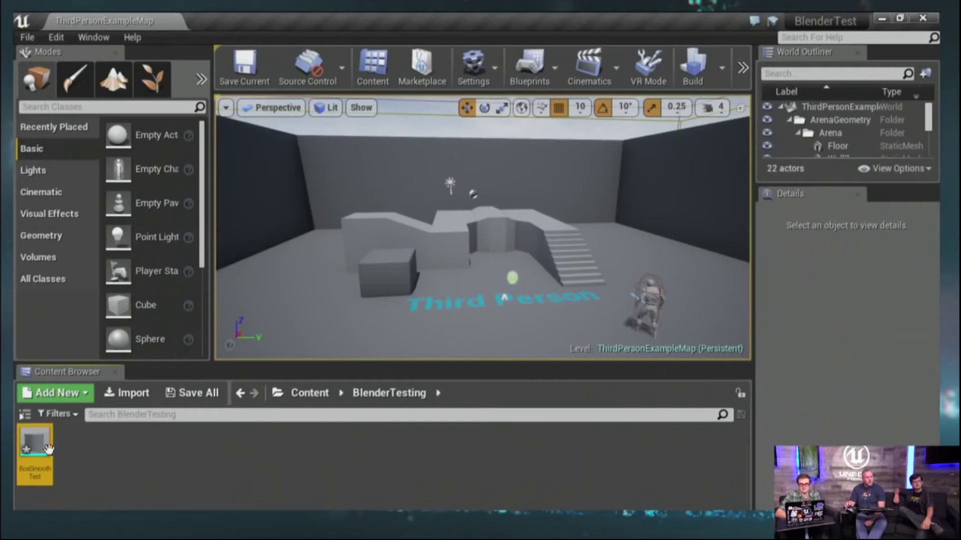
Delete the old BoxSmoothTest static mesh from the BlenderTesting folder.
right_click(32, 441)
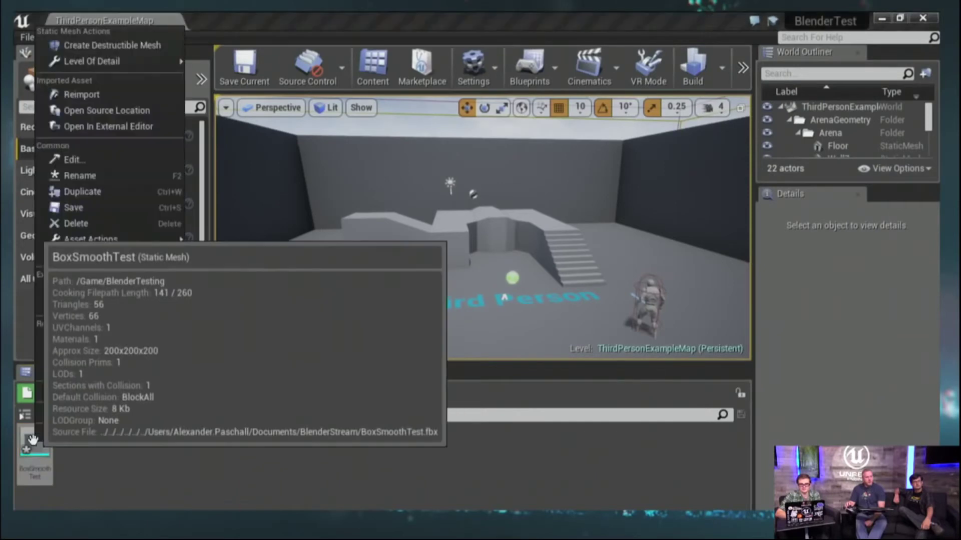
left_click(287, 477)
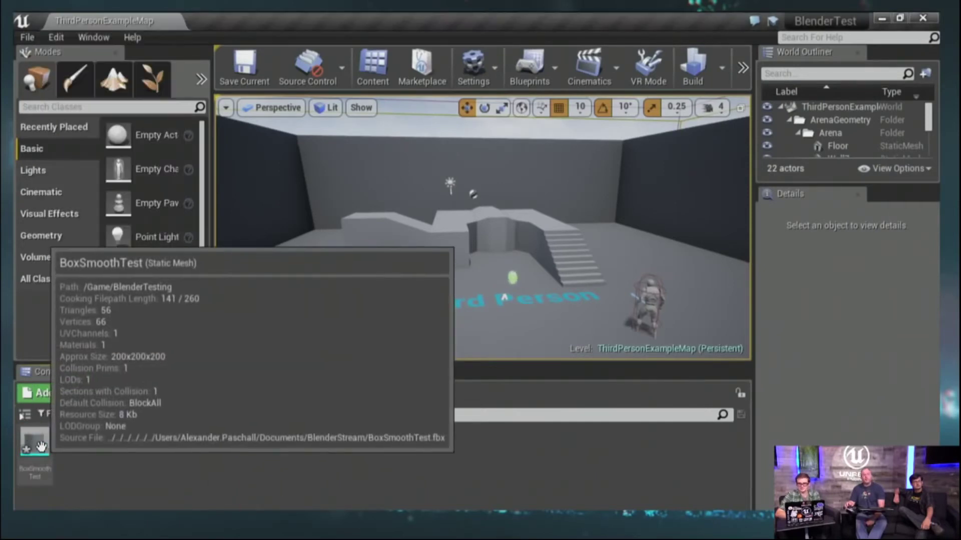
right_click(40, 446)
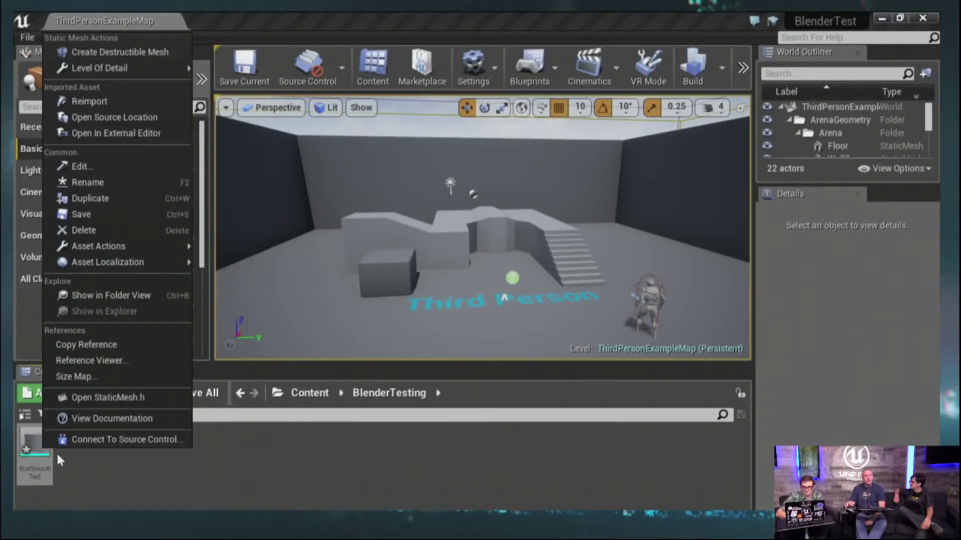
left_click(119, 472)
right_click(35, 443)
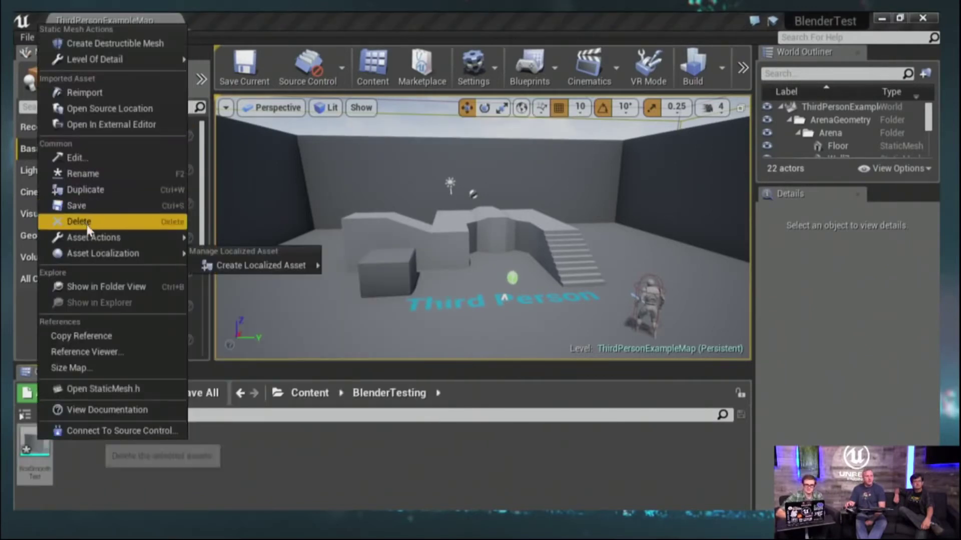
left_click(75, 219)
left_click(369, 504)
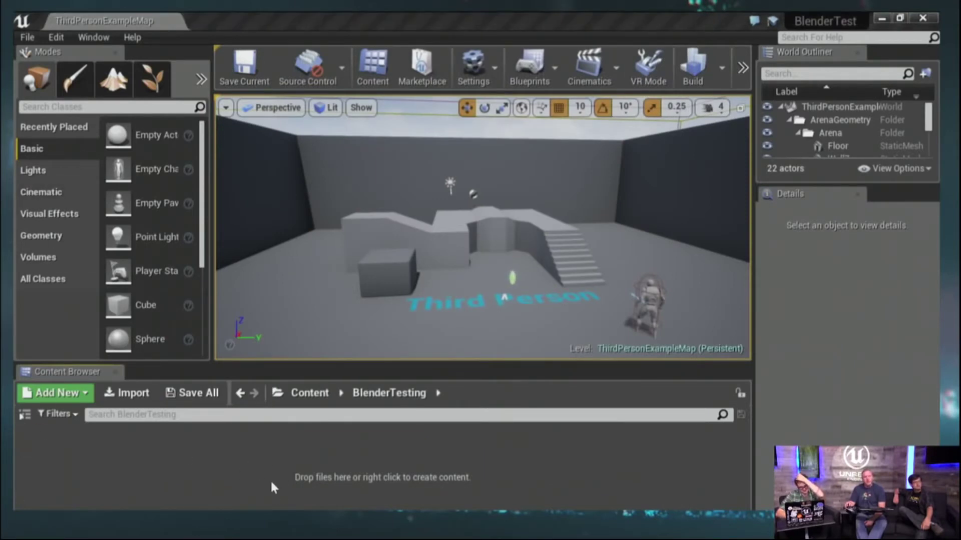
Import BoxSmoothTest.fbx into BlenderTesting with the normal import method set to Import Normals and Tangents.
left_click_drag(271, 483, 268, 457)
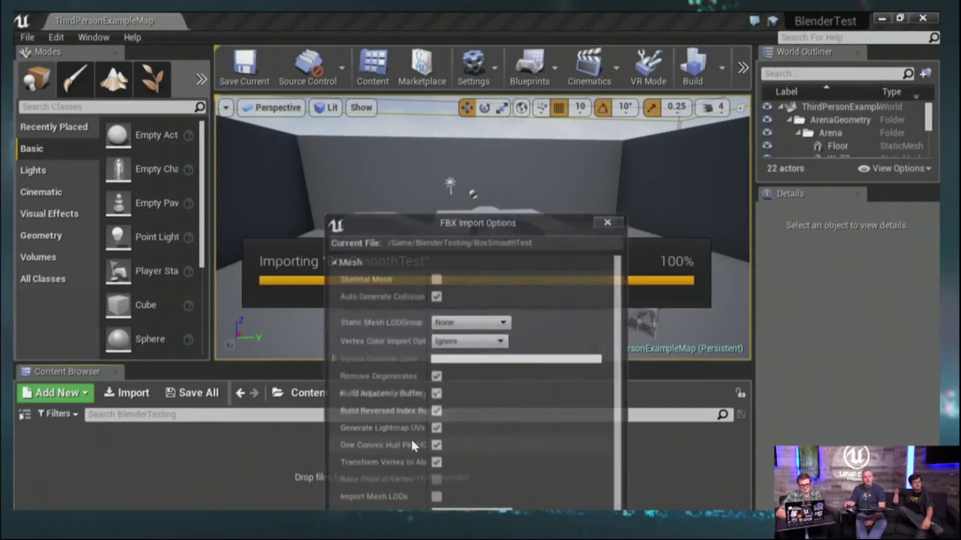
left_click_drag(495, 233, 505, 31)
left_click(479, 316)
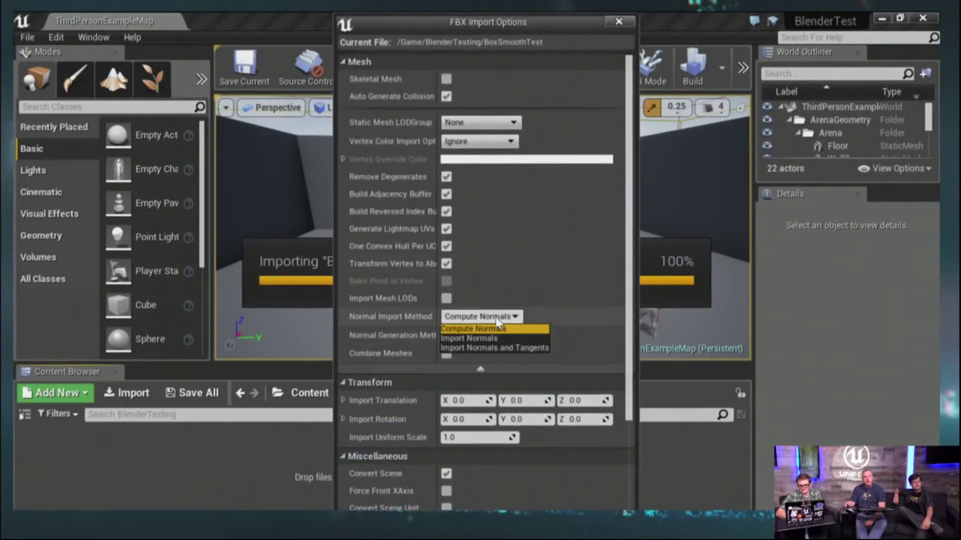
left_click(496, 348)
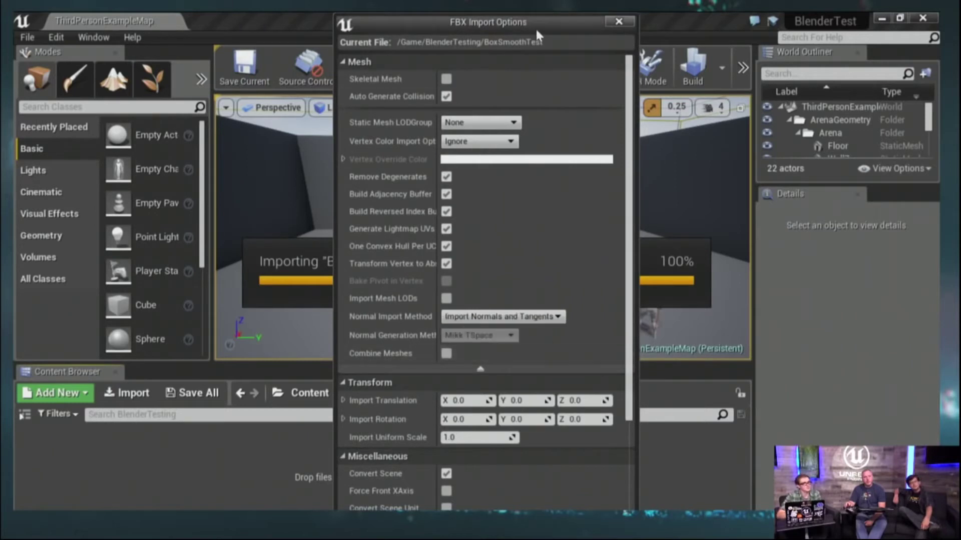
mouse_move(550, 22)
left_mouse_down()
mouse_move(553, 10)
mouse_move(555, 22)
left_mouse_up()
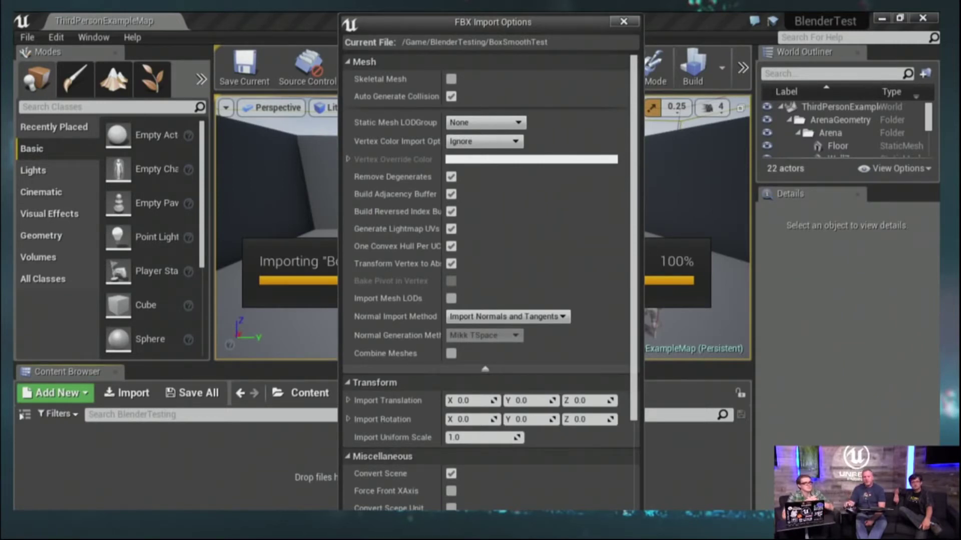
key("Return")
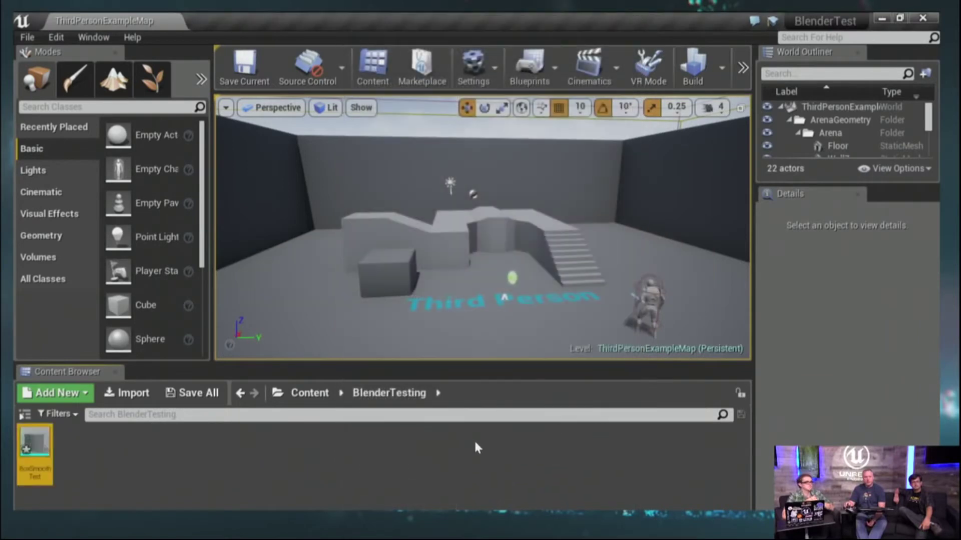
Open the BoxSmoothTest mesh, examine the shading on its rounded and flat sides, and close its editor.
double_click(42, 440)
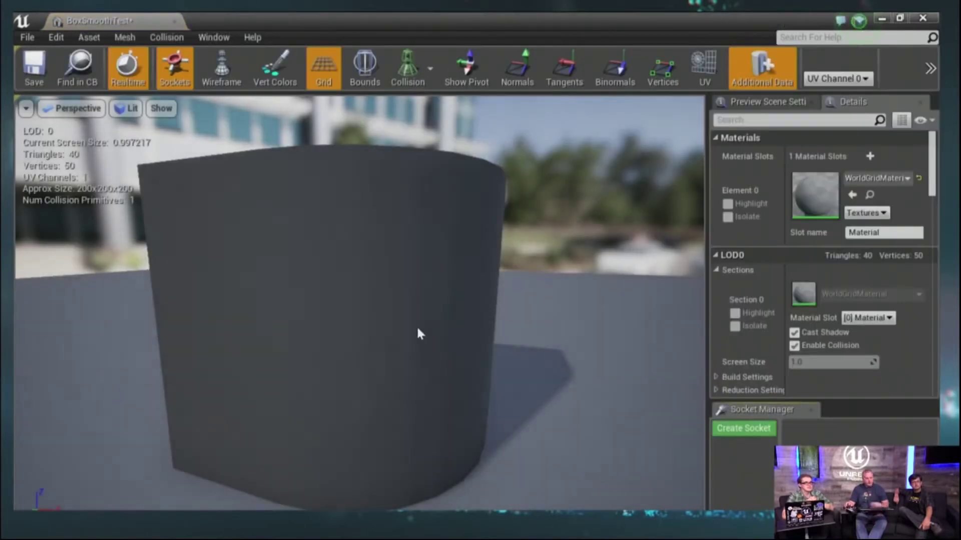
left_click_drag(401, 291, 195, 310)
scroll(359, 303, "down", 5)
left_click_drag(360, 300, 312, 275)
mouse_move(360, 300)
left_mouse_down()
mouse_move(358, 280)
mouse_move(355, 310)
mouse_move(320, 315)
mouse_move(356, 310)
left_mouse_up()
mouse_move(301, 373)
left_mouse_down()
mouse_move(290, 376)
mouse_move(343, 386)
mouse_move(308, 382)
left_mouse_up()
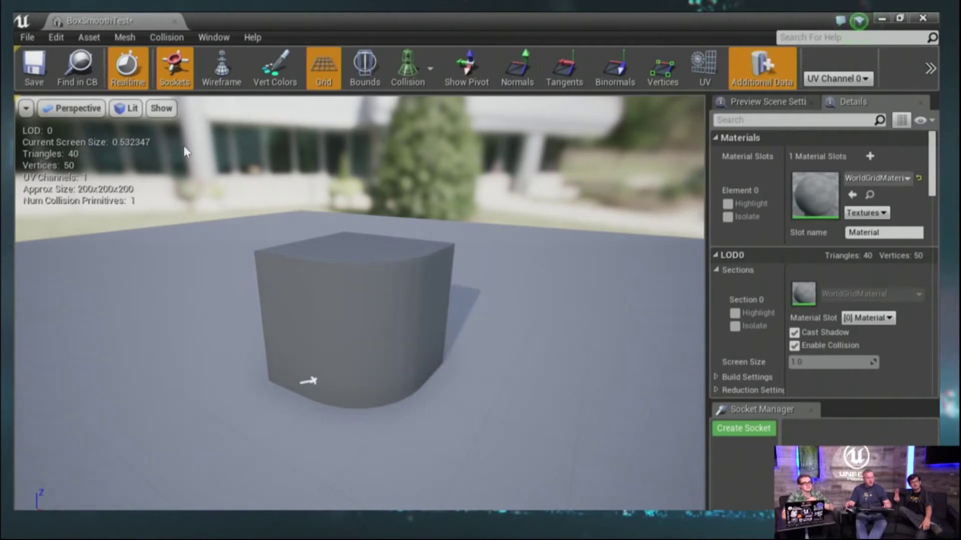
right_click_drag(184, 146, 260, 155, "alt")
left_click_drag(260, 155, 283, 164, "alt")
right_click_drag(280, 159, 250, 165, "alt")
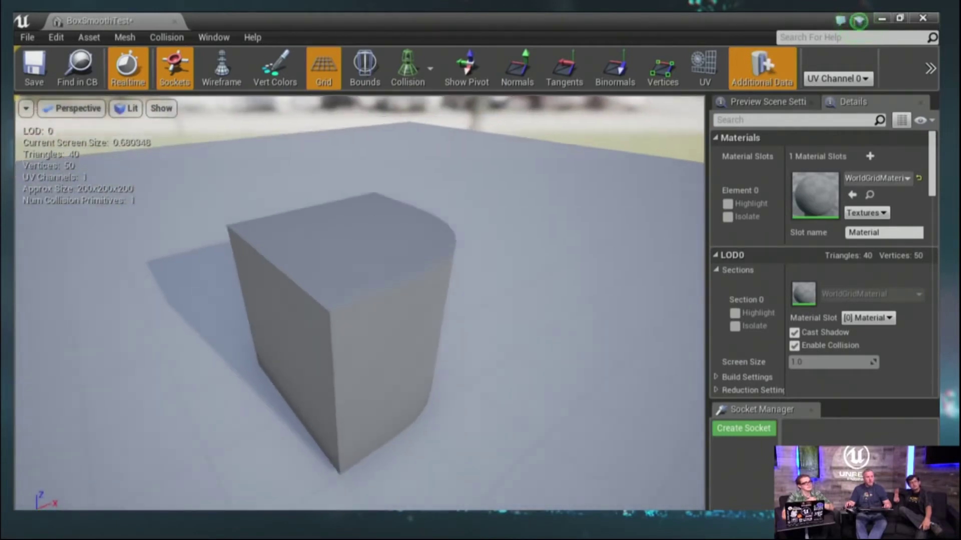
left_click_drag(250, 165, 409, 223, "alt")
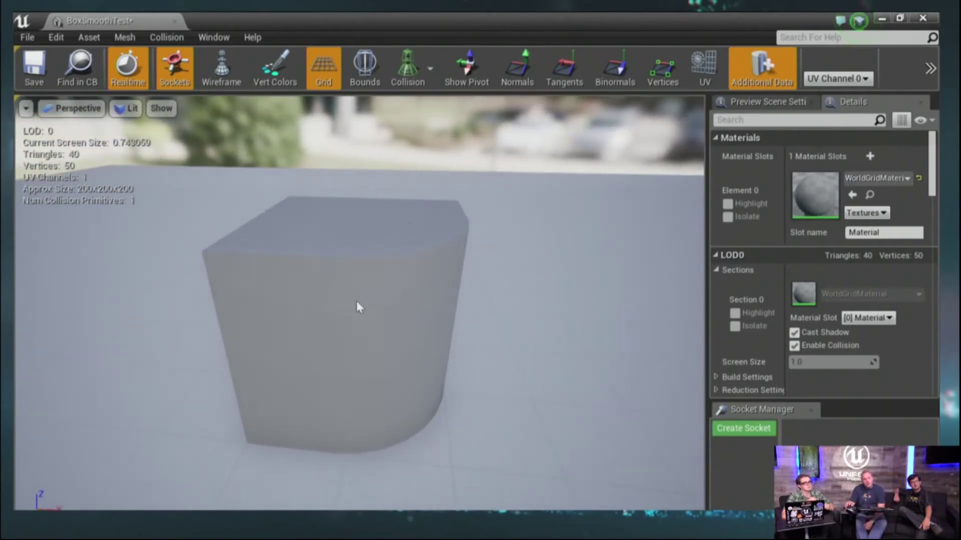
scroll(357, 302, "down", 3)
mouse_move(343, 309)
left_mouse_down("alt")
mouse_move(387, 308)
mouse_move(361, 321)
mouse_move(347, 305)
left_mouse_up("alt")
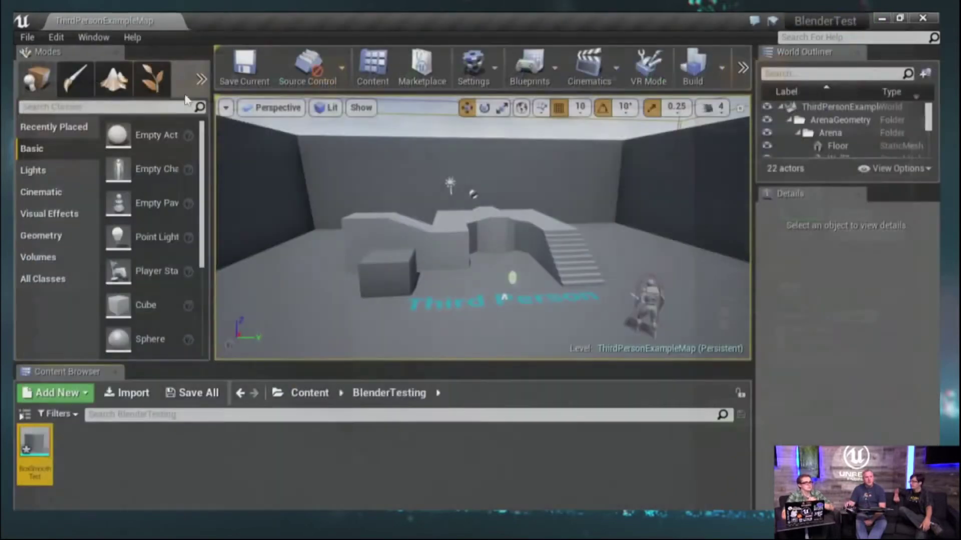
left_click(175, 21)
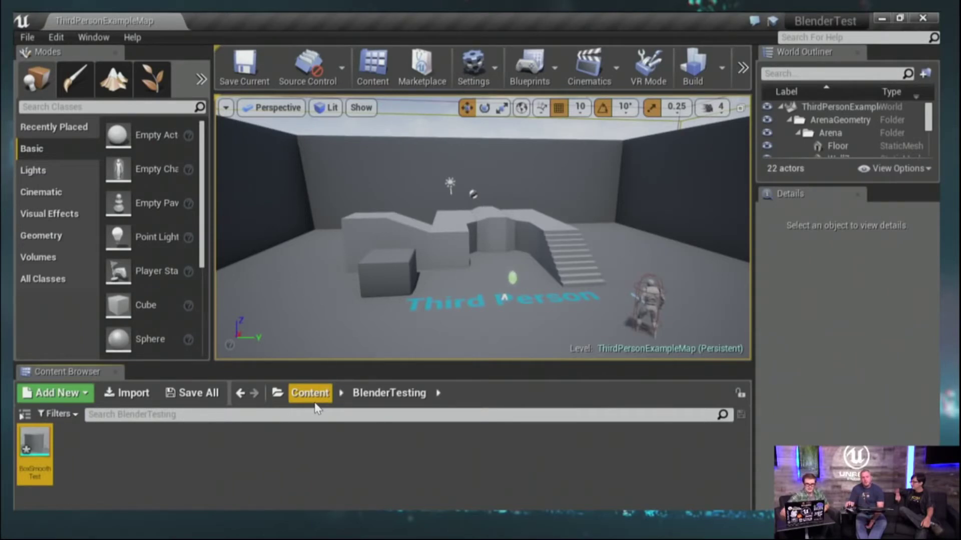
Switch back to Blender and turn off Auto Smooth for the cube.
key("super+Tab")
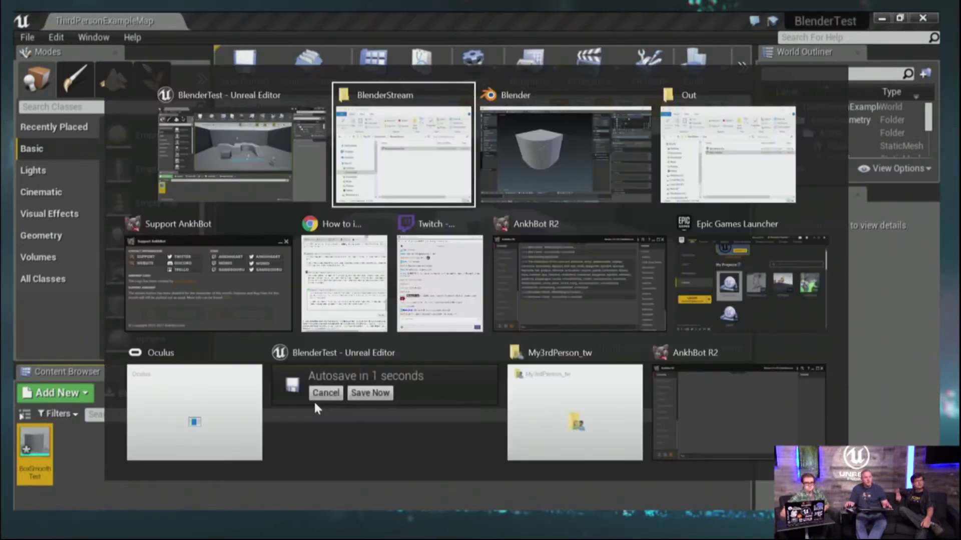
key("Right")
key("Return")
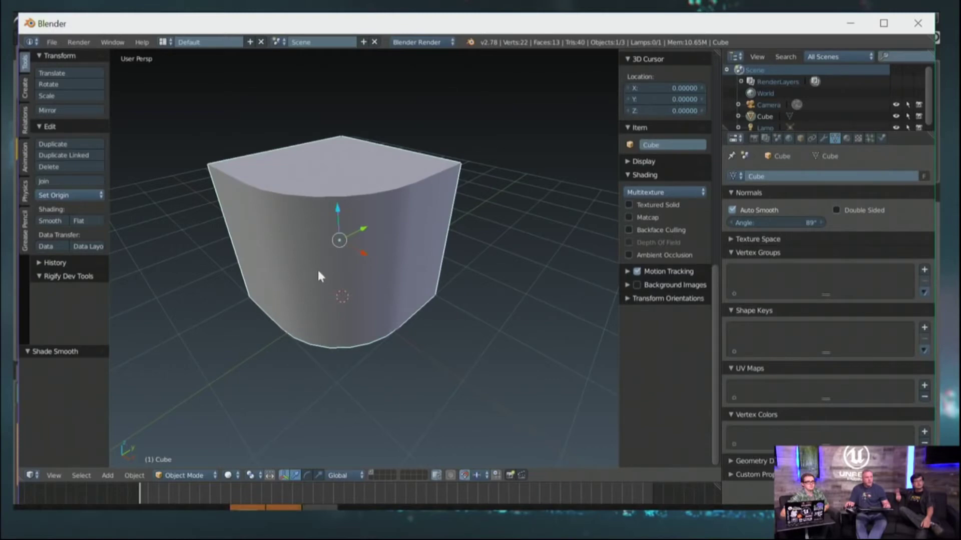
middle_click_drag(318, 271, 385, 299)
scroll(431, 294, "up", 3)
scroll(431, 280, "down", 4)
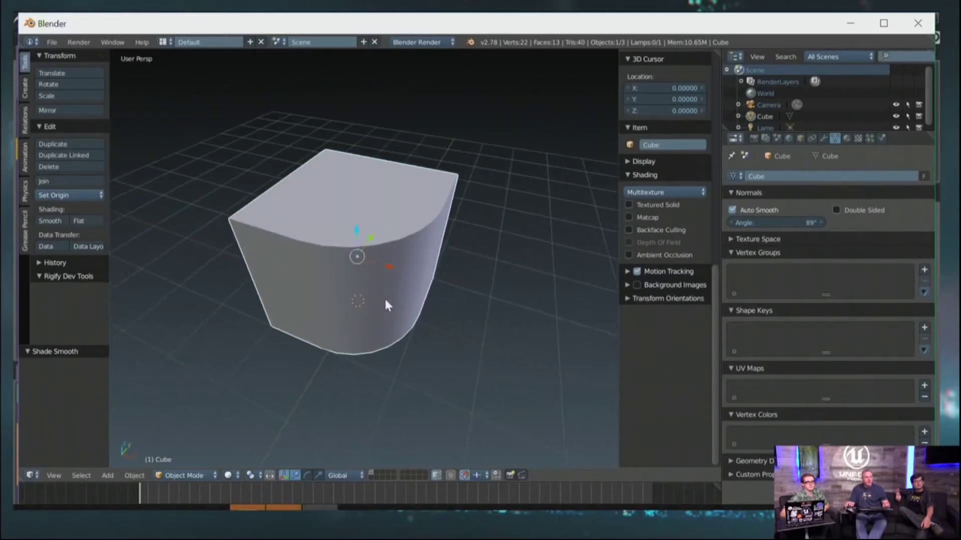
left_click(738, 213)
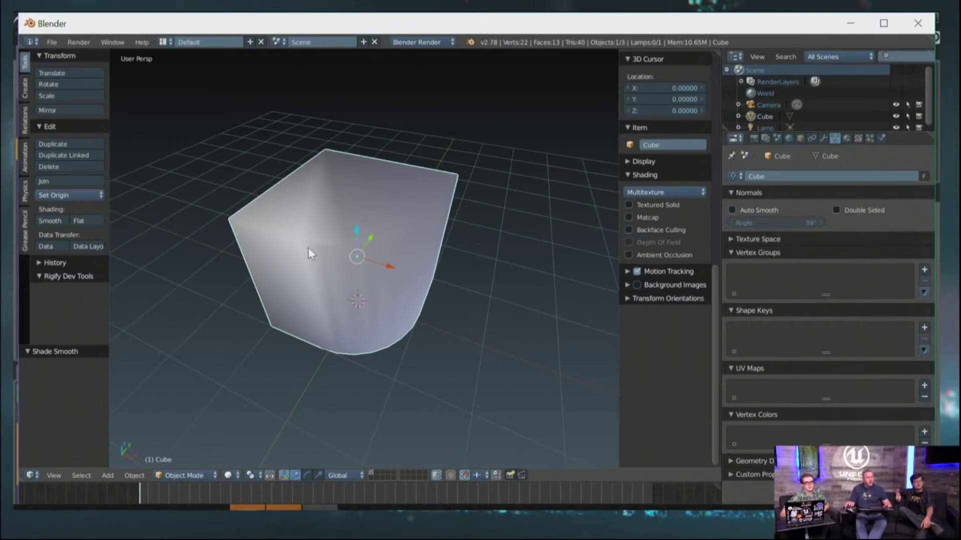
Enter Edit Mode on the cube, turn off the vertex normals display and hide the properties region.
key("Tab")
scroll(343, 249, "up", 2)
middle_click_drag(375, 286, 404, 286)
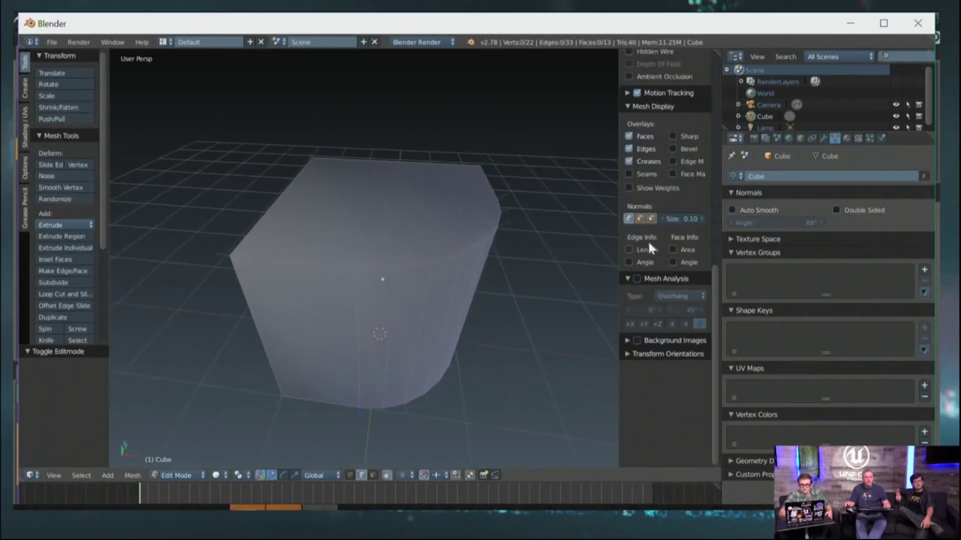
left_click(630, 219)
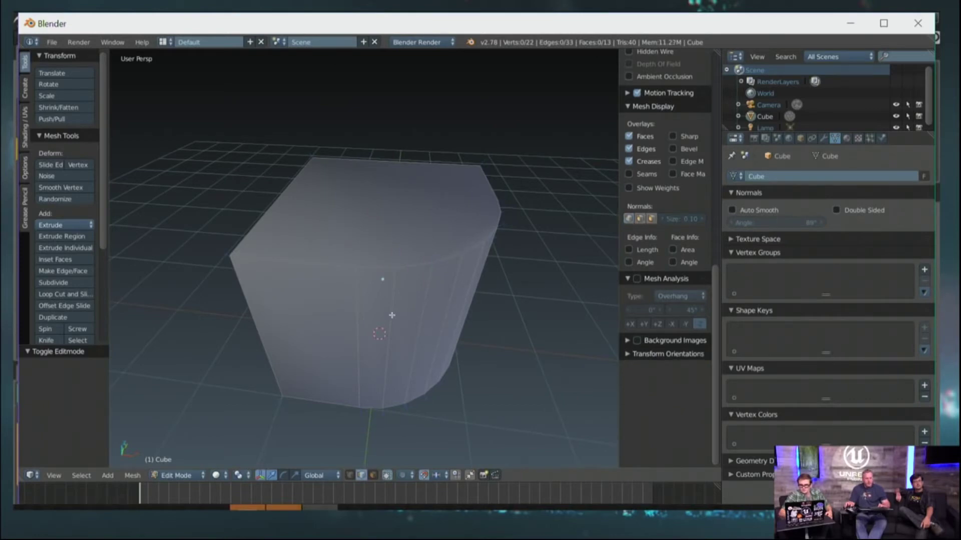
key("n")
Select the cube's top and bottom faces along with its sharp vertical edges and bevel them by about 0.025 with one segment.
middle_click_drag(437, 278, 395, 299)
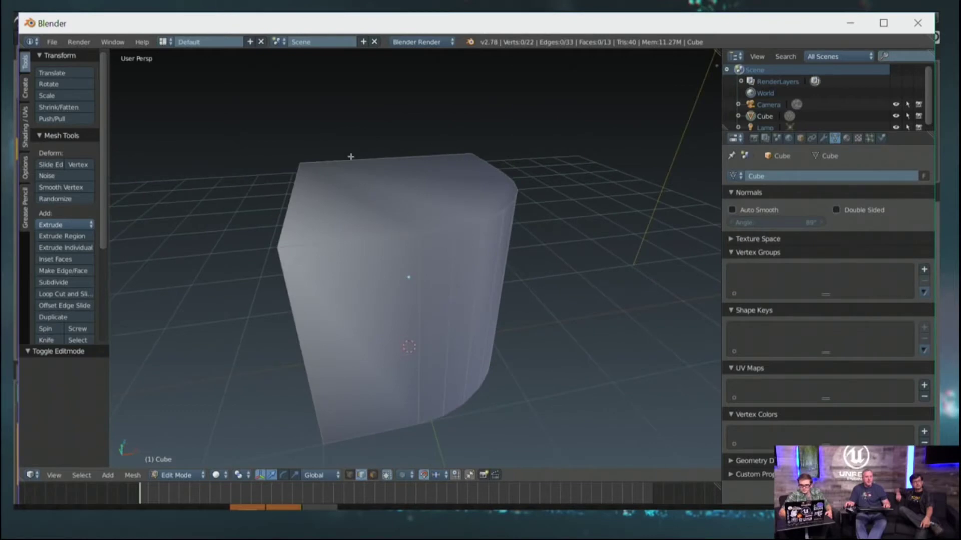
scroll(351, 156, "up", 2)
middle_click_drag(350, 157, 417, 235)
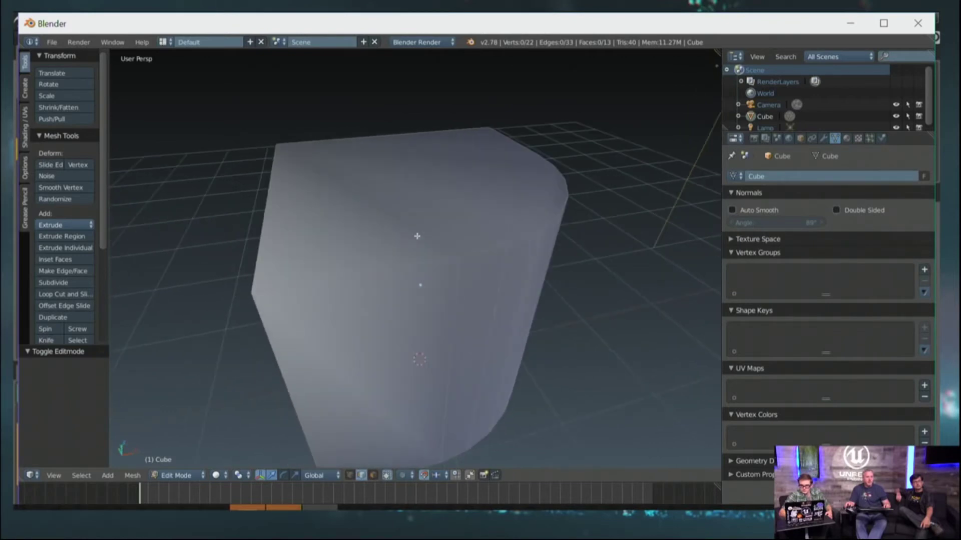
right_click(378, 271)
middle_click_drag(378, 271, 419, 304)
key("ctrl+Tab")
left_click(311, 278)
right_click(357, 269, "shift")
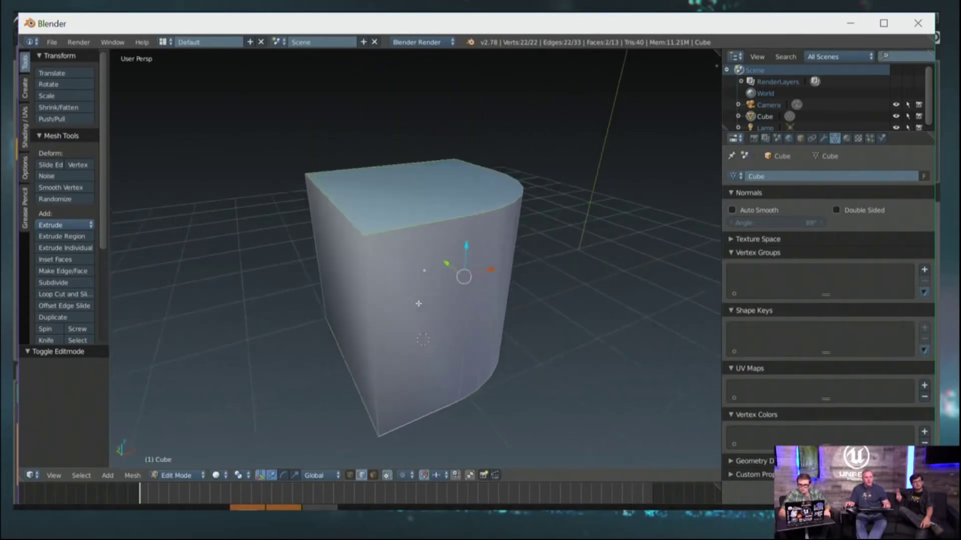
middle_click_drag(369, 284, 475, 289)
right_click(380, 206, "shift")
key("ctrl+b")
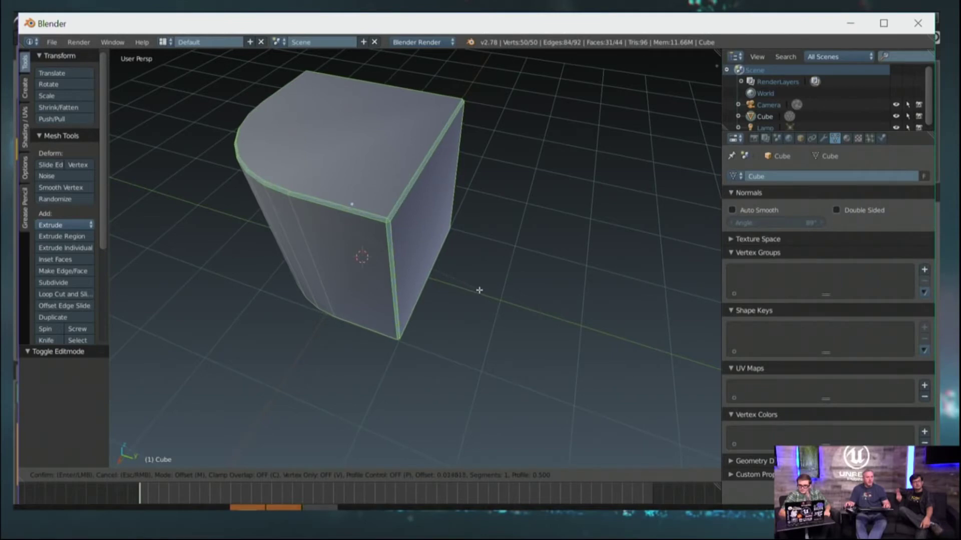
left_click(479, 291)
Select the inner bevel edges all around the cube's top face.
middle_click_drag(480, 290, 427, 310)
middle_click_drag(439, 249, 440, 302)
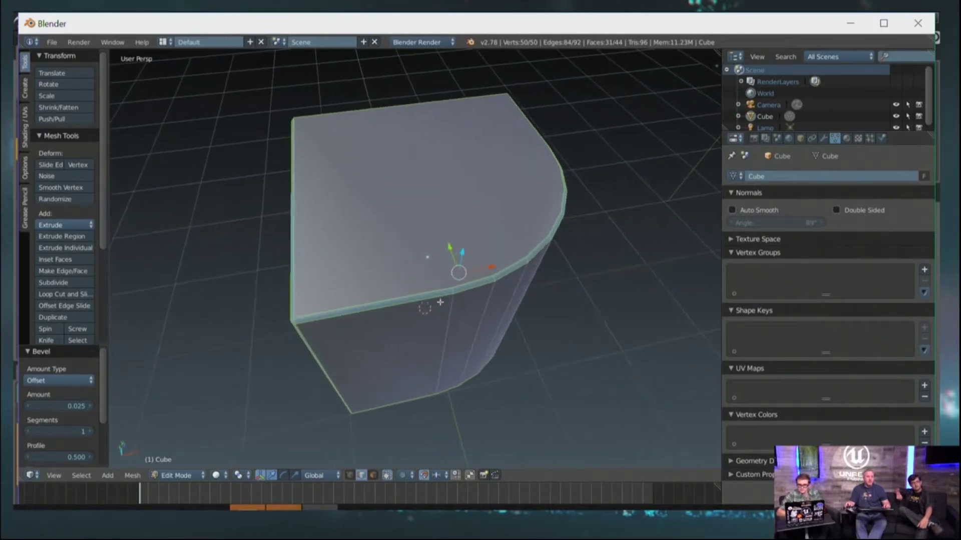
right_click(419, 291, "alt")
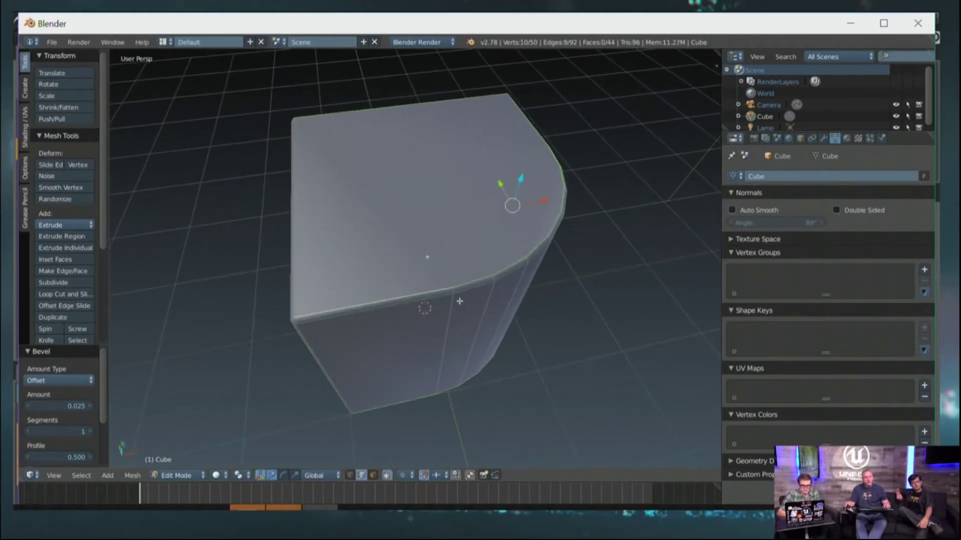
middle_click_drag(401, 280, 409, 288)
right_click(305, 269, "alt+shift")
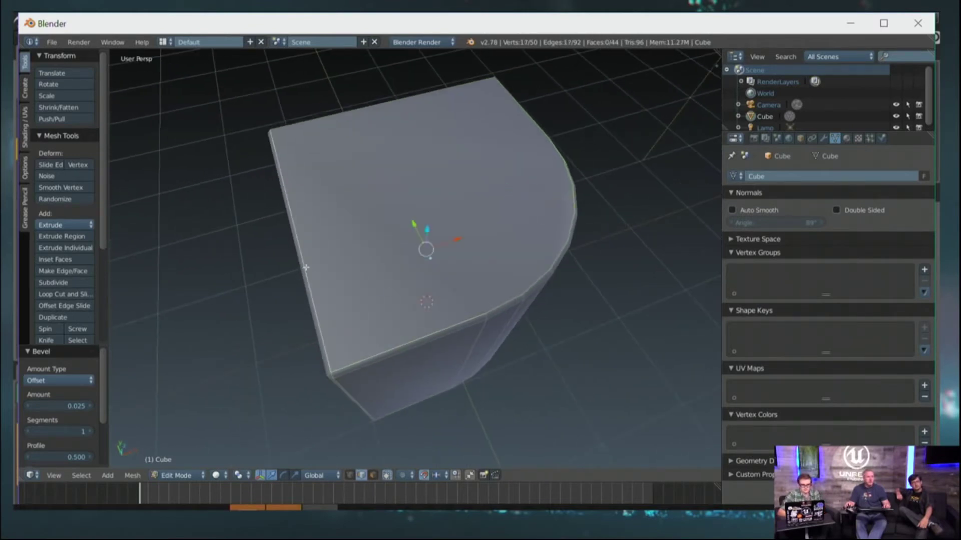
right_click(311, 127, "alt+shift")
middle_click_drag(379, 198, 357, 104)
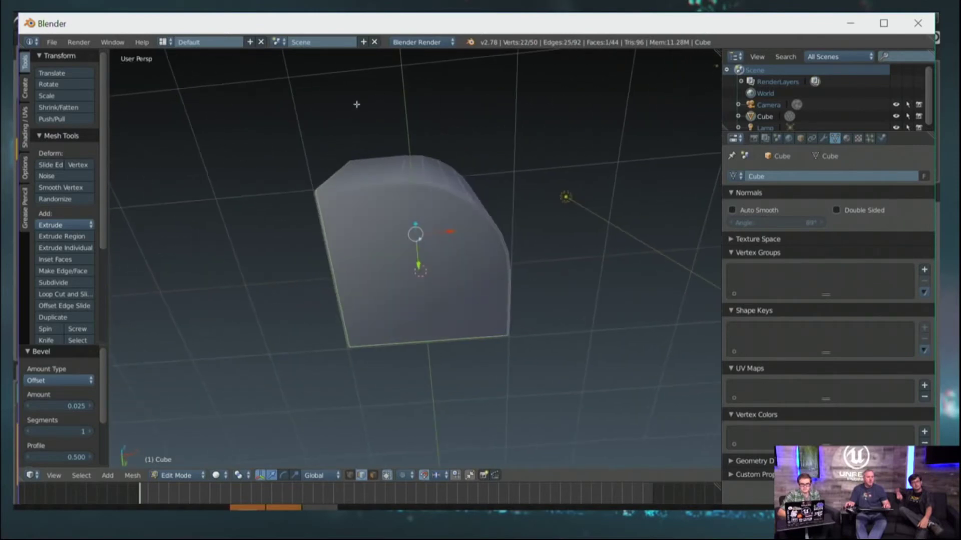
Switch to face selection, select the cube's top and bottom faces together and view them from above in orthographic projection.
key("ctrl+Tab")
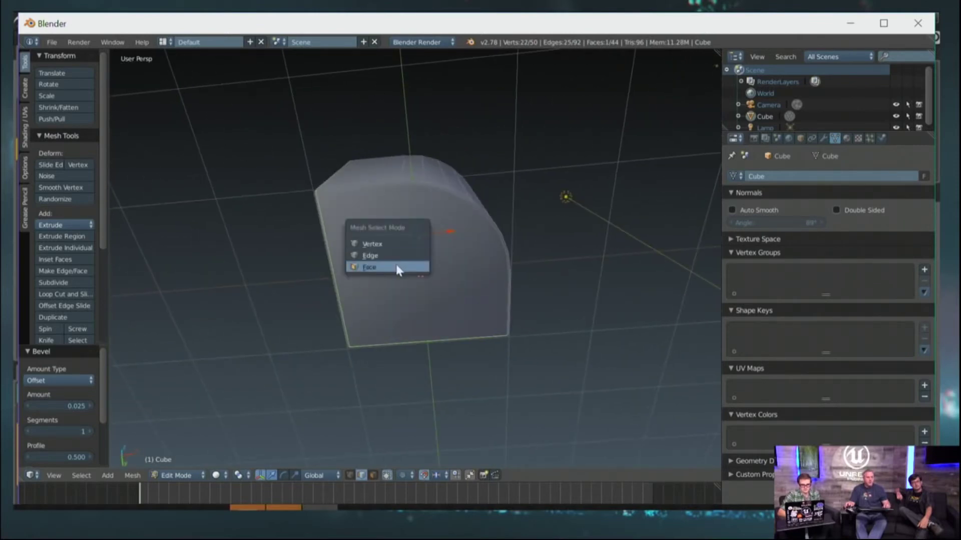
left_click(396, 265)
right_click(396, 248, "shift")
middle_click_drag(396, 249, 429, 272)
key("KP_7")
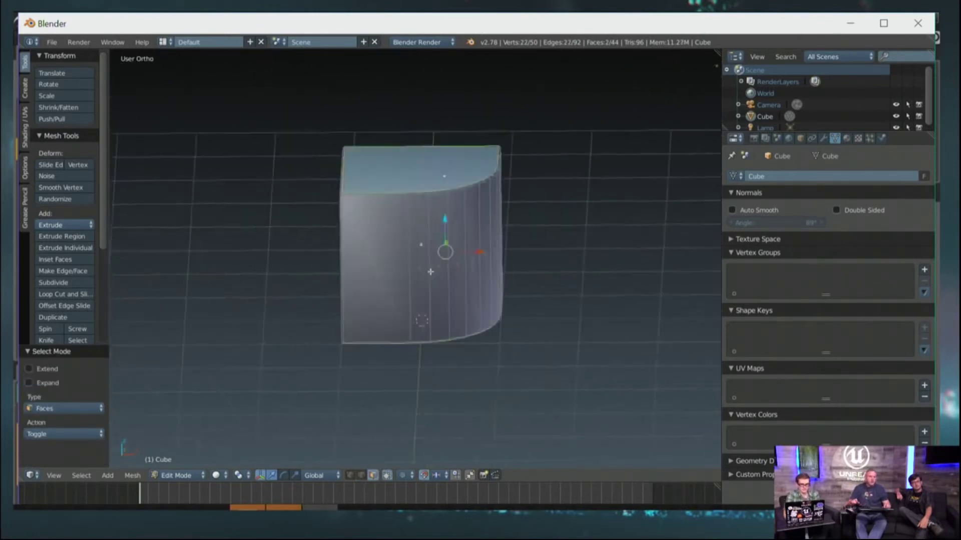
scroll(429, 272, "up", 5)
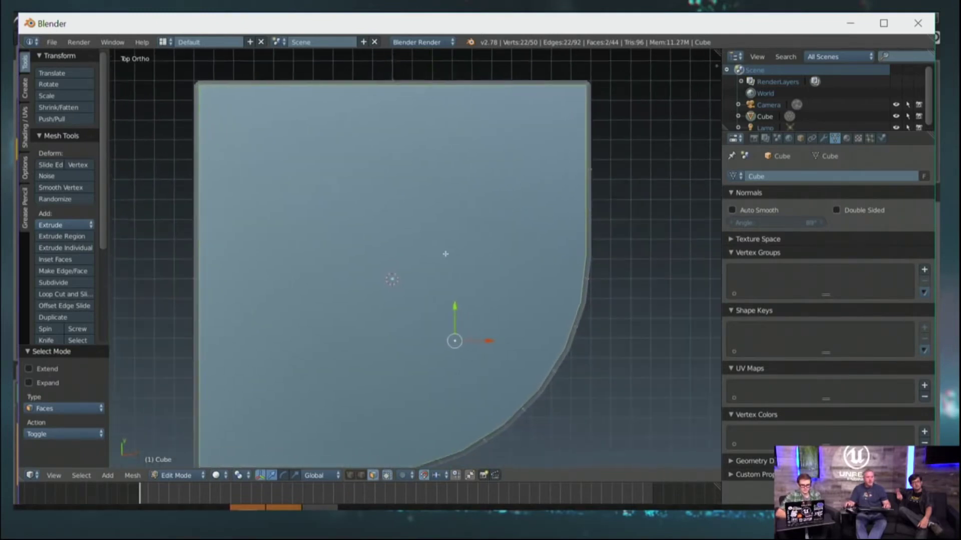
scroll(413, 251, "down", 1)
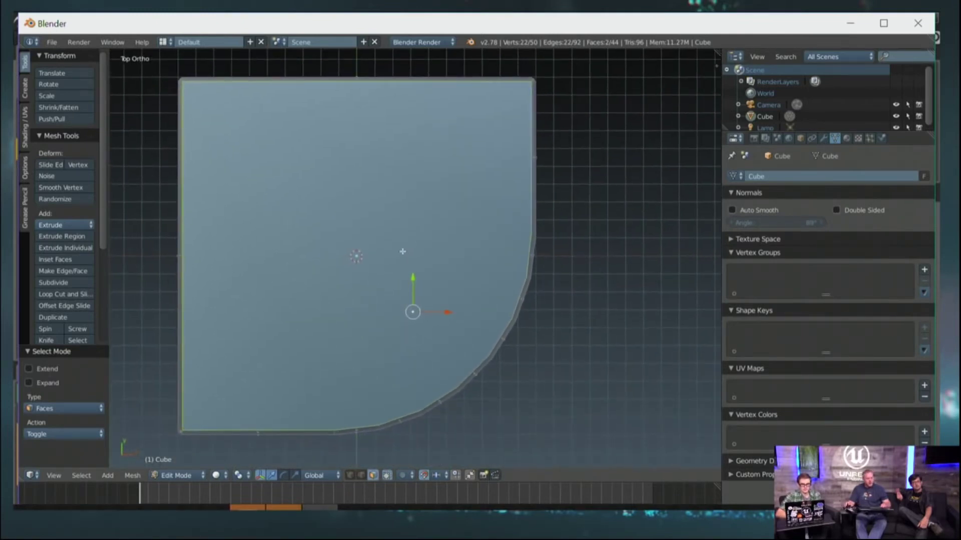
Try to extrude the top and bottom faces in place and scale them horizontally with the Z axis locked.
key("e")
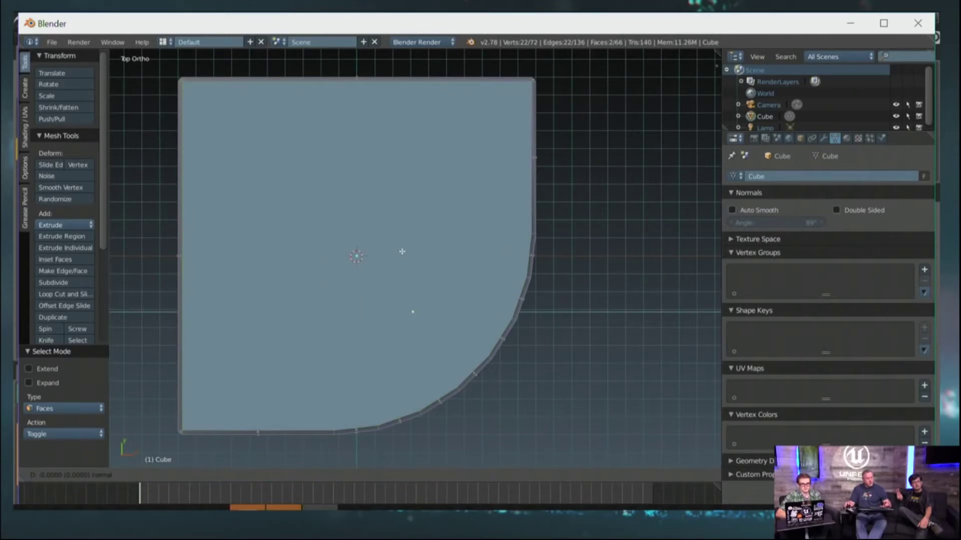
key("s")
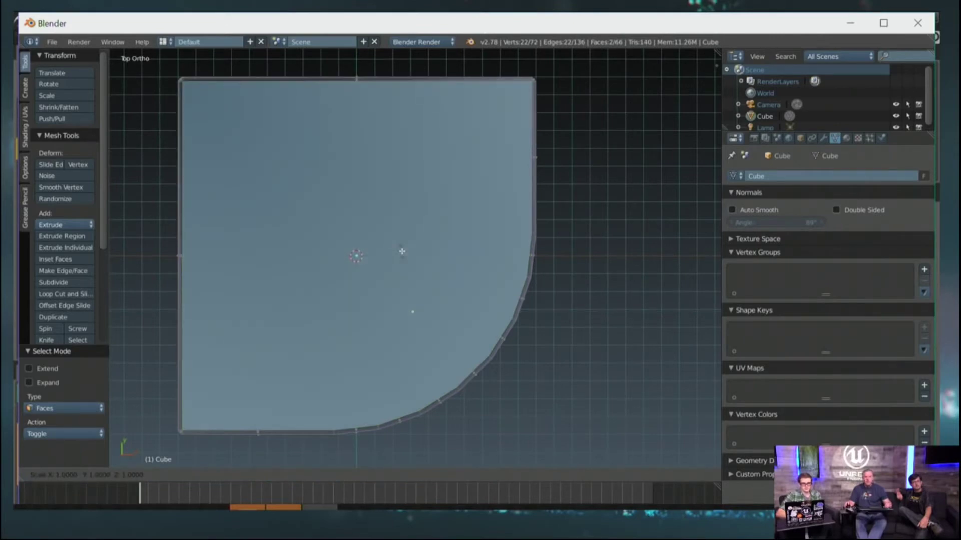
key("shift+z")
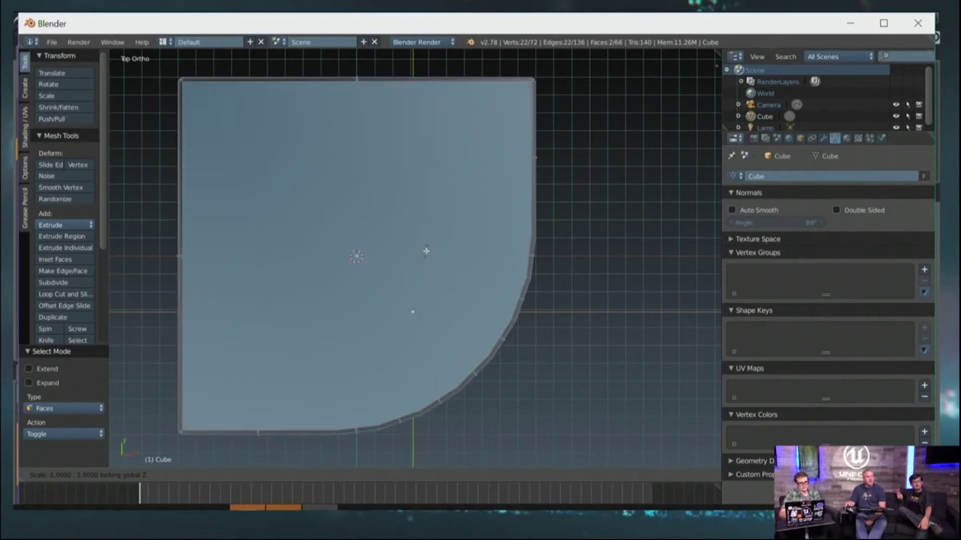
key("Escape")
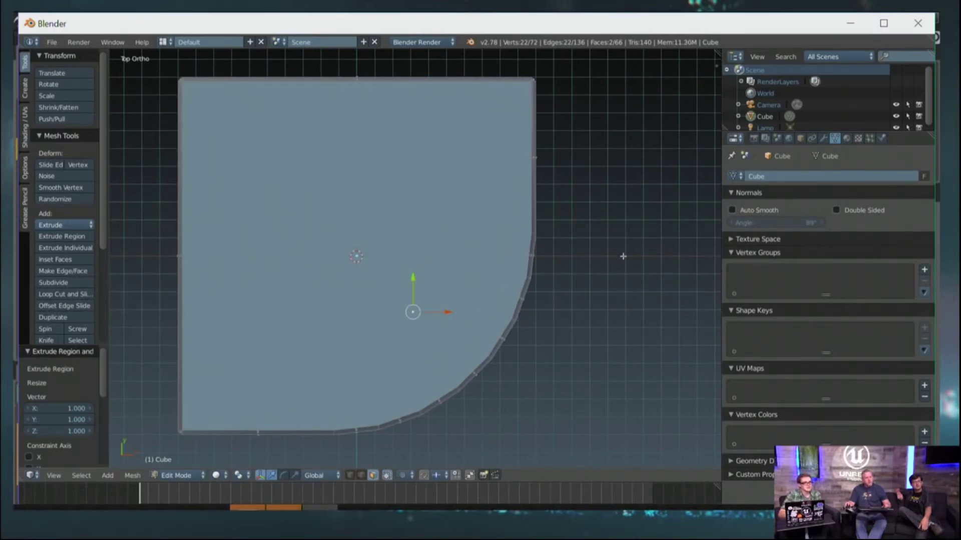
key("ctrl+z")
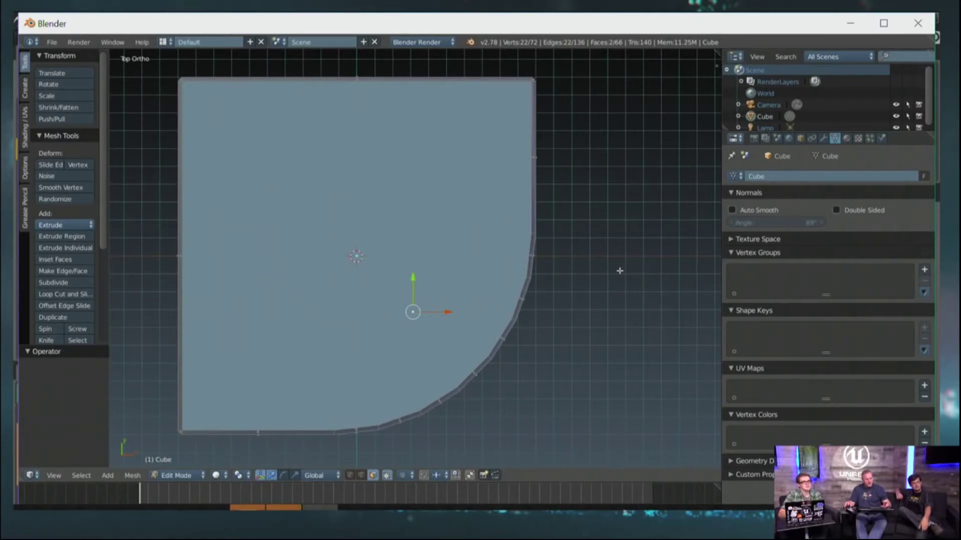
key("s")
key("Escape")
Try extruding the top and bottom faces inward at about 0.963 scale, shifted about -0.024 in X and 0.024 in Y.
key("e")
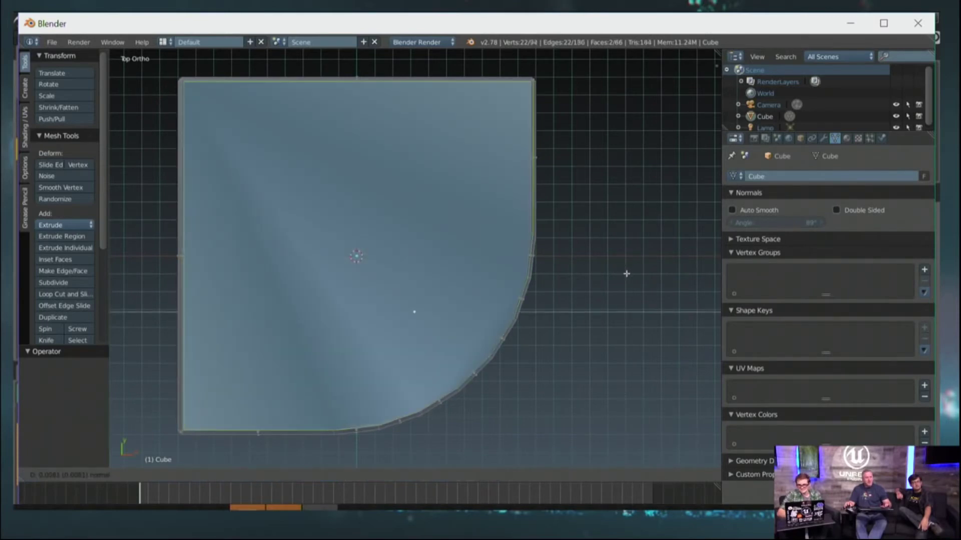
key("s")
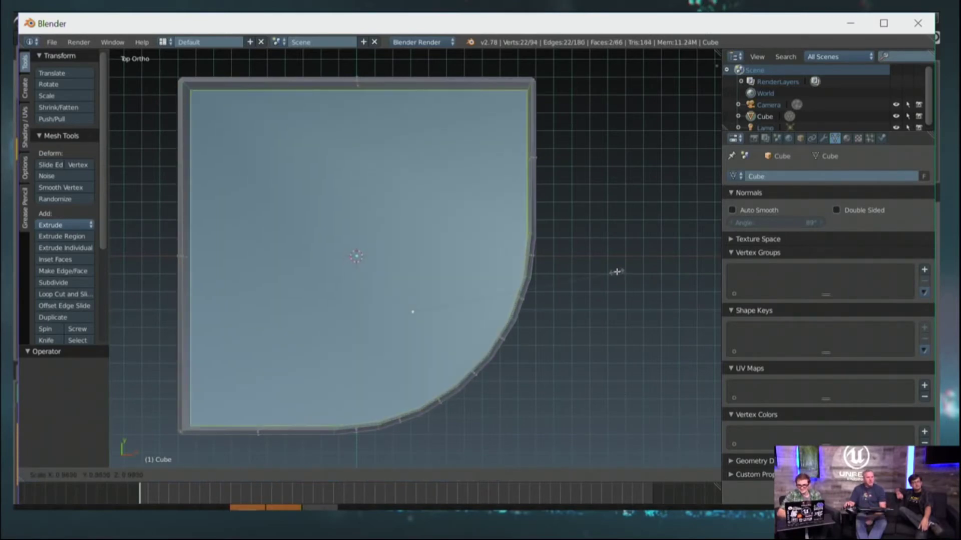
left_click(617, 272)
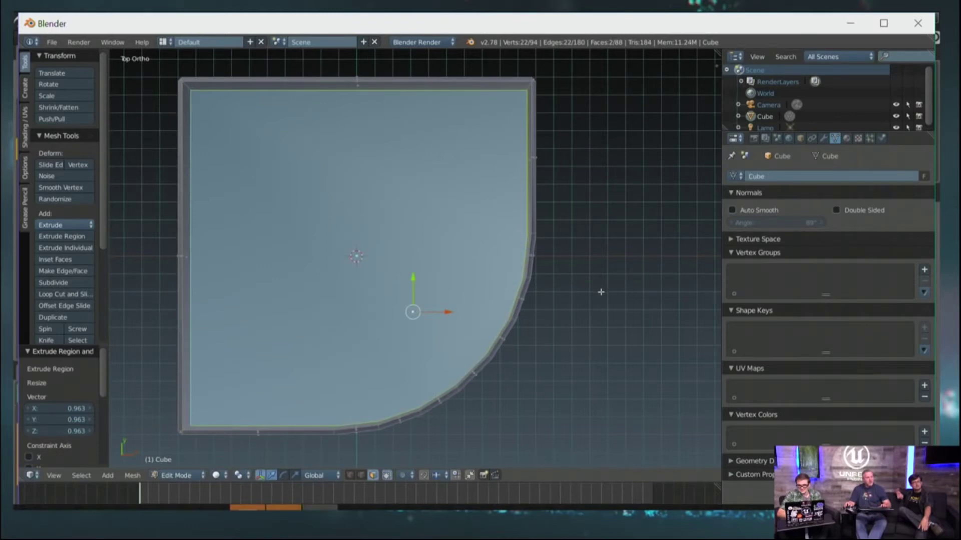
key("g")
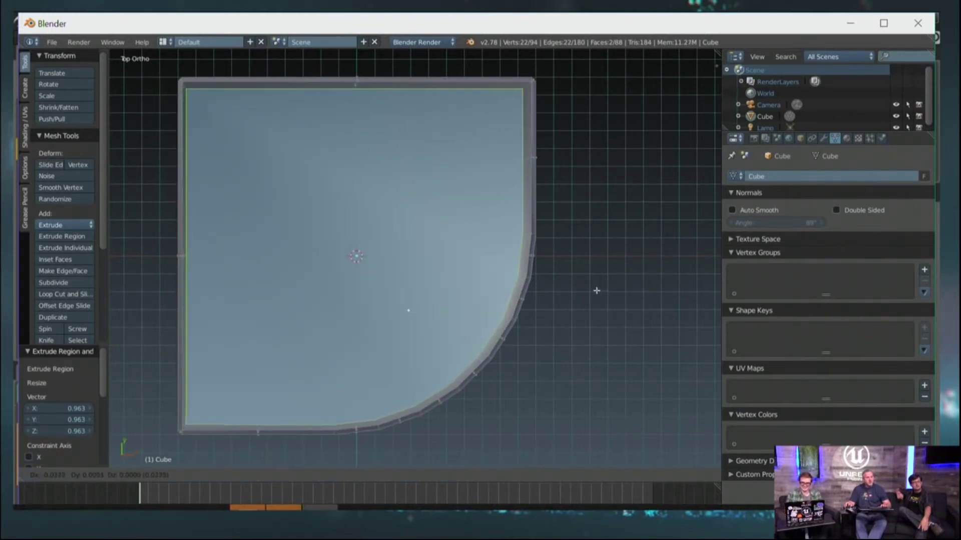
left_click(595, 286)
scroll(527, 277, "up", 2)
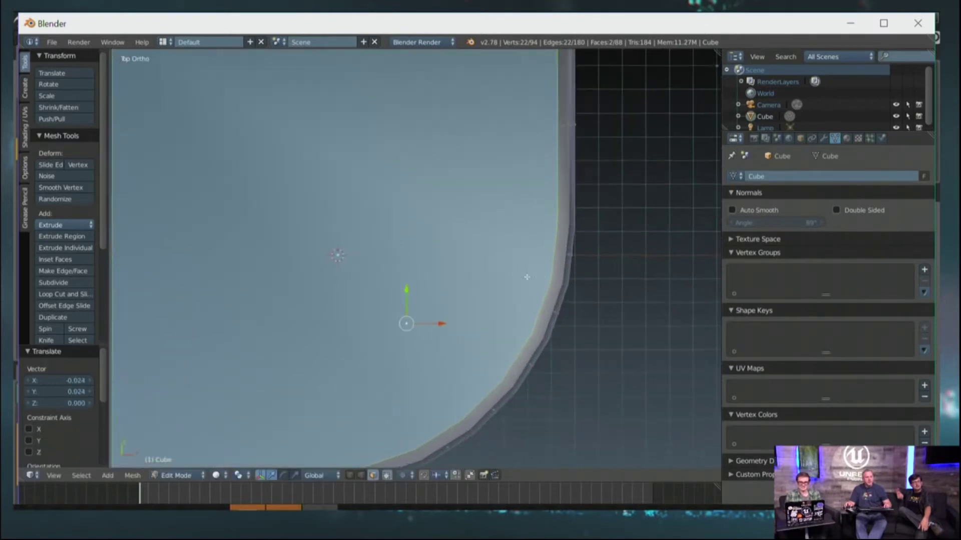
scroll(527, 276, "down", 2)
middle_click_drag(500, 235, 504, 269)
key("ctrl+z")
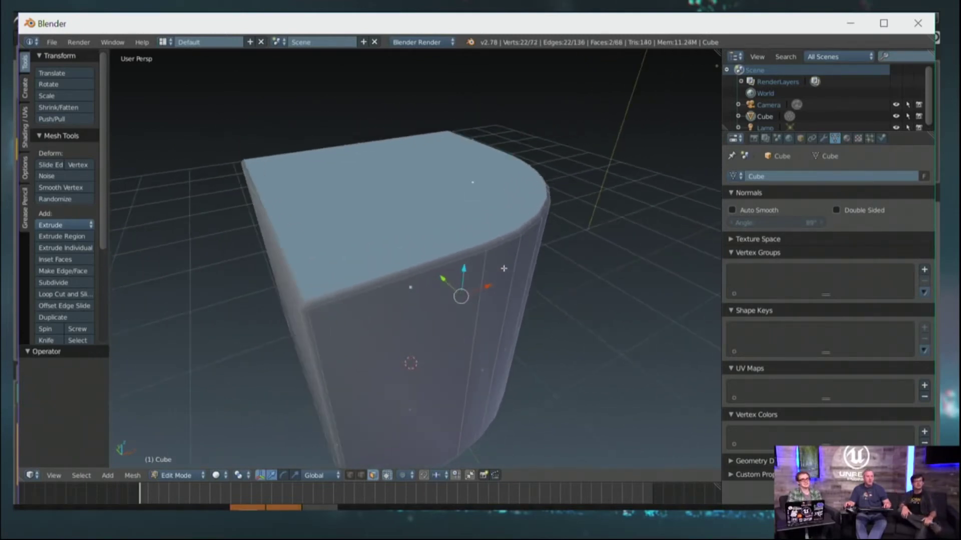
Inset the top and bottom faces by shrinking them horizontally with Z locked, and shift them about -0.053 along X.
key("i")
left_click(553, 311)
key("s")
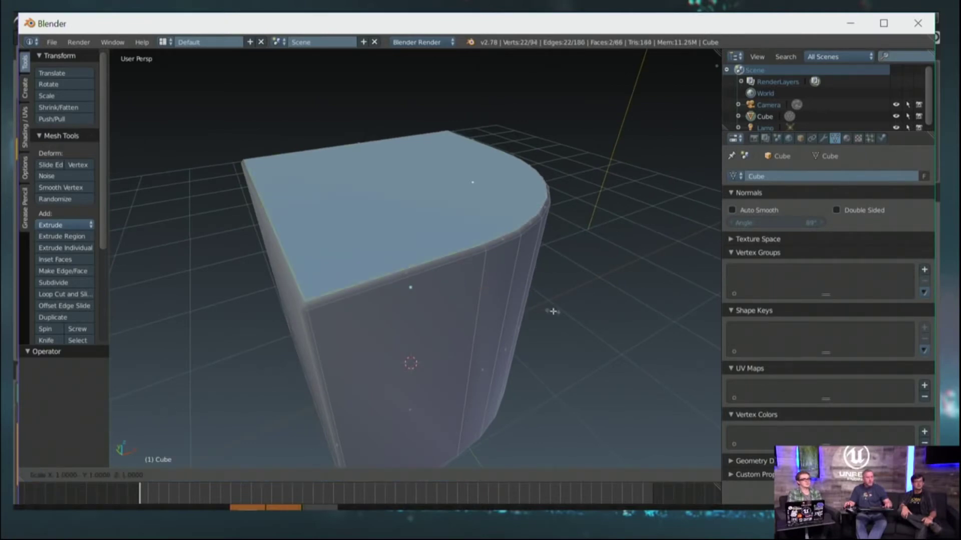
key("shift+z")
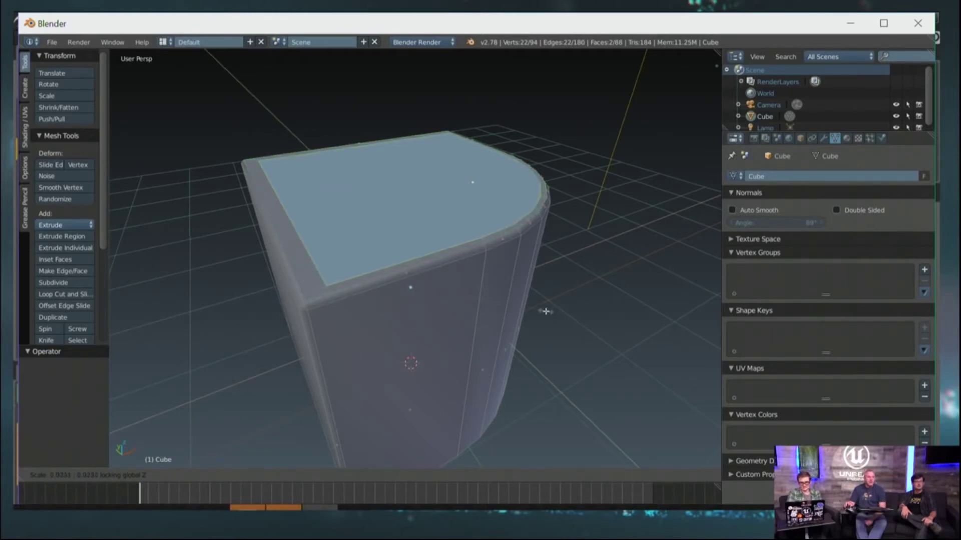
left_click(546, 311)
left_click_drag(490, 285, 483, 288)
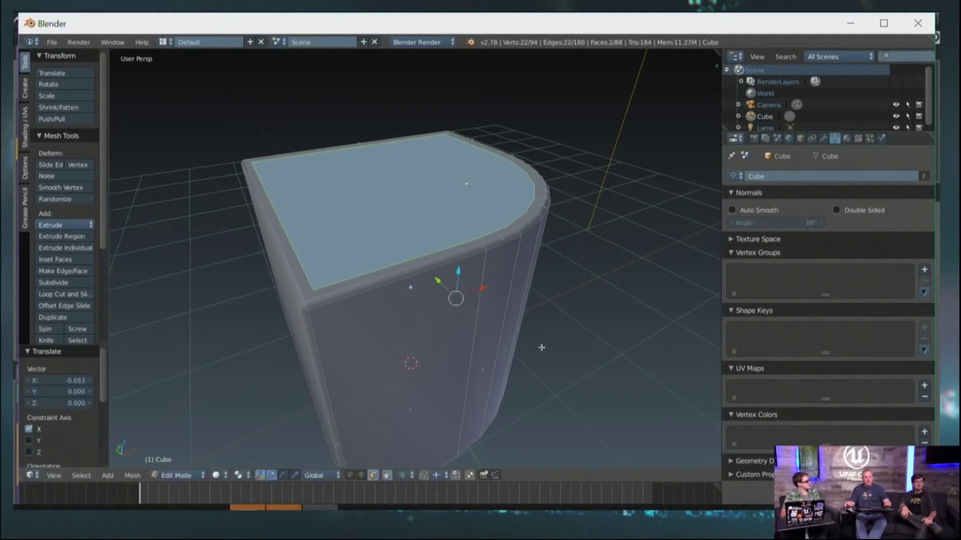
middle_click_drag(538, 333, 484, 311)
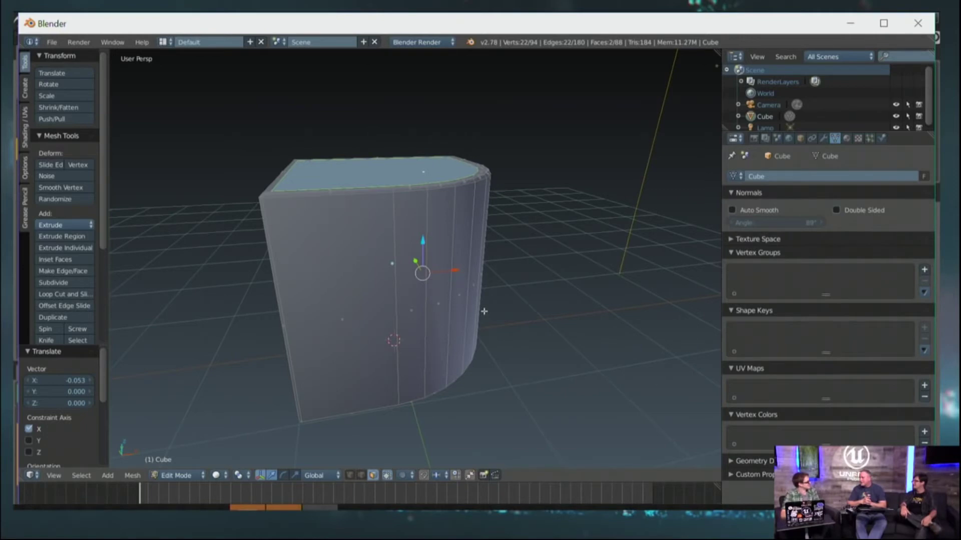
key("x")
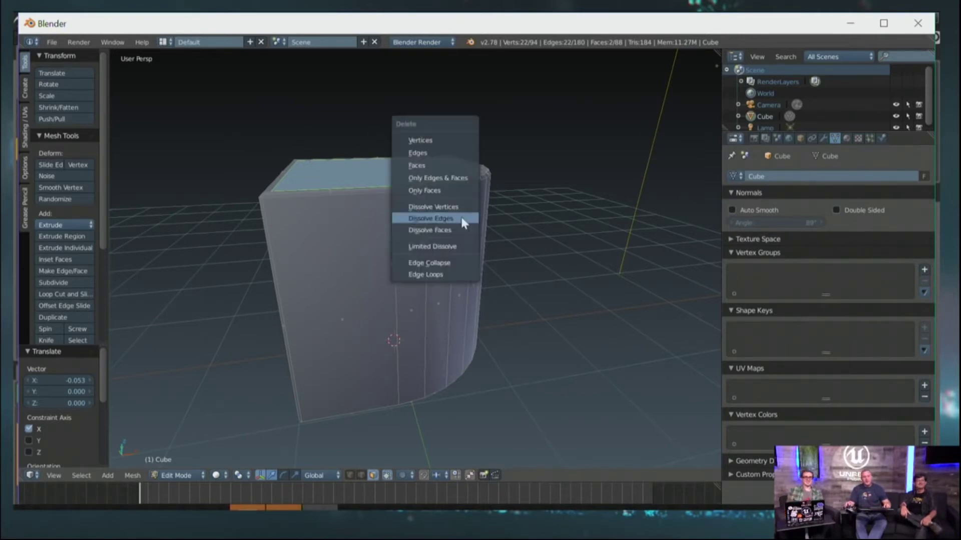
left_click(432, 246)
middle_click_drag(440, 250, 480, 241)
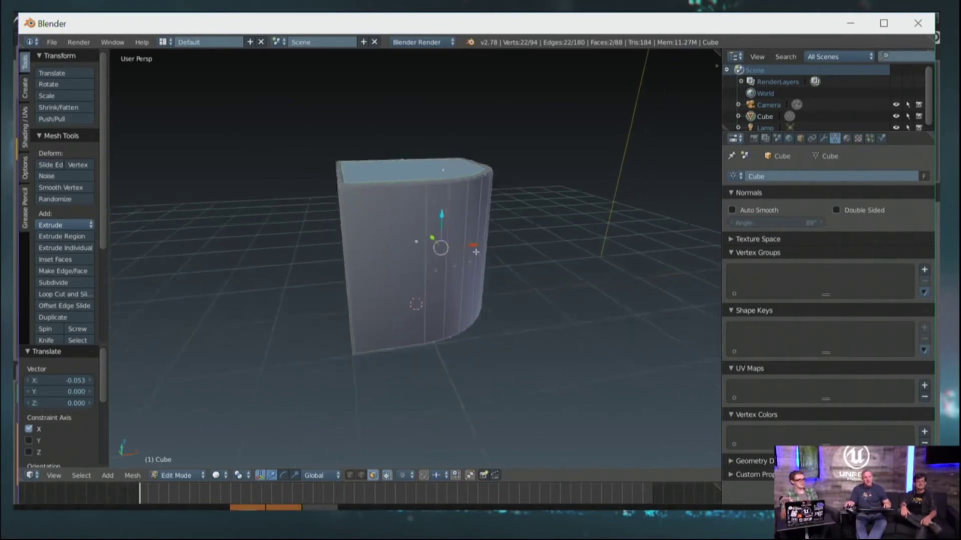
Select three of the cube's flat side faces and inset them with a thickness of about 0.0255.
right_click(389, 257)
right_click(407, 229, "shift")
right_click(365, 225, "shift")
middle_click_drag(420, 251, 410, 275)
key("i")
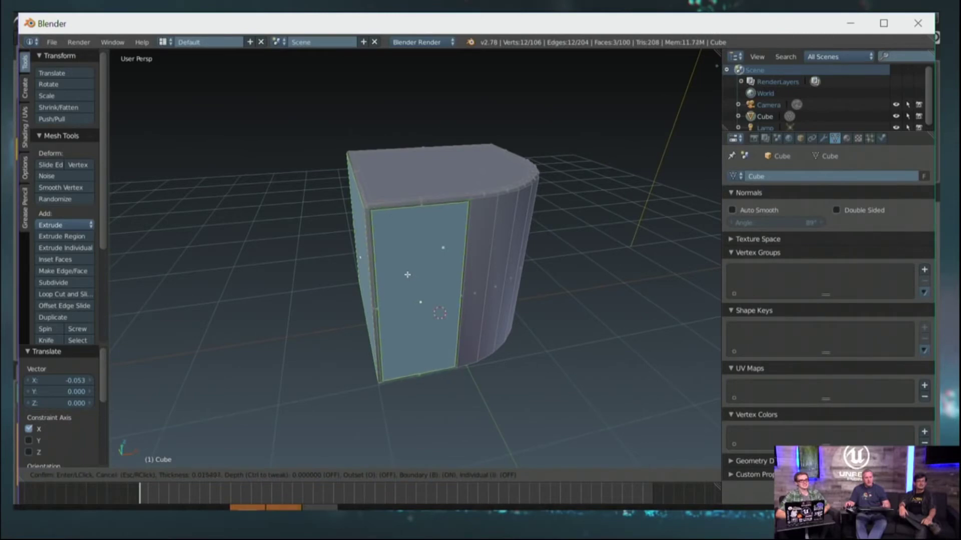
left_click(400, 265)
middle_click_drag(396, 258, 412, 290)
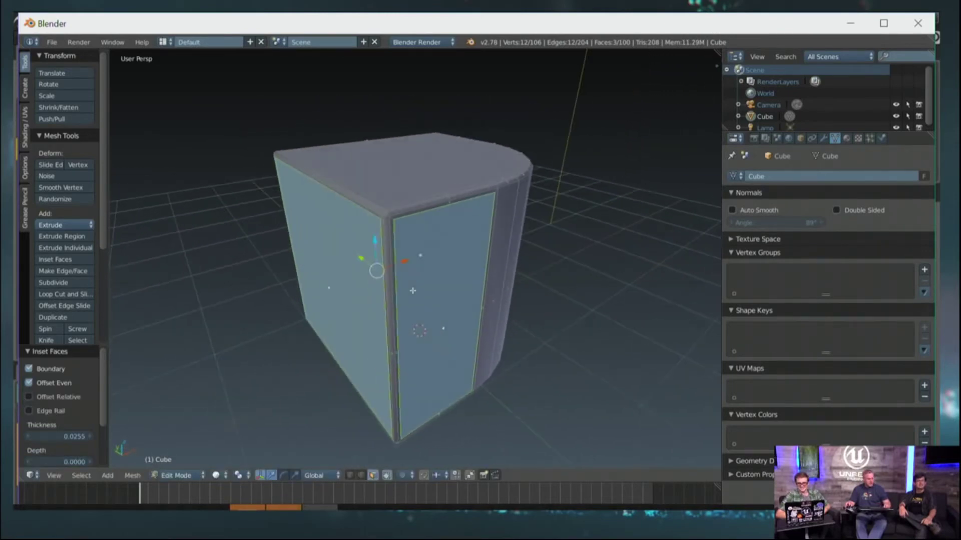
Leave Edit Mode and undo the bevel and inset edits back to the plain rounded cube without support edges.
key("Tab")
middle_click_drag(470, 276, 306, 284)
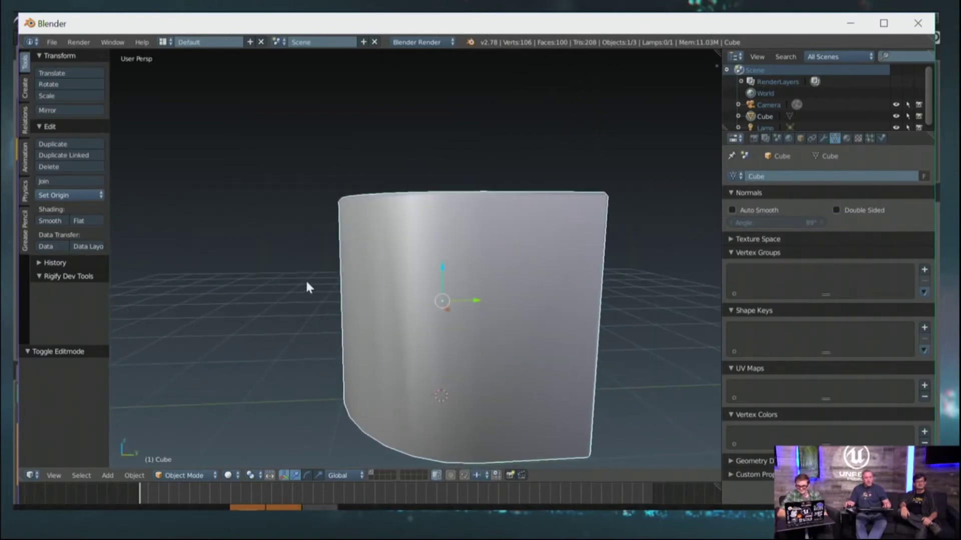
key("ctrl+z")
scroll(386, 265, "down", 2)
middle_click_drag(388, 284, 425, 300)
scroll(429, 300, "up", 1)
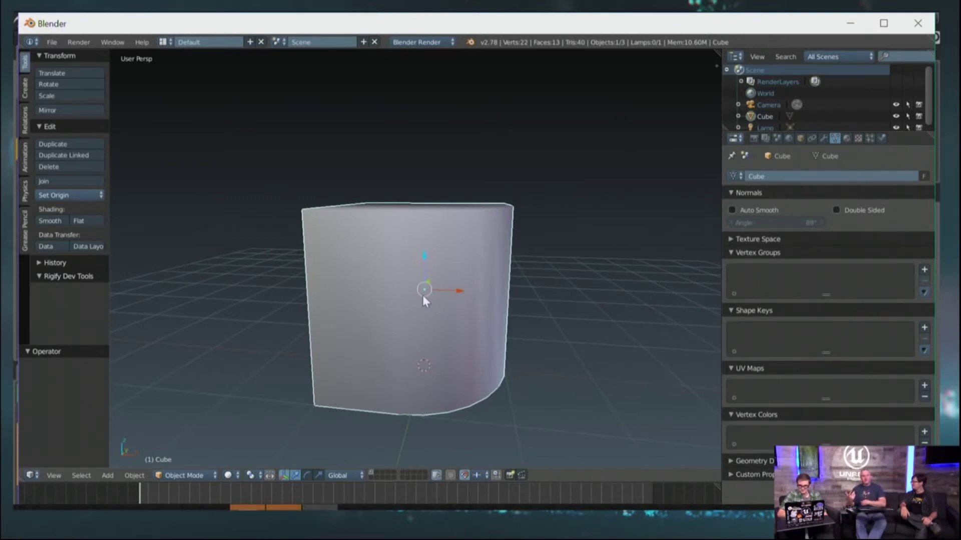
middle_click_drag(425, 296, 475, 340)
scroll(483, 296, "up", 1)
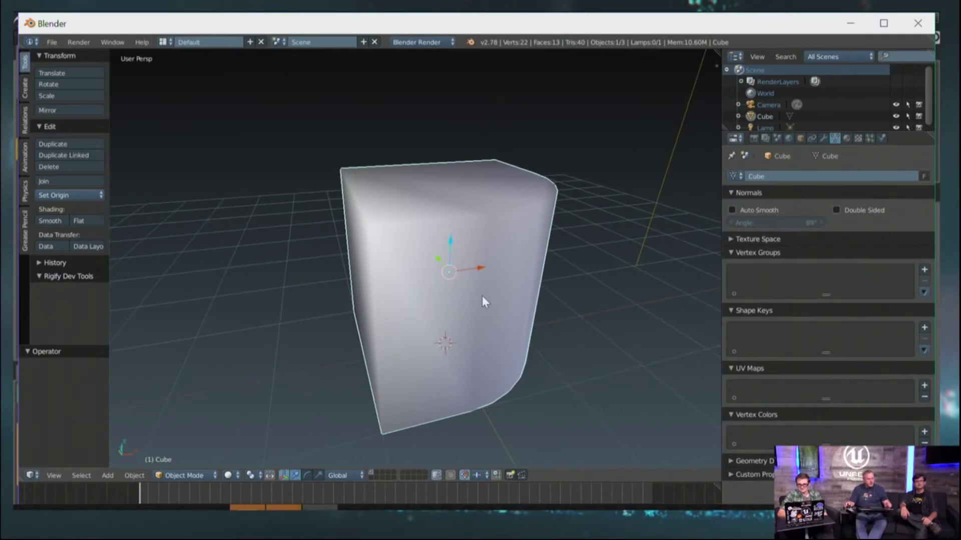
key("Tab")
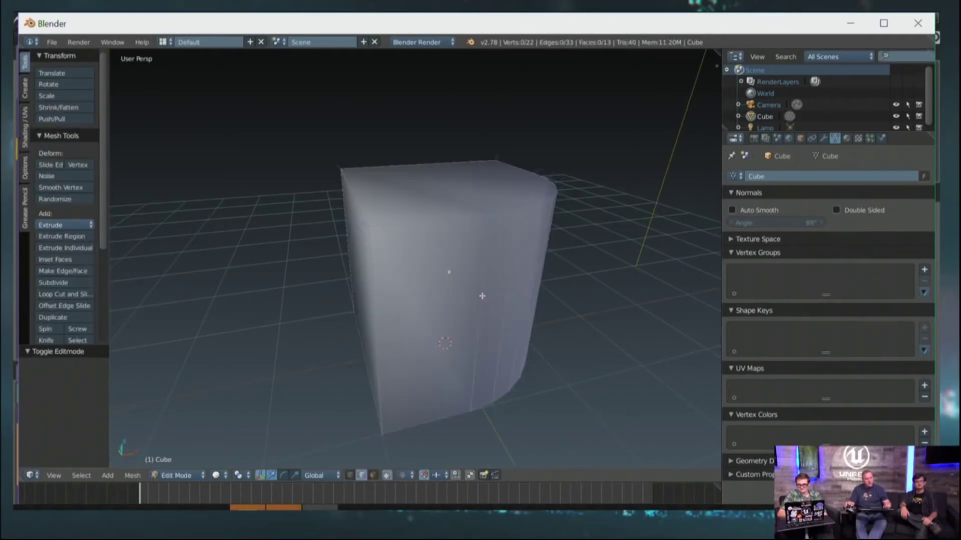
key("Tab")
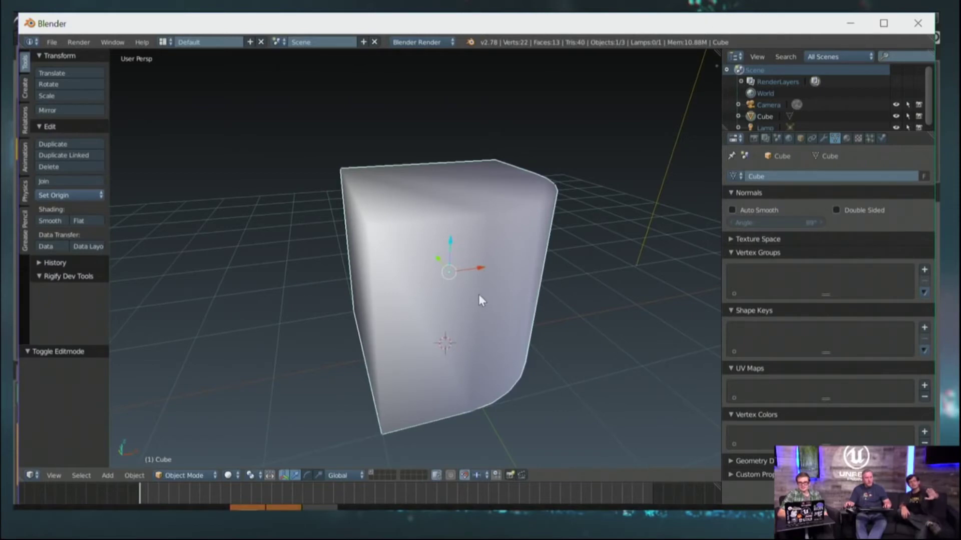
middle_click_drag(322, 226, 412, 189)
In Edit Mode with face selection, select the cube's top and bottom faces plus the two flat sides opposite the rounded corner.
key("Tab")
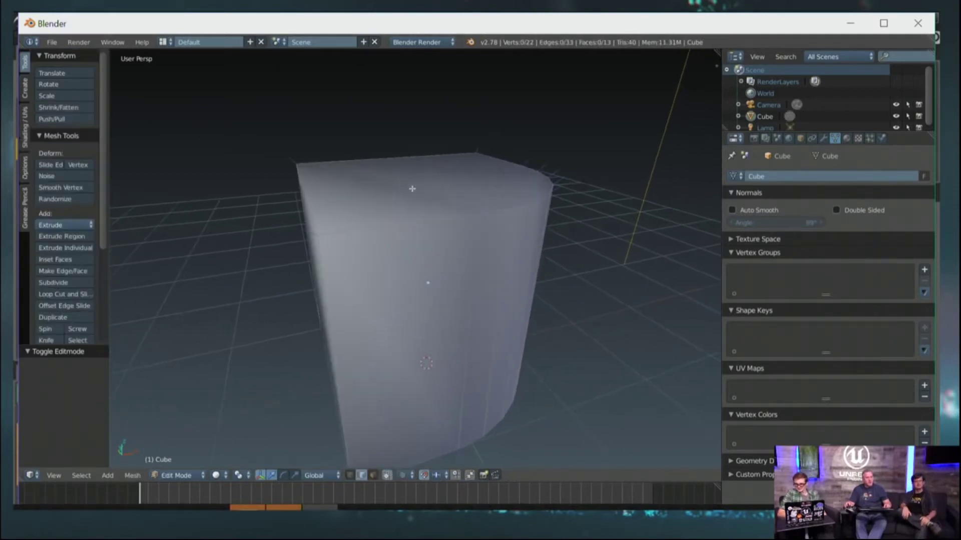
key("ctrl+Tab")
left_click(405, 234)
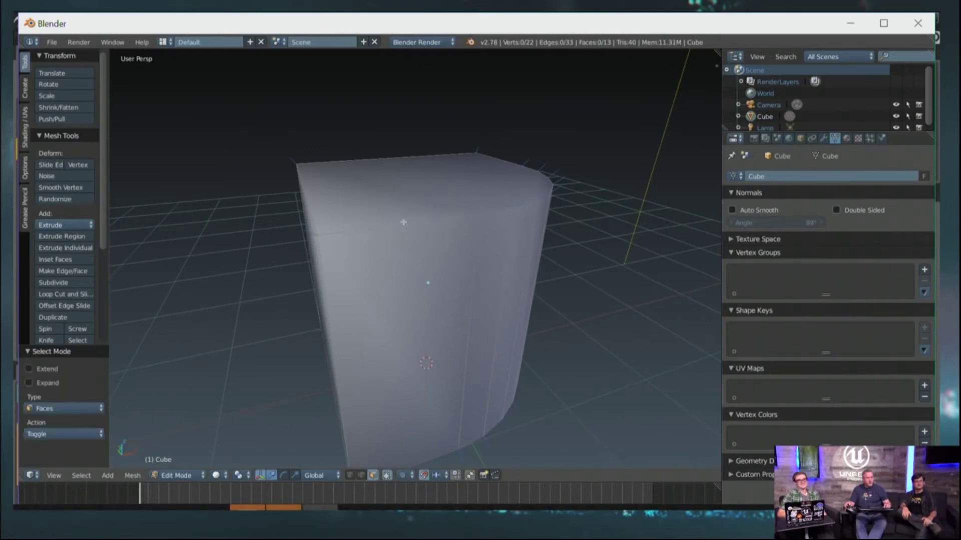
right_click(400, 191)
middle_click_drag(438, 249, 386, 223)
right_click(380, 237, "shift")
middle_click_drag(391, 262, 517, 310)
right_click(412, 281, "shift")
right_click(371, 307, "shift")
middle_click_drag(371, 307, 386, 232)
right_click(377, 265, "shift")
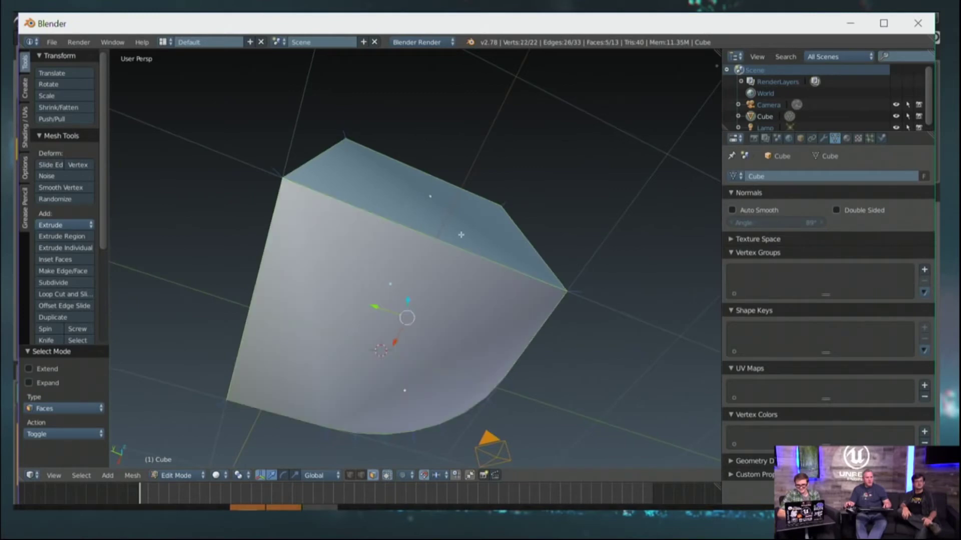
middle_click_drag(461, 235, 443, 293)
right_click(346, 276, "shift")
middle_click_drag(345, 276, 448, 311)
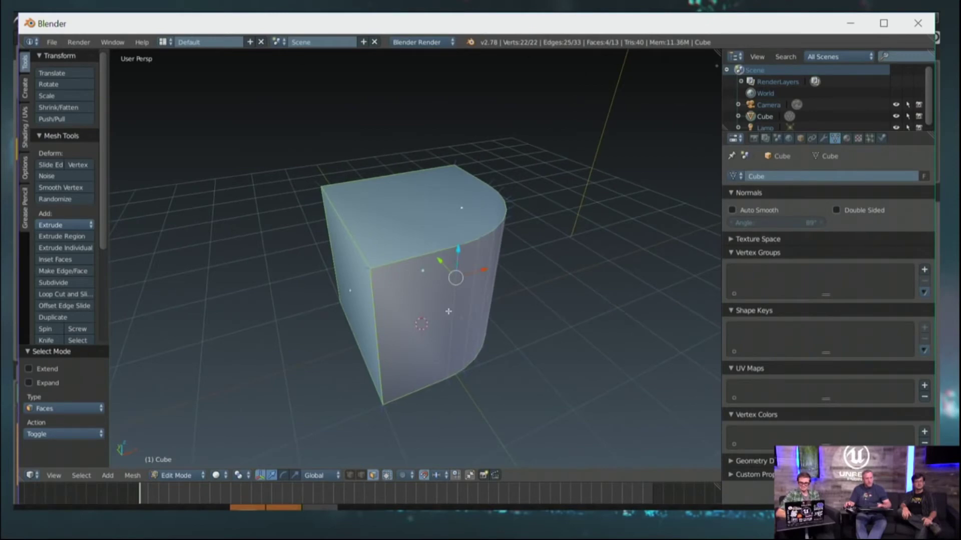
Bevel the edges bounding the selected top, bottom and flat side faces with an amount of 0.04.
key("i")
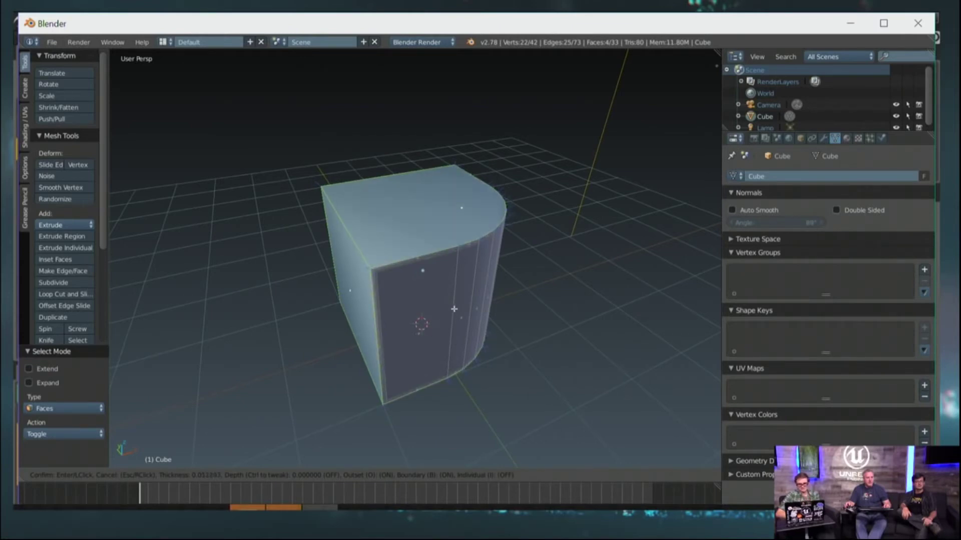
right_click(454, 310)
middle_click_drag(454, 309, 527, 335)
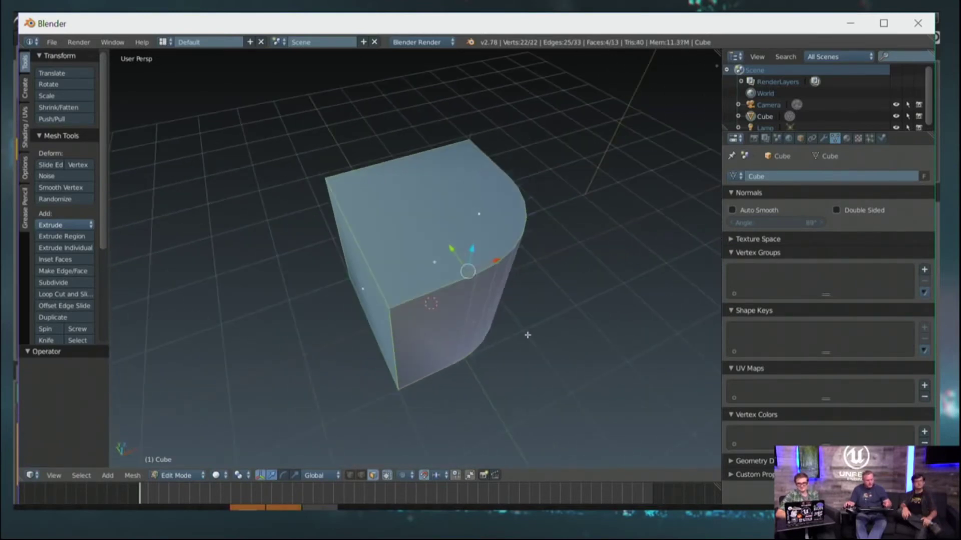
key("ctrl+b")
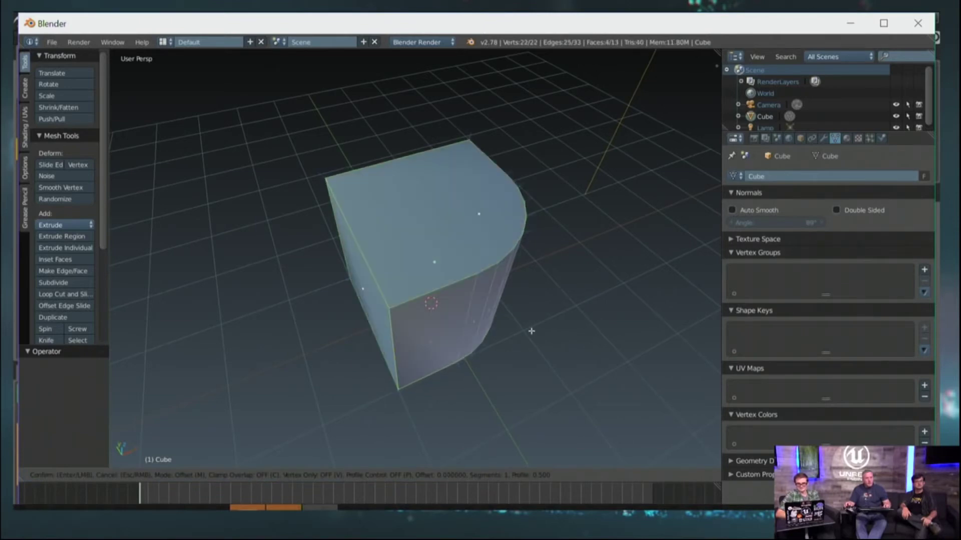
type("0.04")
key("Return")
scroll(480, 300, "up", 2)
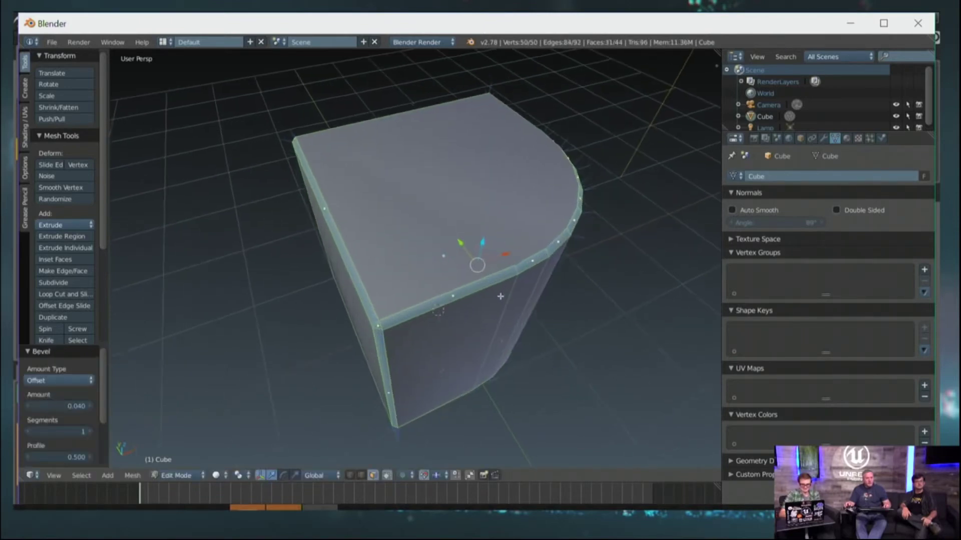
Select the cube's top and bottom faces and its two flat sides opposite the rounded corner, and inset them with a thickness of about 0.0226.
right_click(423, 261)
middle_click_drag(405, 262, 443, 225)
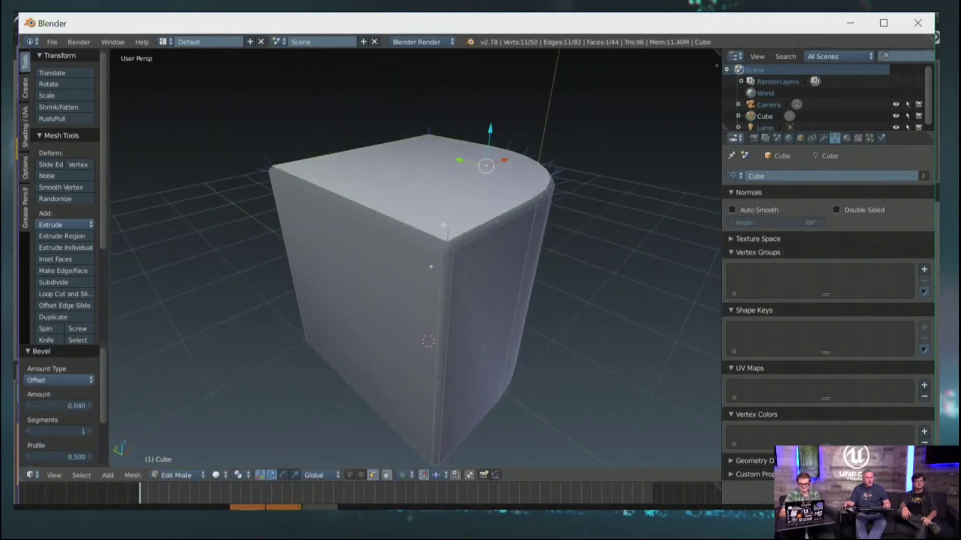
right_click(390, 284, "shift")
middle_click_drag(390, 284, 505, 265)
right_click(343, 293, "shift")
middle_click_drag(343, 294, 389, 204)
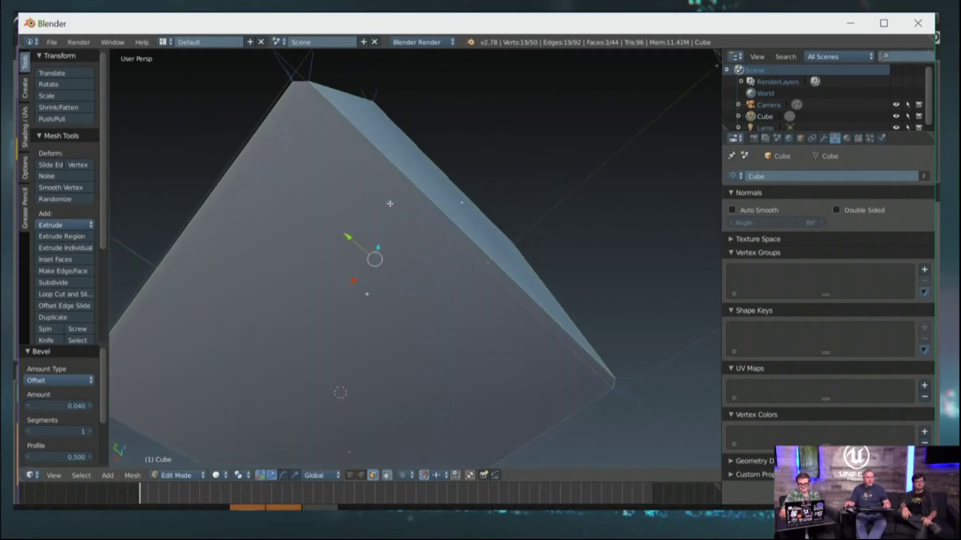
right_click(347, 258, "shift")
middle_click_drag(348, 258, 445, 310)
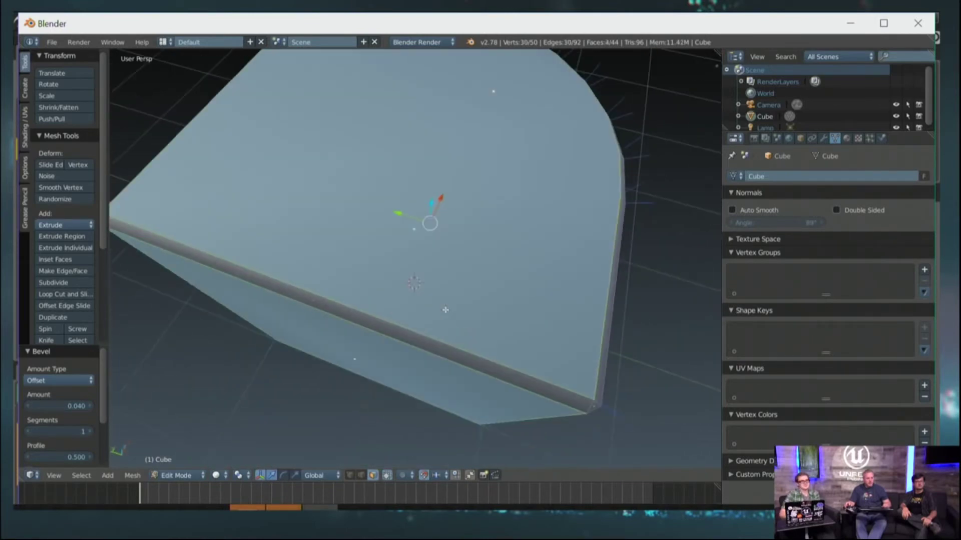
key("i")
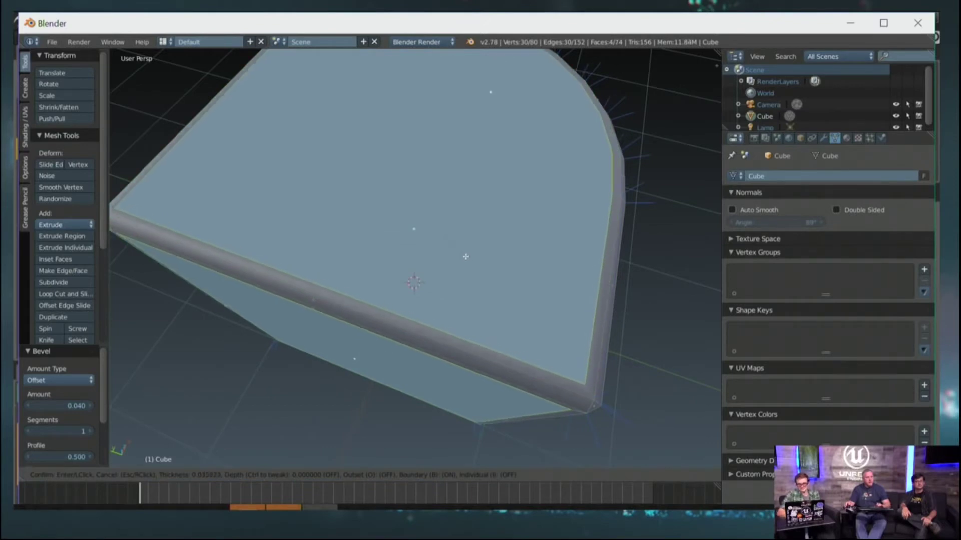
left_click(467, 257)
scroll(503, 286, "down", 6)
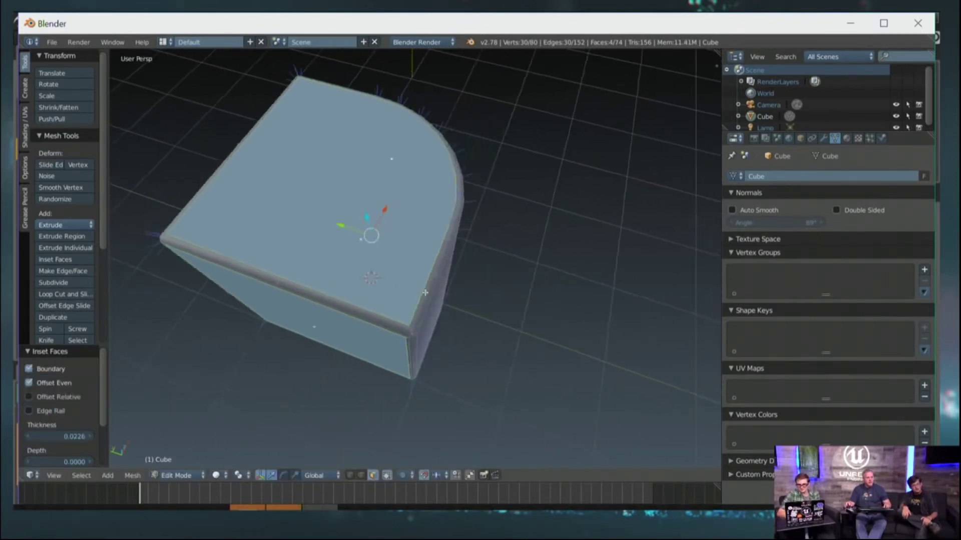
Leave Edit Mode and examine the shading of the beveled and inset cube from several angles.
key("Tab")
middle_click_drag(441, 317, 396, 265)
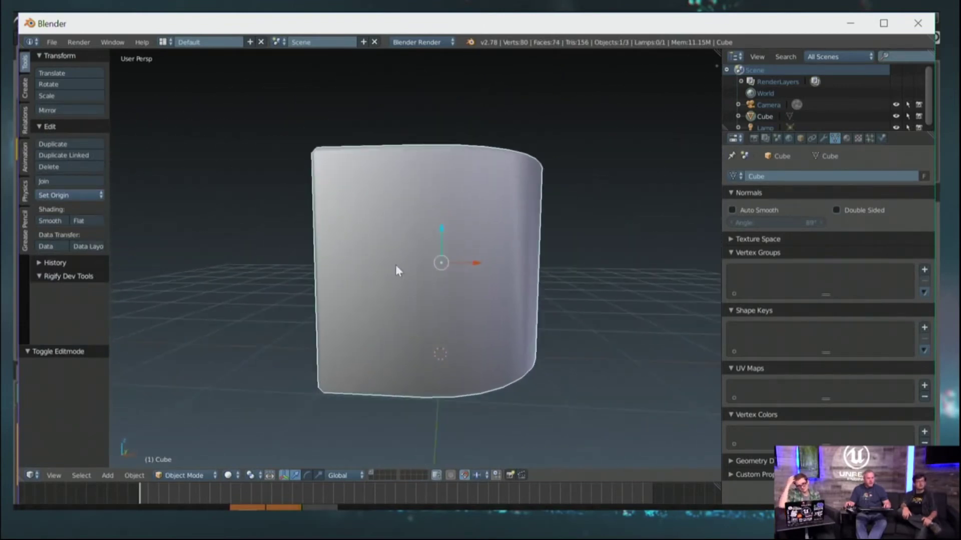
middle_click_drag(345, 178, 332, 208)
middle_click_drag(339, 243, 425, 264)
middle_click_drag(389, 235, 428, 221)
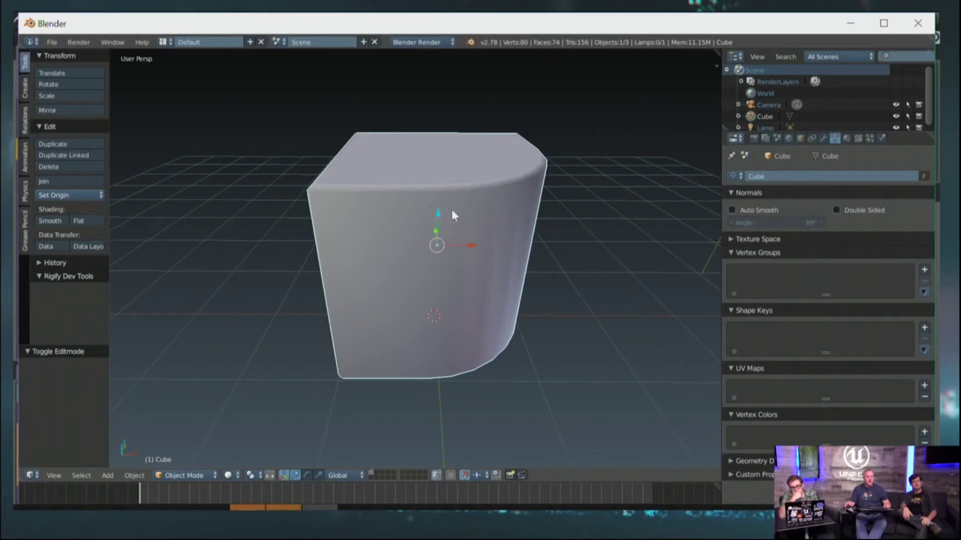
middle_click_drag(411, 246, 393, 236)
In Edit Mode, add one vertical loop cut across the flat side beside the rounded corner and slide it close to the sharp vertical edge.
key("Tab")
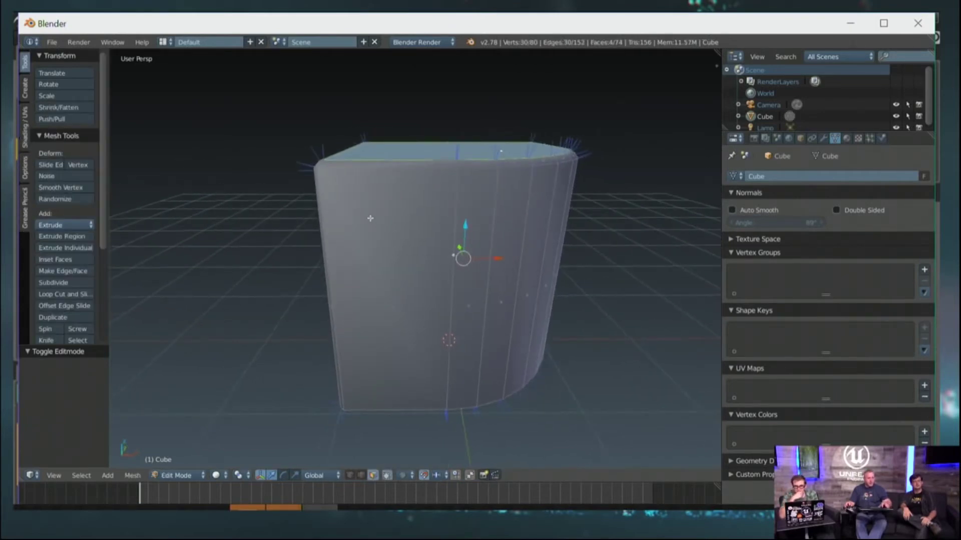
key("ctrl+r")
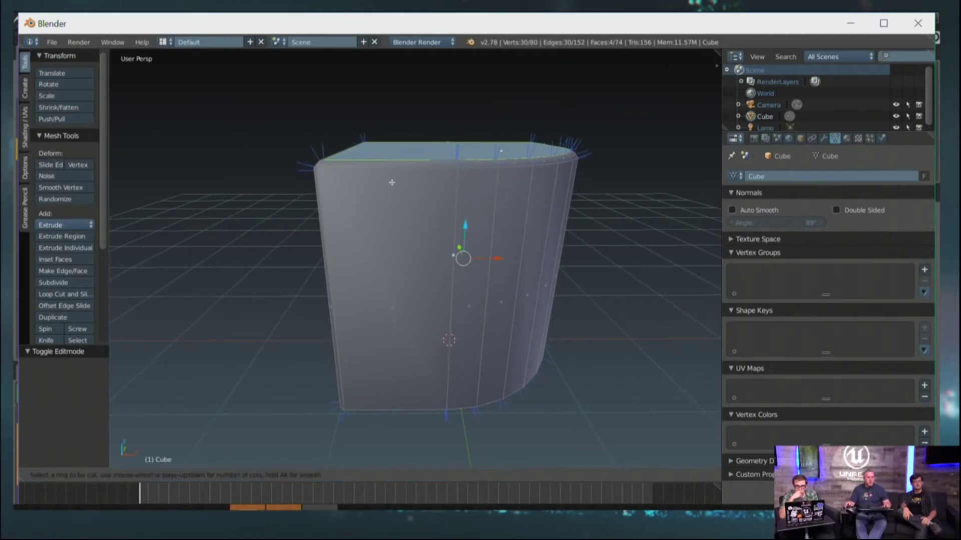
left_click(396, 171)
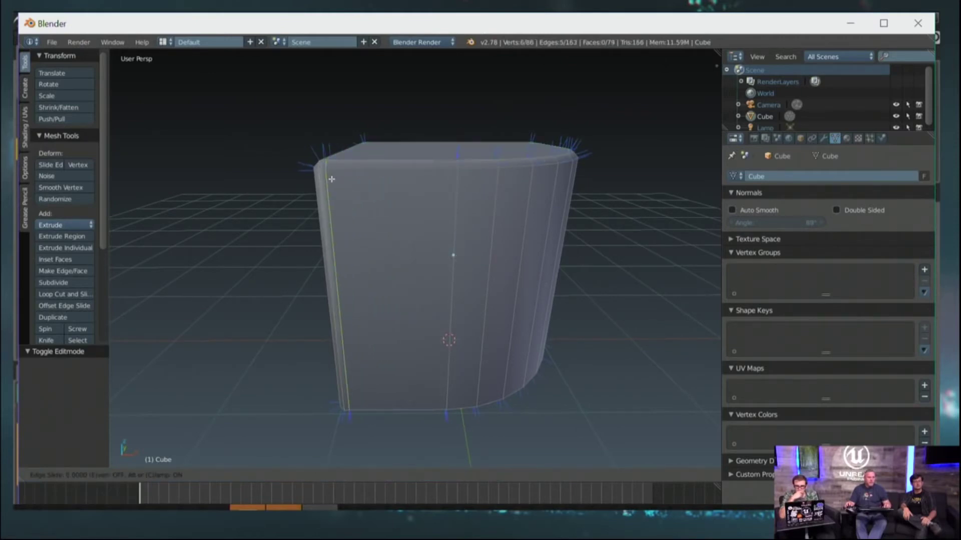
left_click(331, 180)
scroll(383, 212, "up", 2)
middle_click_drag(384, 212, 471, 224, "shift")
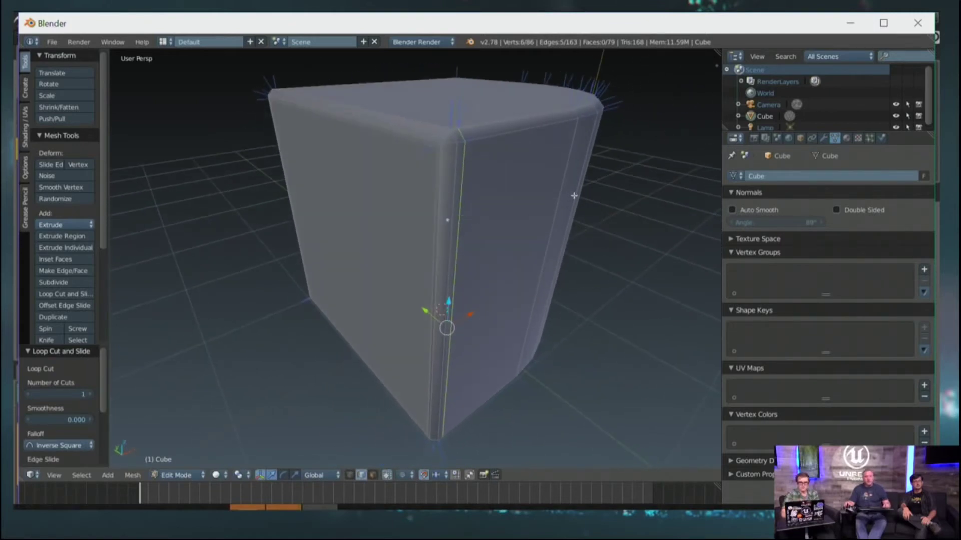
Add a matching vertical loop cut on the flat side beyond the rounded corner, slid close to its sharp vertical edge.
middle_click_drag(553, 200, 427, 223)
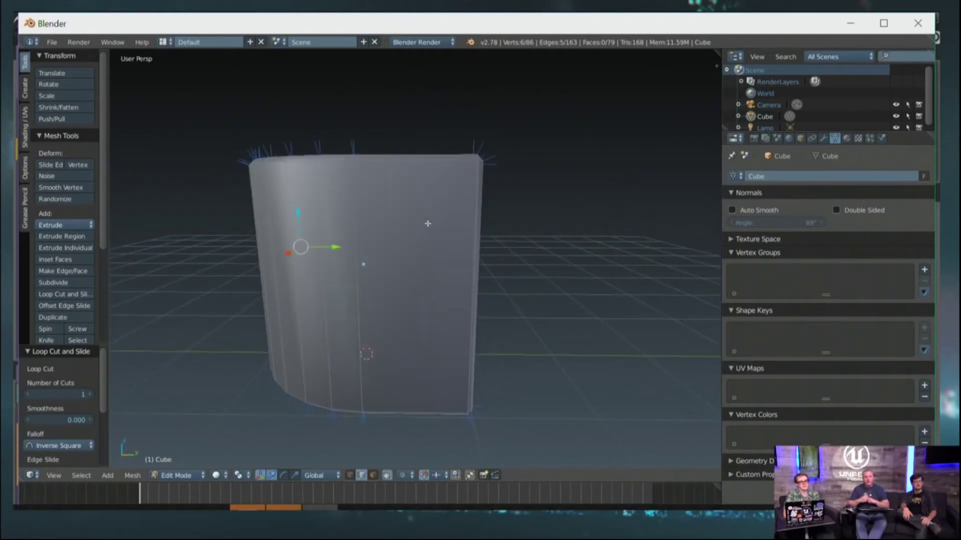
middle_click_drag(427, 210, 362, 250)
key("ctrl+r")
left_click(393, 227)
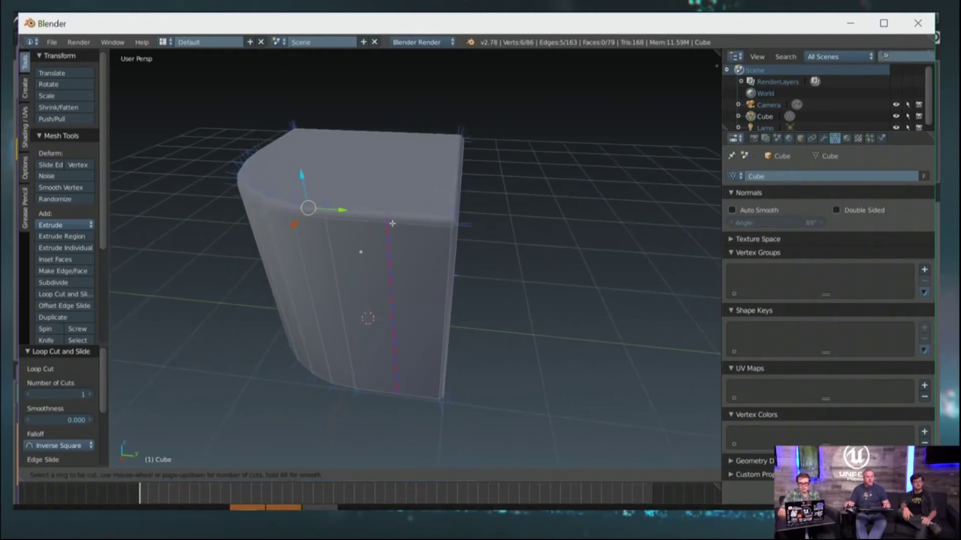
left_click(449, 226)
Examine the cube's shading with the support loops in Object Mode, comparing it with the mesh edges in Edit Mode.
key("Tab")
middle_click_drag(406, 242, 407, 265)
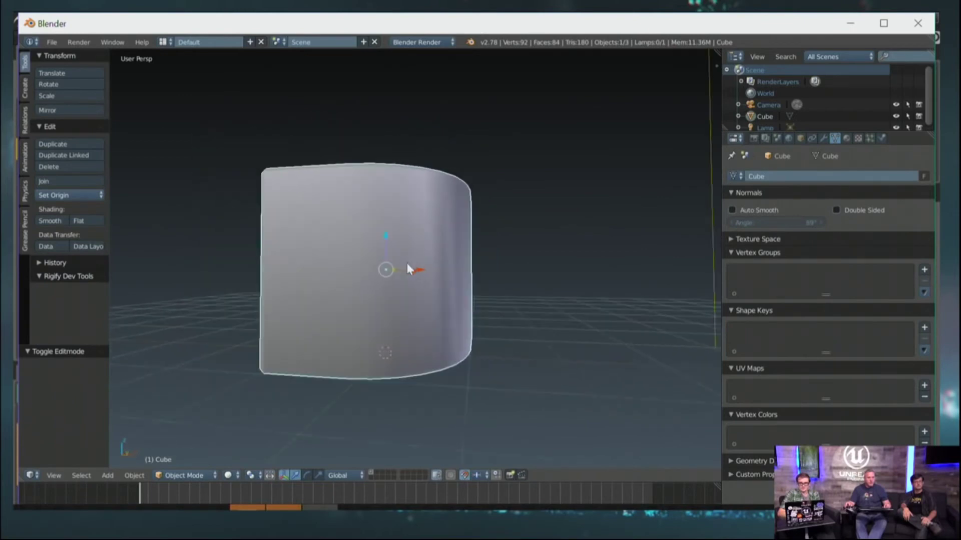
middle_click_drag(353, 212, 390, 282)
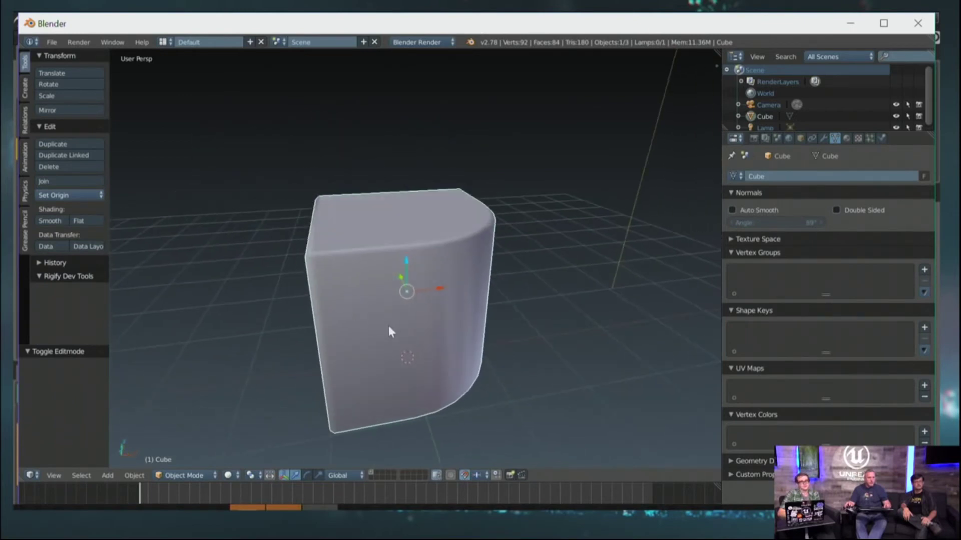
middle_click_drag(389, 327, 423, 294)
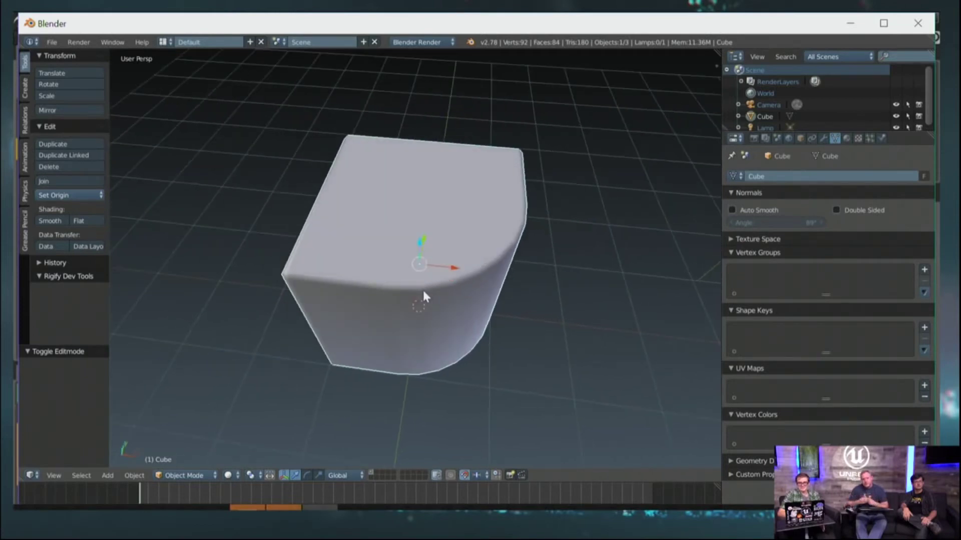
key("Tab")
middle_click_drag(434, 291, 510, 289)
middle_click_drag(467, 255, 441, 297)
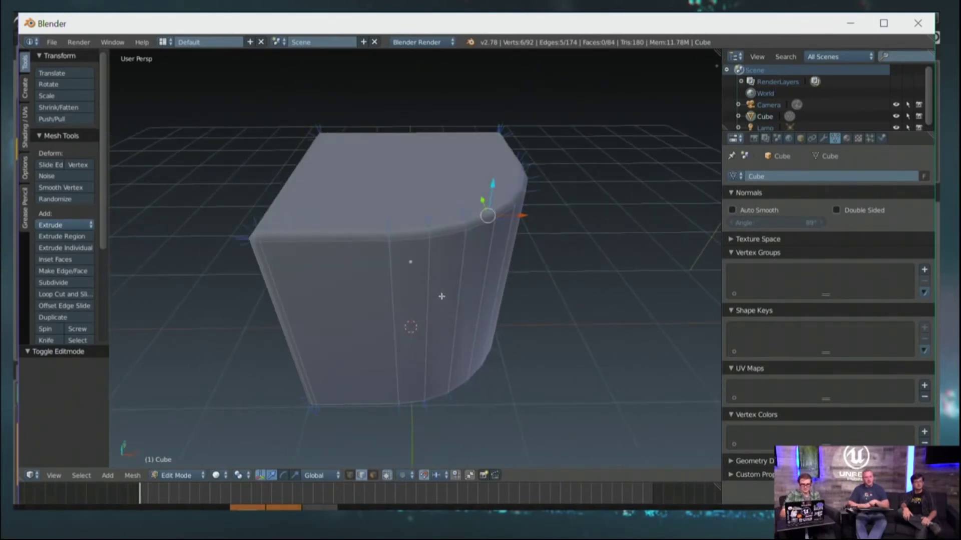
middle_click_drag(461, 299, 442, 314)
key("Tab")
mouse_move(482, 279)
middle_mouse_down()
mouse_move(433, 305)
mouse_move(282, 293)
middle_mouse_up()
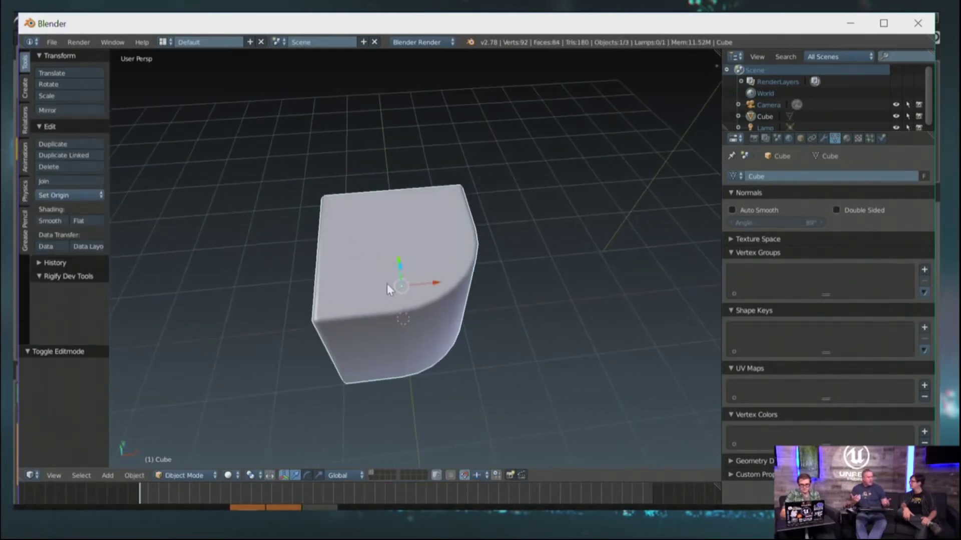
Undo the support loop cuts, inset and bevel back to the plain rounded cube.
key("ctrl+z")
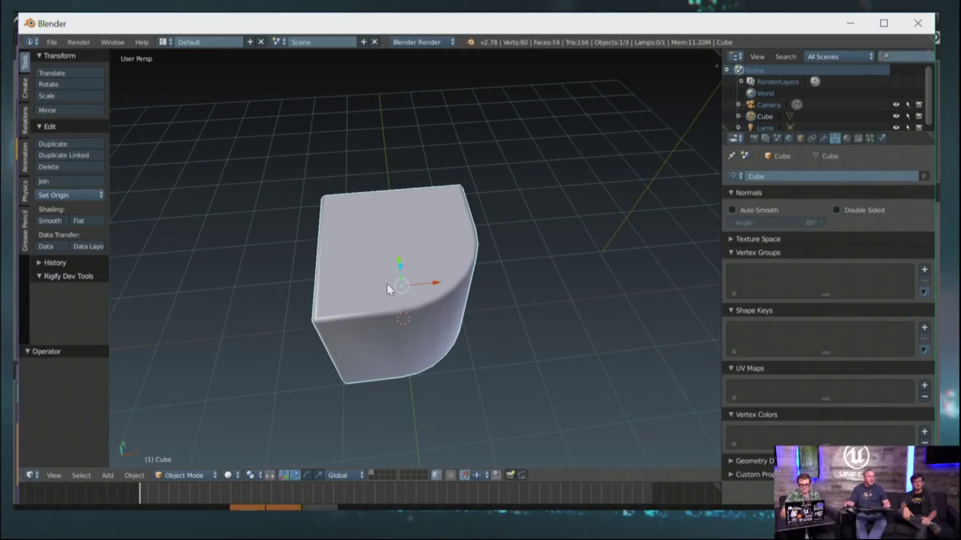
key("ctrl+z")
middle_click_drag(392, 287, 411, 273)
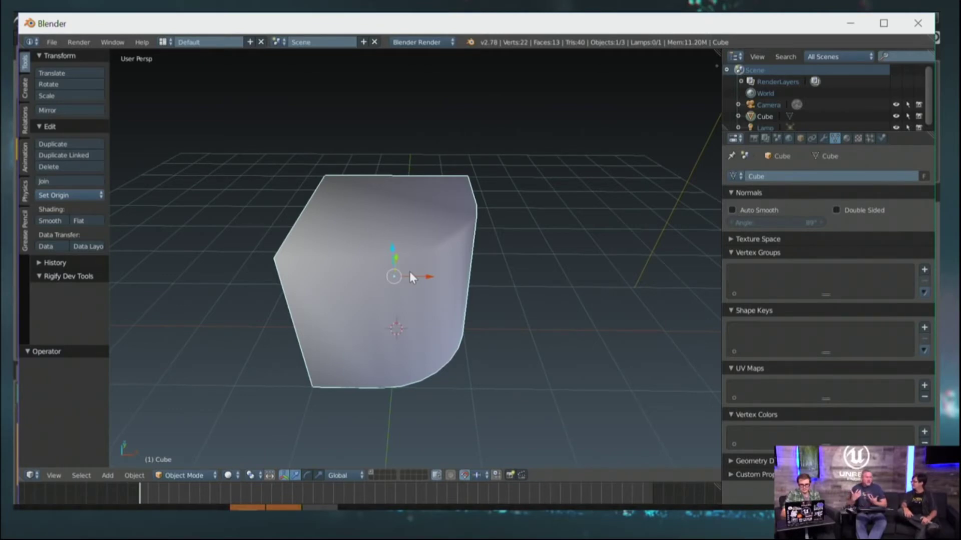
middle_click_drag(445, 248, 478, 241)
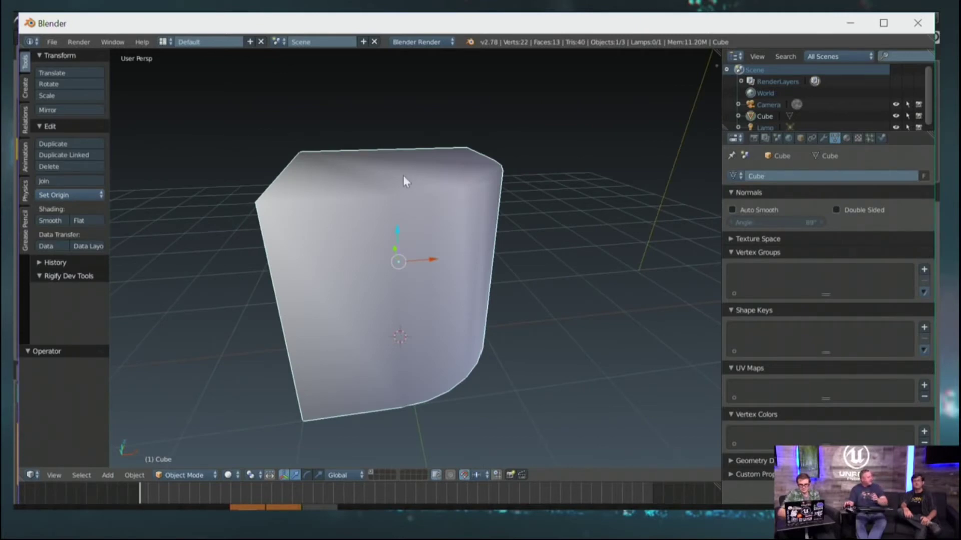
middle_click_drag(449, 219, 473, 274)
Enter Edit Mode and turn off the vertex normals display in the mesh display settings.
key("Tab")
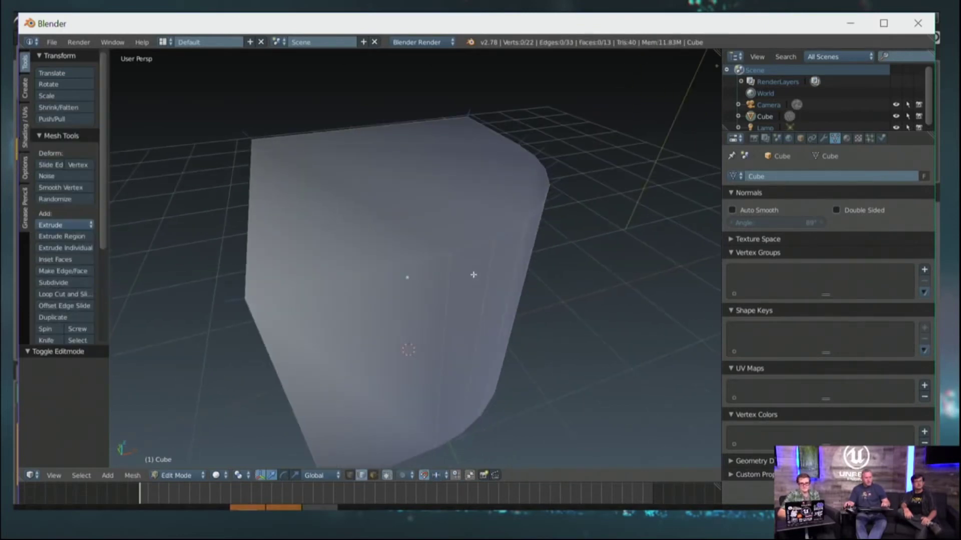
key("n")
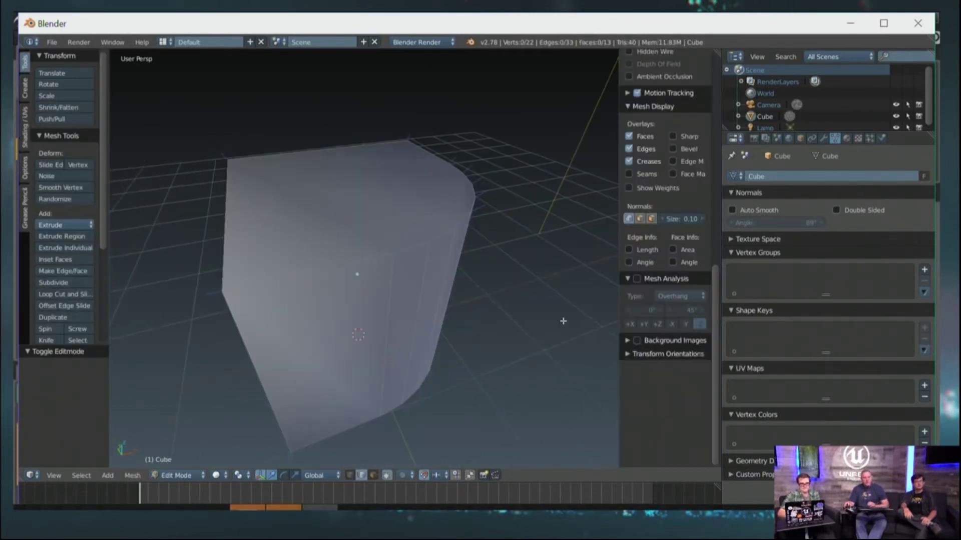
left_click(629, 219)
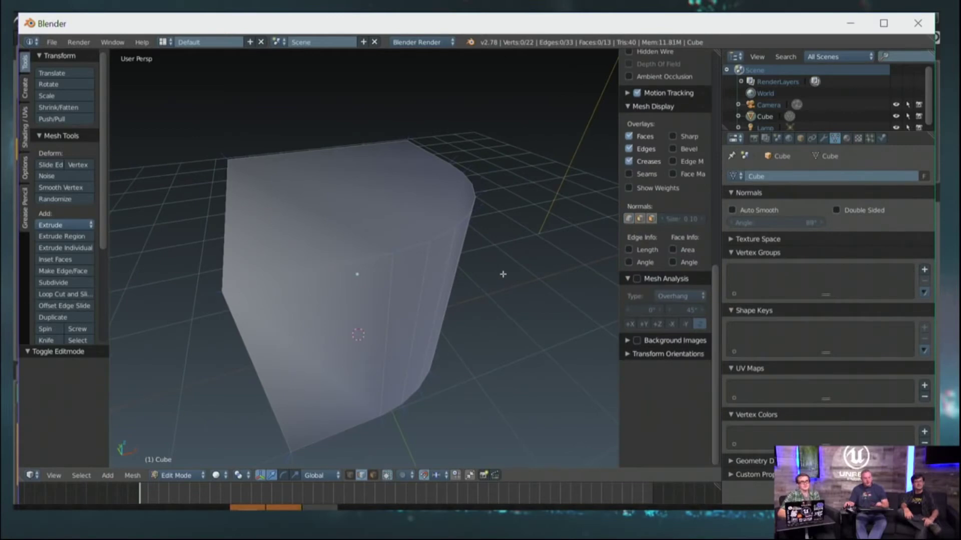
key("n")
middle_click_drag(464, 283, 406, 316)
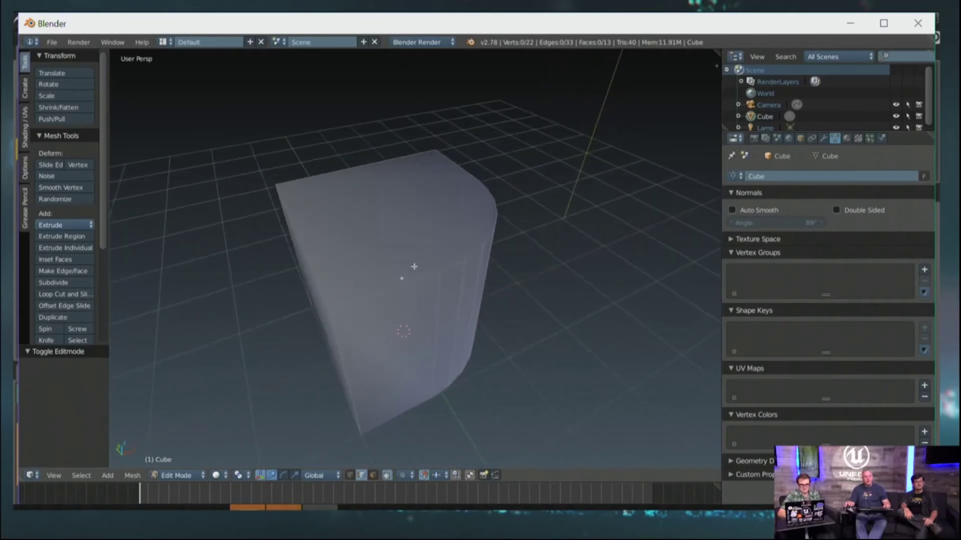
Select the cube's top and bottom edge loops plus its three hard vertical edges, and mark them sharp.
mouse_move(414, 266)
middle_mouse_down()
mouse_move(407, 281)
mouse_move(366, 293)
mouse_move(387, 238)
mouse_move(389, 270)
mouse_move(399, 258)
middle_mouse_up()
right_click(366, 292)
right_click(389, 254, "shift")
key("ctrl+Tab")
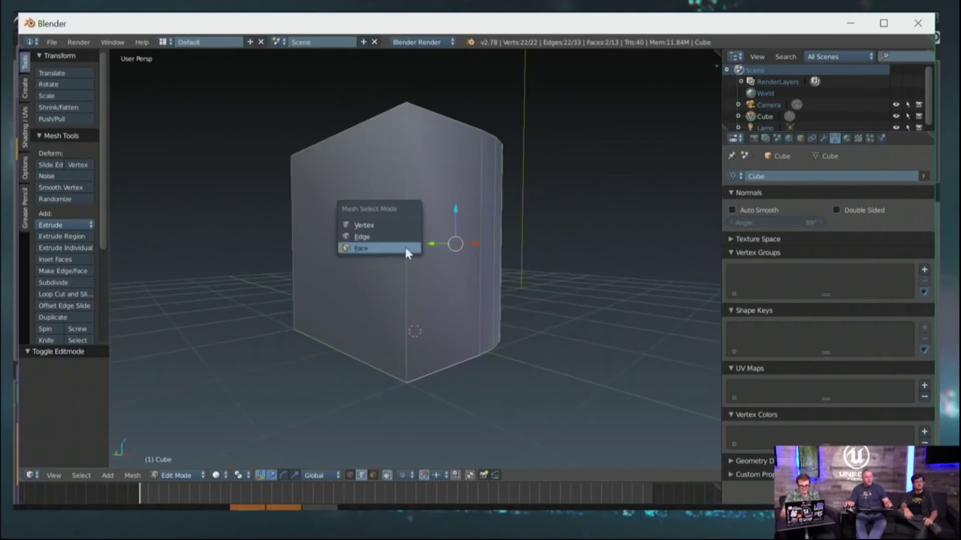
left_click(404, 248)
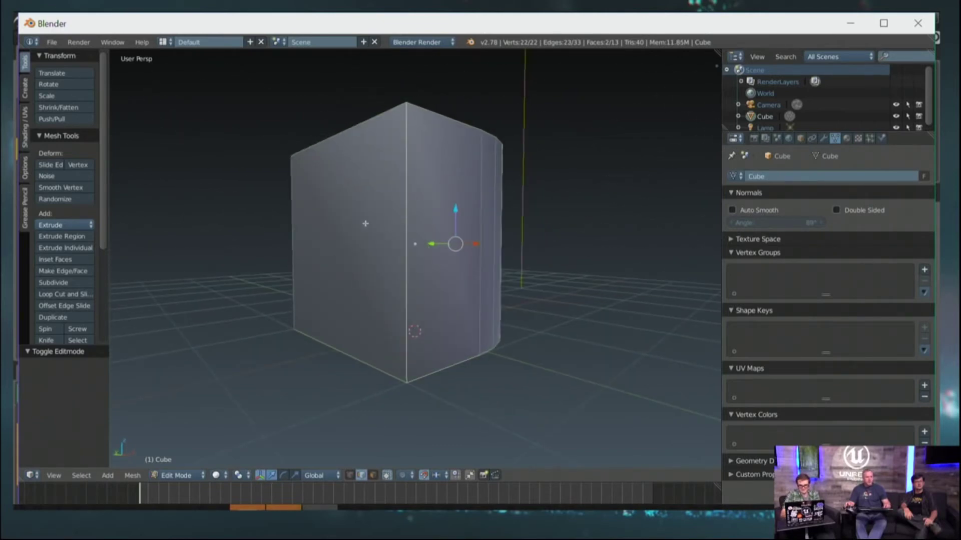
middle_click_drag(365, 224, 447, 291)
right_click(356, 242, "shift")
middle_click_drag(311, 271, 360, 289)
key("ctrl+e")
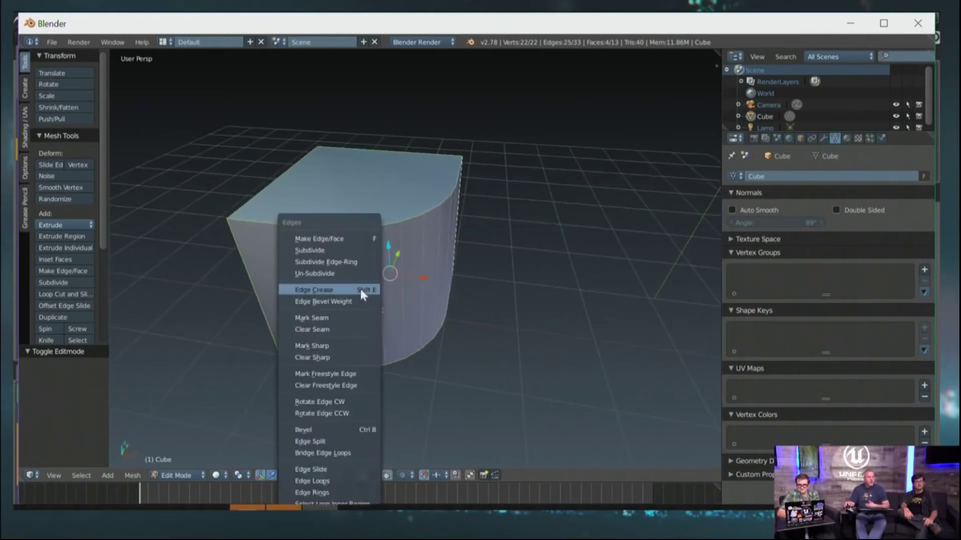
left_click(324, 347)
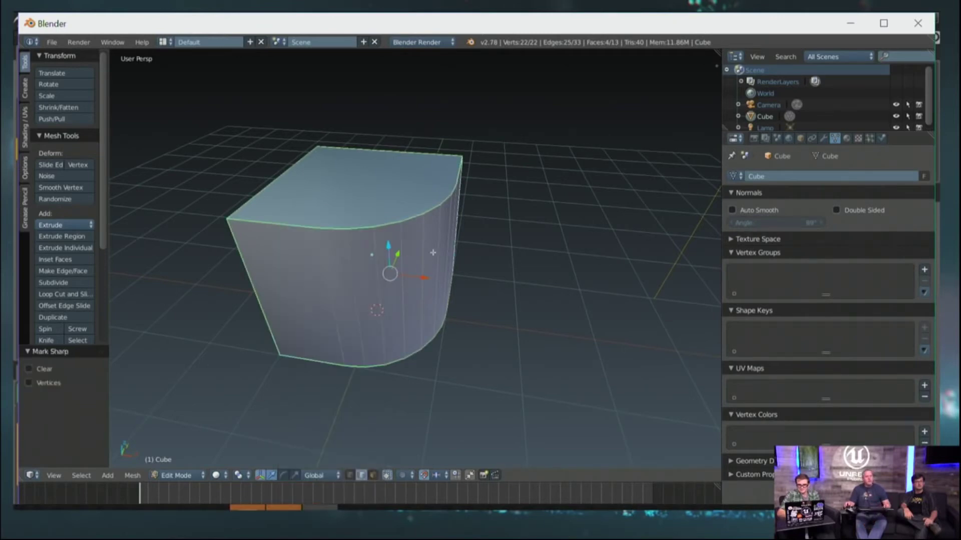
Add two vertical loop cuts on the cube's flat sides, each slid close to the hard vertical edge beside it.
middle_click_drag(433, 253, 378, 223)
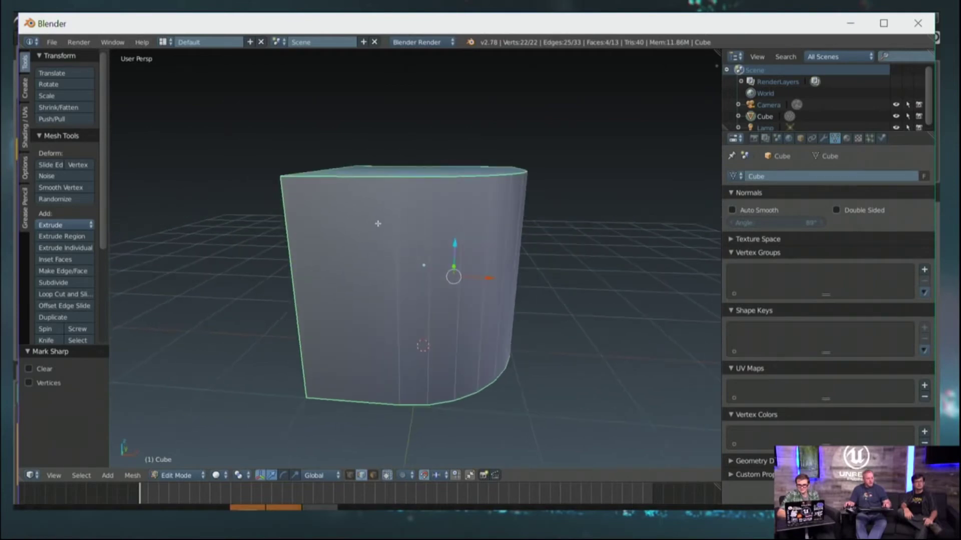
key("ctrl+r")
left_click(372, 187)
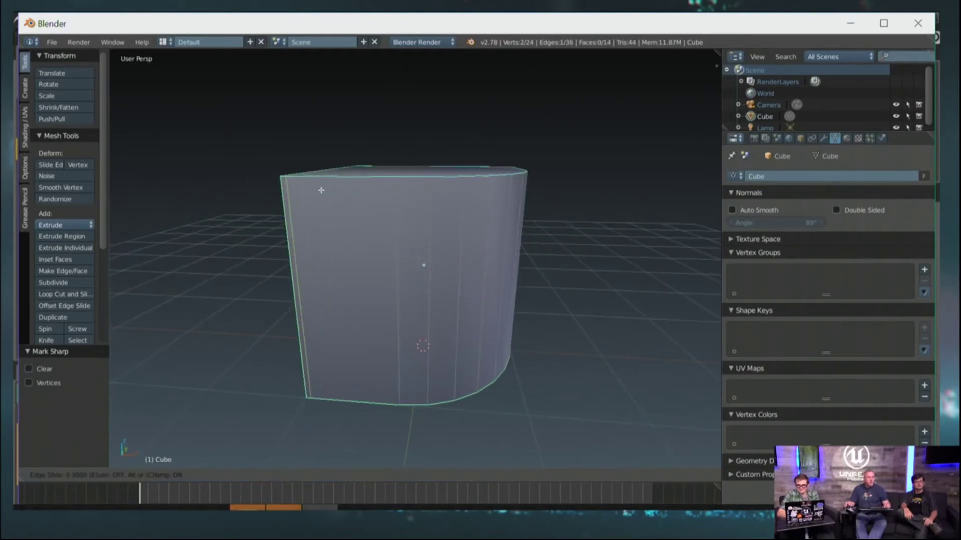
left_click(319, 190)
middle_click_drag(499, 214, 465, 210)
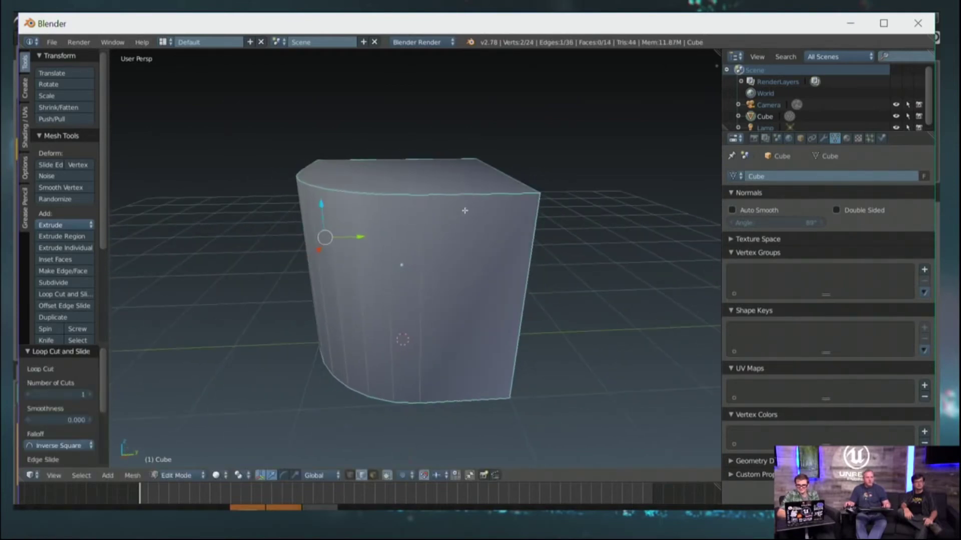
key("ctrl+r")
left_click(465, 205)
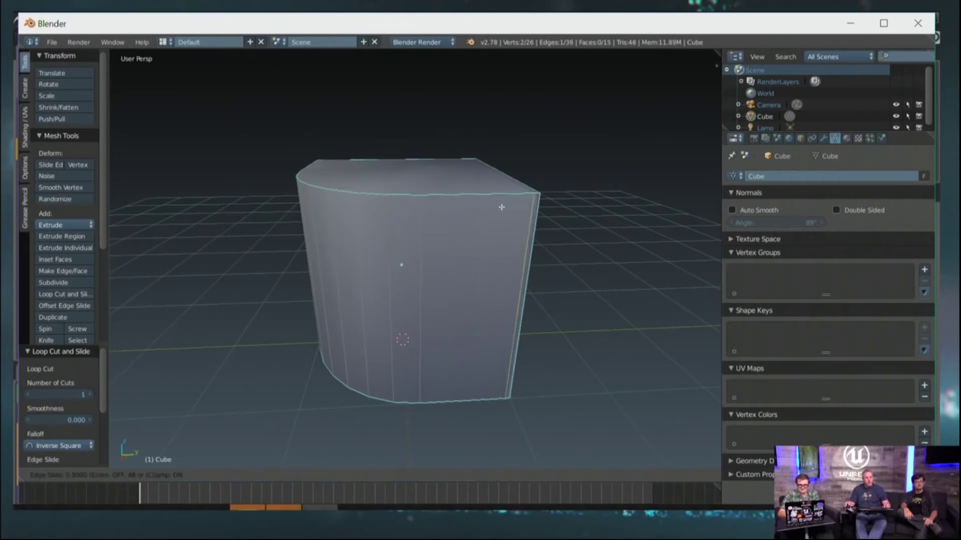
left_click(501, 208)
middle_click_drag(501, 208, 461, 265)
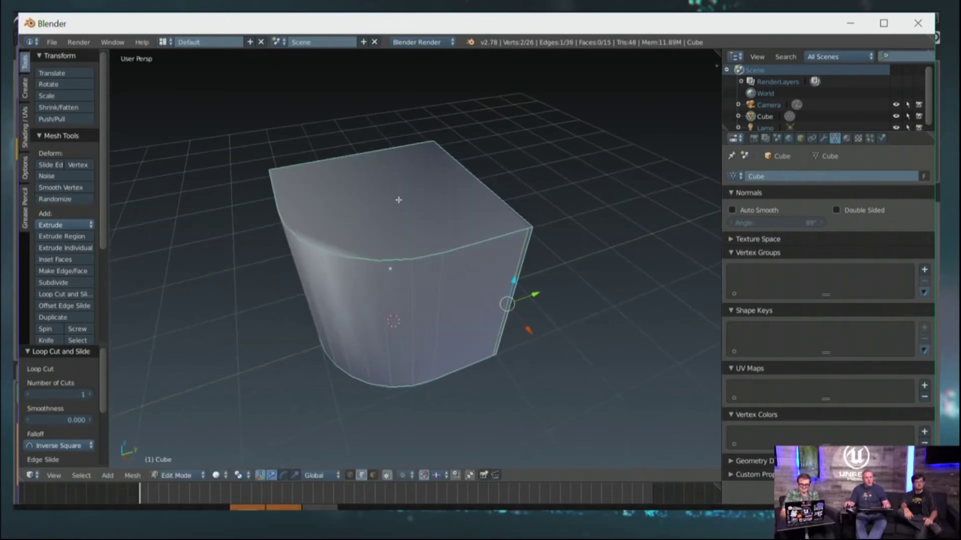
middle_click_drag(398, 199, 401, 230)
Return to Object Mode and add an Edge Split modifier to the cube.
key("Tab")
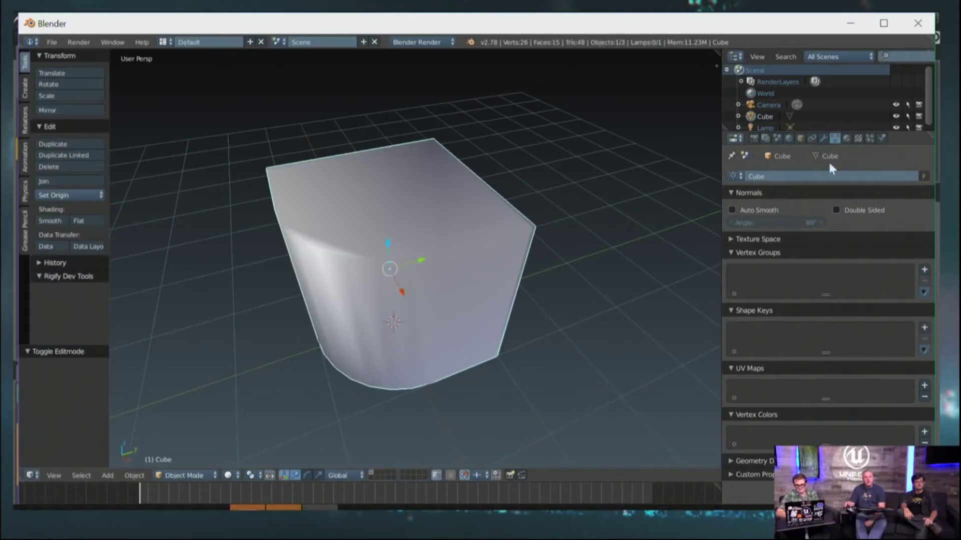
left_click(823, 138)
left_click(764, 177)
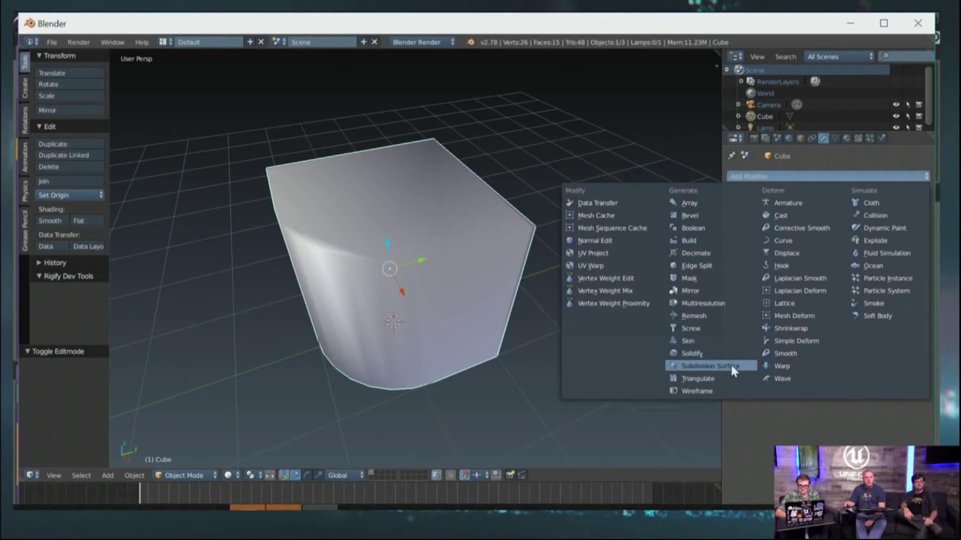
left_click(697, 266)
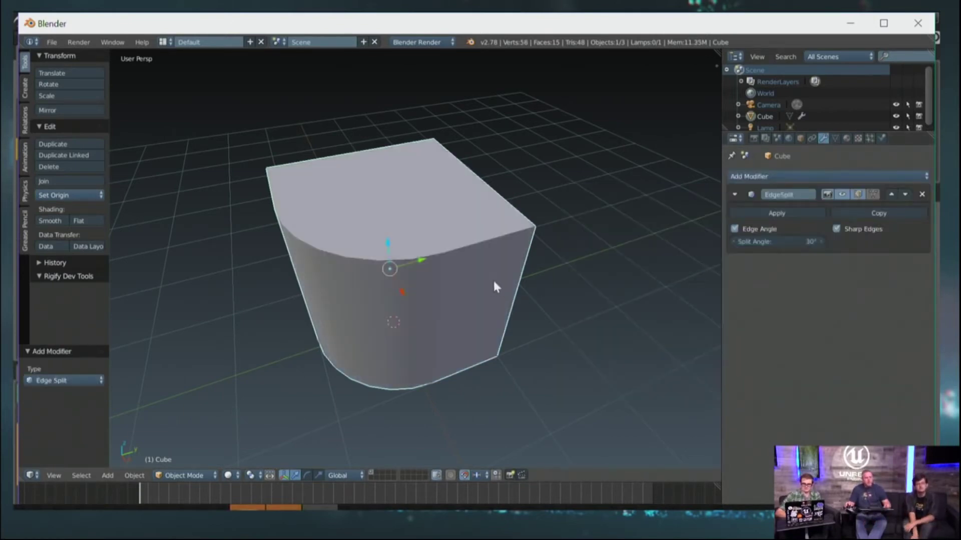
Examine the edge-split shading on the cube's flat faces, hard edges and rounded corner from several angles.
middle_click_drag(492, 280, 433, 282)
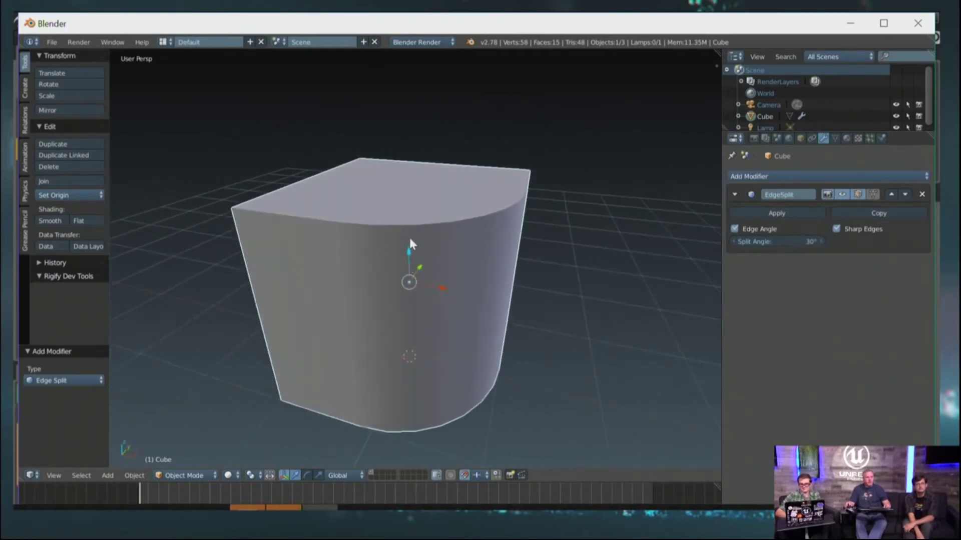
middle_click_drag(409, 243, 309, 271)
middle_click_drag(531, 229, 491, 265)
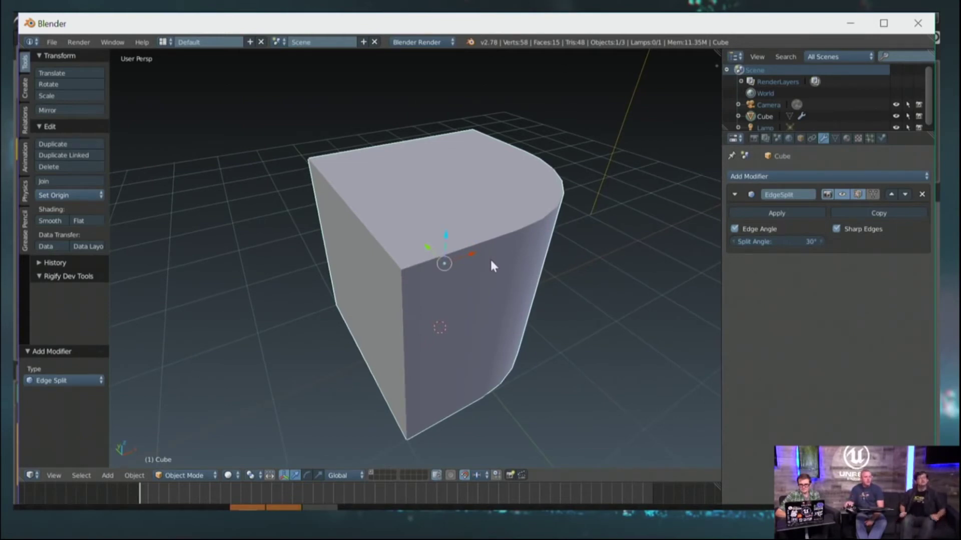
scroll(393, 272, "up", 2)
middle_click_drag(392, 272, 416, 230)
mouse_move(381, 181)
middle_mouse_down()
mouse_move(422, 214)
mouse_move(397, 182)
middle_mouse_up()
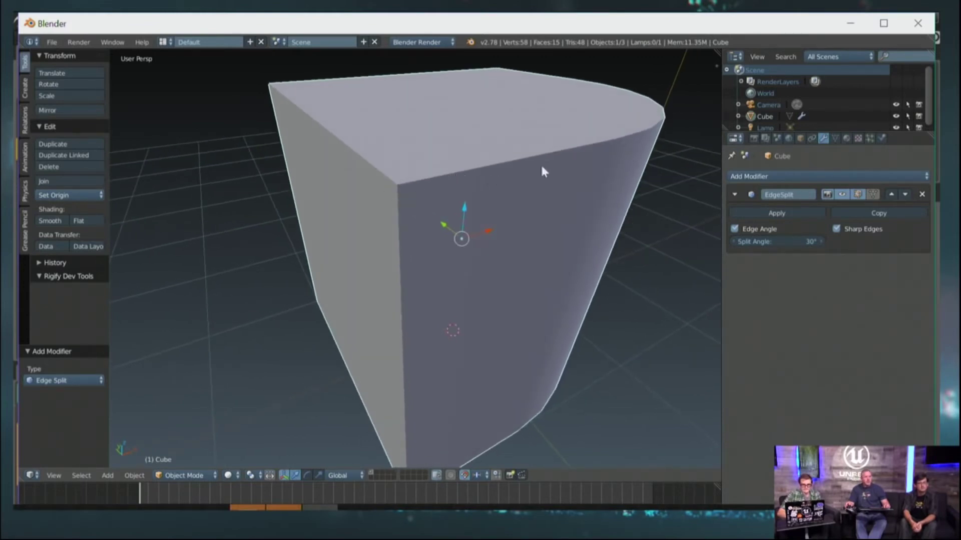
scroll(396, 138, "down", 2)
middle_click_drag(397, 138, 377, 230)
middle_click_drag(370, 230, 369, 270)
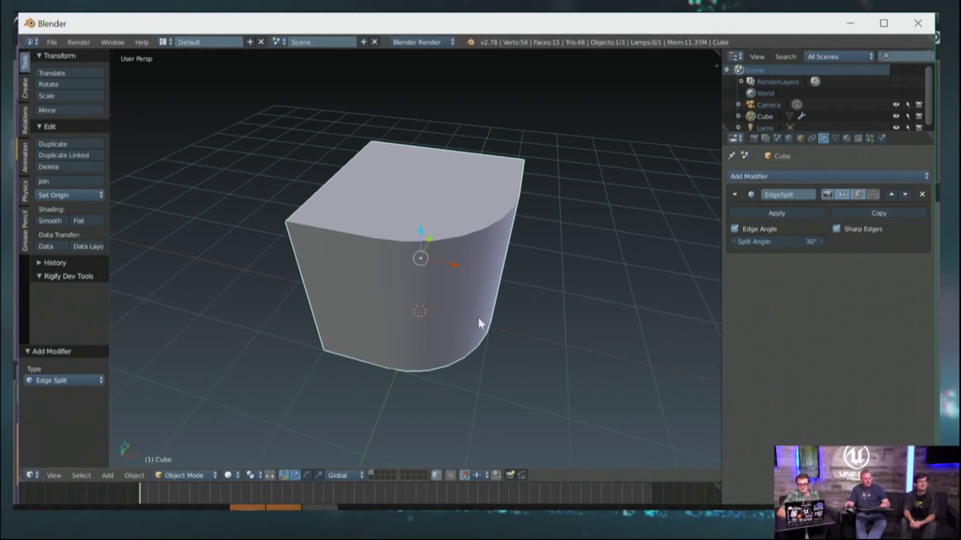
Look through the 3D viewport's transform, view and shading properties, and hide them again.
key("n")
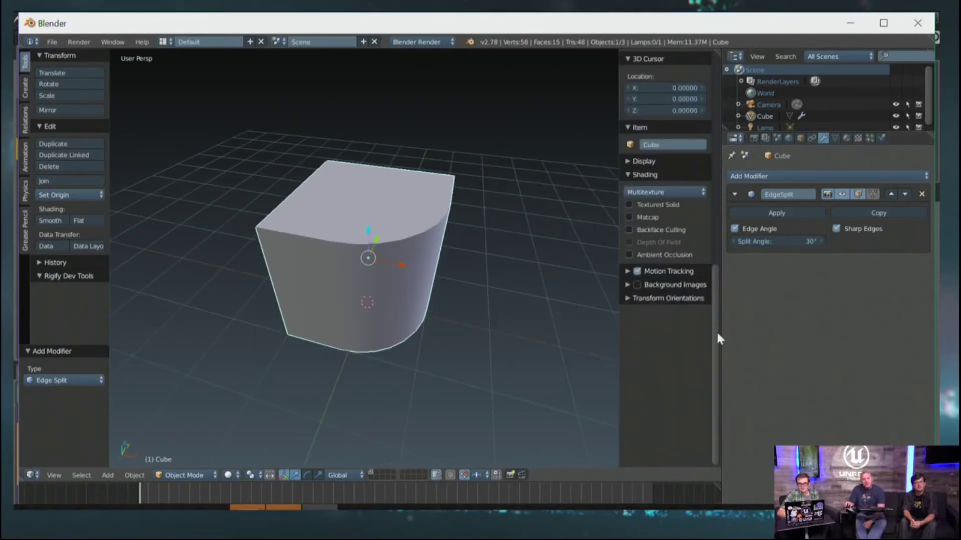
mouse_move(716, 331)
left_mouse_down()
mouse_move(719, 114)
mouse_move(720, 303)
left_mouse_up()
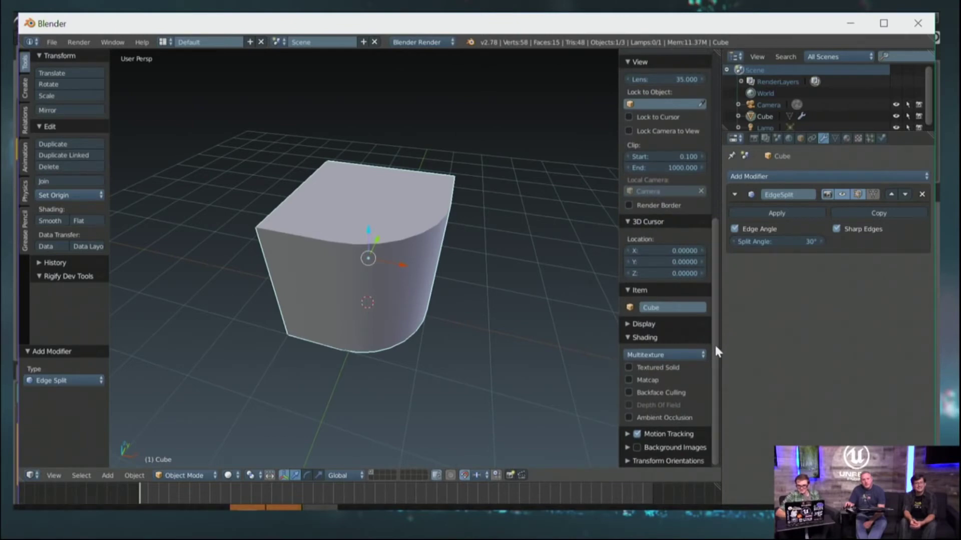
mouse_move(715, 347)
left_mouse_down()
mouse_move(717, 170)
mouse_move(710, 373)
left_mouse_up()
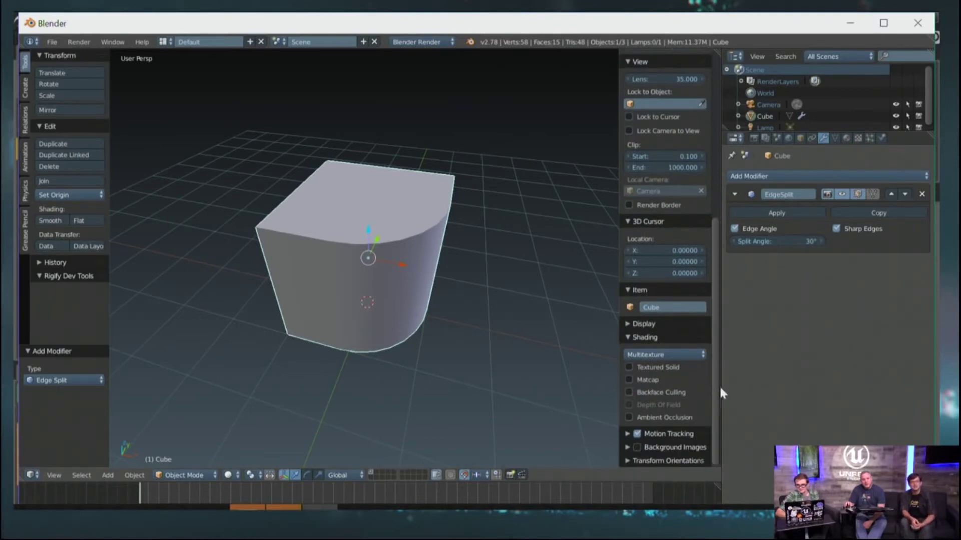
mouse_move(717, 399)
left_mouse_down()
mouse_move(723, 246)
mouse_move(668, 189)
left_mouse_up()
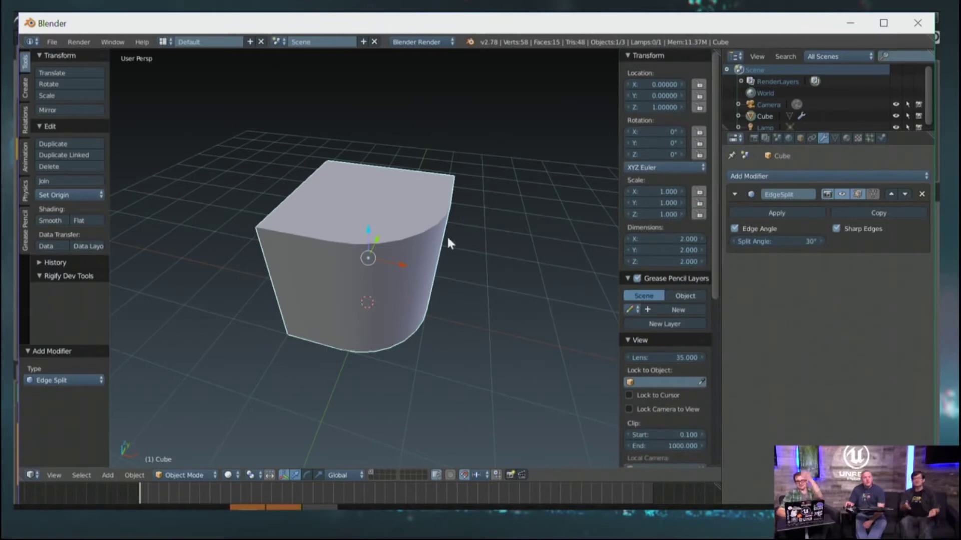
key("n")
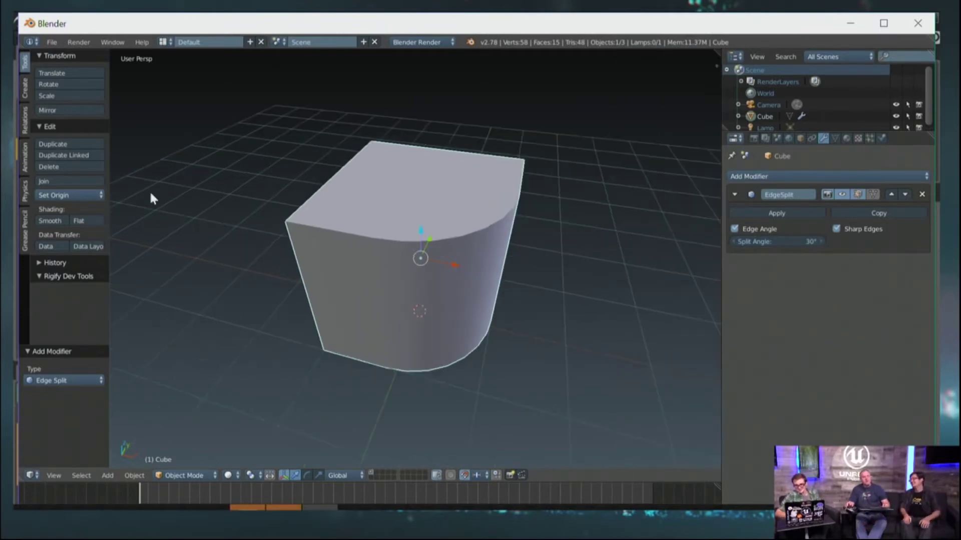
Search the add-ons in the user preferences for "key", "show" and "screen", and close the preferences.
left_click(52, 42)
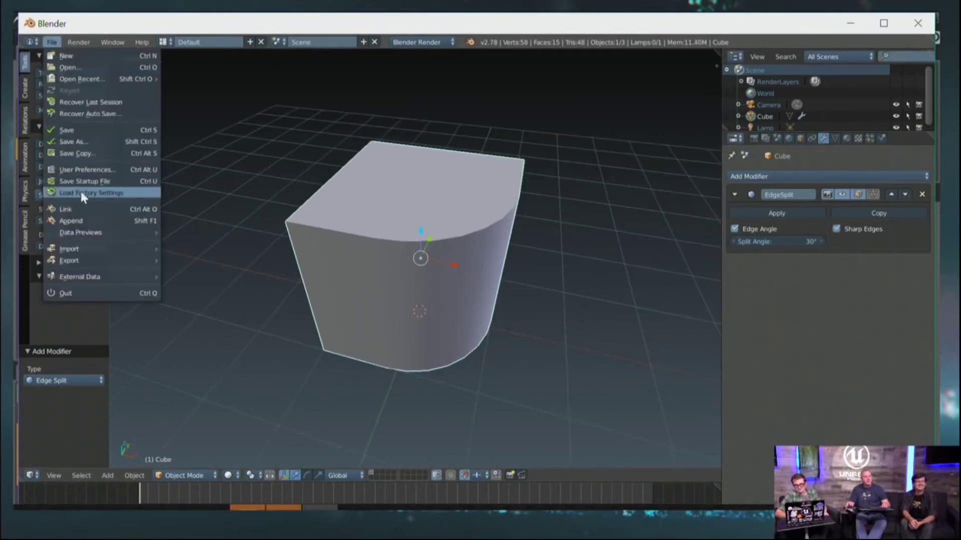
left_click(114, 170)
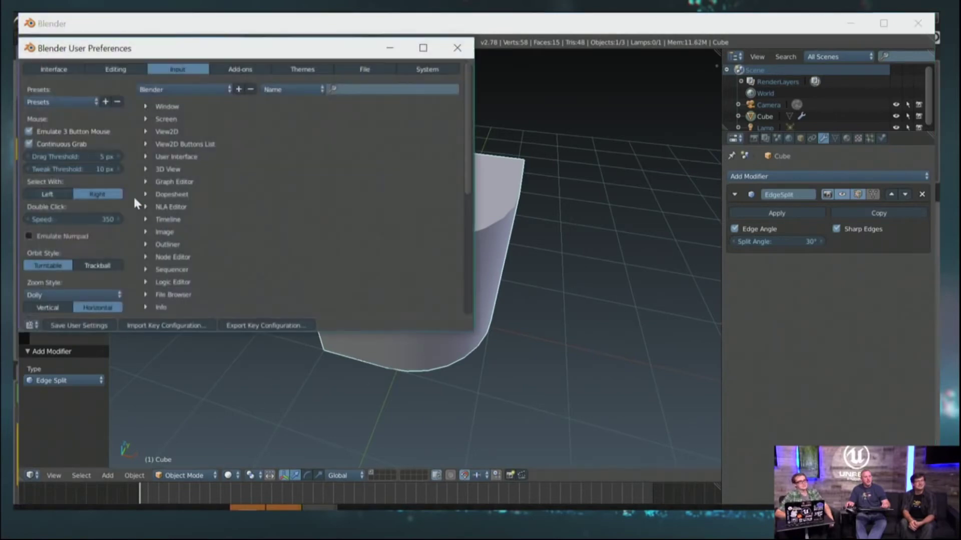
left_click(240, 69)
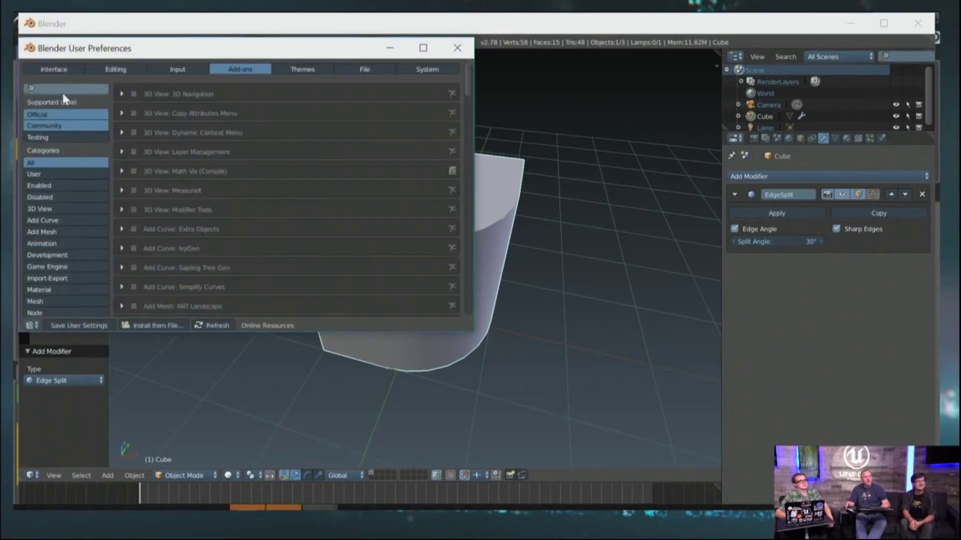
left_click(61, 90)
type("key")
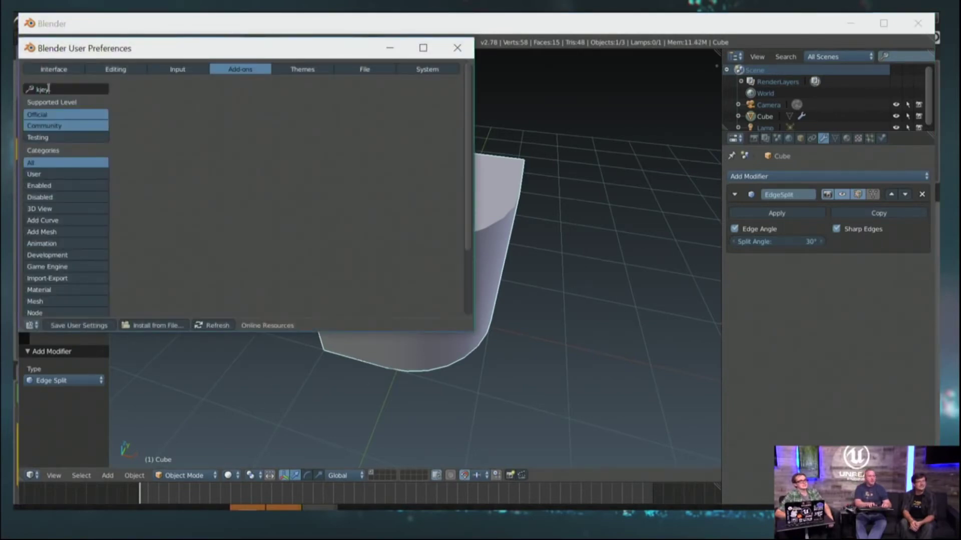
type("ey")
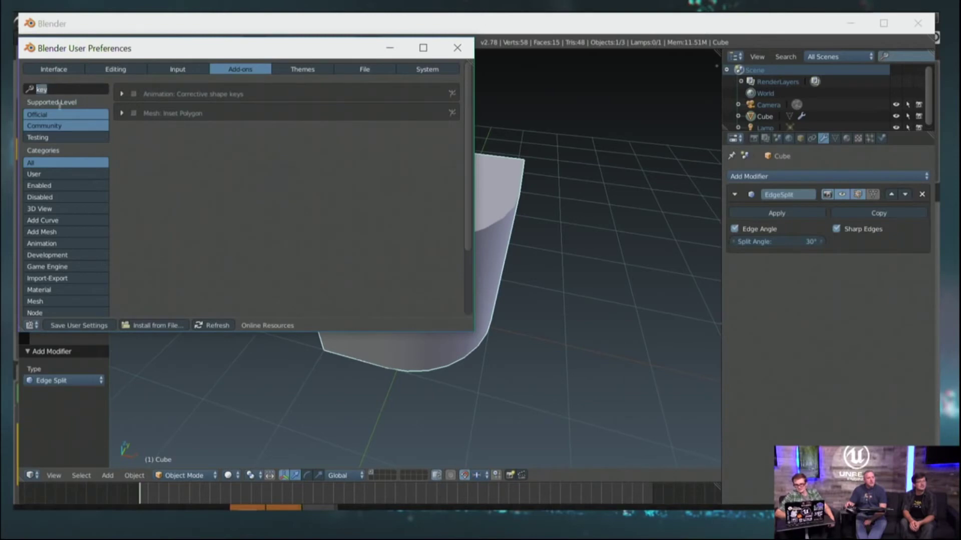
type("show")
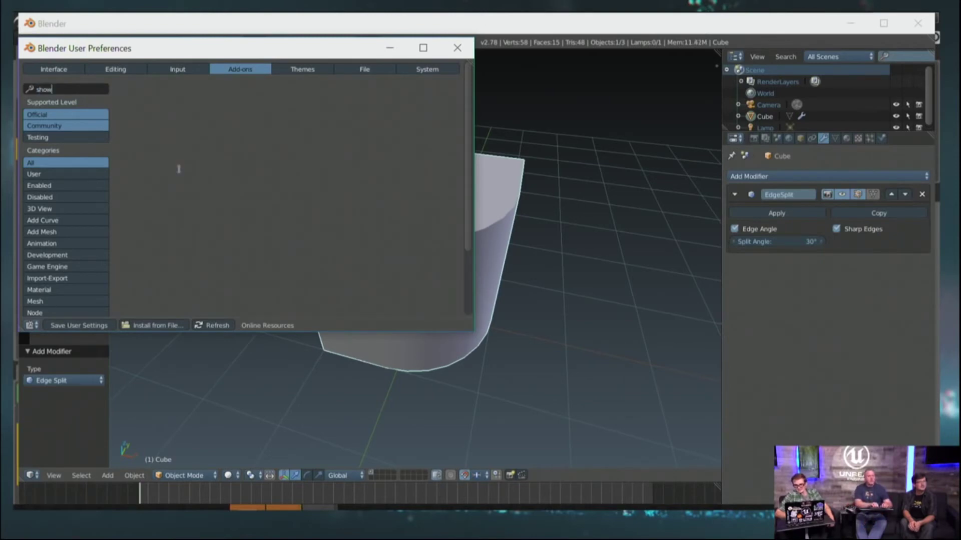
key("BackSpace")
key("BackSpace")
key("BackSpace")
key("BackSpace")
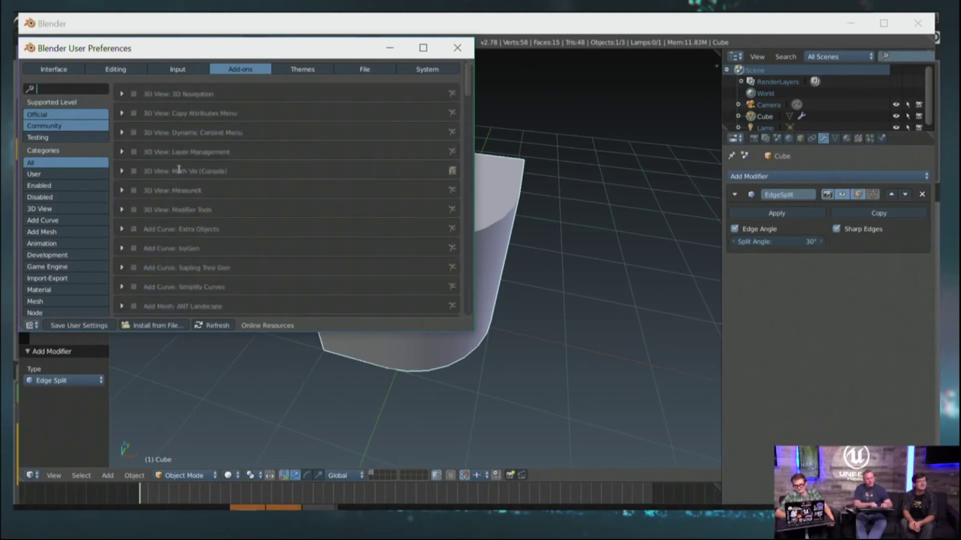
type("screen")
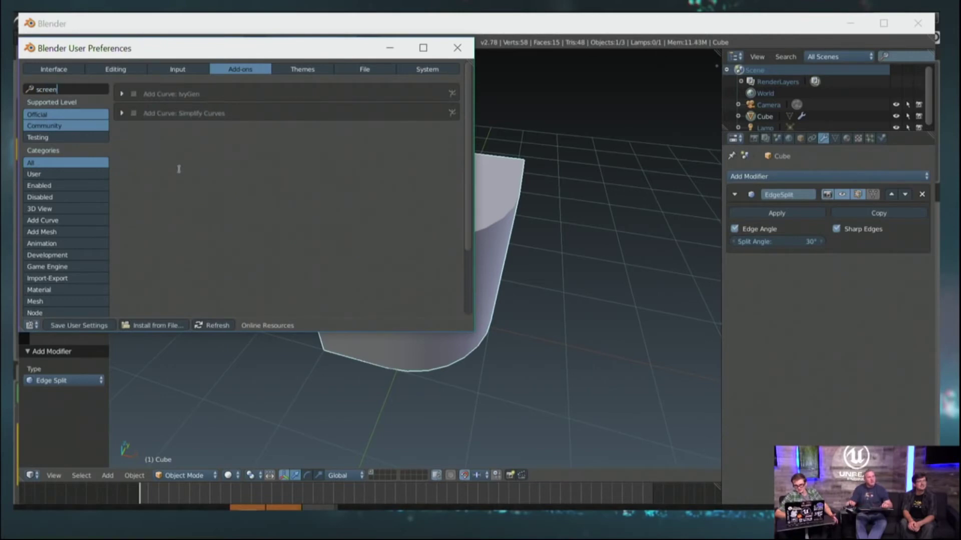
left_click(459, 49)
middle_click_drag(475, 270, 443, 319)
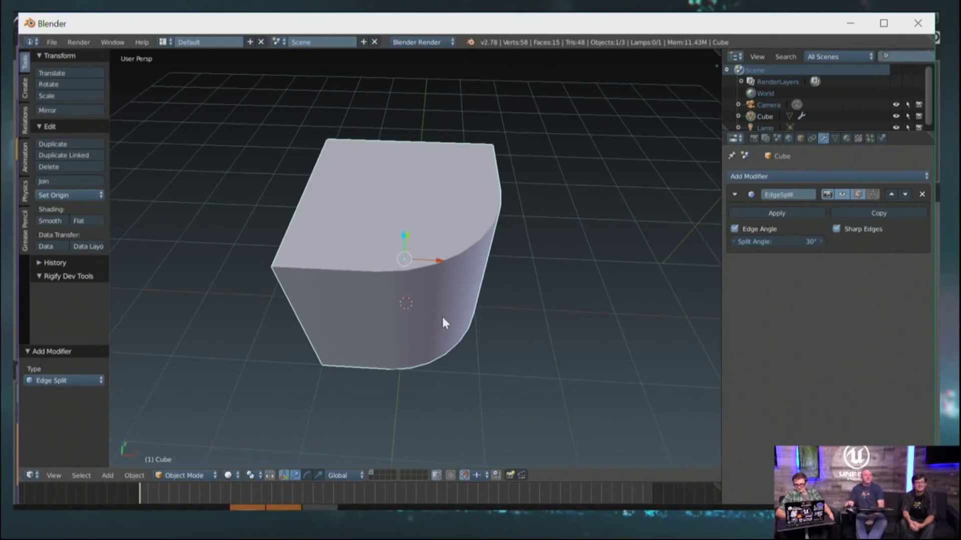
scroll(442, 319, "down", 1)
scroll(442, 318, "up", 3)
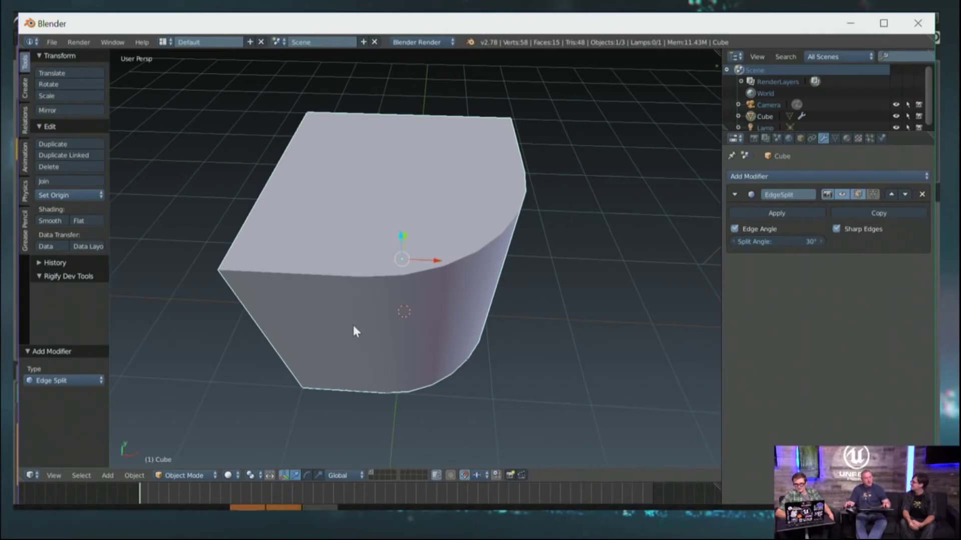
middle_click_drag(396, 337, 432, 339)
scroll(486, 338, "down", 2)
scroll(484, 328, "down", 2)
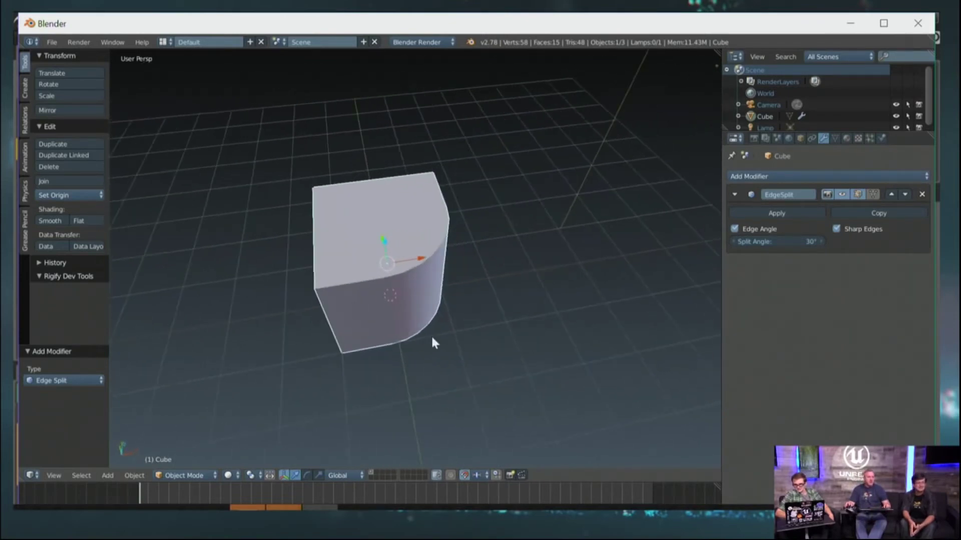
Export the selected cube as FBX over BoxSmoothTest.fbx with Tangent Space disabled, and switch to the Unreal Editor.
left_click(52, 44)
mouse_move(77, 261)
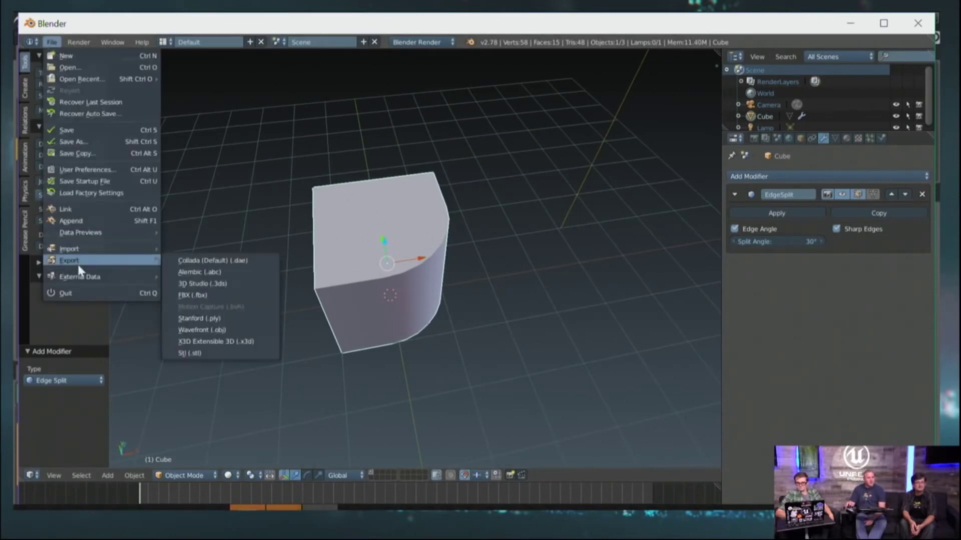
left_click(220, 294)
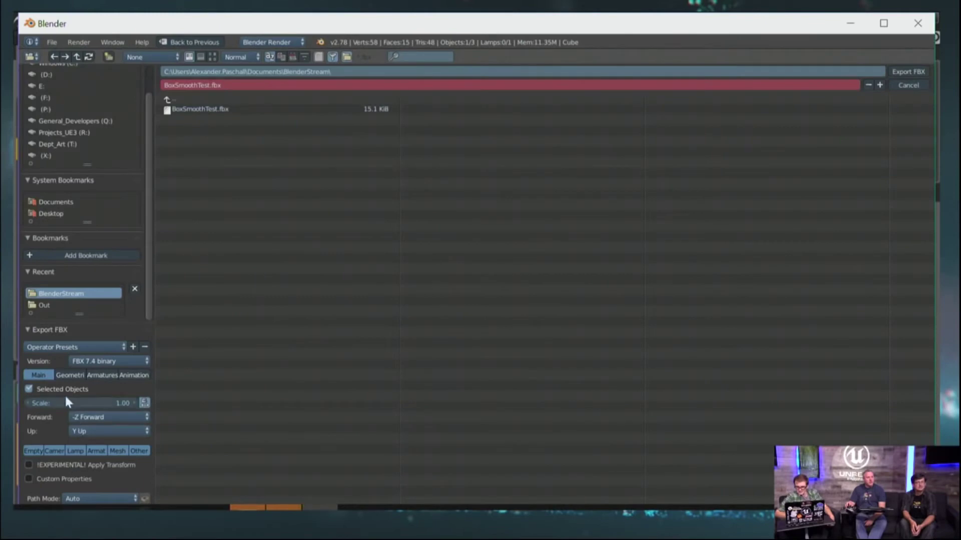
left_click(69, 376)
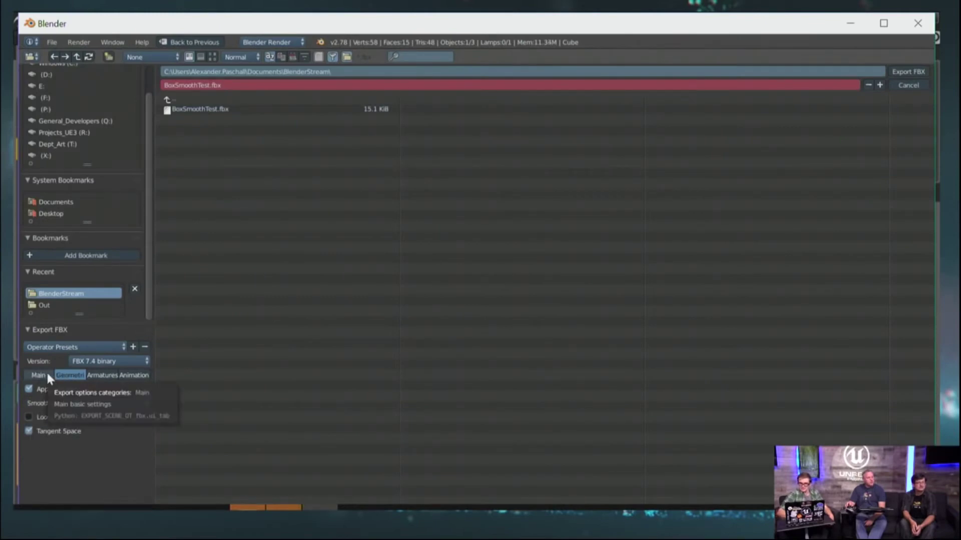
left_click(46, 376)
left_click(70, 376)
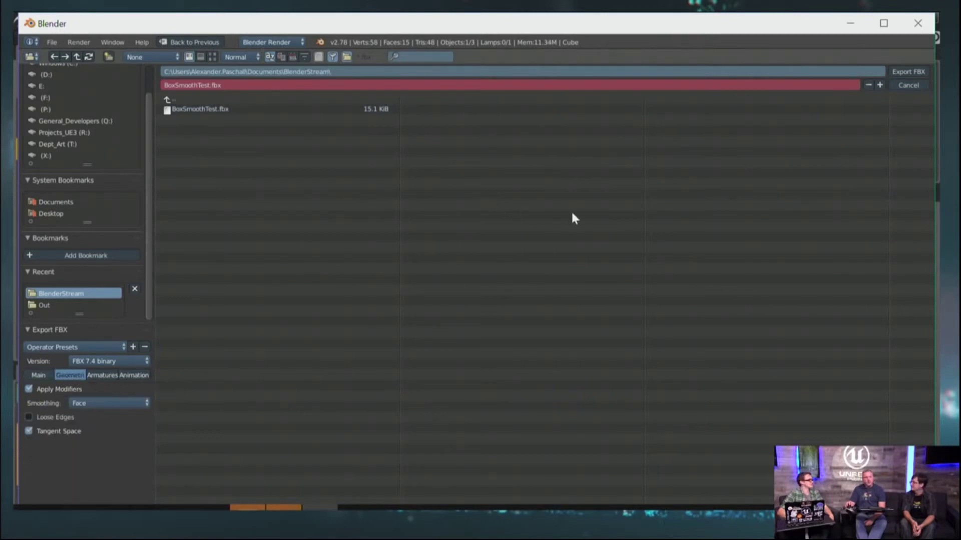
left_click(64, 431)
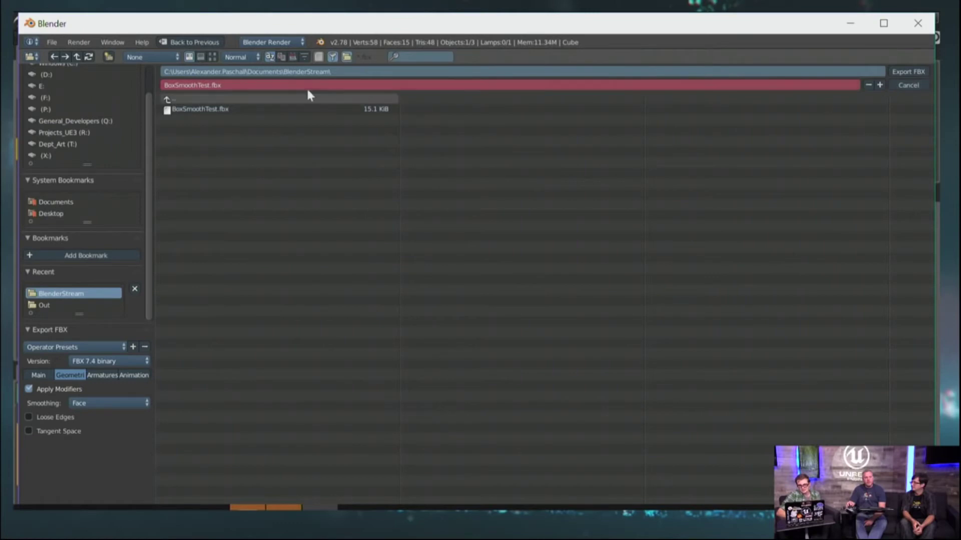
left_click(903, 70)
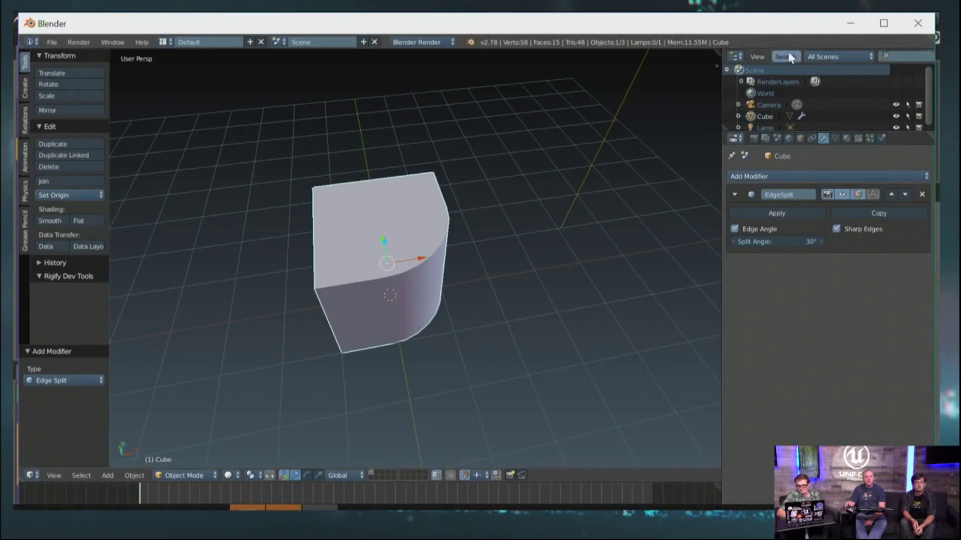
key("alt+Tab")
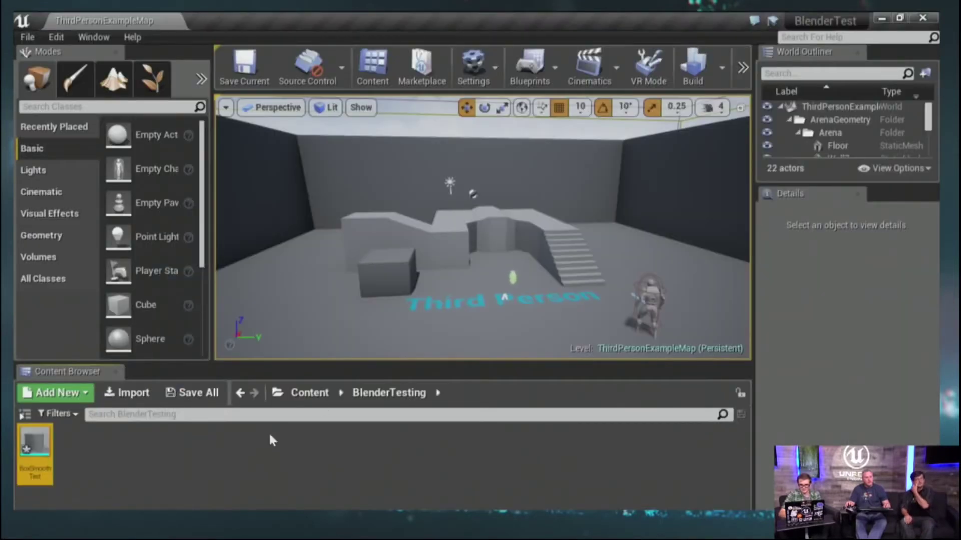
Delete the existing BoxSmoothTest static mesh from the BlenderTesting folder and confirm the deletion.
right_click(38, 450)
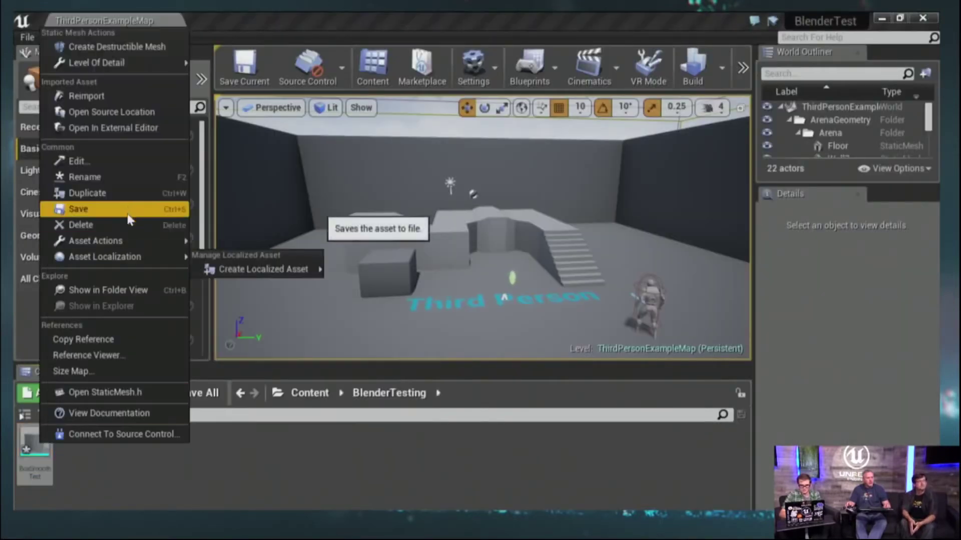
left_click(100, 225)
left_click(369, 506)
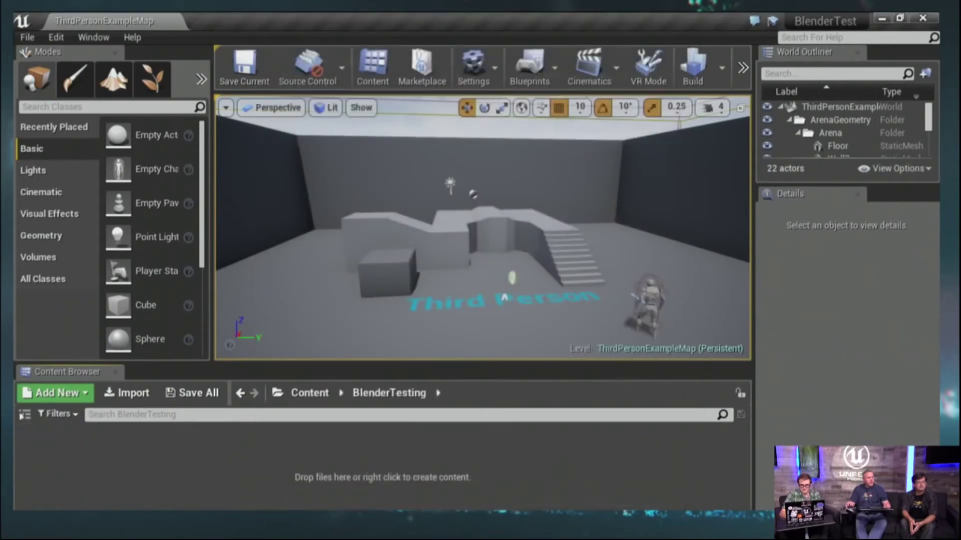
Import BoxSmoothTest.fbx into the BlenderTesting folder with Normal Import Method set to Compute Normals.
left_click_drag(1, 466, 200, 467)
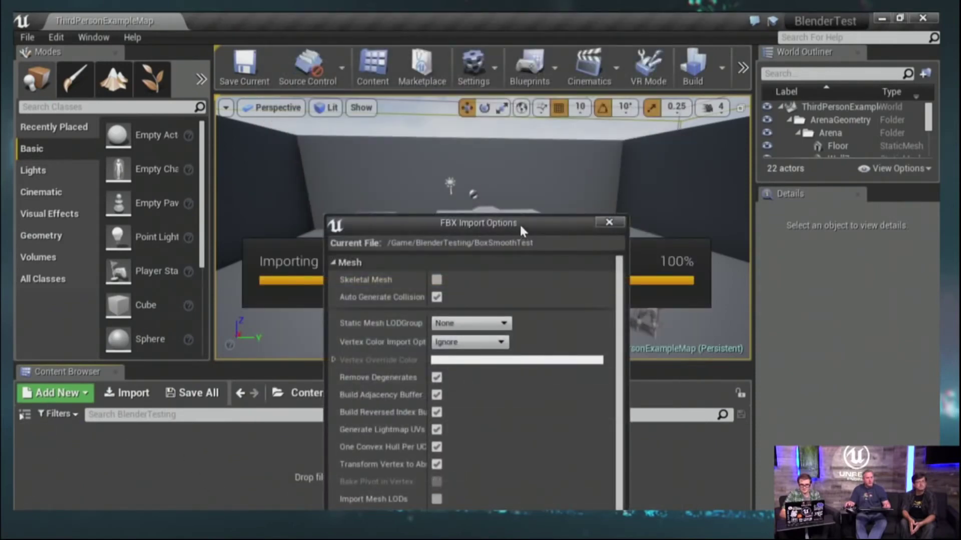
left_click_drag(520, 223, 518, 23)
left_click(490, 316)
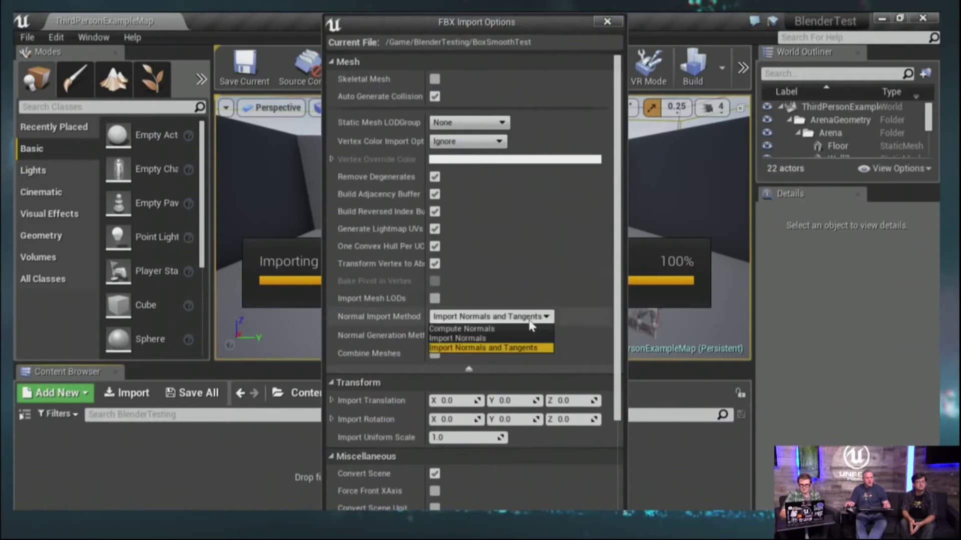
left_click(464, 330)
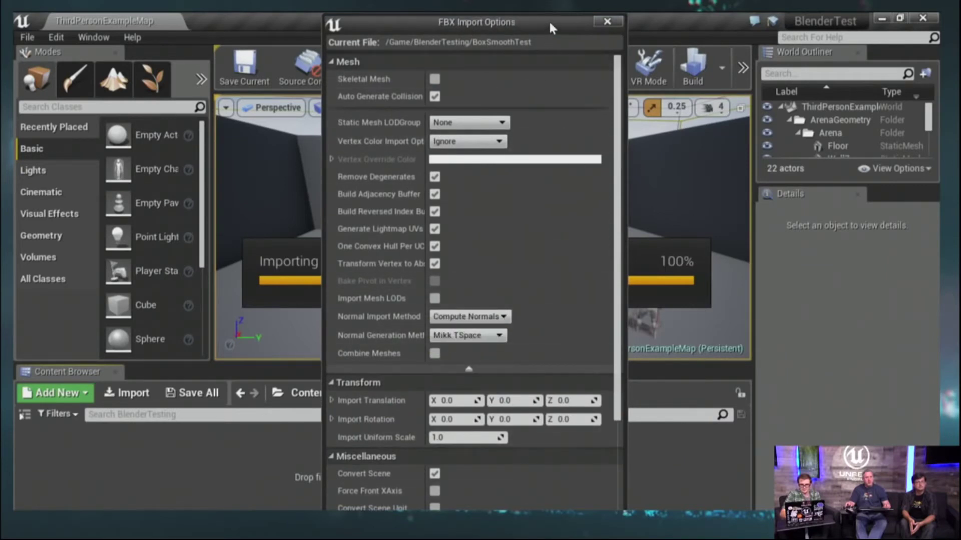
mouse_move(548, 20)
left_mouse_down()
mouse_move(562, 10)
mouse_move(561, 20)
left_mouse_up()
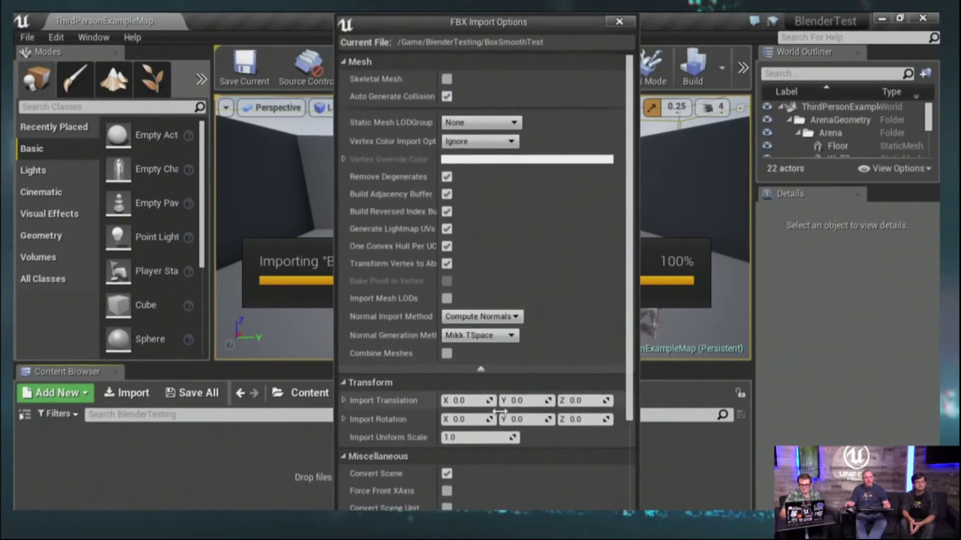
left_click(510, 535)
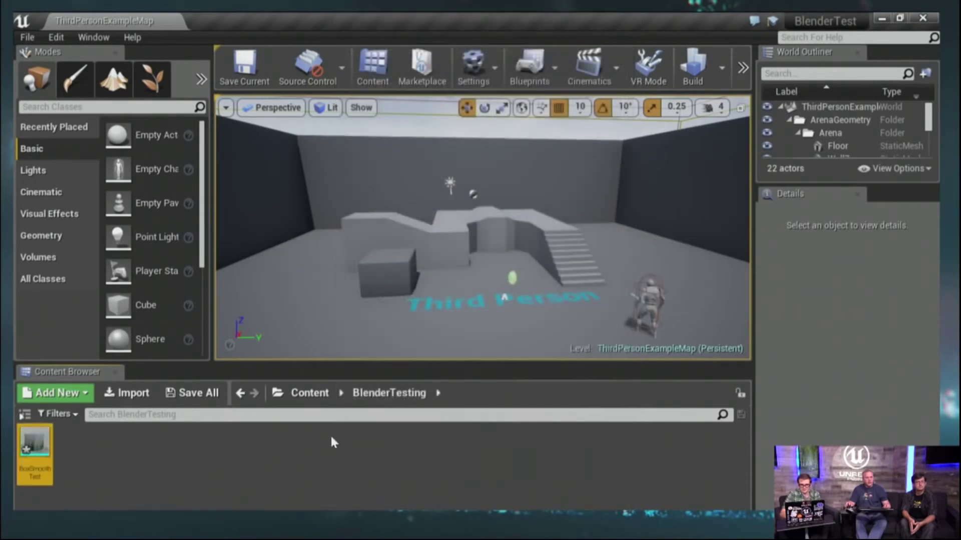
Open the BoxSmoothTest mesh, examine its computed-normal shading from several angles and distances, and close the mesh editor.
double_click(35, 445)
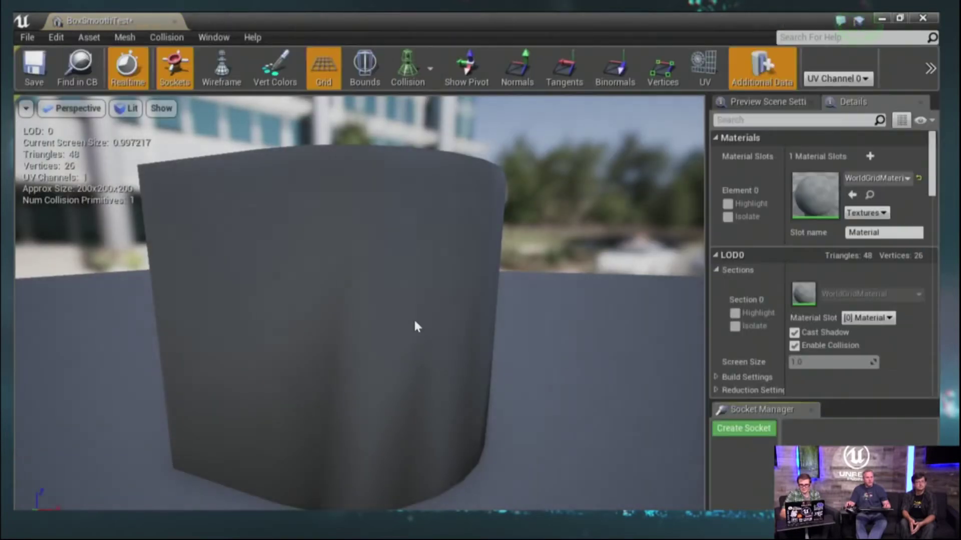
left_click_drag(562, 389, 563, 380)
left_click_drag(404, 446, 601, 465)
left_click_drag(374, 361, 373, 407)
scroll(370, 401, "down", 5)
left_click_drag(358, 371, 457, 373)
scroll(356, 356, "up", 5)
scroll(471, 361, "down", 4)
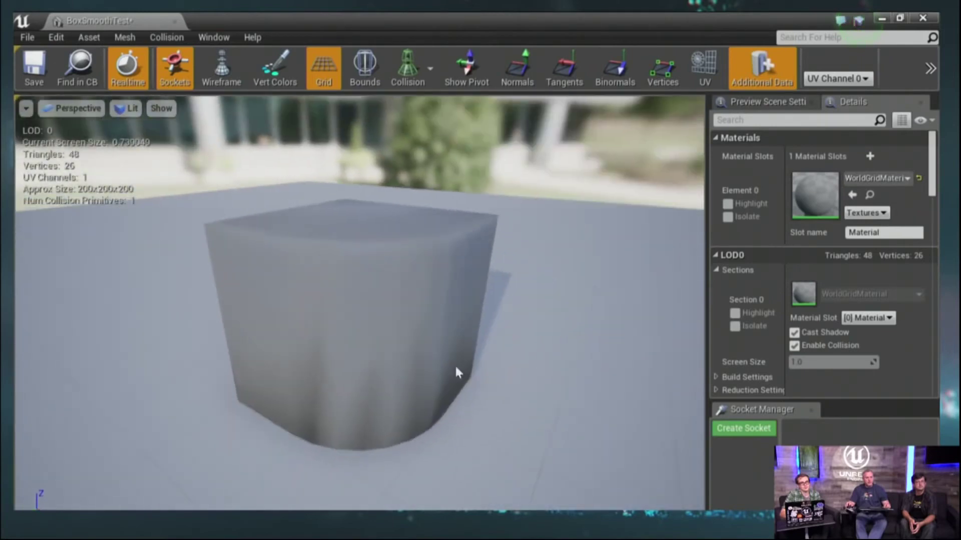
left_click(174, 21)
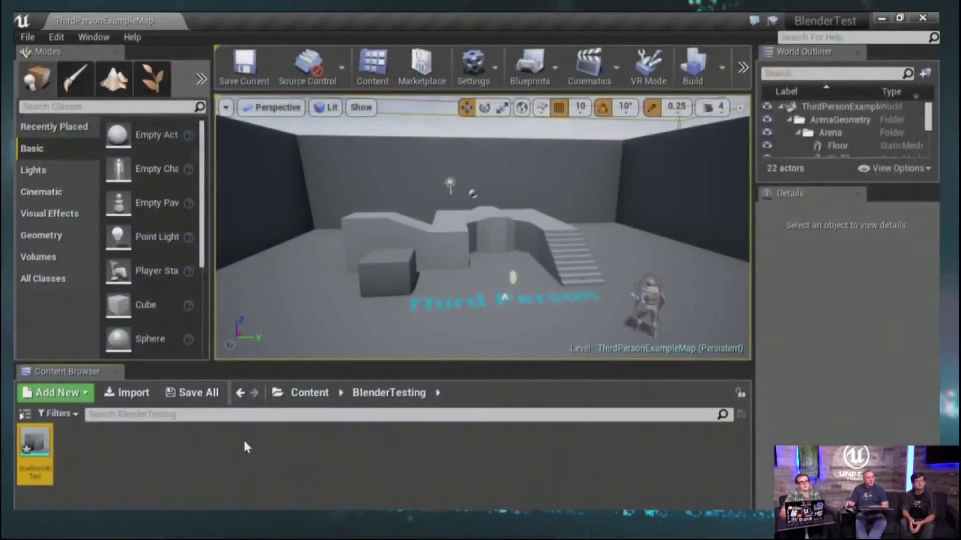
Delete the BoxSmoothTest mesh that was imported with computed normals.
right_click(39, 444)
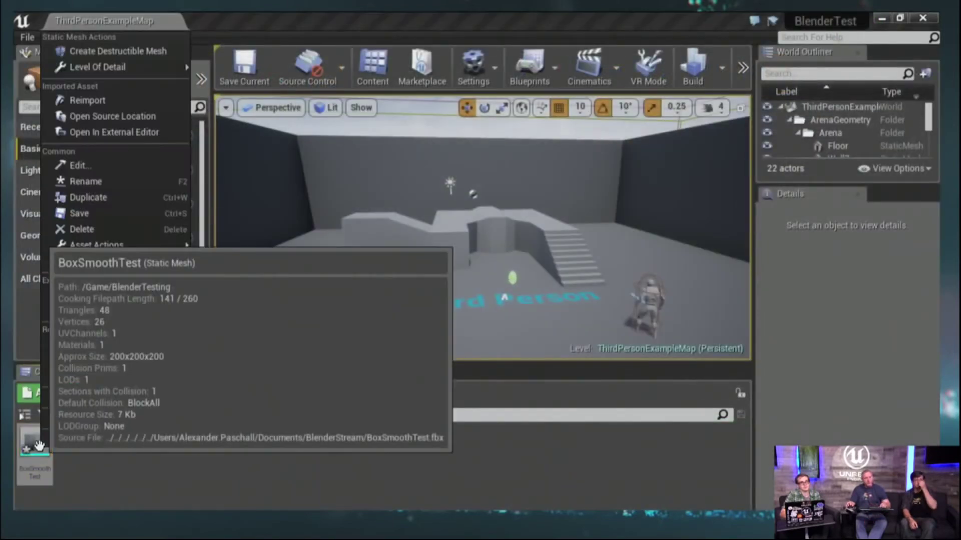
left_click(93, 229)
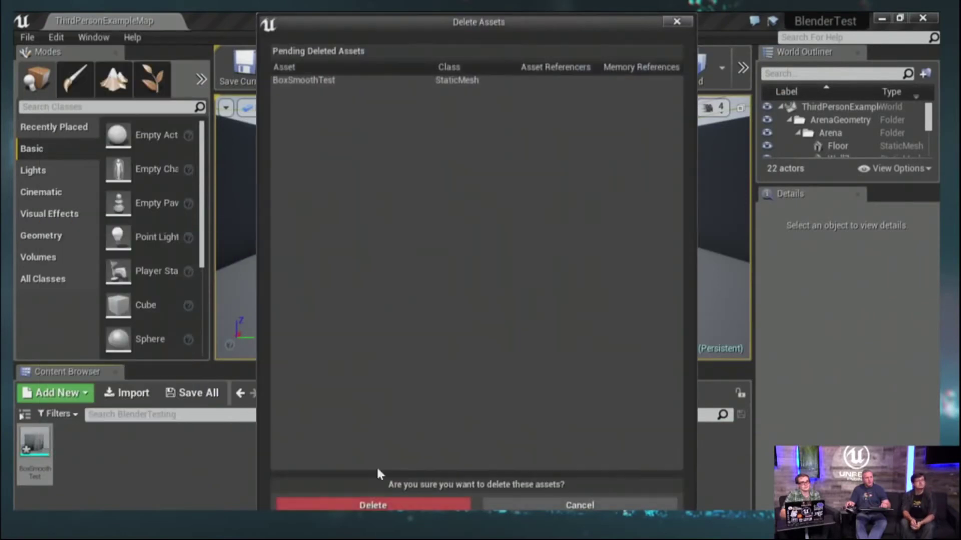
left_click(369, 507)
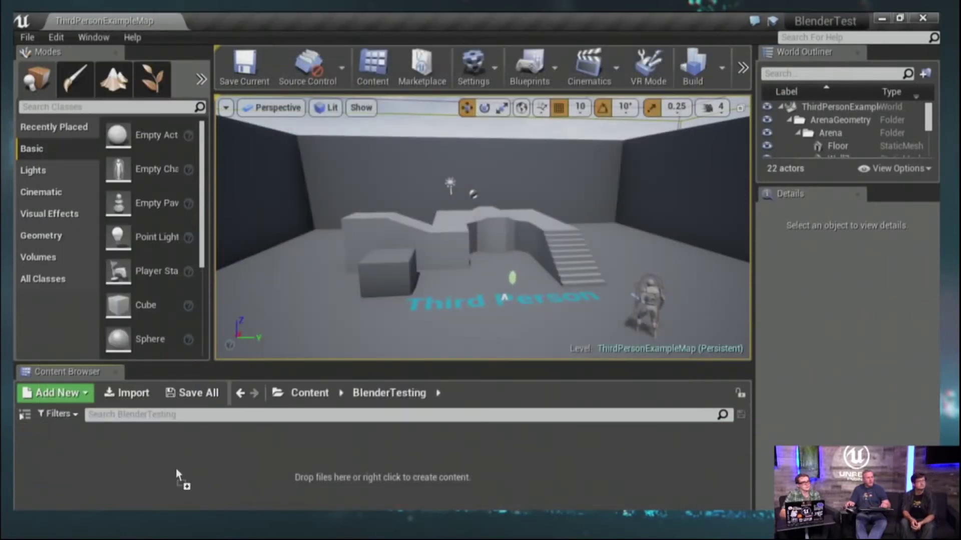
Import BoxSmoothTest.fbx again with Normal Import Method set to Import Normals and Tangents.
left_click_drag(178, 475, 211, 479)
left_click_drag(507, 163, 526, 45)
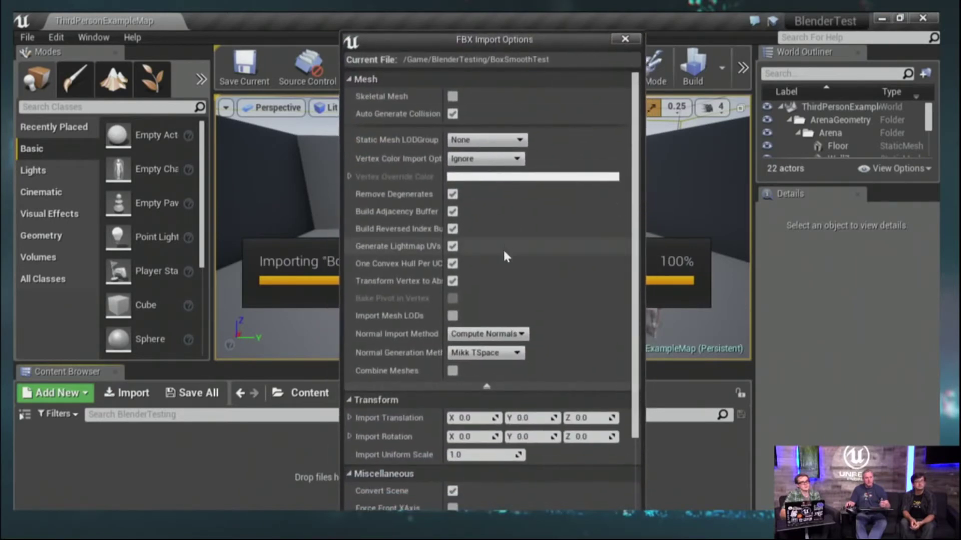
left_click(506, 335)
left_click(495, 366)
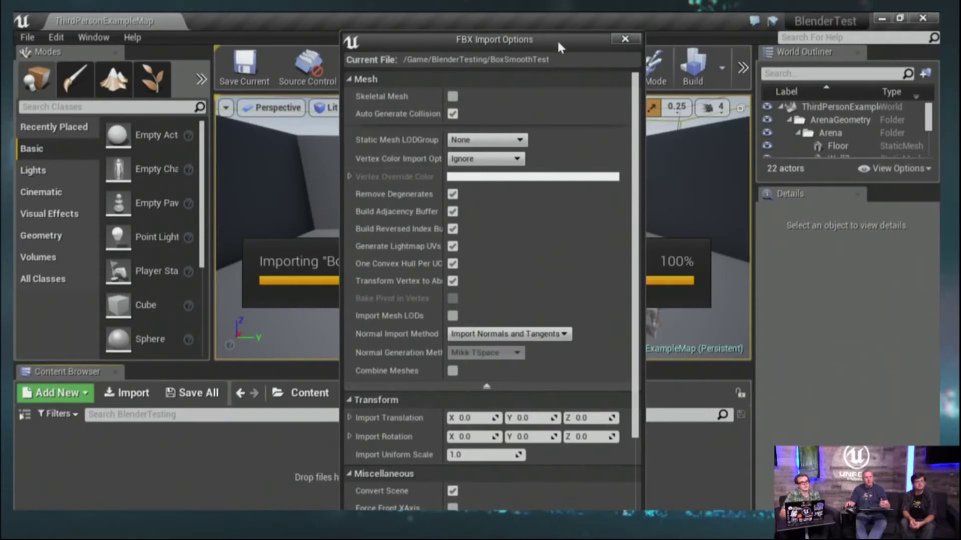
left_click_drag(557, 39, 563, 22)
key("Return")
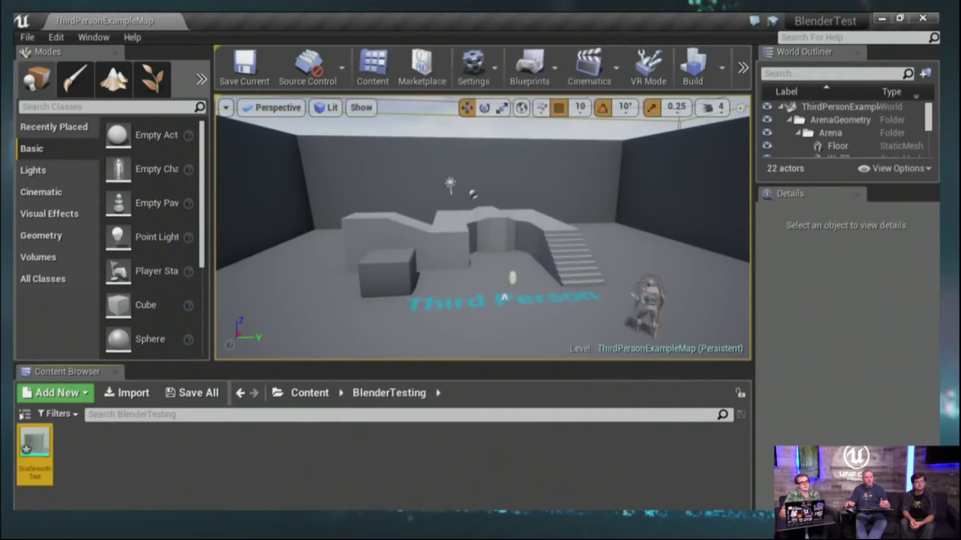
Open the reimported BoxSmoothTest mesh, examine the shading on its hard edges and rounded corner, and close the mesh editor.
double_click(47, 445)
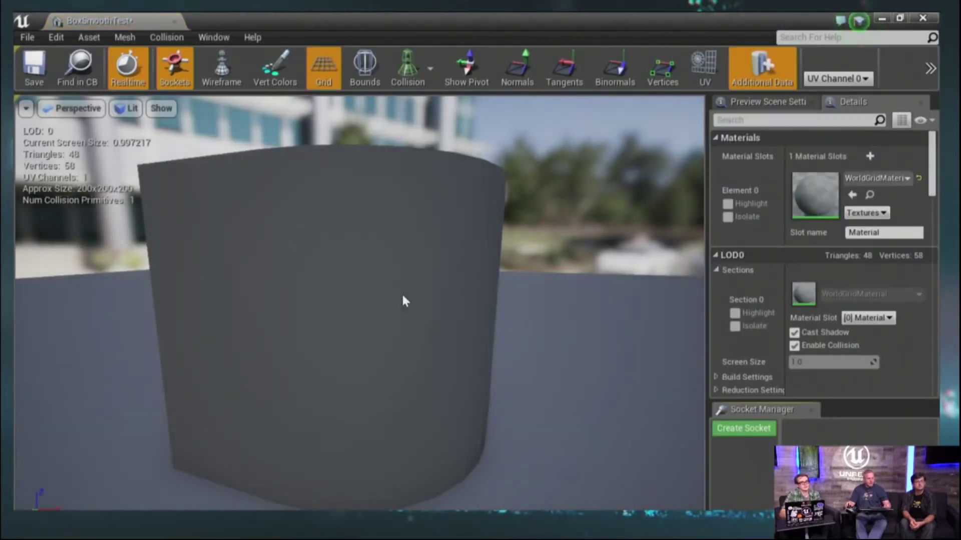
left_click_drag(403, 295, 167, 235)
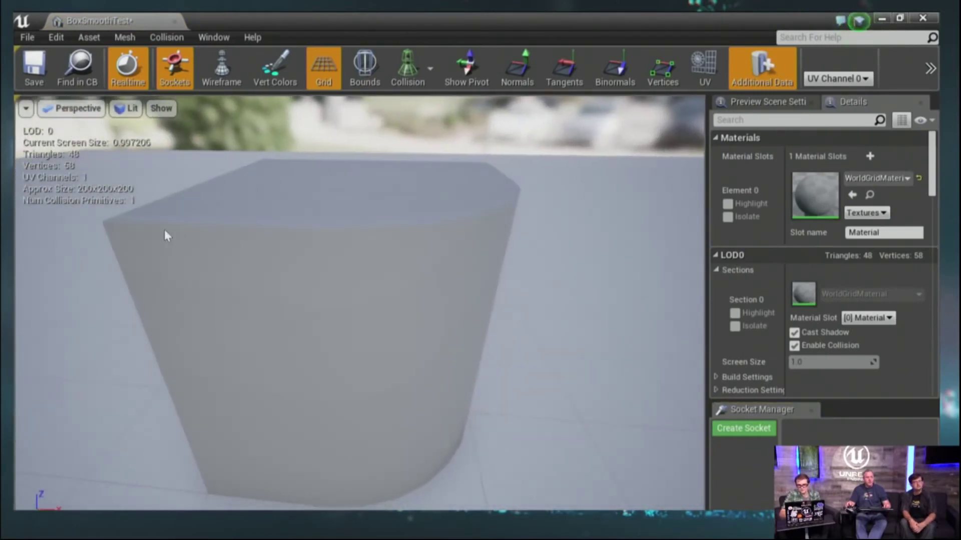
left_click_drag(374, 304, 537, 311)
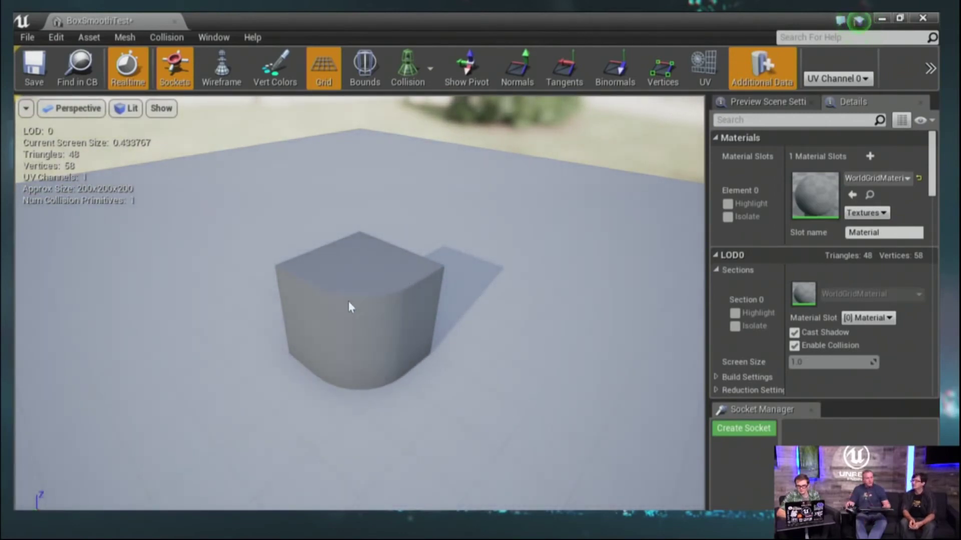
left_click_drag(348, 302, 328, 297)
scroll(335, 313, "up", 2)
scroll(335, 313, "up", 3)
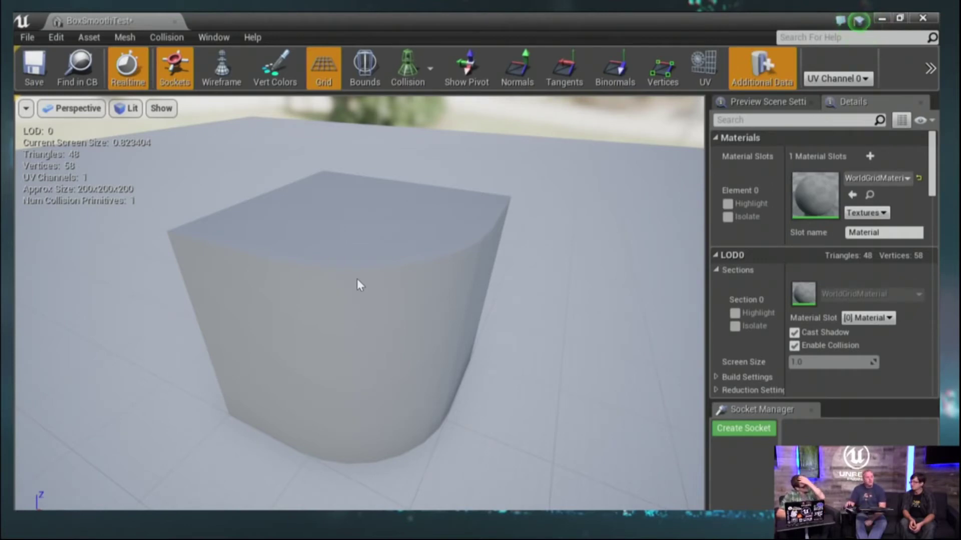
left_click(175, 21)
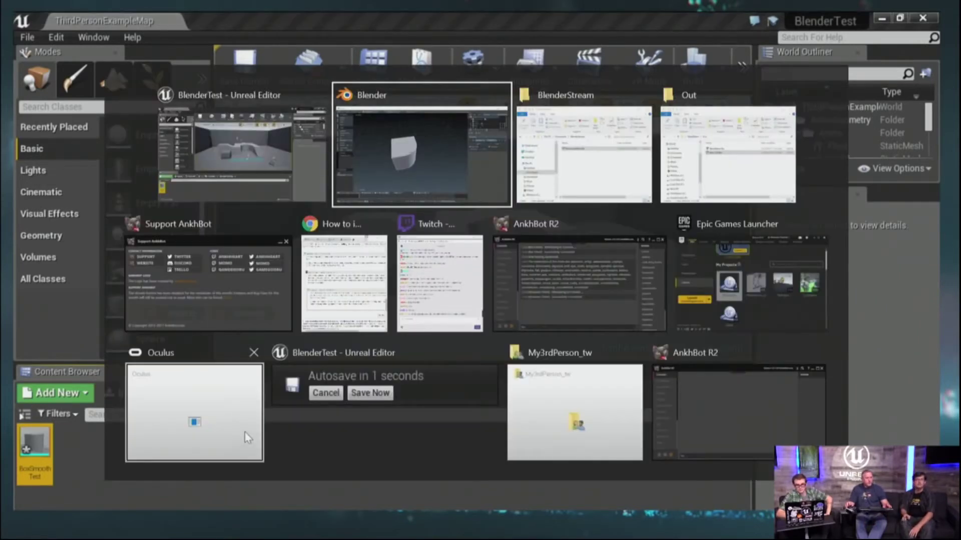
Switch to Blender and delete the rounded cube with the Edge Split modifier from the scene.
left_click(342, 203)
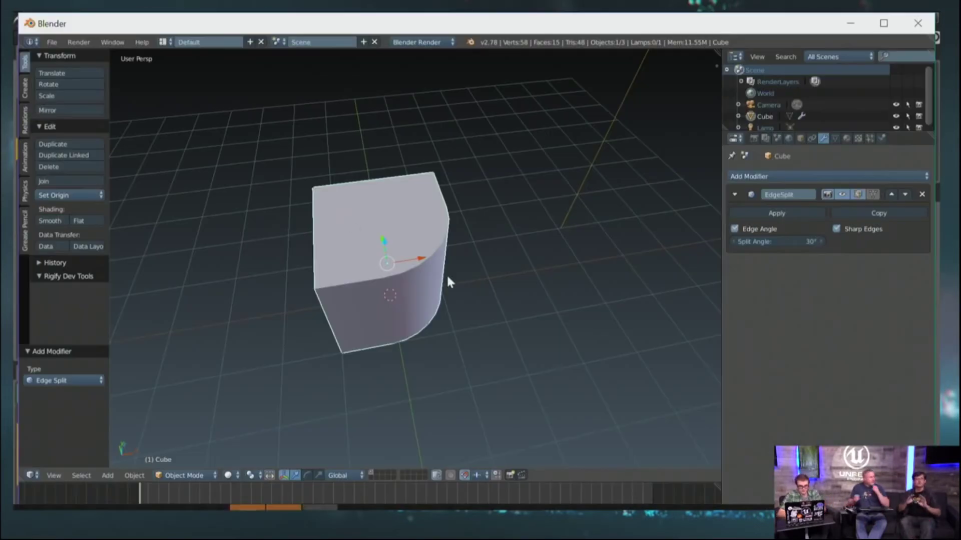
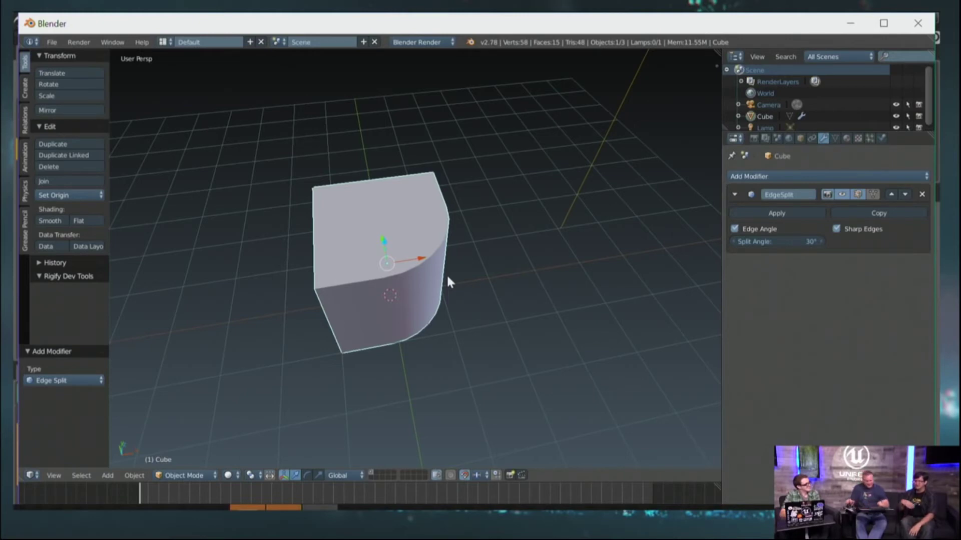
middle_click_drag(407, 247, 453, 284)
key("x")
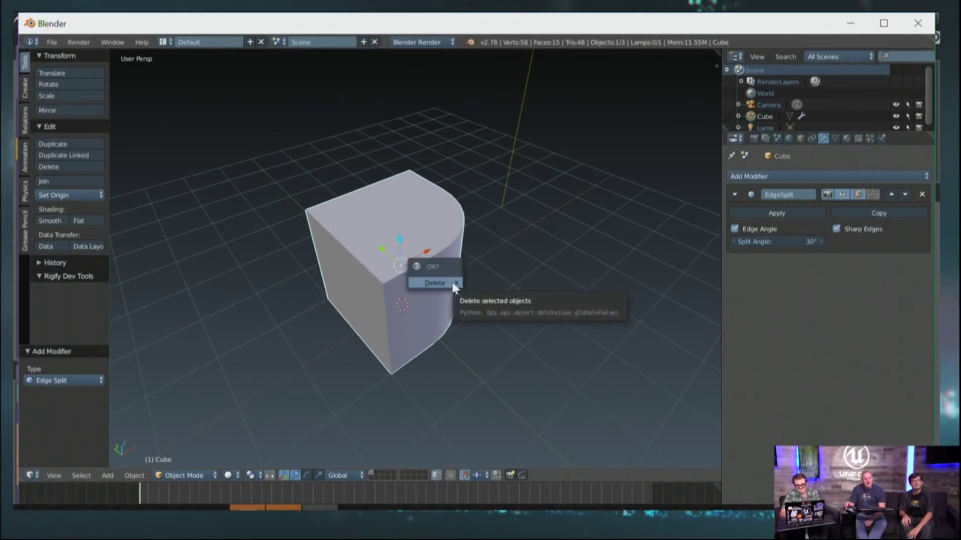
left_click(455, 284)
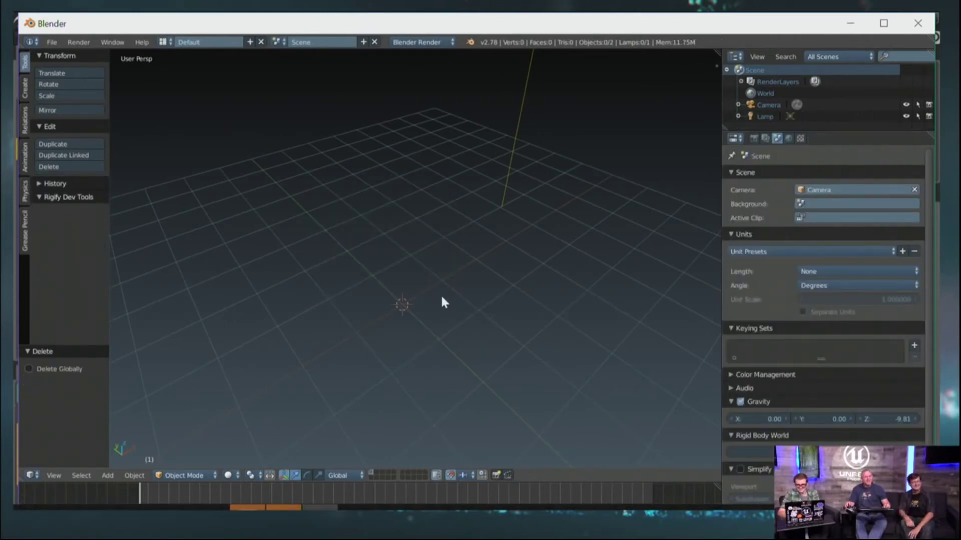
Add a new cube mesh to the empty scene.
middle_click_drag(441, 300, 432, 293)
key("shift+a")
mouse_move(434, 295)
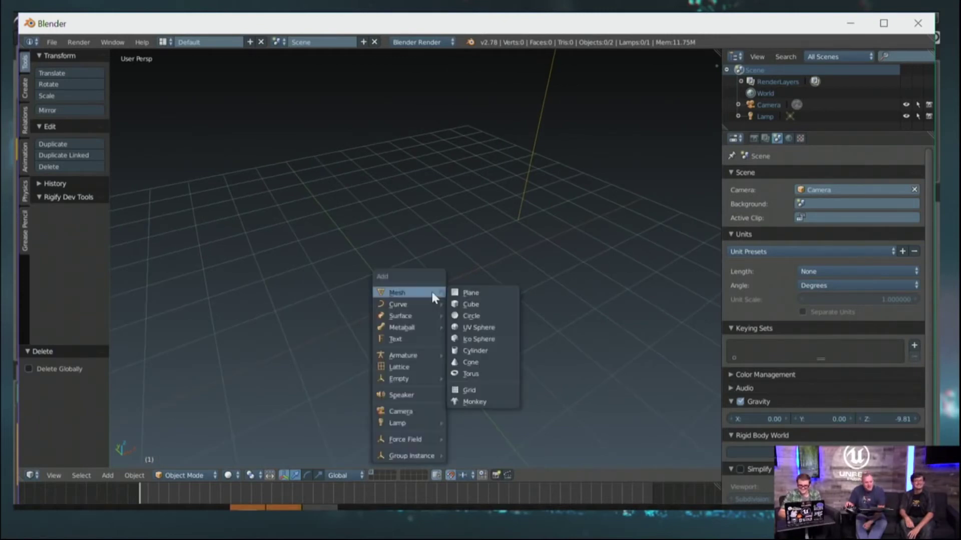
left_click(481, 306)
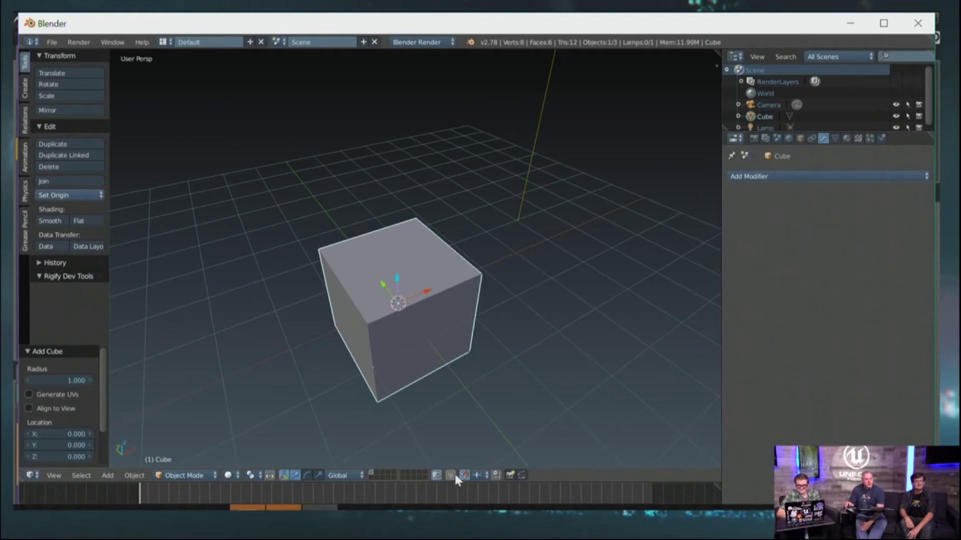
Move the new cube up 1 unit along the Z axis, away from the scene origin.
left_click_drag(400, 281, 391, 245)
key("ctrl+z")
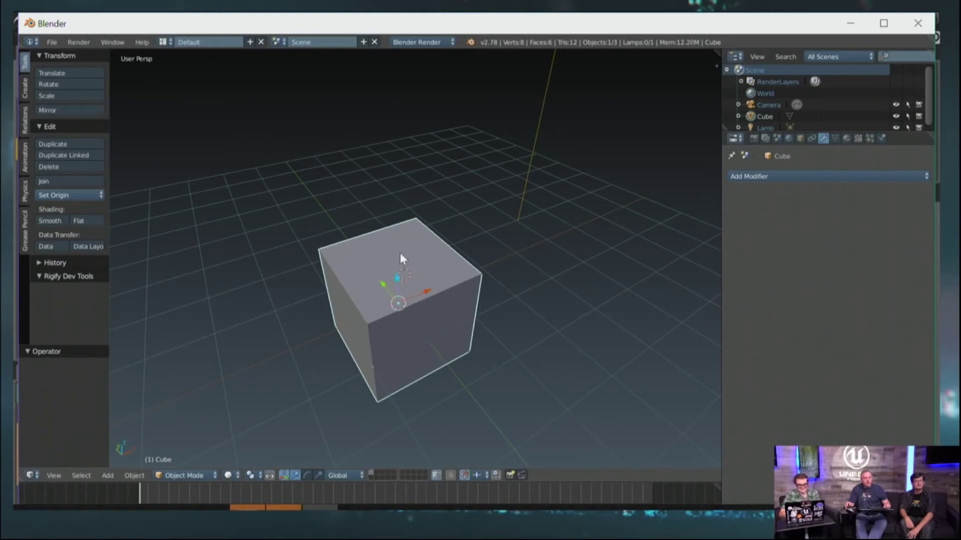
left_click_drag(398, 277, 392, 235)
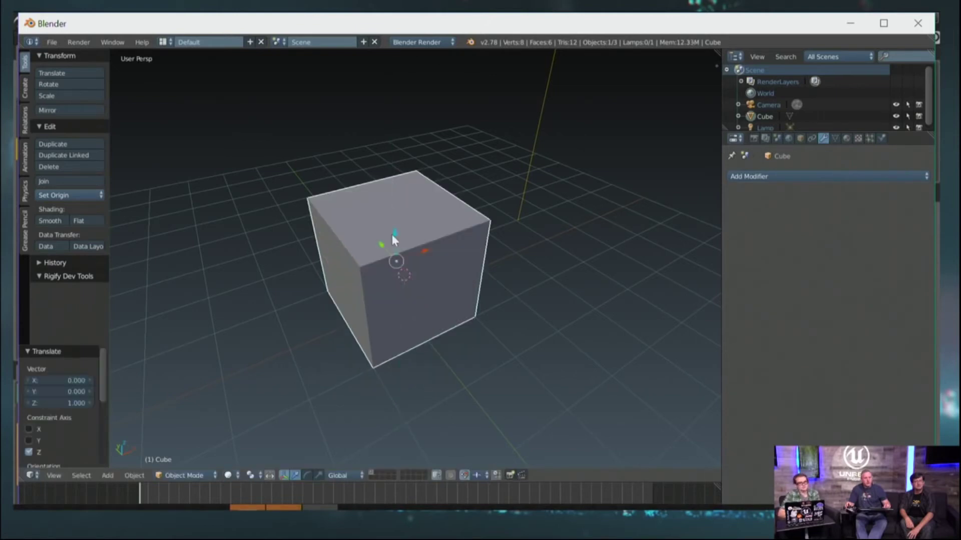
middle_click_drag(392, 236, 416, 326)
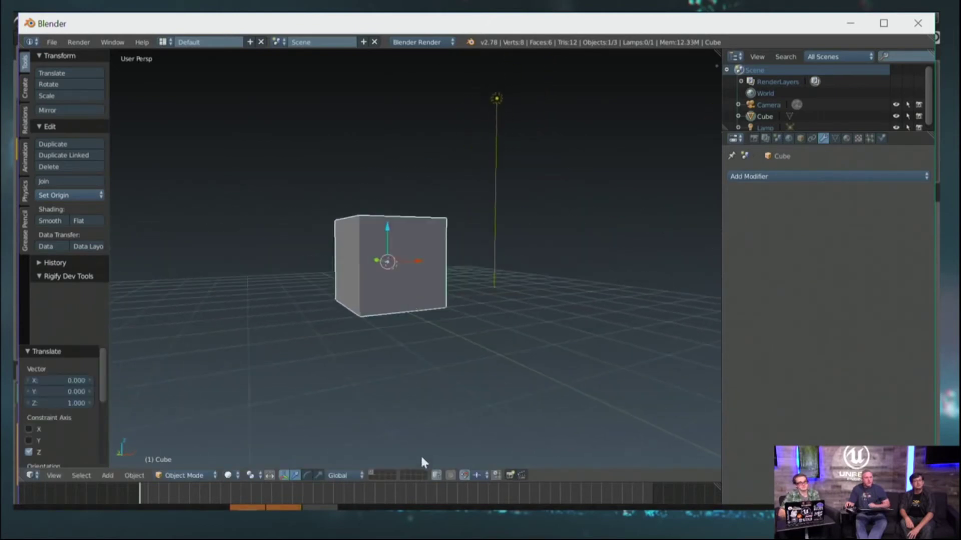
middle_click_drag(359, 256, 442, 307)
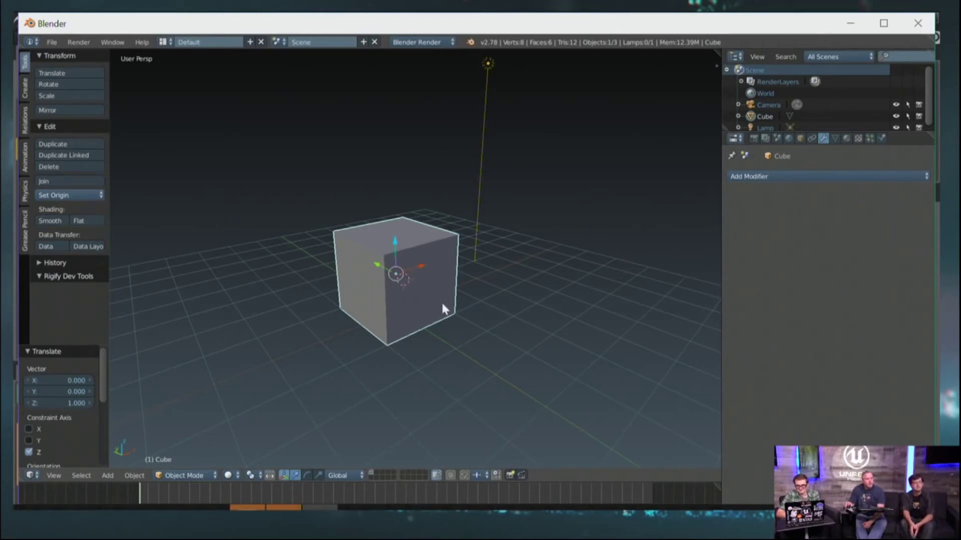
middle_click_drag(479, 305, 467, 324)
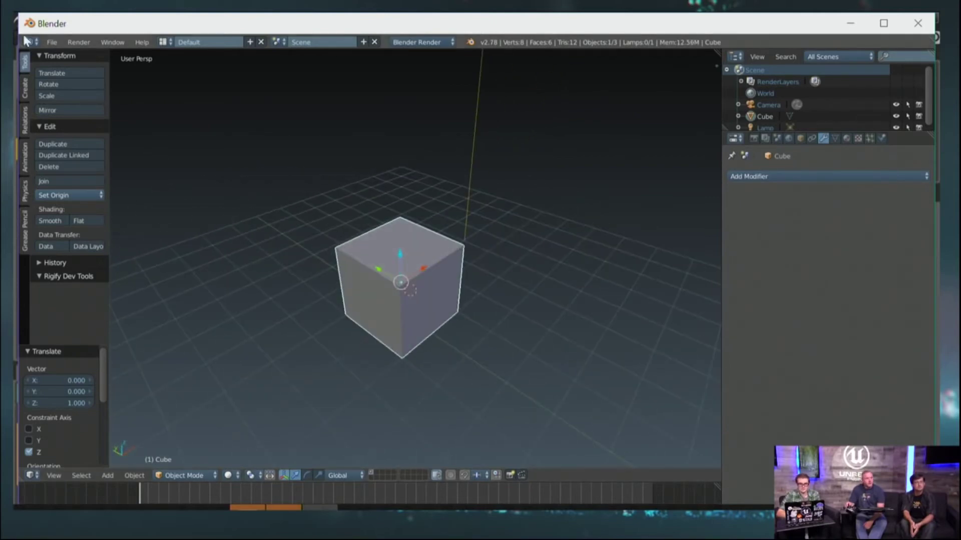
Export the selected cube as FBX with Tangent Space enabled and Face smoothing, overwriting BoxSmoothTest.fbx.
left_click(50, 42)
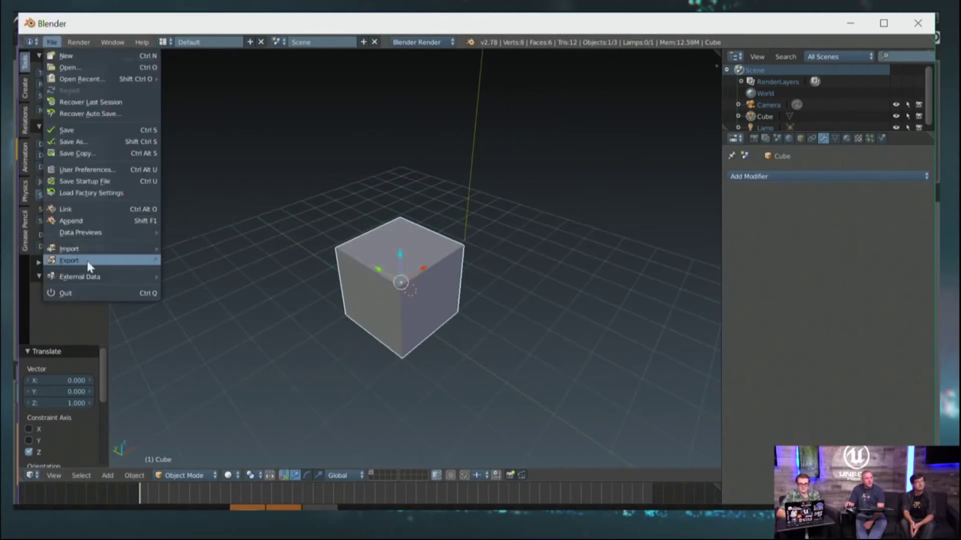
mouse_move(87, 260)
left_click(218, 295)
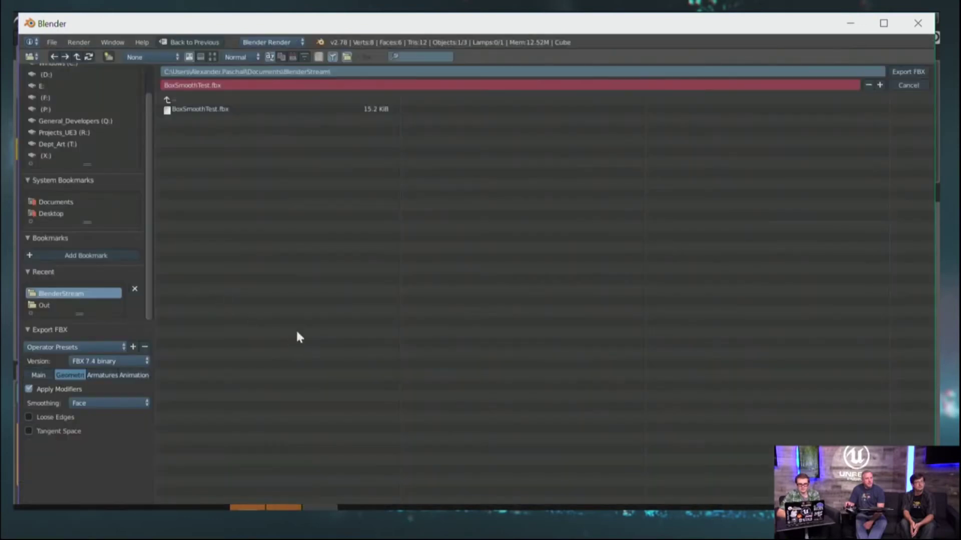
left_click(173, 109)
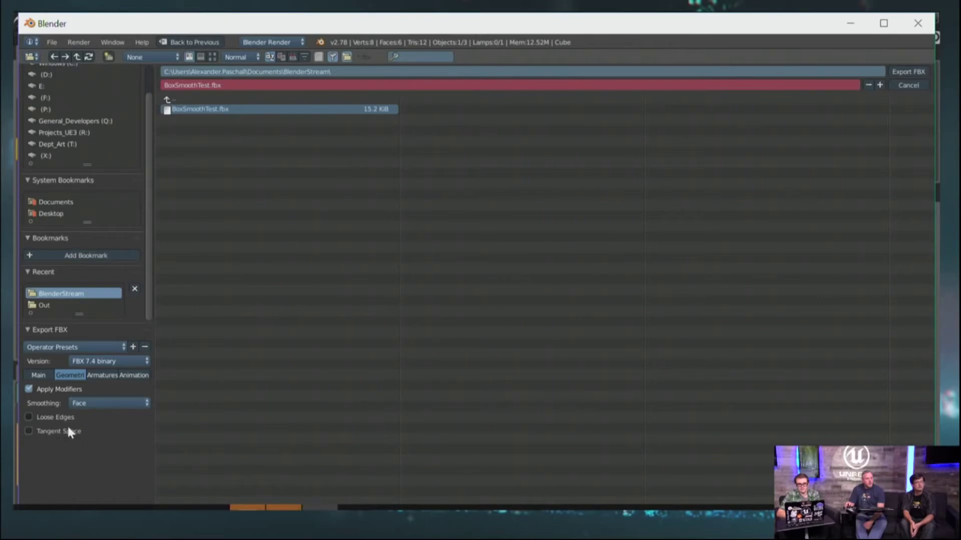
left_click(68, 347)
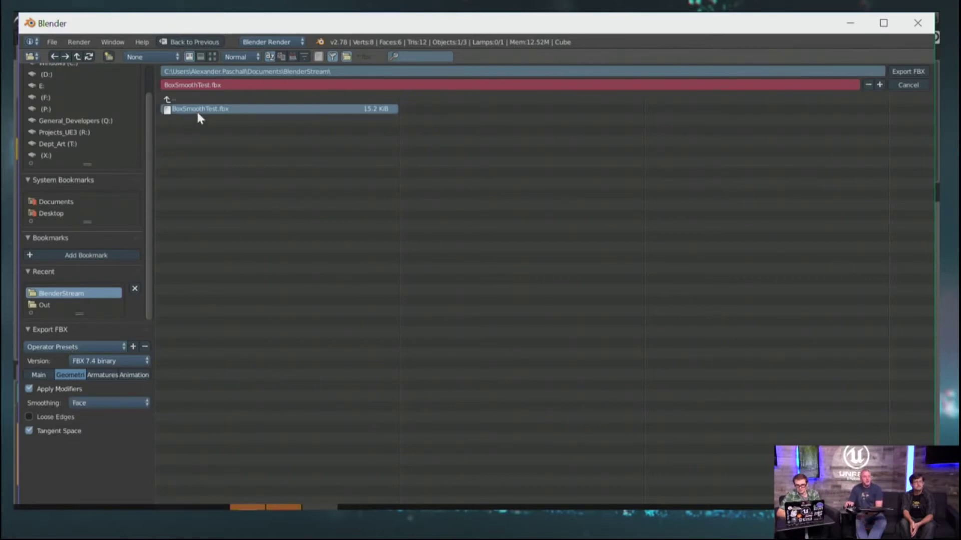
left_click(40, 376)
left_click(56, 375)
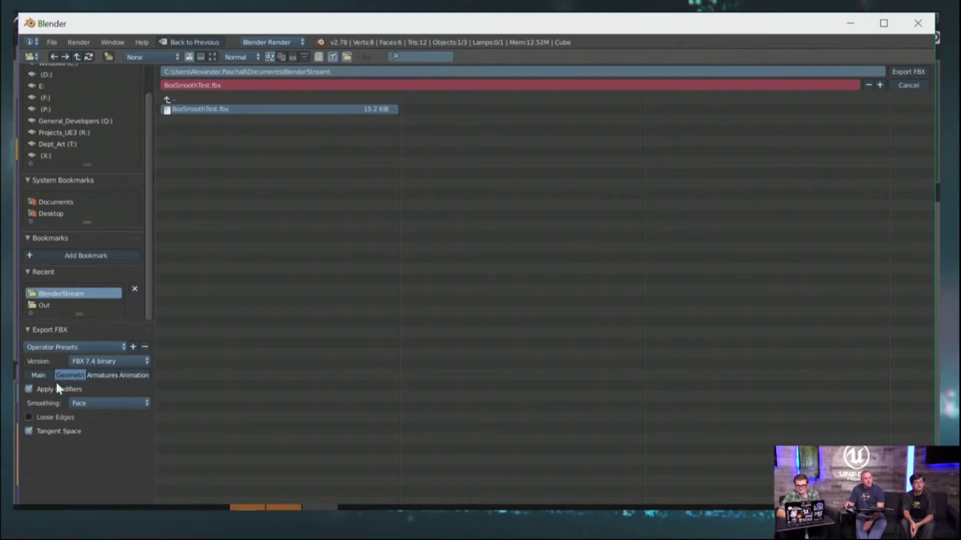
left_click(39, 376)
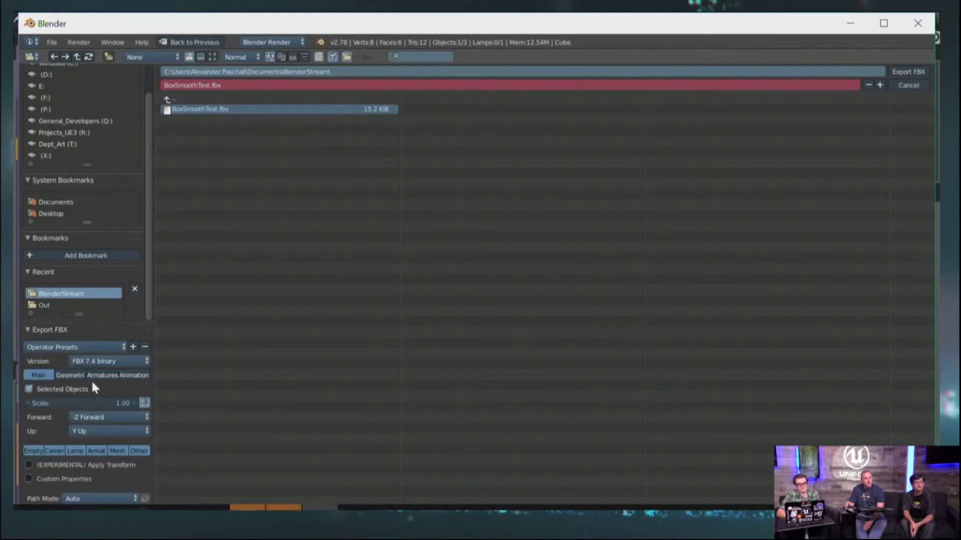
left_click(907, 71)
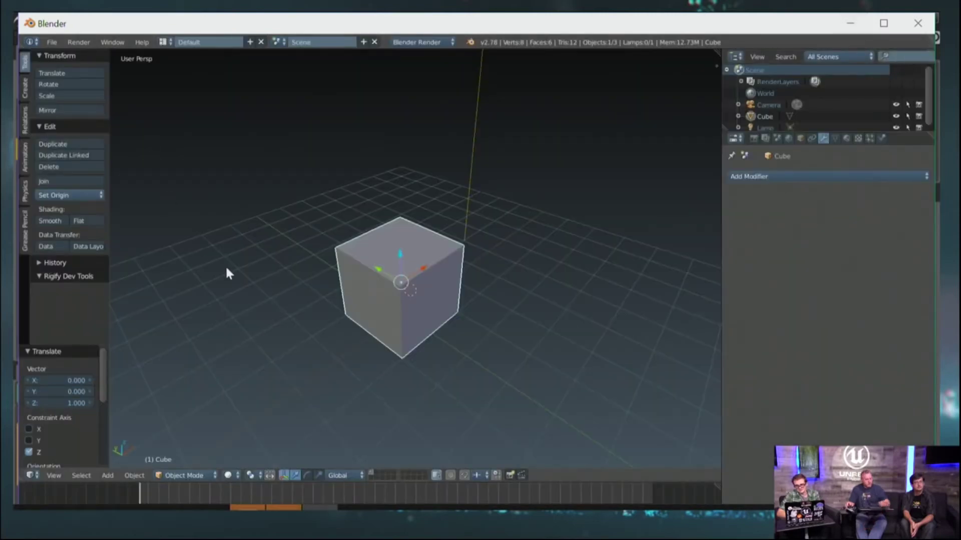
Switch to Unreal Editor, reimport the BoxSmoothTest mesh, and place it on the arena floor in the level.
key("alt+Tab")
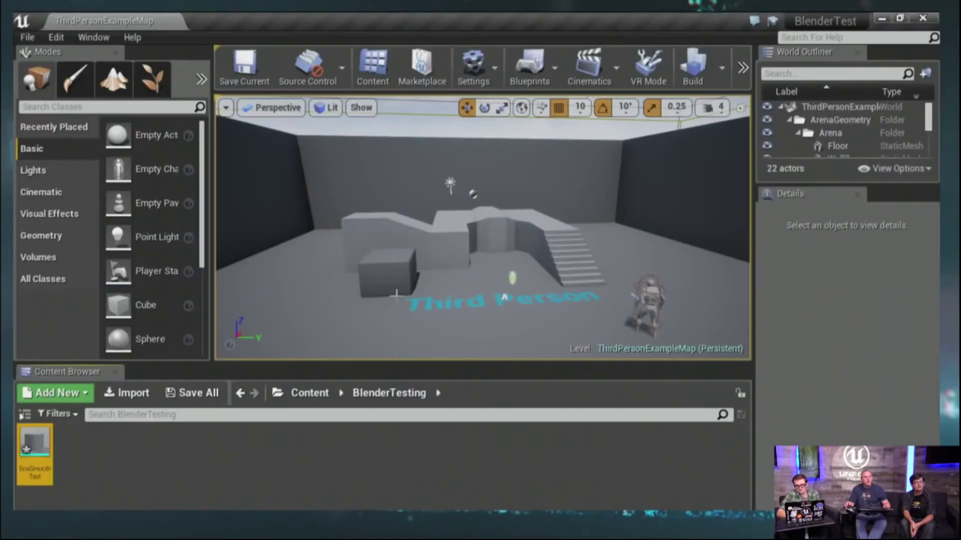
right_click(35, 441)
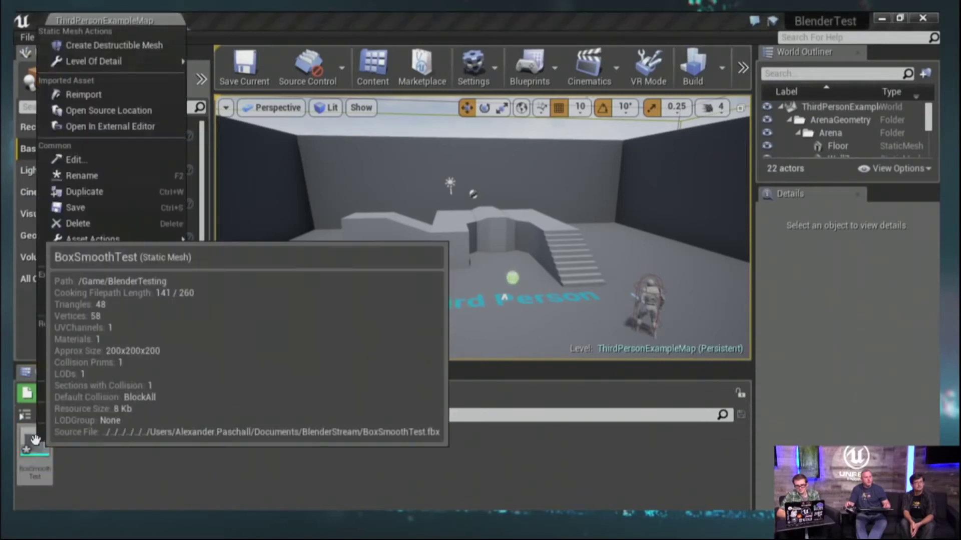
left_click(84, 95)
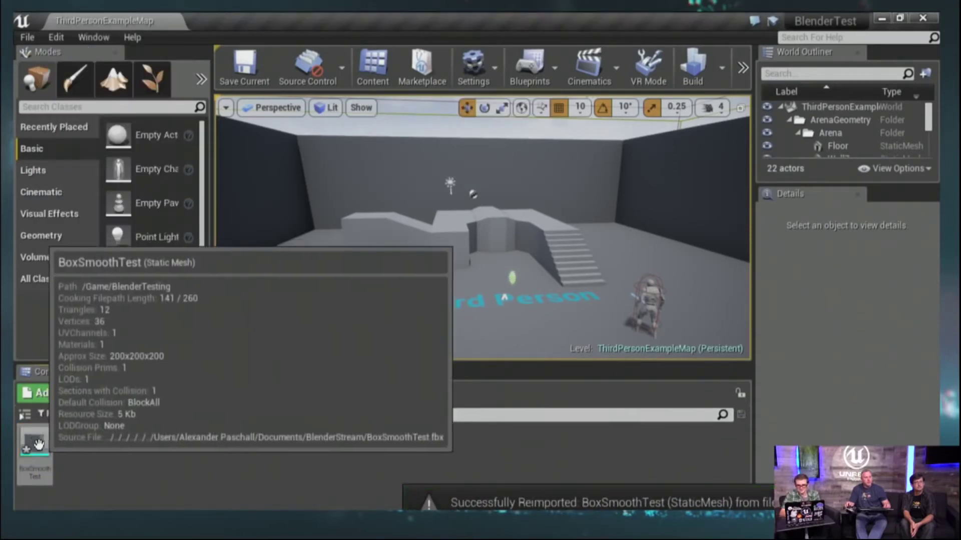
right_click_drag(451, 225, 500, 226)
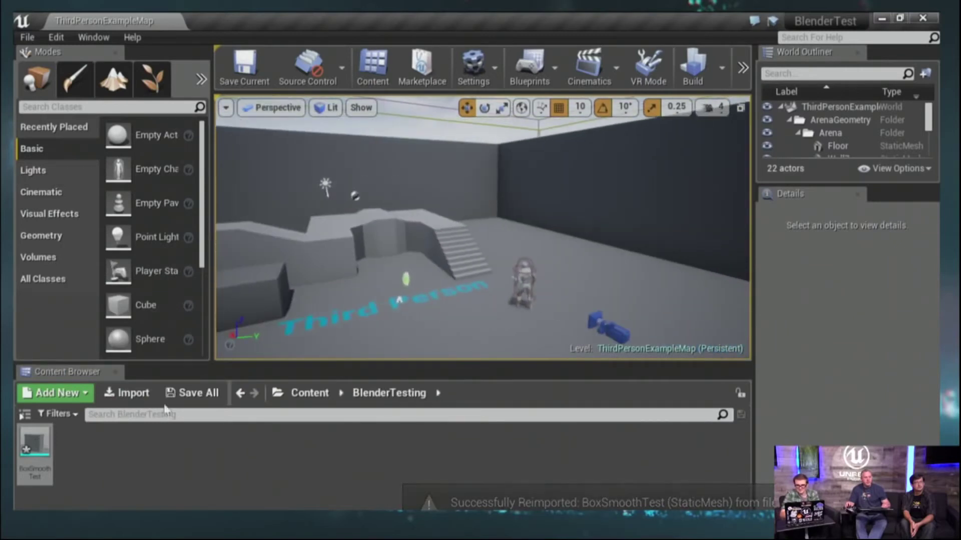
left_click_drag(42, 441, 445, 329)
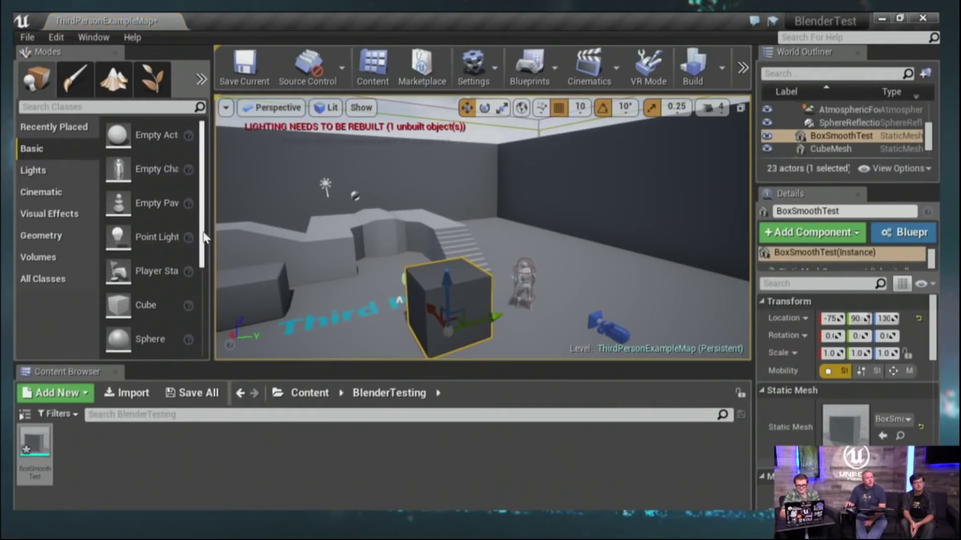
Place a basic Cube on the floor beside the BoxSmoothTest box and raise it to a Z location of 180.
scroll(352, 259, "down", 3)
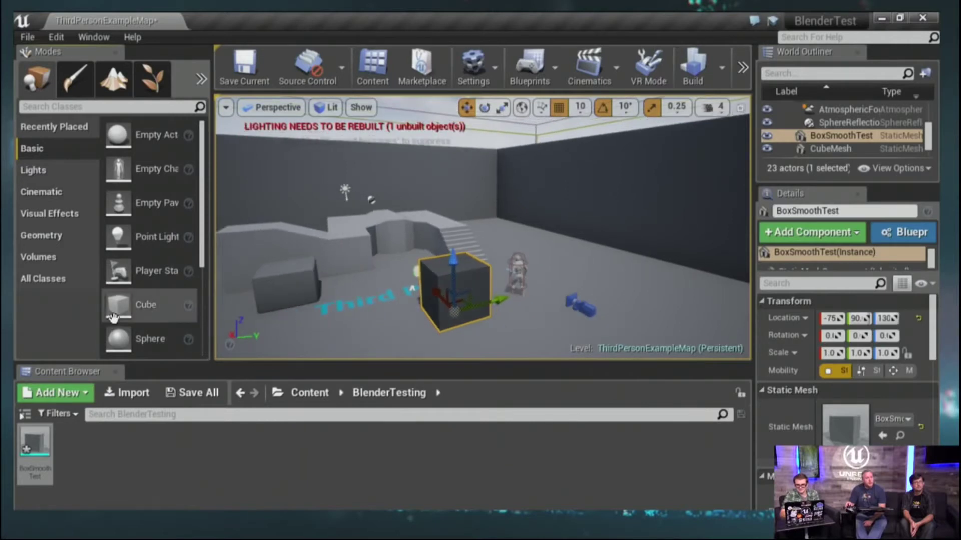
left_click_drag(114, 318, 400, 316)
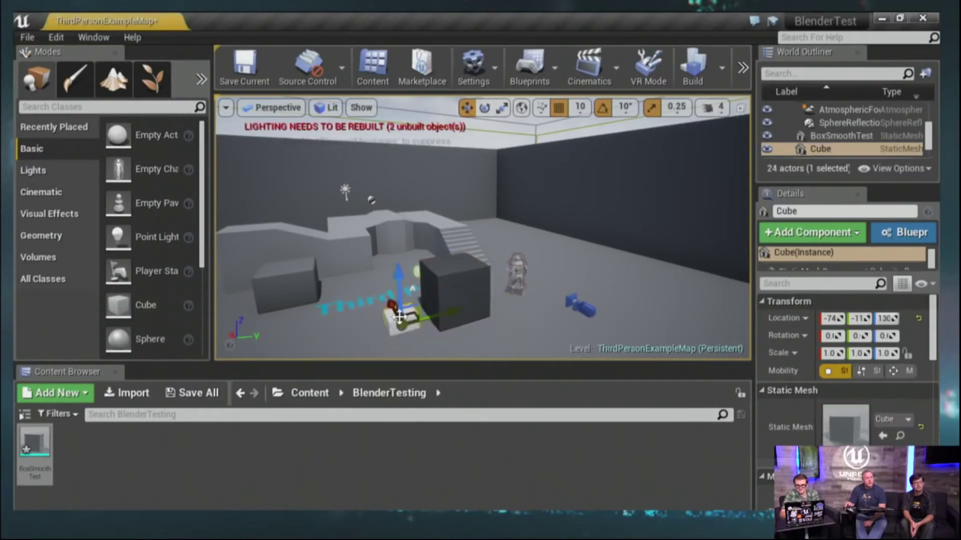
left_click_drag(393, 267, 394, 273)
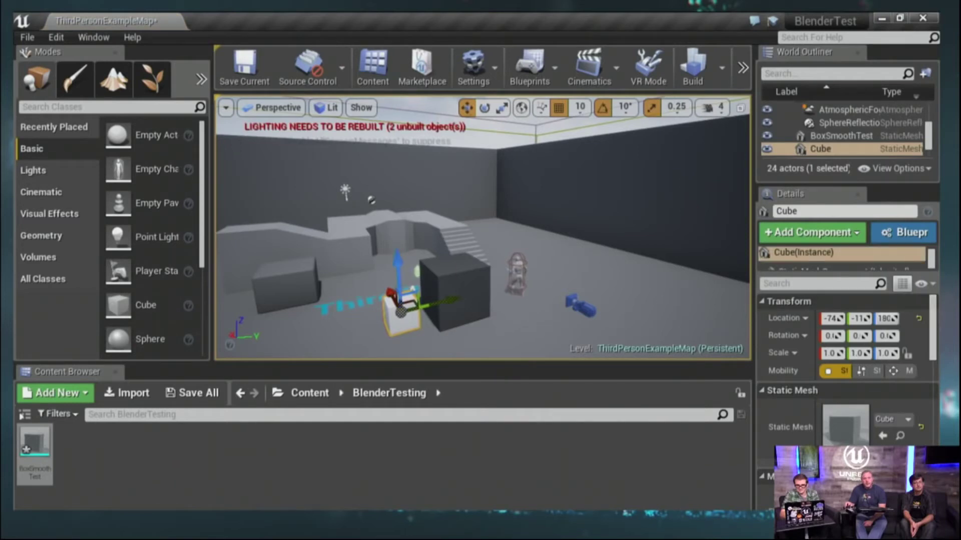
Set the basic Cube's scale to 2 on the X, Y and Z axes.
left_click(832, 353)
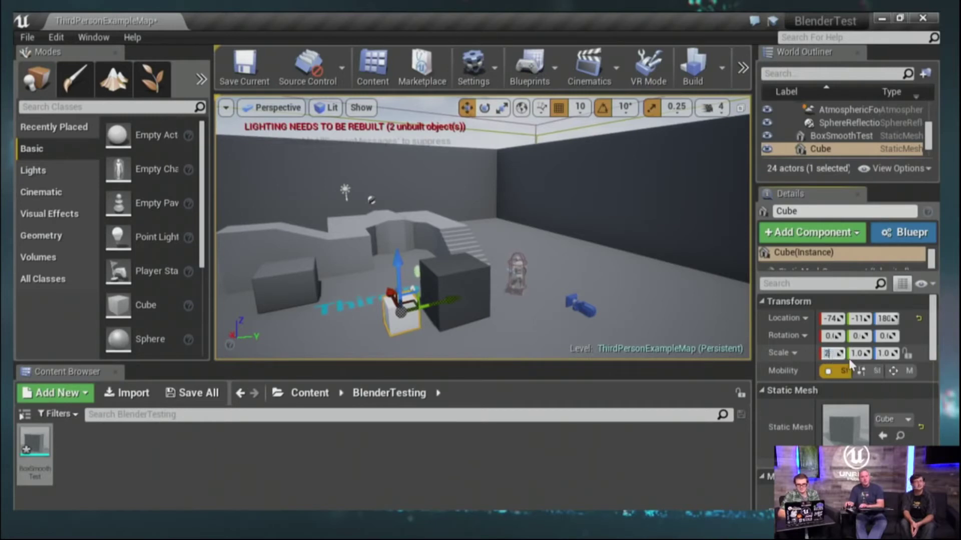
type("2")
key("Tab")
type("2")
left_click(884, 353)
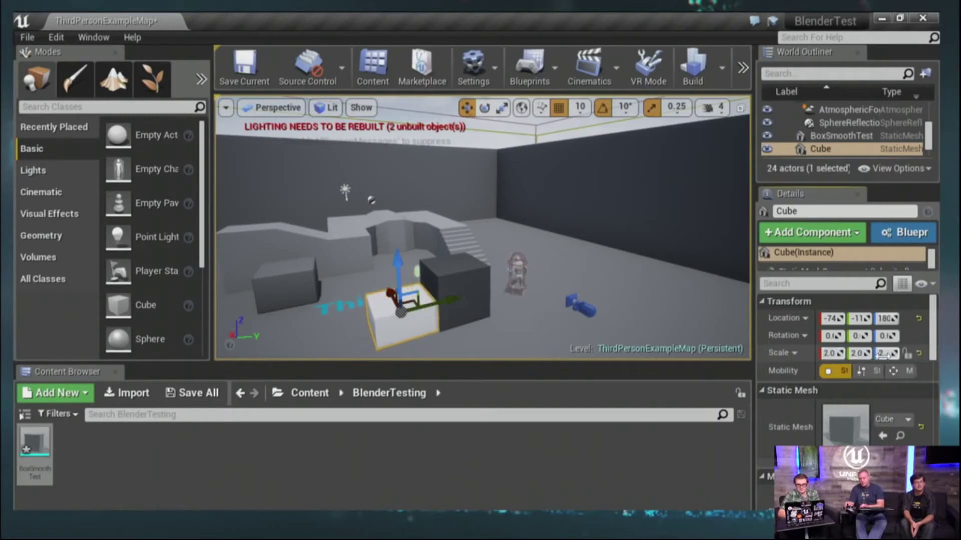
type("2")
key("Return")
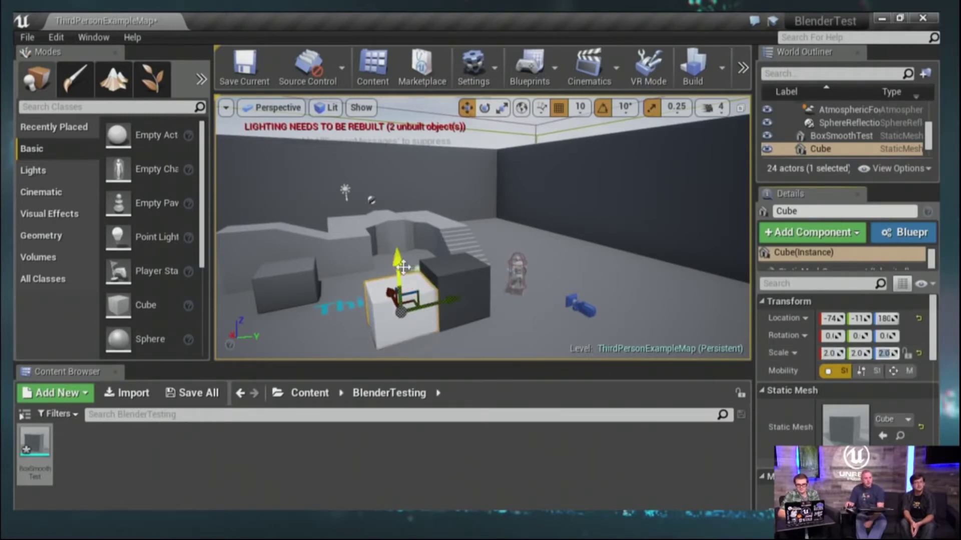
Raise the scaled Cube to a Z location of 230 so it rests on the floor.
left_click_drag(403, 267, 404, 256)
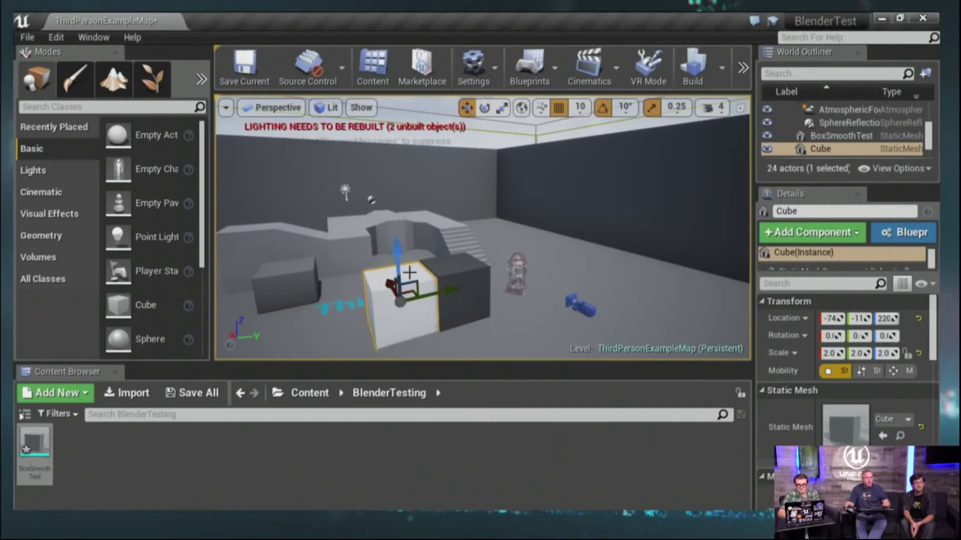
key("f")
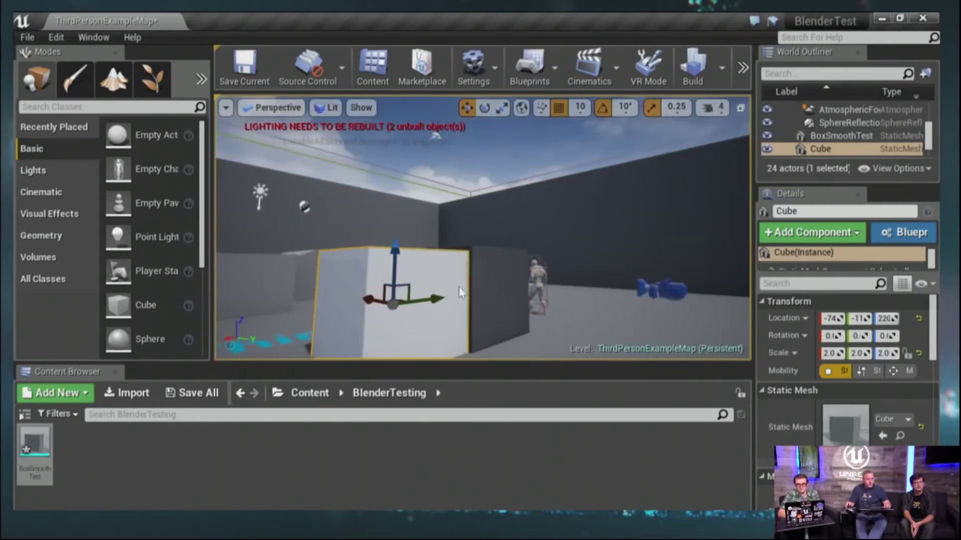
left_click_drag(395, 248, 392, 219)
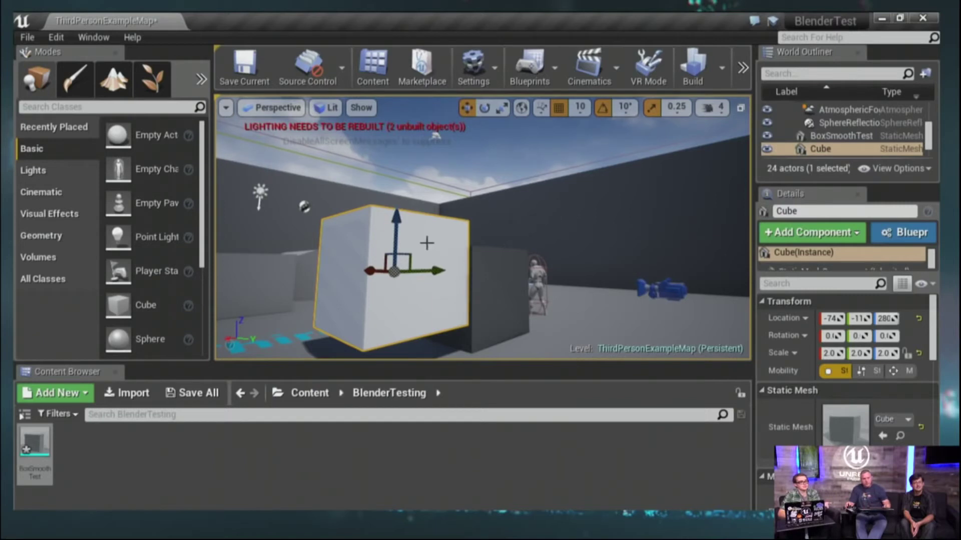
left_click_drag(395, 223, 394, 247)
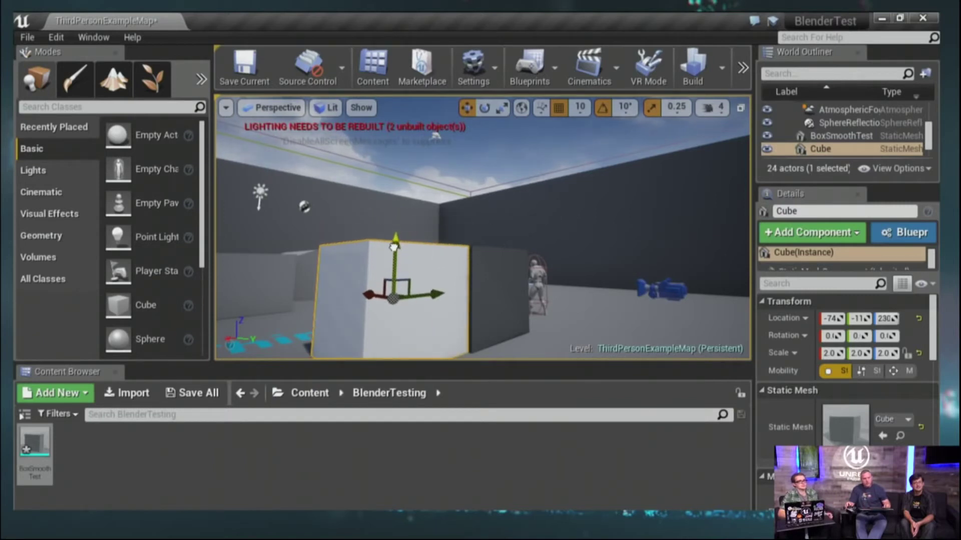
Move the Cube along X and Y until it overlaps the BoxSmoothTest box, to compare their sizes.
right_click_drag(459, 290, 441, 320)
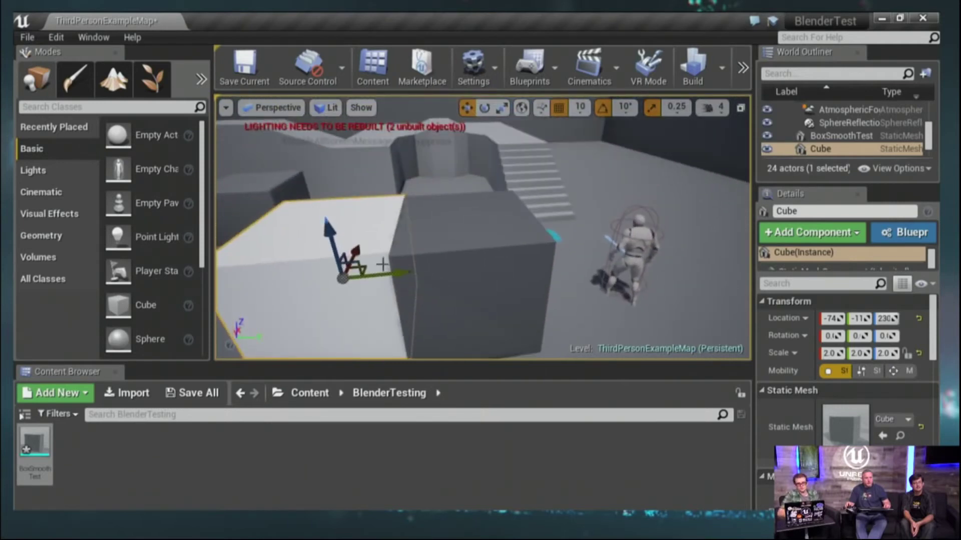
right_click_drag(381, 262, 390, 260)
left_click_drag(369, 223, 359, 230)
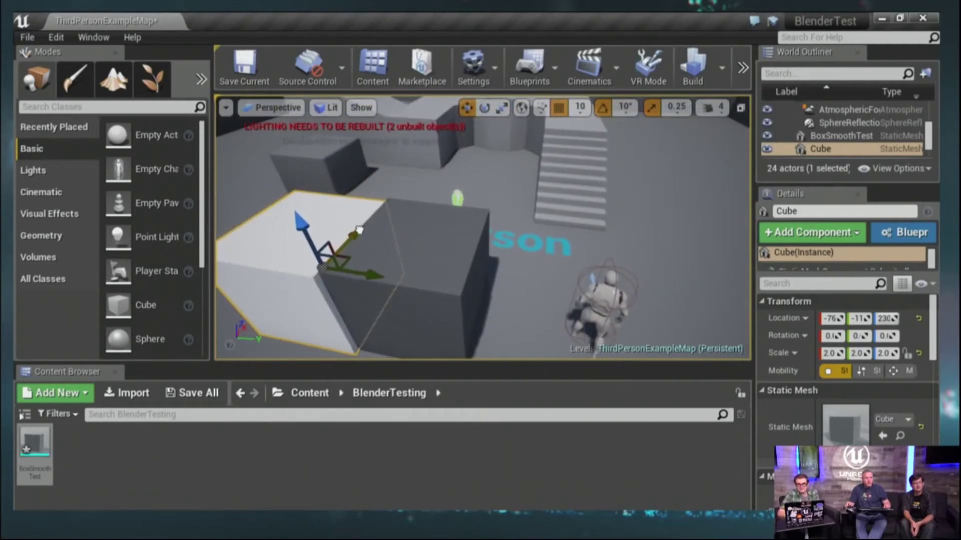
left_click_drag(369, 270, 466, 235)
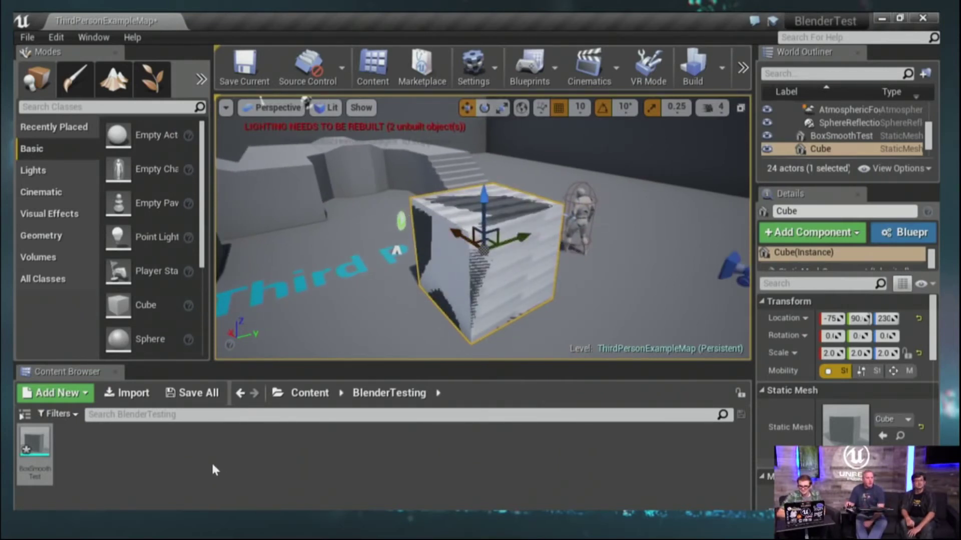
Switch to Blender and show the scene's unit settings.
key("alt+Tab")
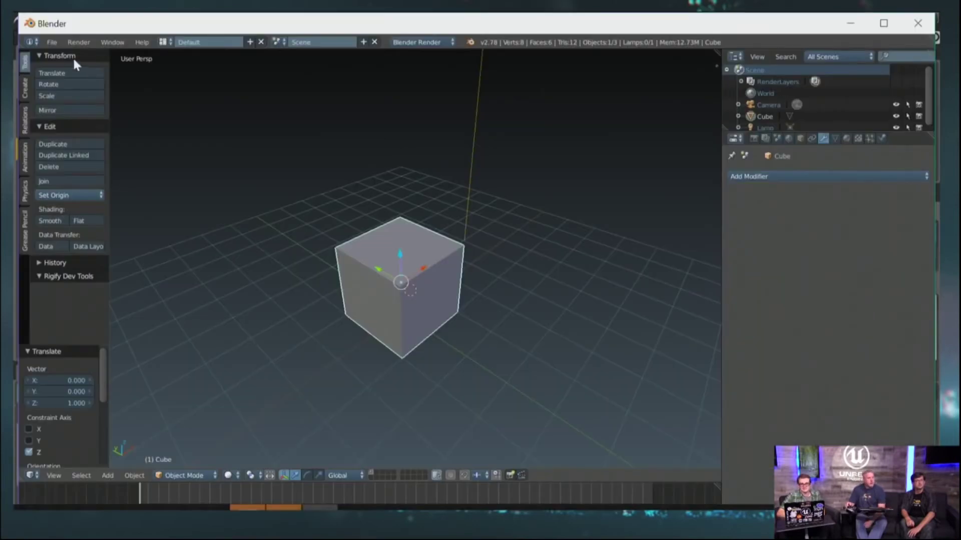
left_click(53, 42)
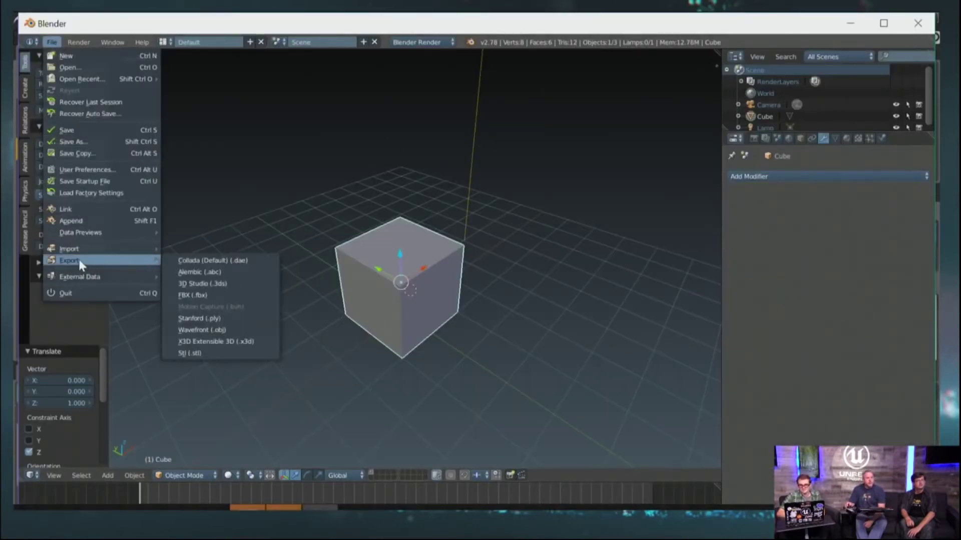
left_click(776, 139)
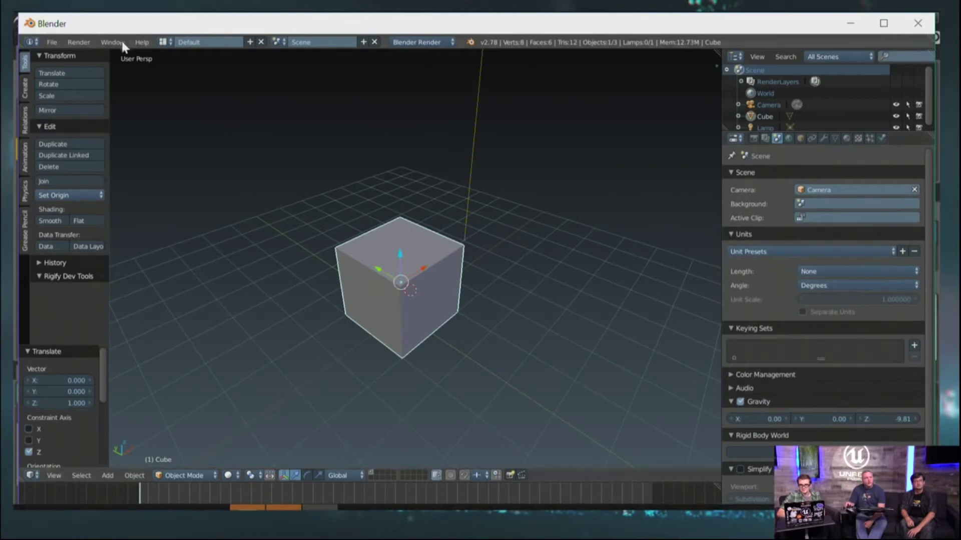
Review the scale and axis options in the FBX export settings, and cancel the export.
left_click(52, 43)
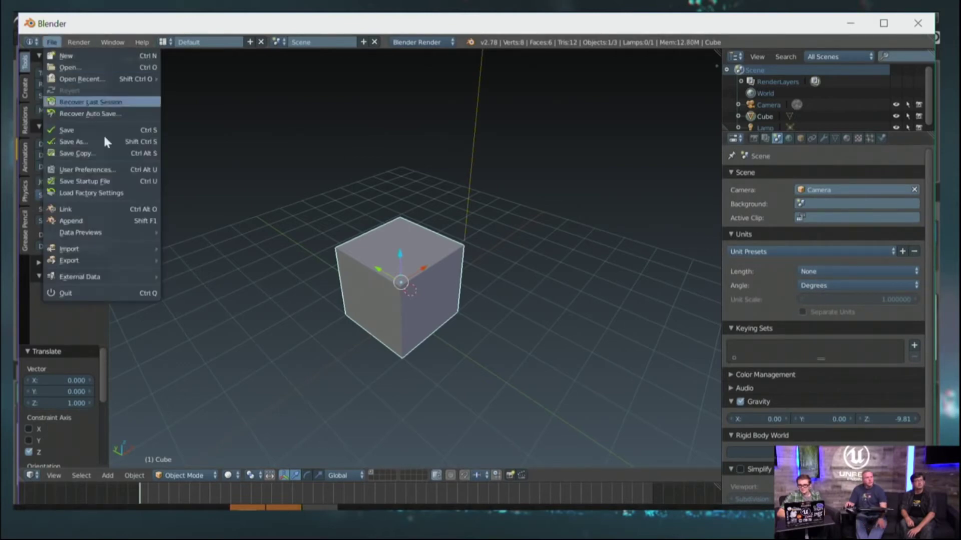
mouse_move(76, 252)
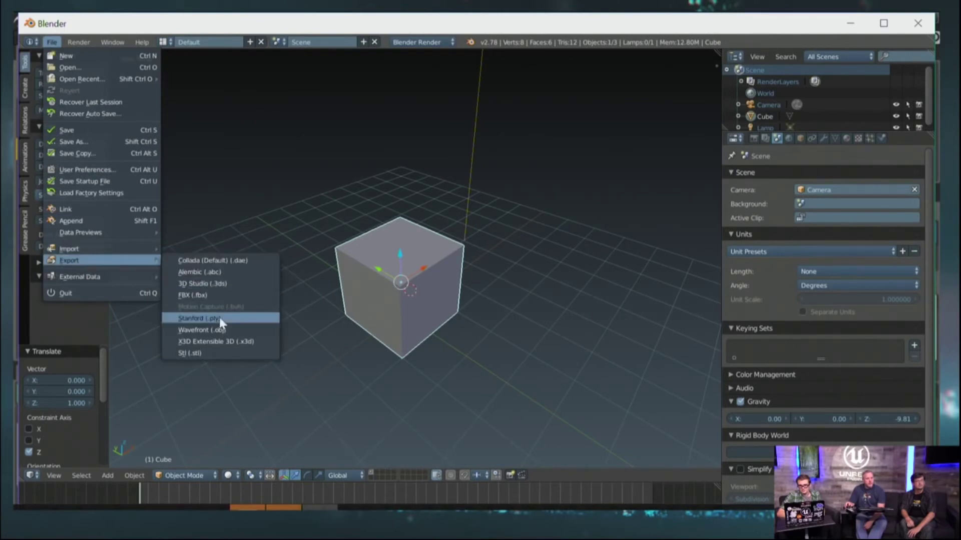
left_click(203, 295)
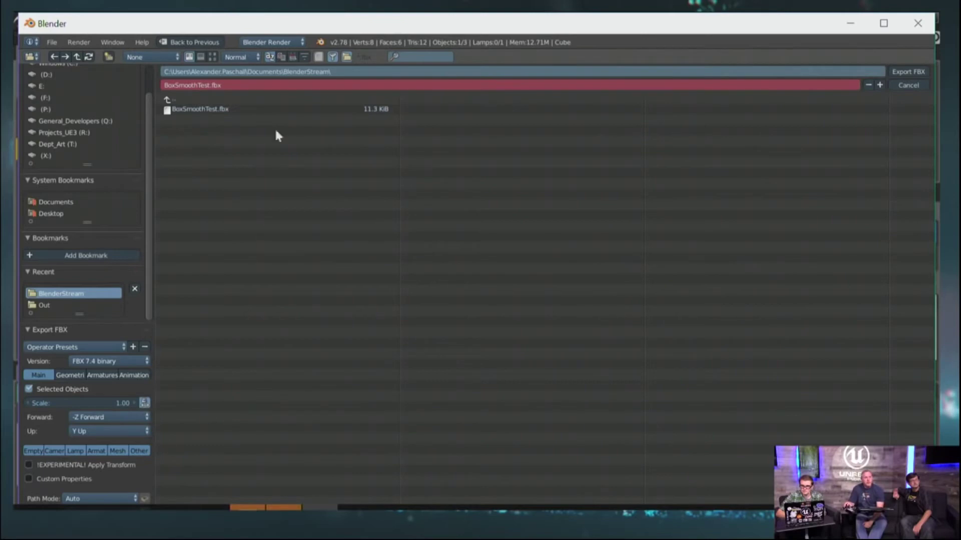
left_click(909, 86)
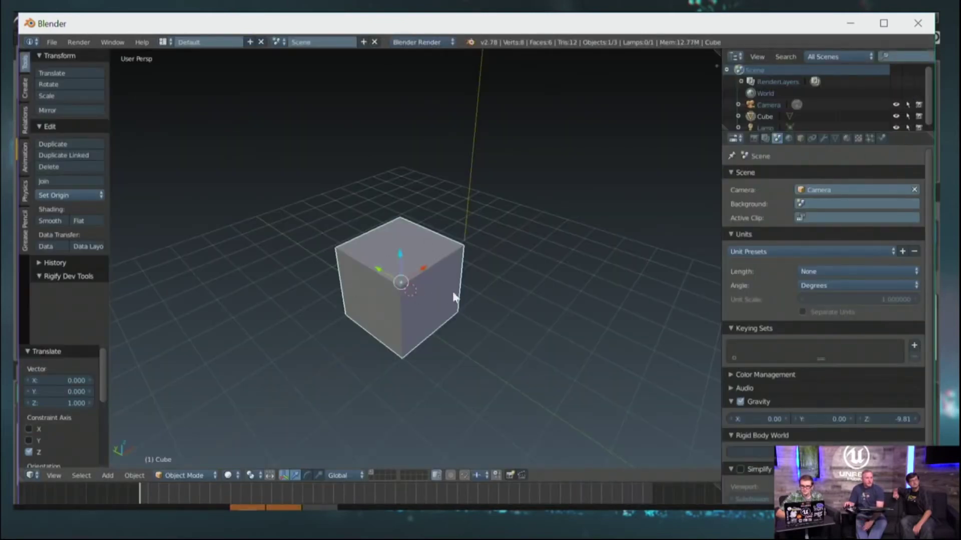
Apply the Meters unit preset to the scene and set the unit scale to 0.01.
scroll(419, 280, "up", 2)
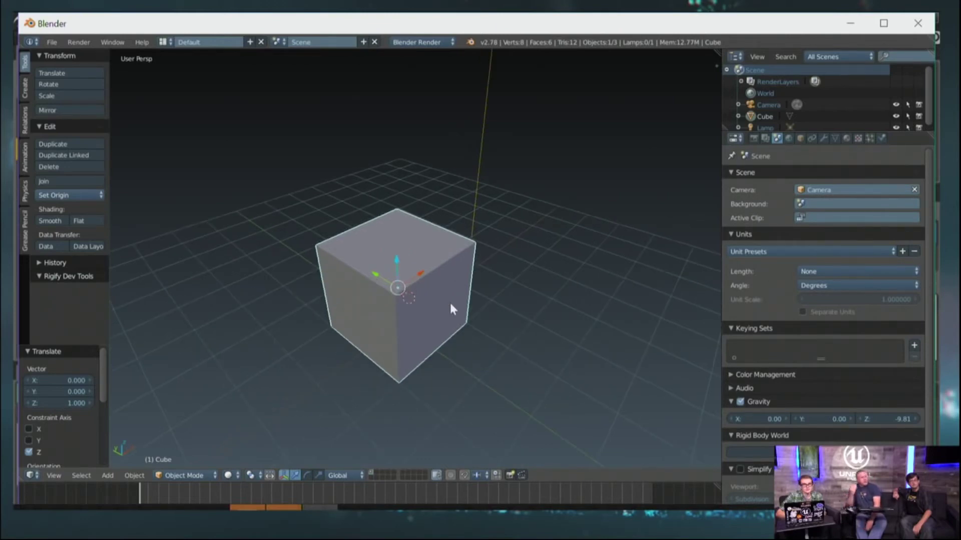
left_click(780, 251)
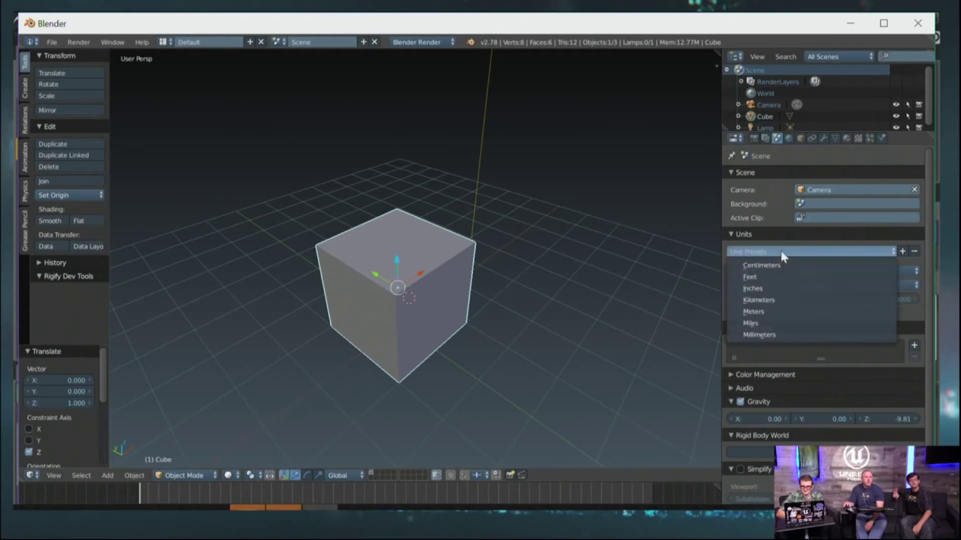
left_click(761, 311)
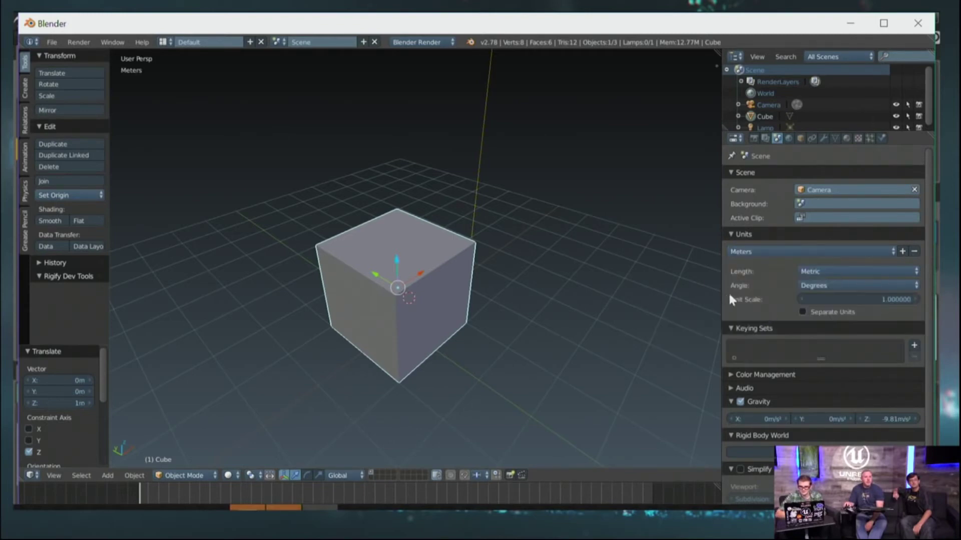
left_click(849, 298)
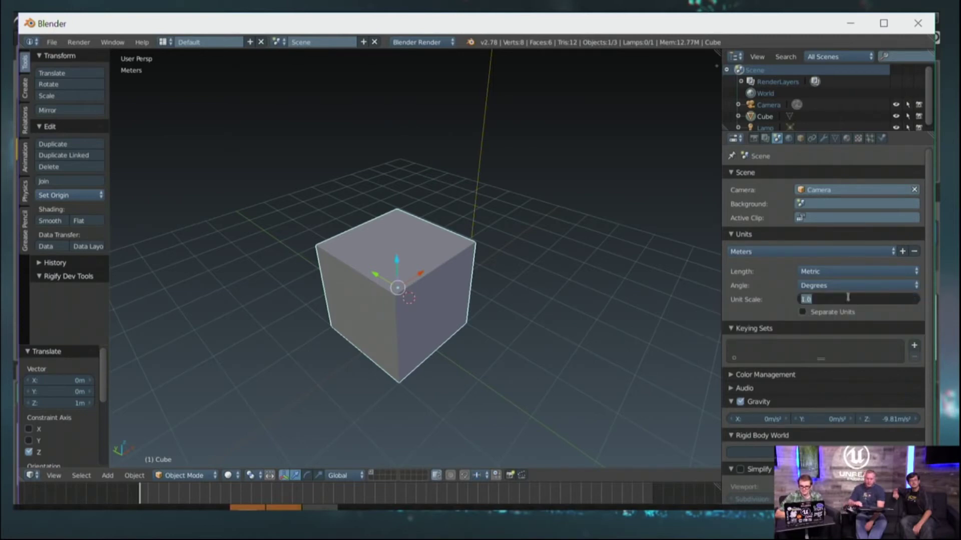
type("0.01")
key("Return")
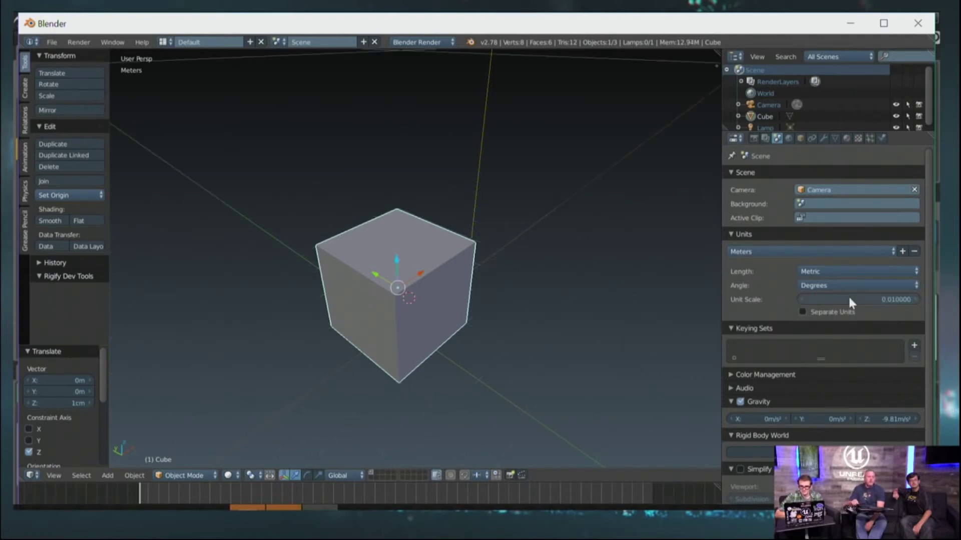
scroll(419, 280, "down", 4)
scroll(419, 281, "up", 2)
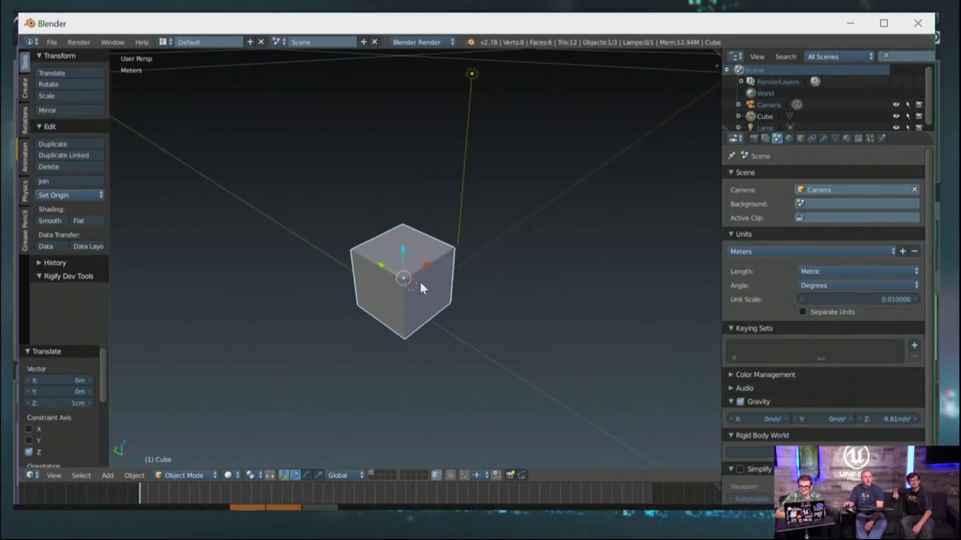
scroll(437, 304, "down", 3)
scroll(422, 291, "down", 4)
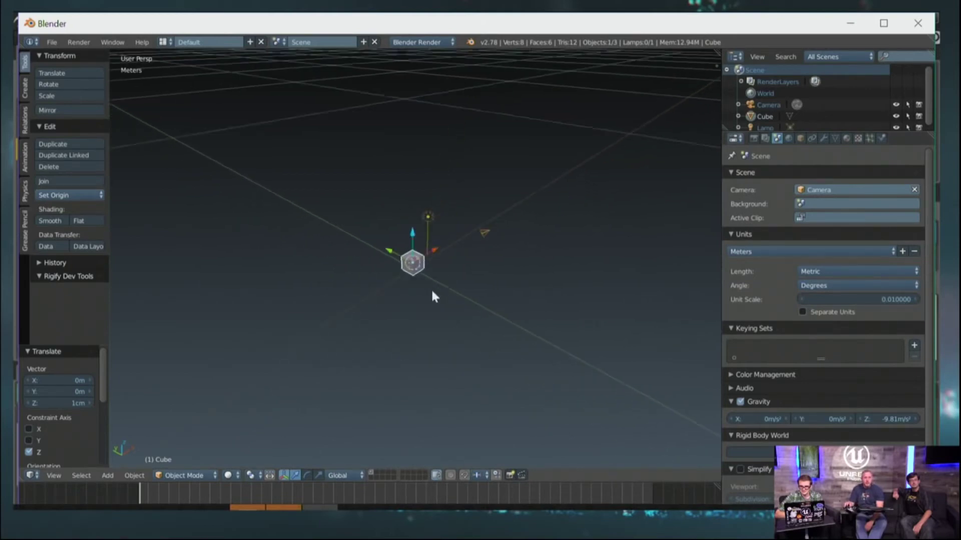
scroll(426, 275, "up", 5)
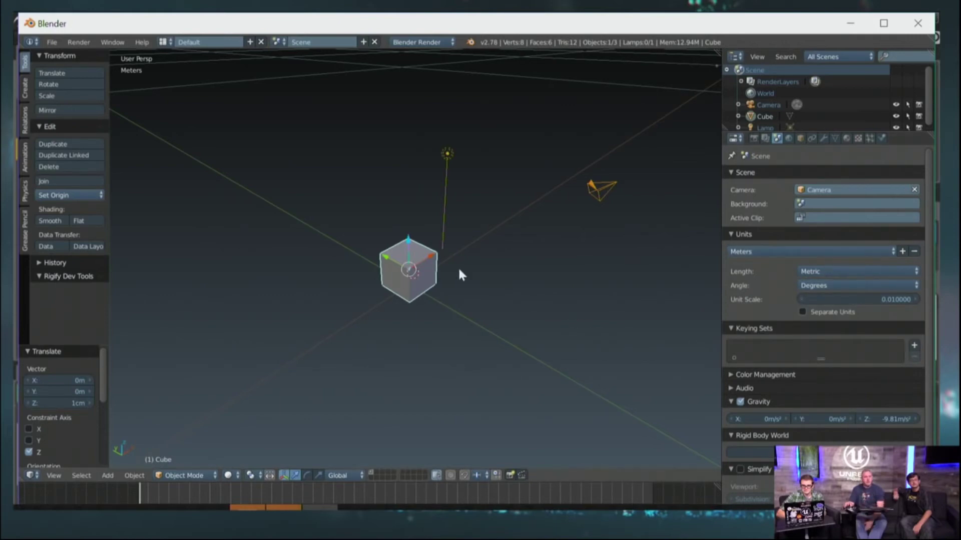
scroll(456, 266, "up", 2)
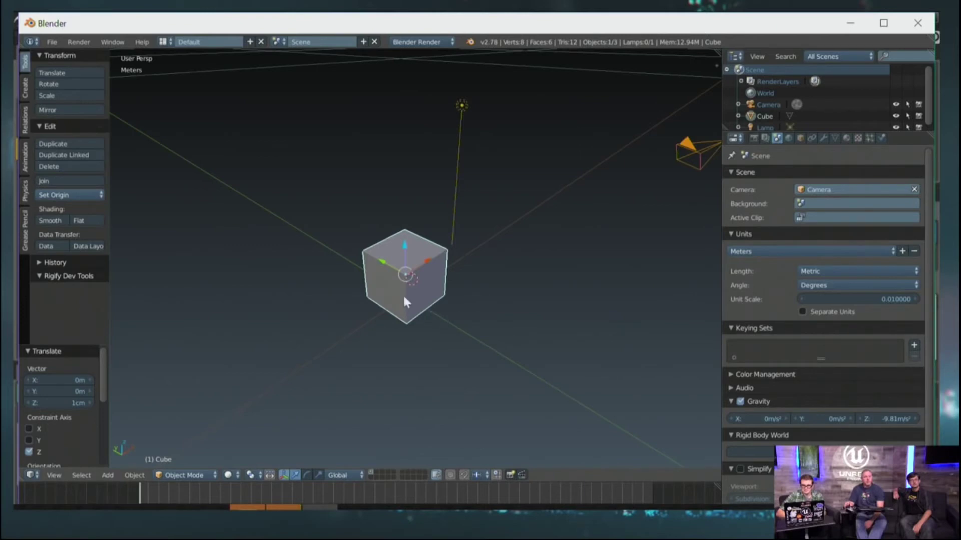
scroll(404, 293, "down", 1)
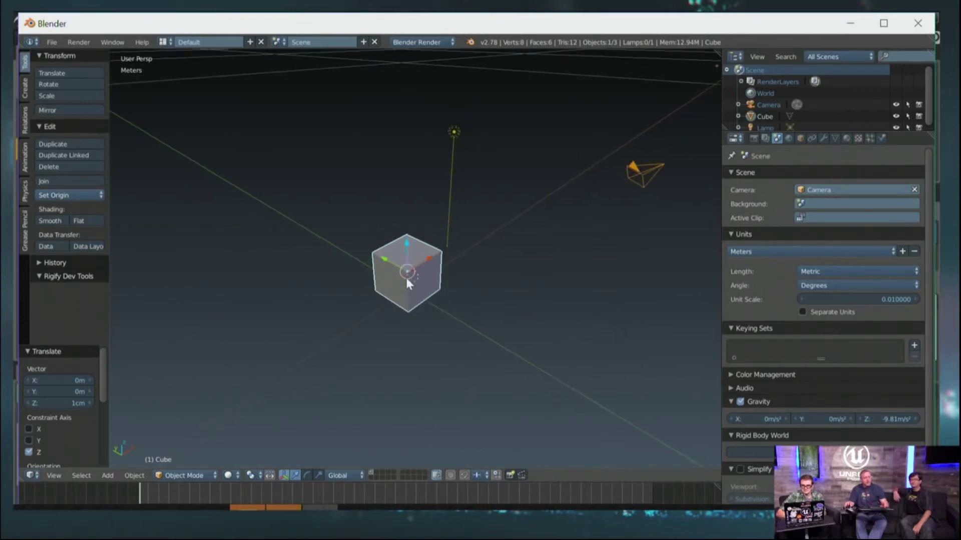
key("s")
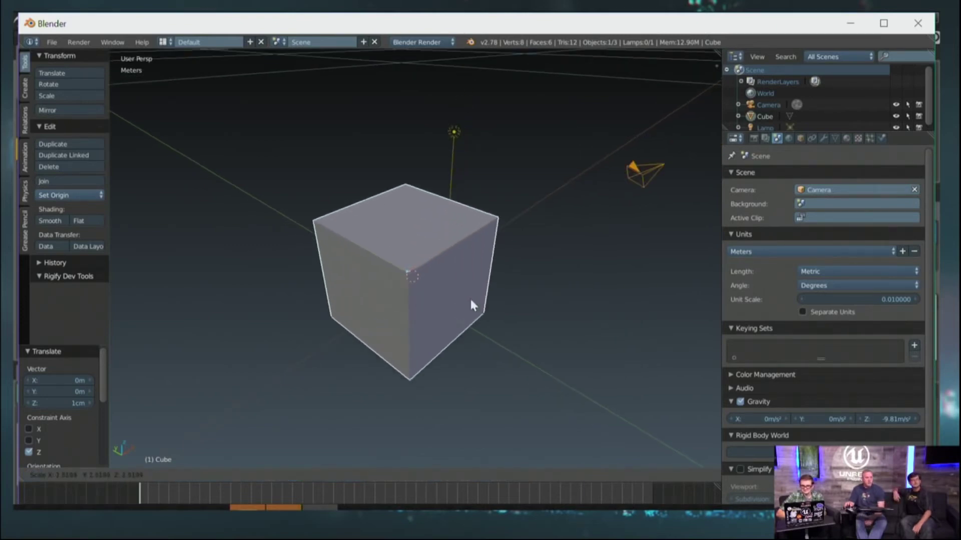
key("Escape")
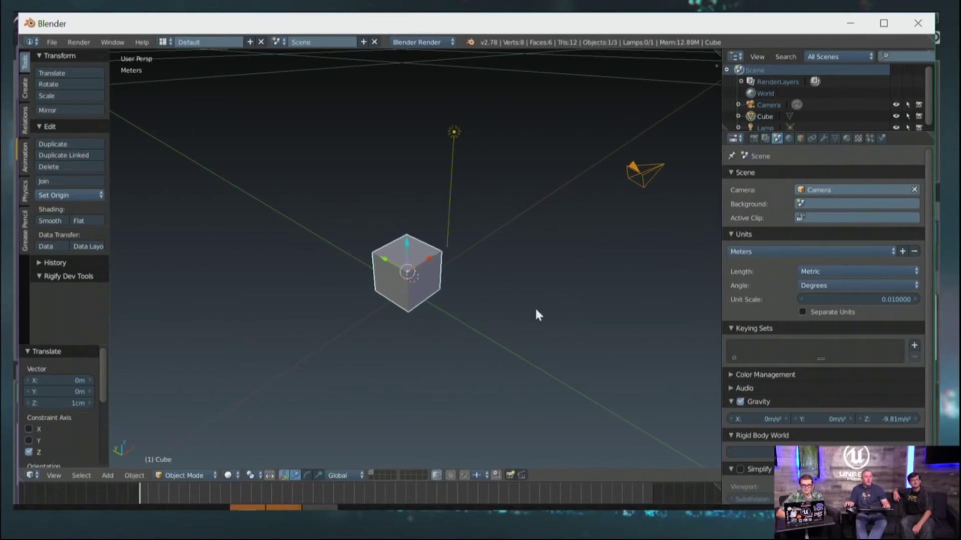
Delete the default cube, lamp and camera from the scene.
middle_click_drag(536, 315, 314, 335)
key("x")
left_click(412, 349)
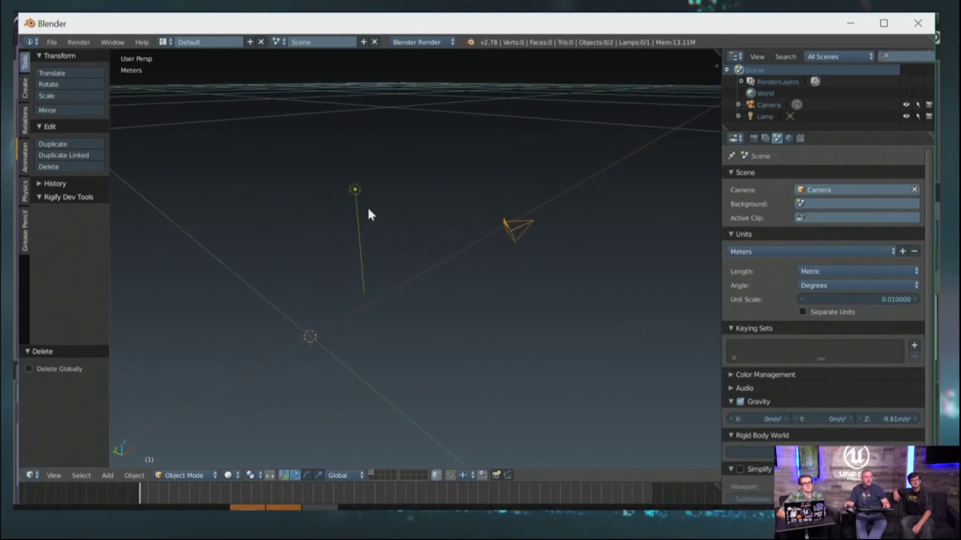
right_click(356, 192)
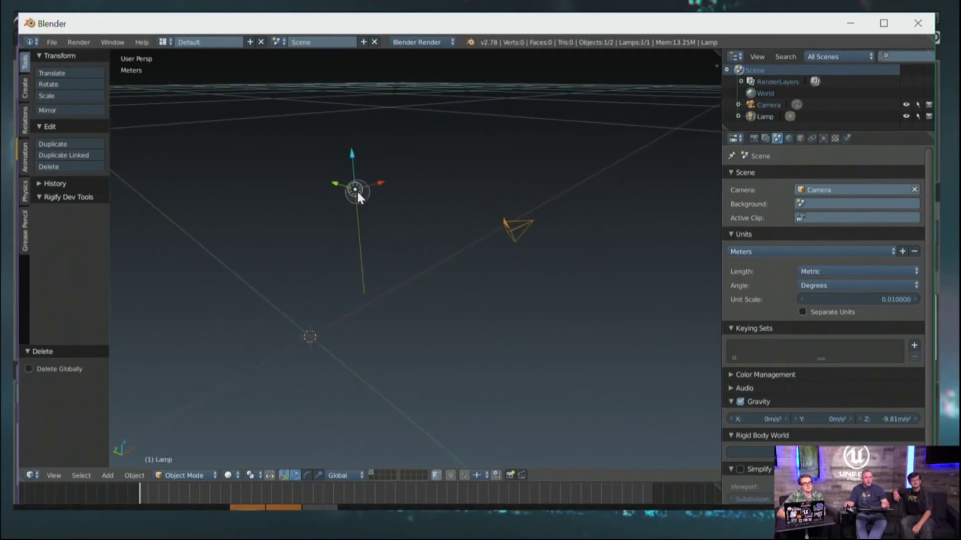
key("x")
left_click(393, 238)
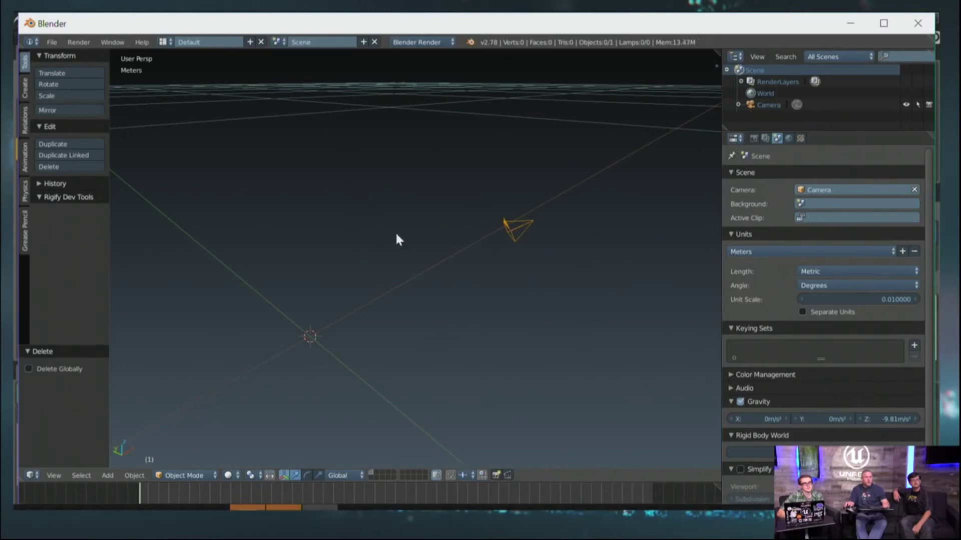
right_click(518, 229)
key("x")
left_click(522, 232)
Add a cube mesh at the origin and set its radius to 1 m.
middle_click_drag(532, 285, 380, 352)
middle_click_drag(380, 267, 480, 302)
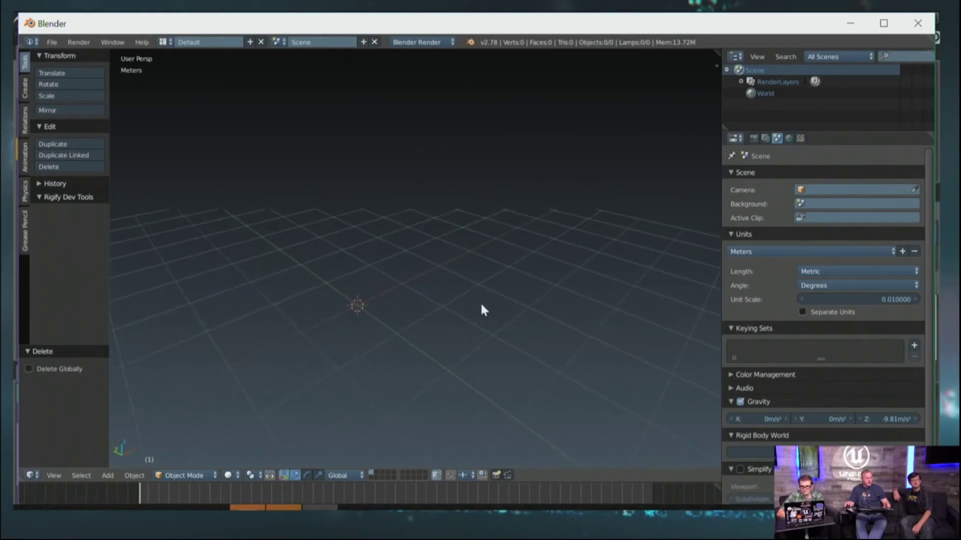
key("shift+a")
mouse_move(480, 304)
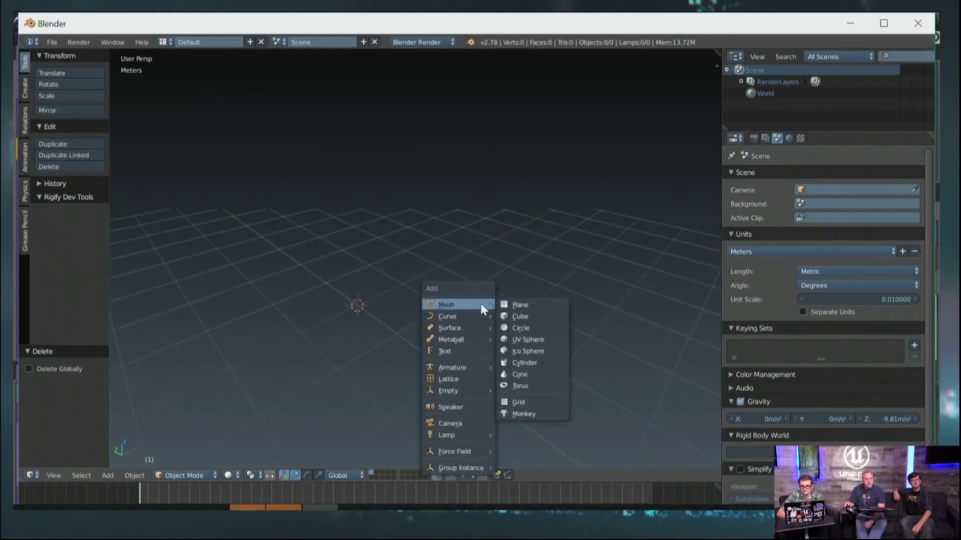
left_click(533, 316)
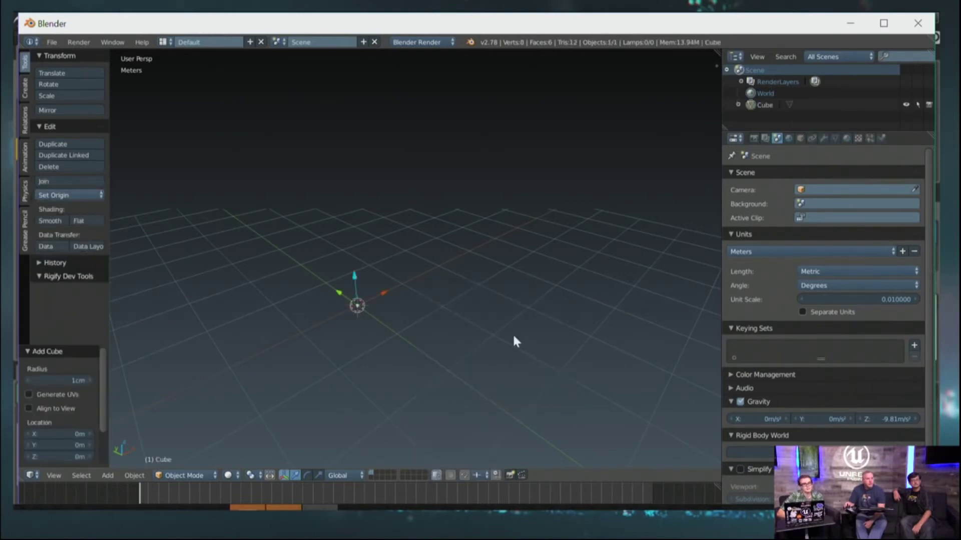
left_click(66, 382)
type("1")
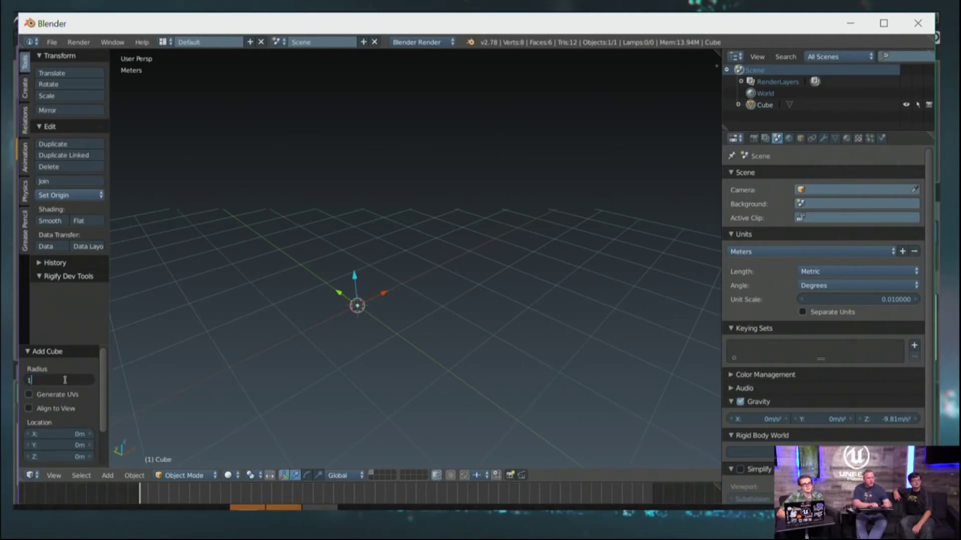
key("Return")
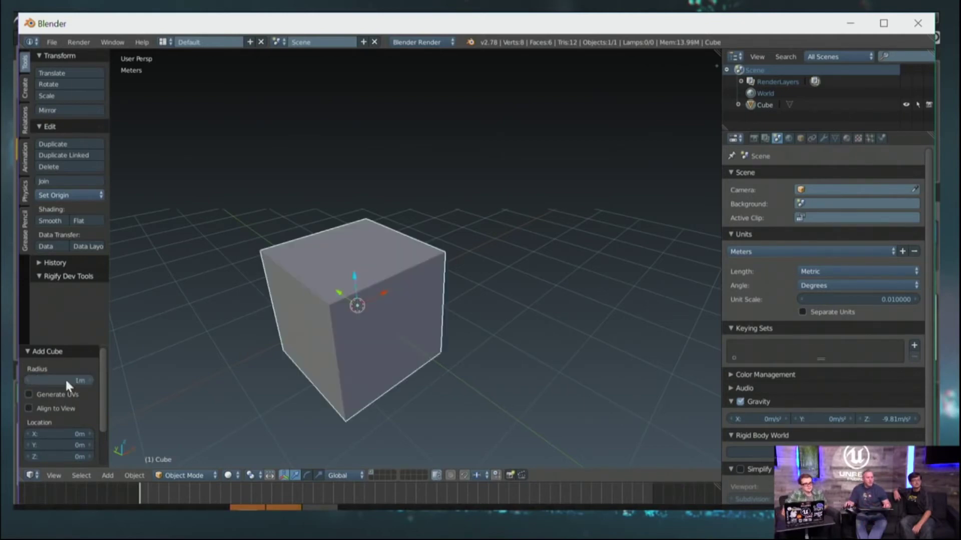
Enable snapping and move the cube up 1 m along the Z axis.
middle_click_drag(283, 348, 359, 308)
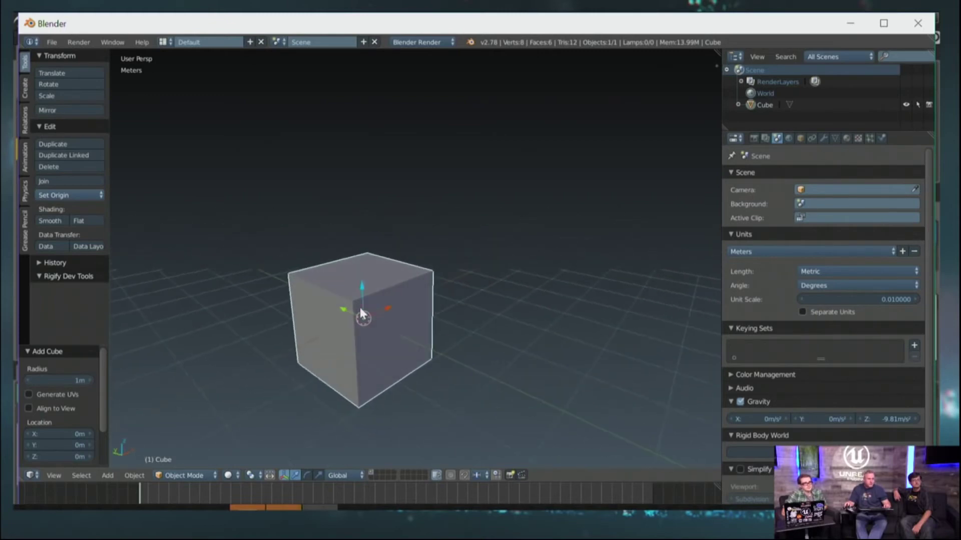
left_click(463, 474)
left_click_drag(362, 303, 358, 255)
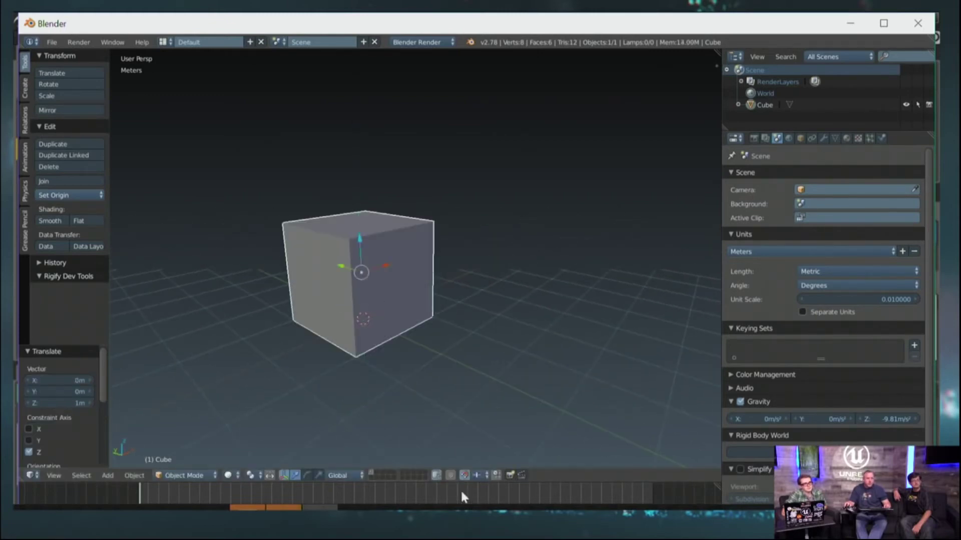
Show the 3D view's properties and set the viewport clip end distance to 100 m.
middle_click_drag(431, 302, 378, 244)
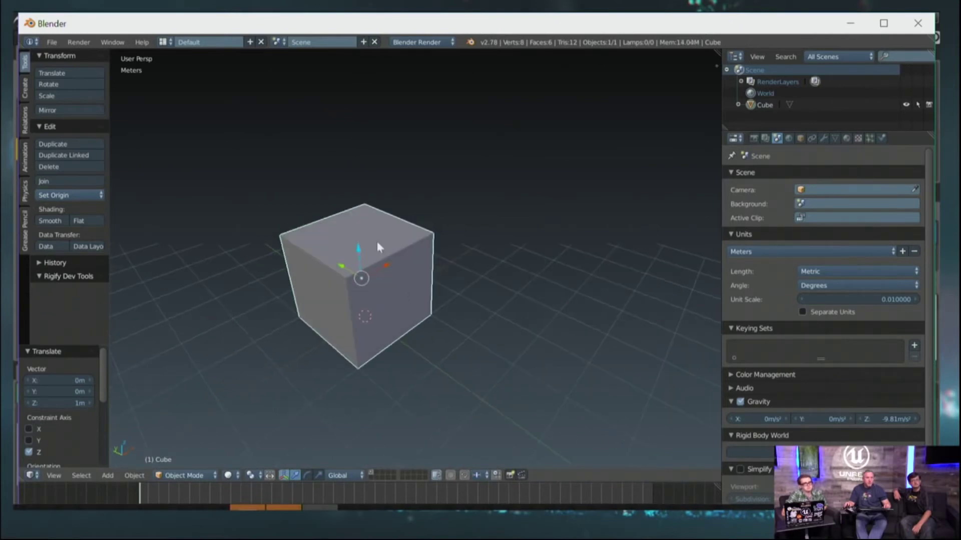
key("n")
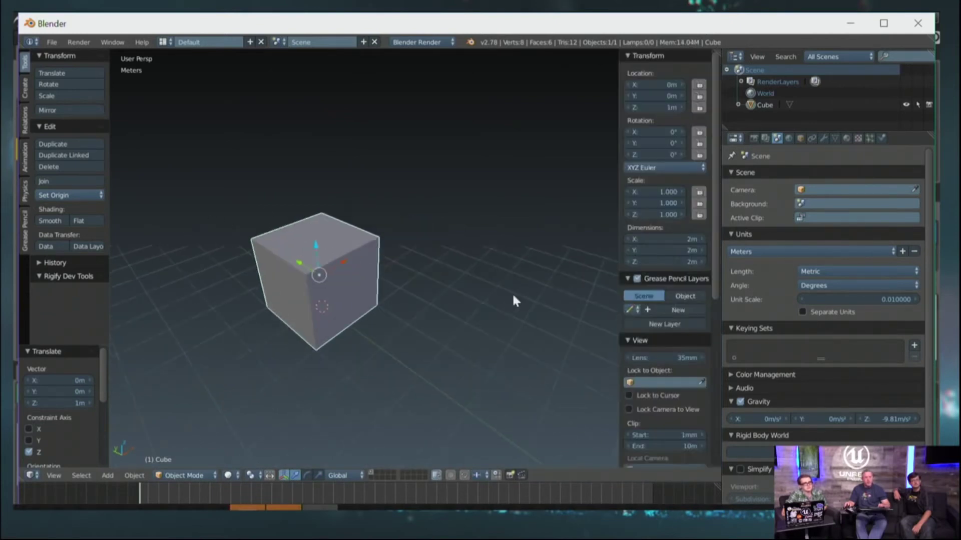
left_click_drag(716, 197, 710, 337)
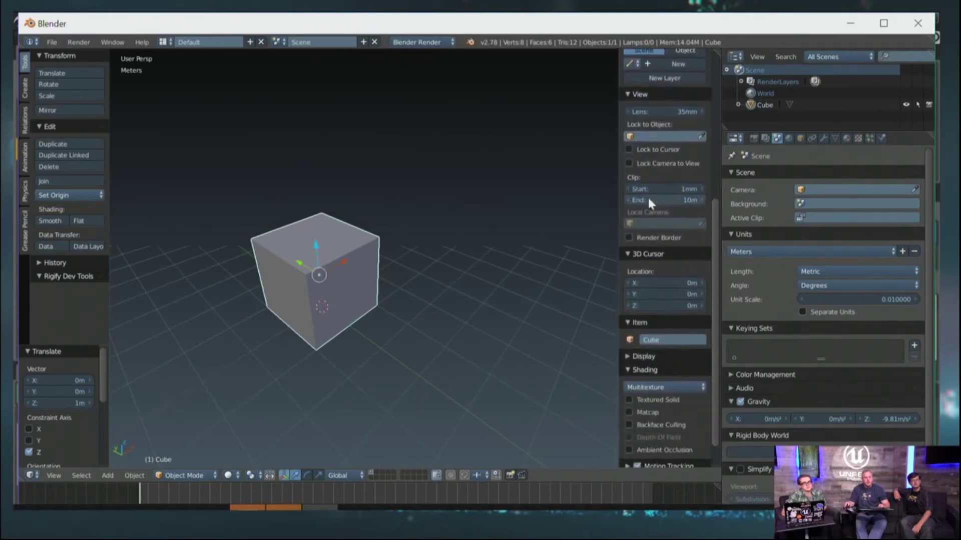
left_click(674, 196)
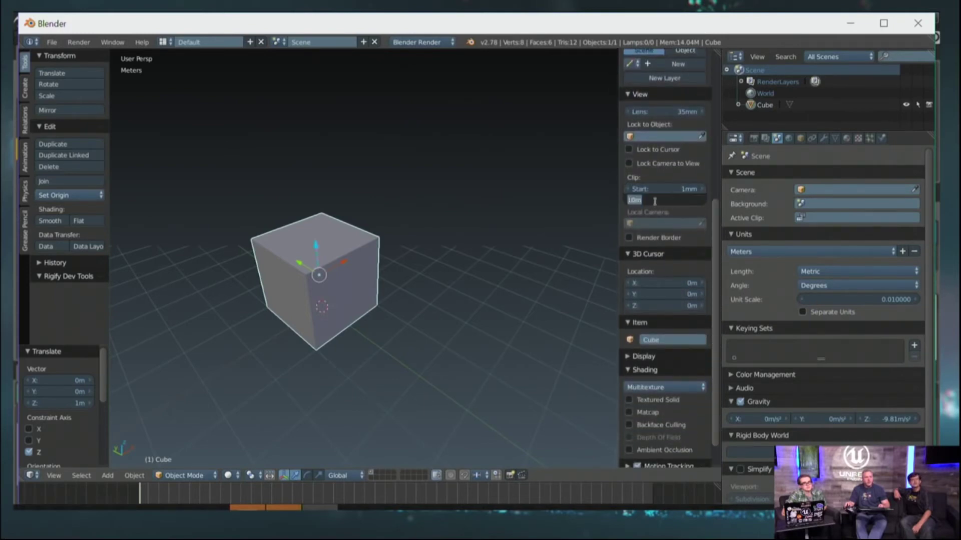
key("Return")
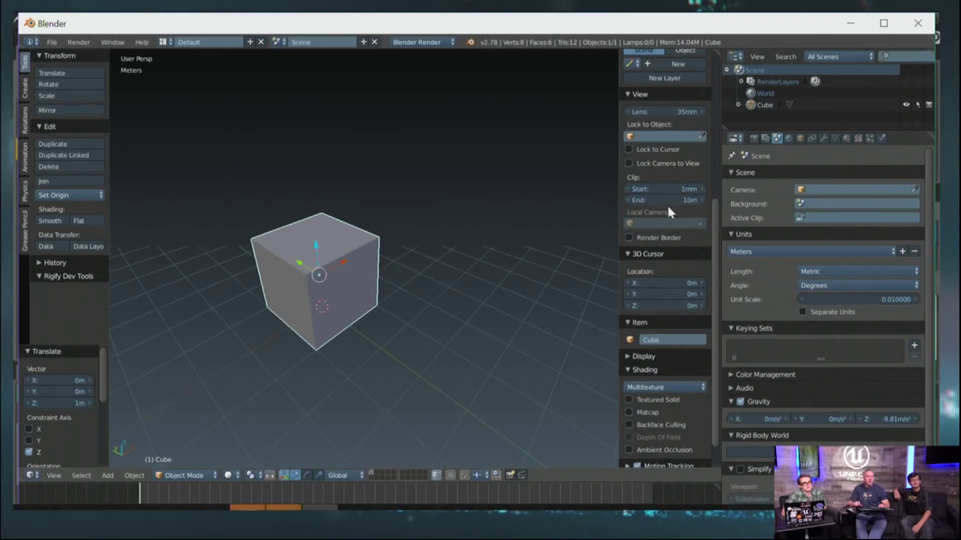
left_click(663, 200)
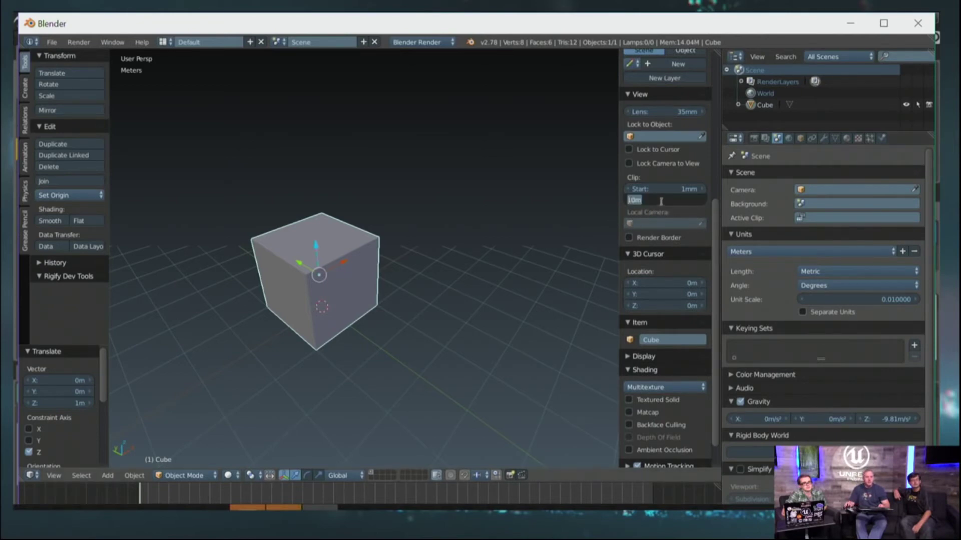
left_click(633, 200)
type("0")
key("Return")
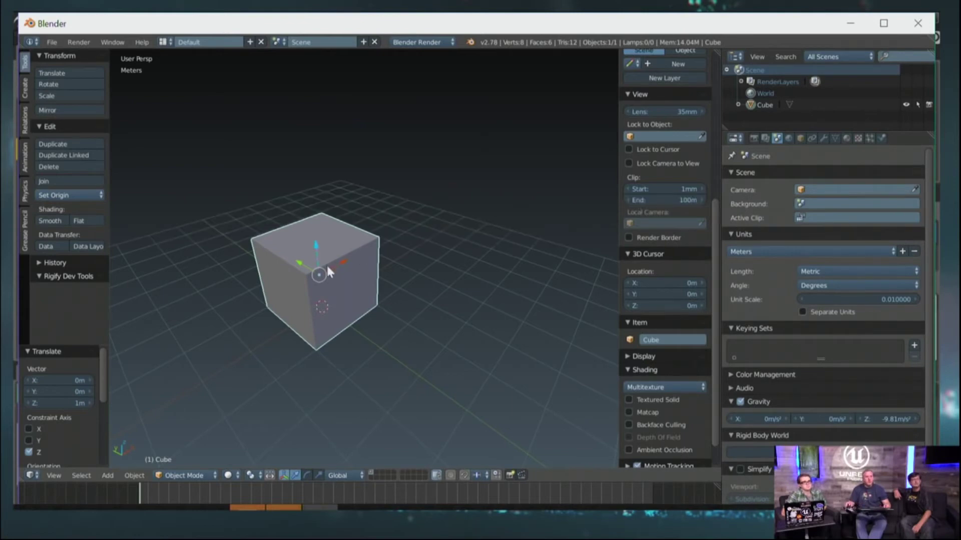
Export the selected cube as FBX to the BlenderStream folder, overwriting BoxSmoothTest.fbx.
scroll(404, 273, "up", 2)
scroll(400, 265, "down", 2)
middle_click_drag(397, 260, 396, 298)
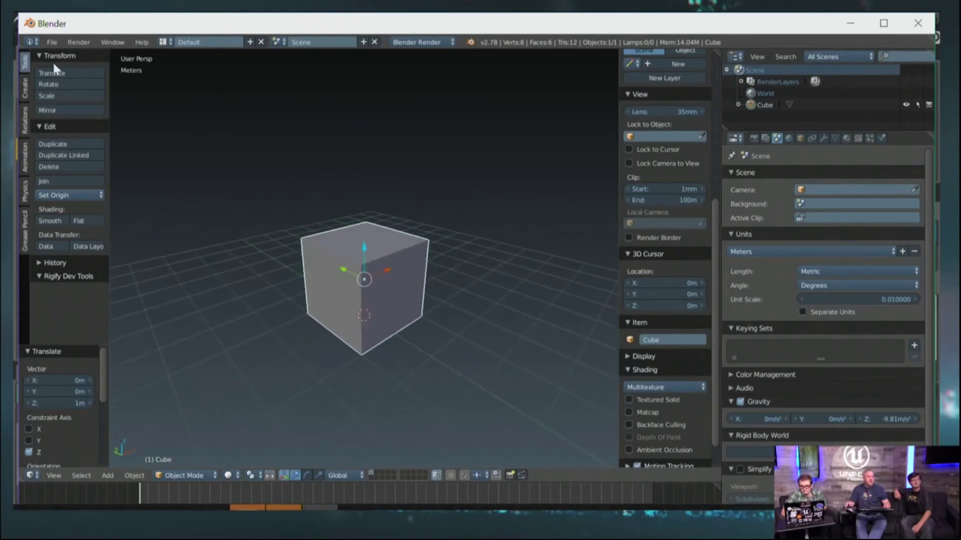
left_click(58, 41)
mouse_move(83, 260)
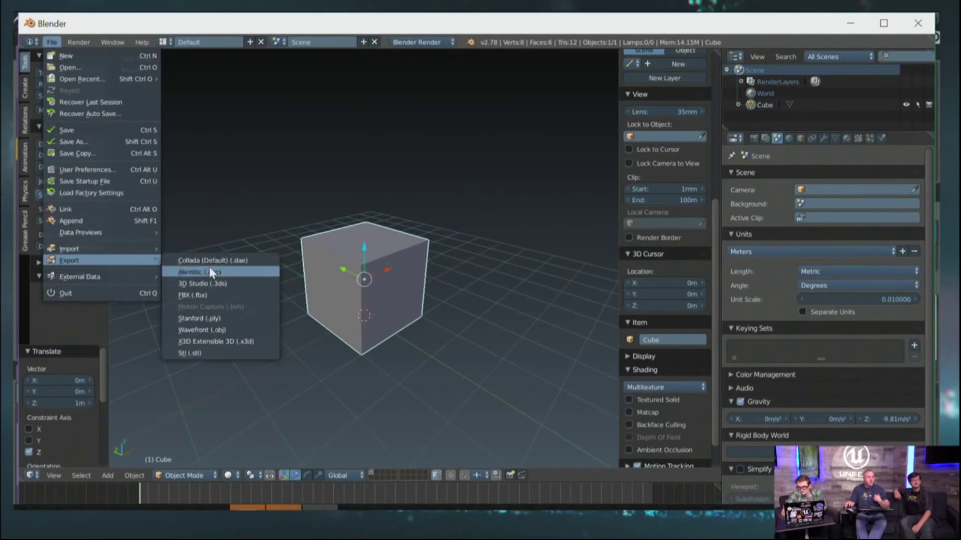
left_click(222, 295)
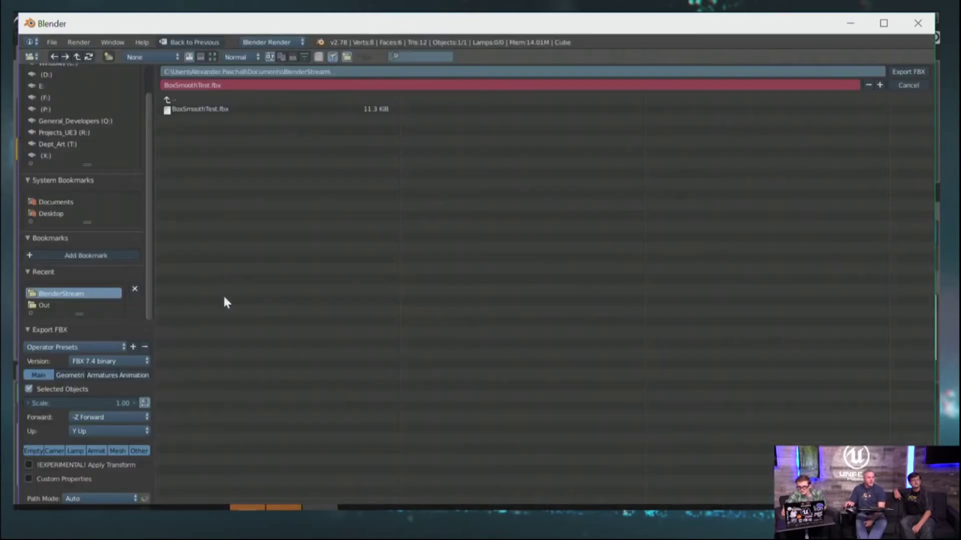
left_click(200, 109)
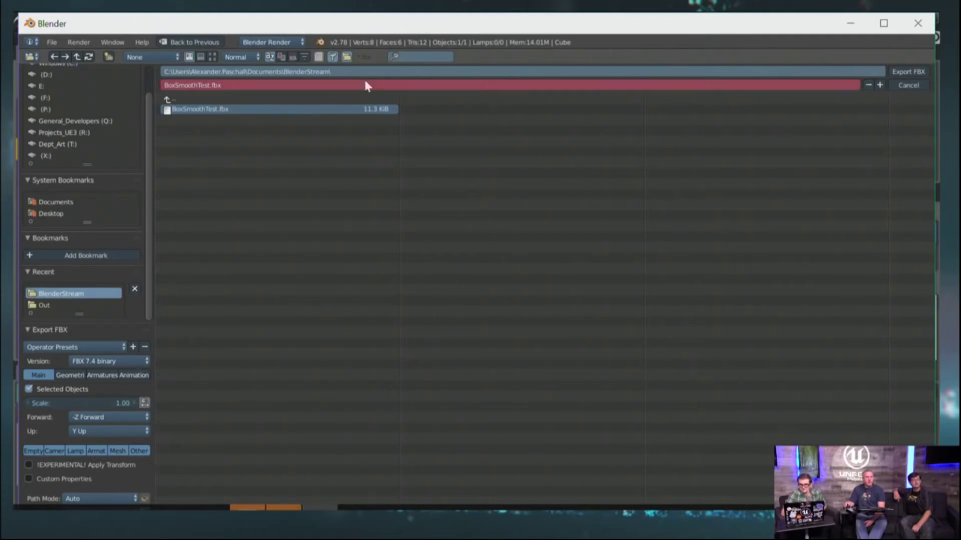
left_click(911, 70)
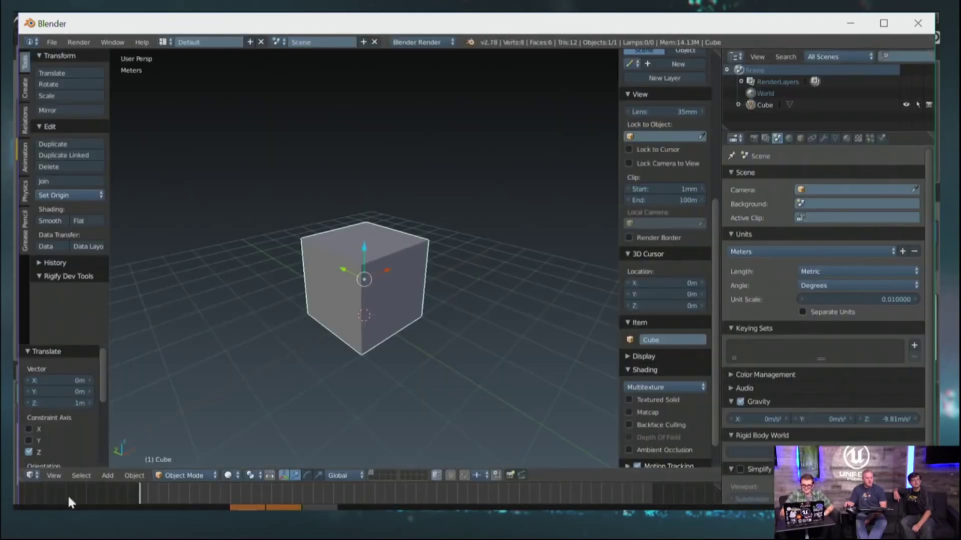
Switch to the Unreal Editor and reimport the BoxSmoothTest static mesh.
key("alt+Tab")
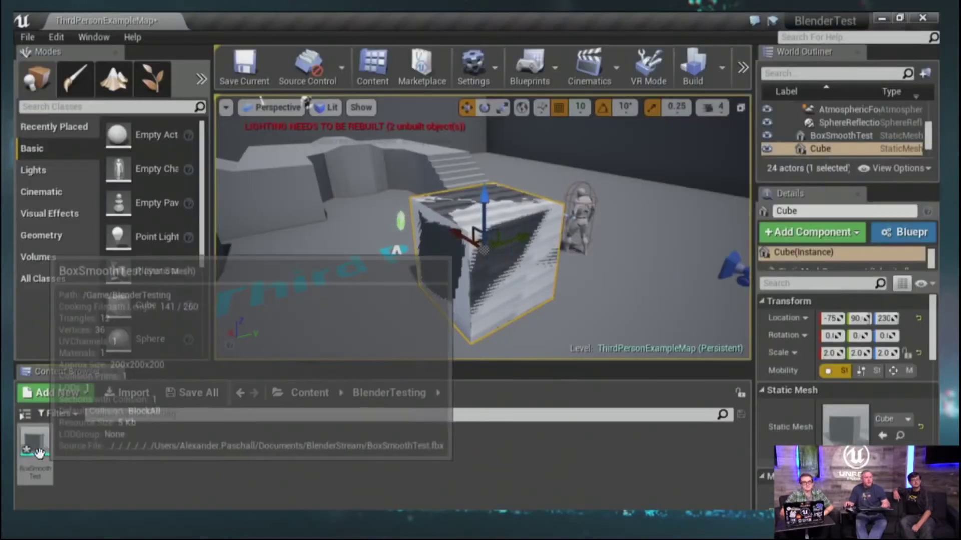
right_click(39, 453)
left_click(94, 103)
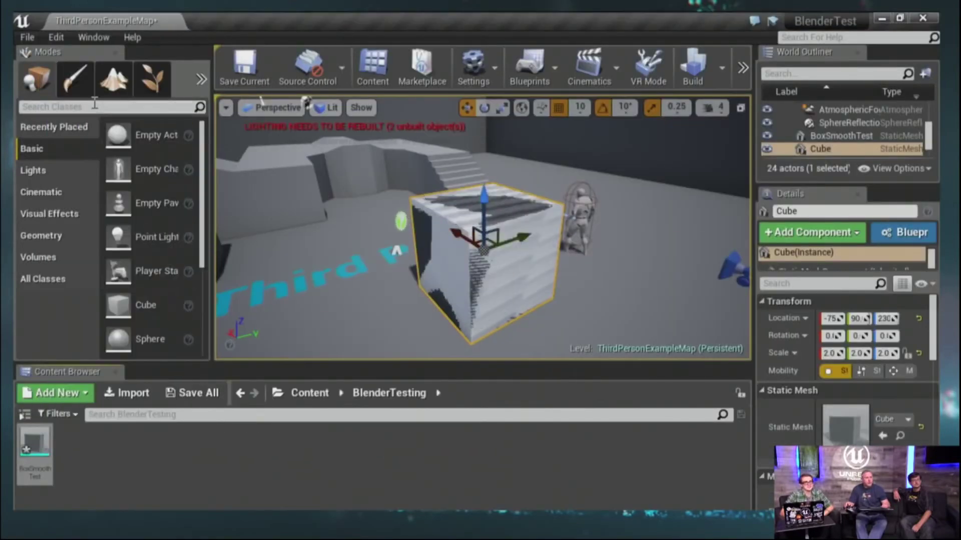
Place a new instance of the BoxSmoothTest mesh on the level floor near the overlapping cubes.
left_click_drag(35, 450, 351, 306)
right_click_drag(352, 306, 476, 200)
Move the original BoxSmoothTest instance out of the overlapping white cube and delete it from the level.
left_click(513, 274)
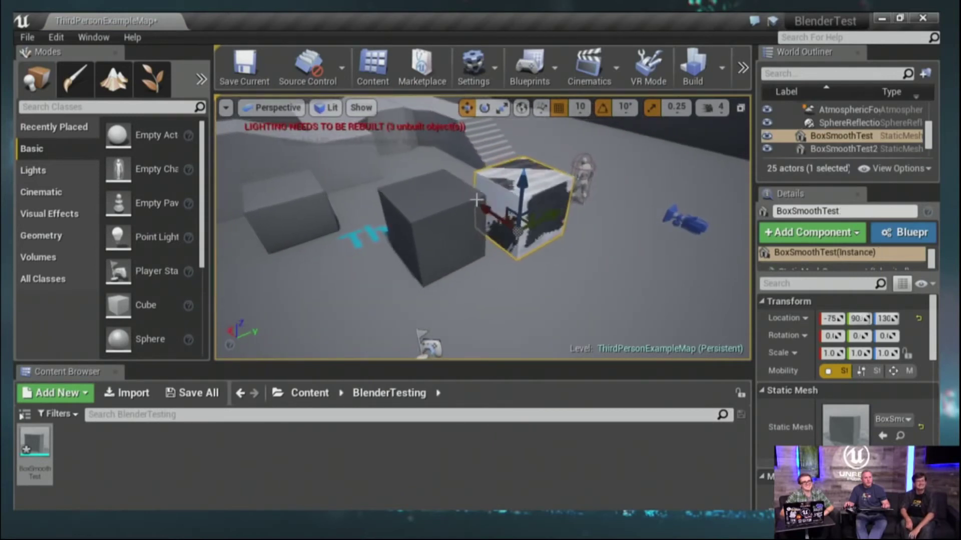
left_click_drag(486, 209, 562, 237)
right_click_drag(561, 237, 506, 241)
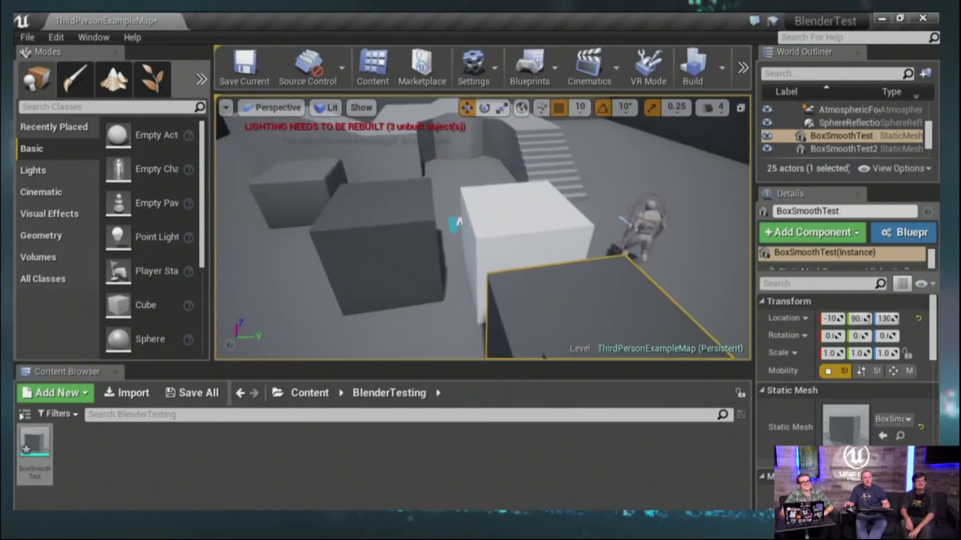
right_click_drag(458, 221, 511, 236)
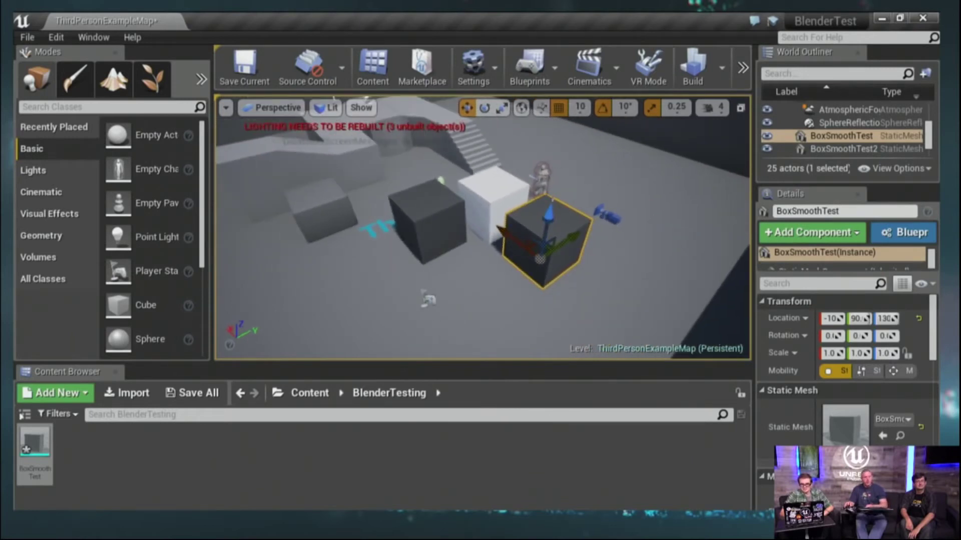
key("Delete")
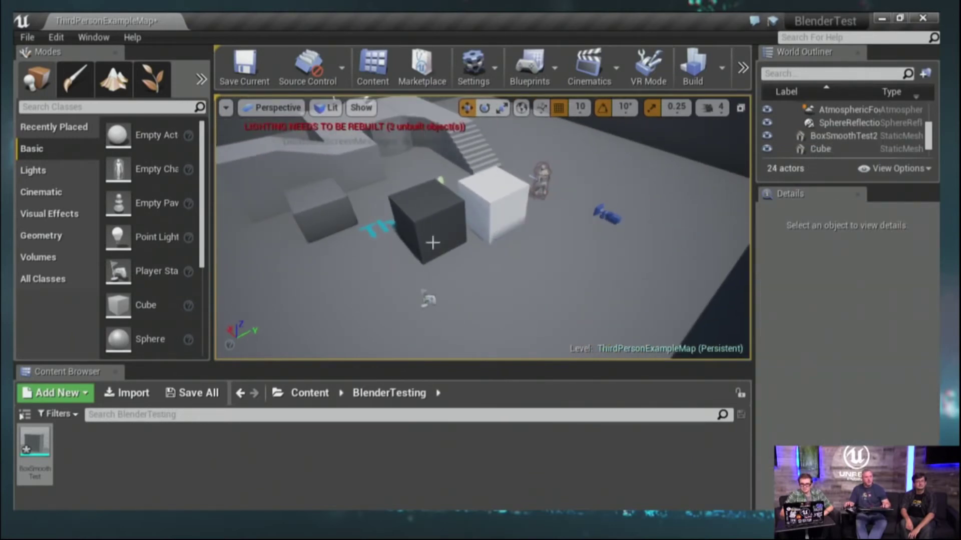
right_click_drag(432, 243, 472, 206)
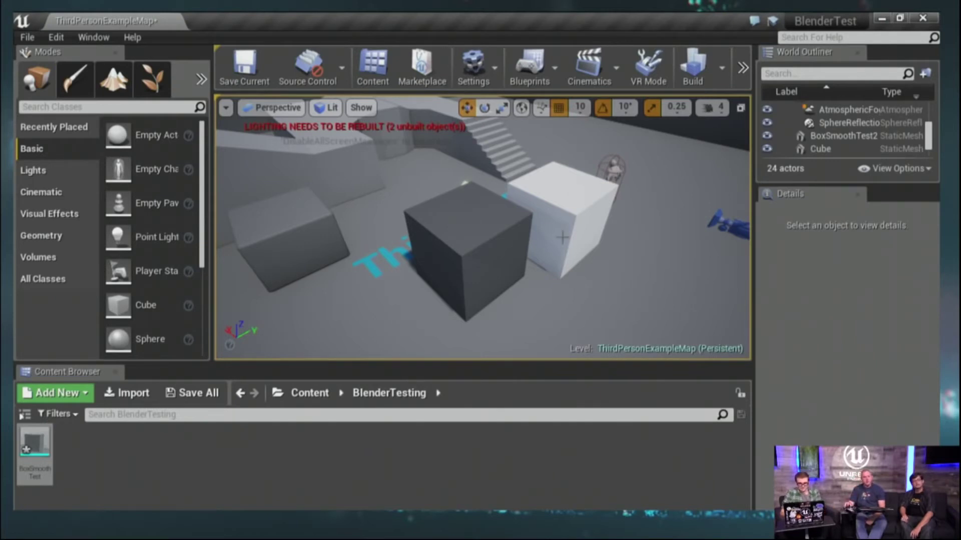
left_click_drag(472, 205, 471, 221)
scroll(545, 259, "up", 5)
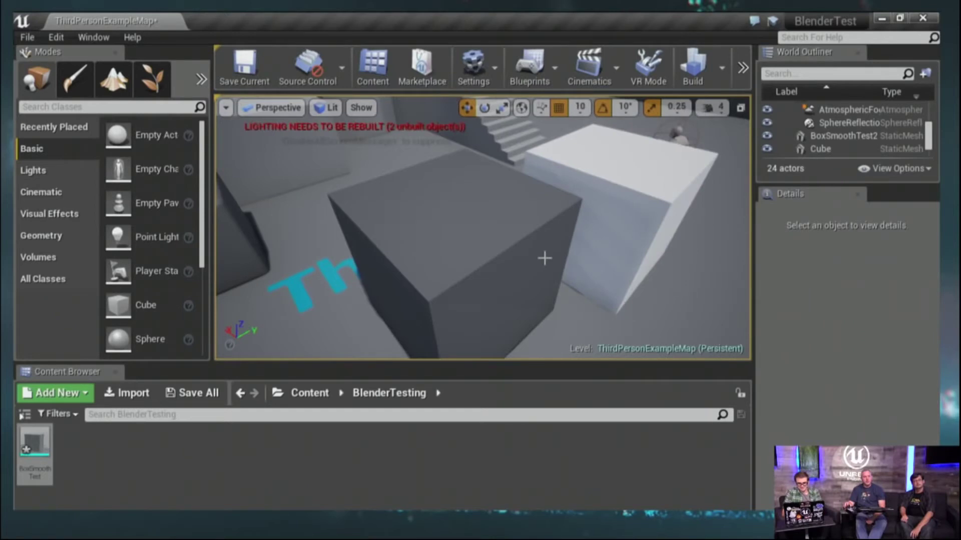
scroll(545, 258, "down", 2)
mouse_move(559, 251)
left_mouse_down()
mouse_move(555, 270)
mouse_move(559, 251)
left_mouse_up()
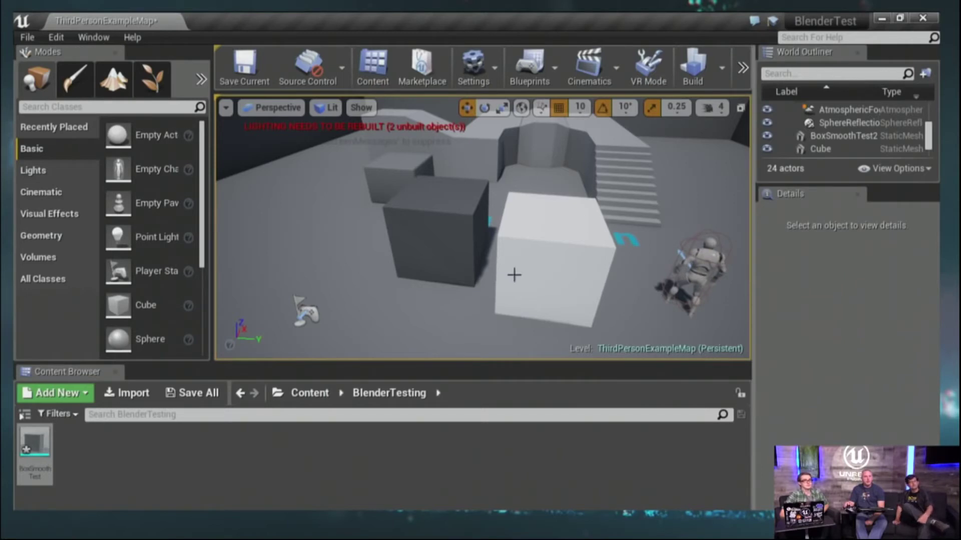
Delete the white engine Cube and the BoxSmoothTest2 instance from the level.
left_click(547, 298)
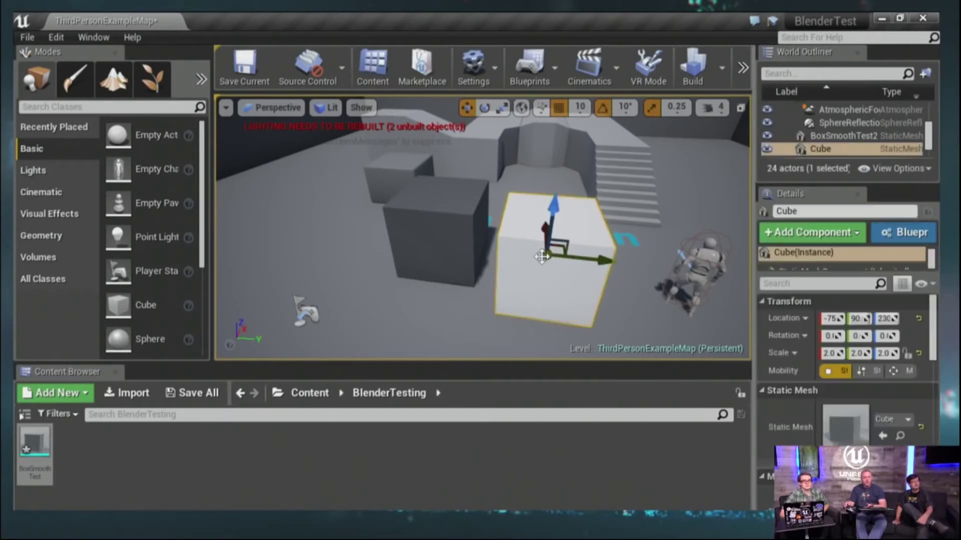
key("Delete")
left_click(476, 224)
key("Delete")
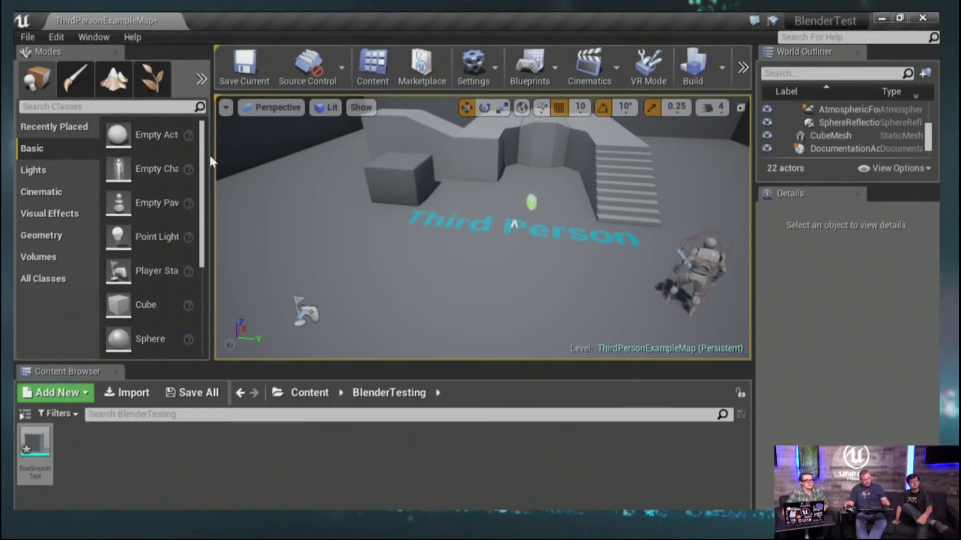
key("alt+Tab")
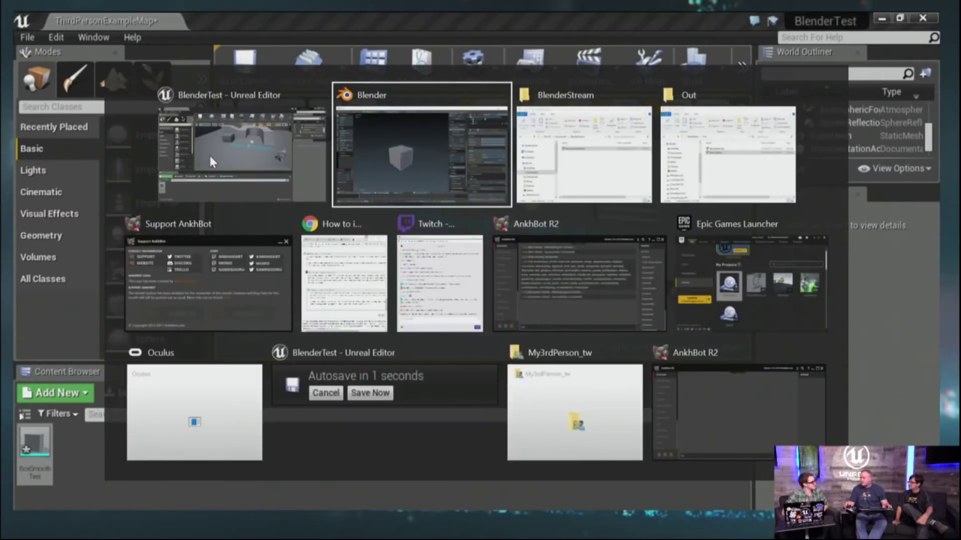
key("alt+Tab")
key("alt+Tab")
key("alt+Tab")
key("alt+Tab")
key("alt+Tab")
key("alt+Tab")
key("alt+Tab")
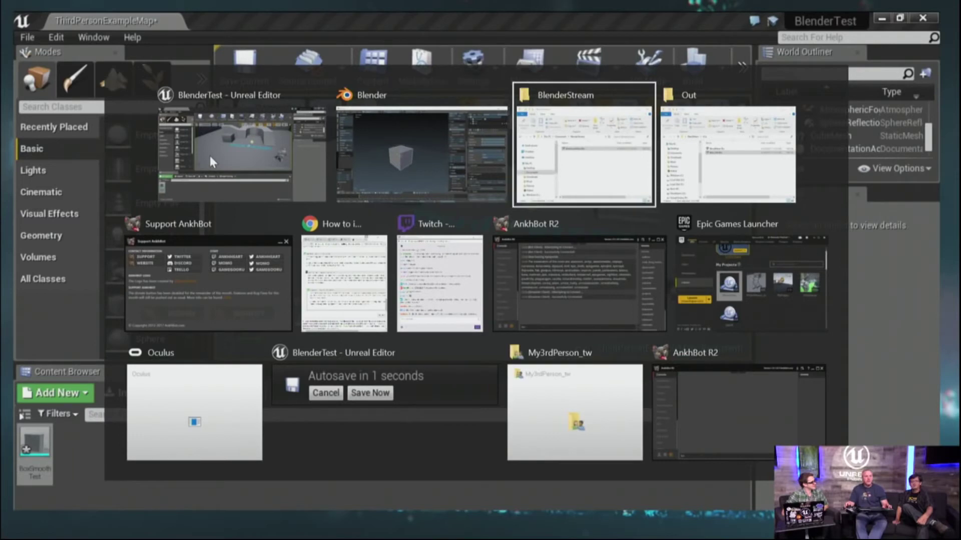
key("alt+Tab")
key("alt+Tab")
key("alt+Tab")
key("alt+Tab")
key("alt+Tab")
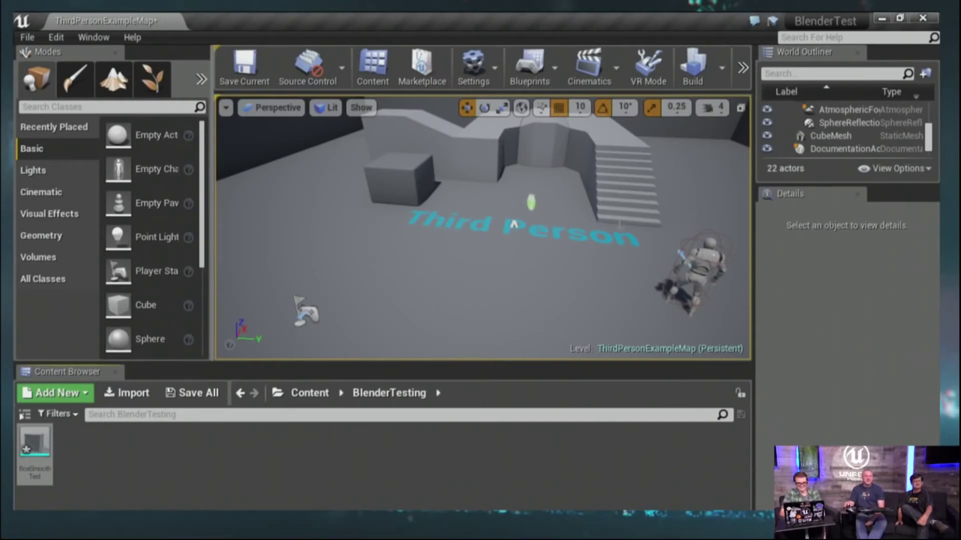
scroll(483, 228, "down", 3)
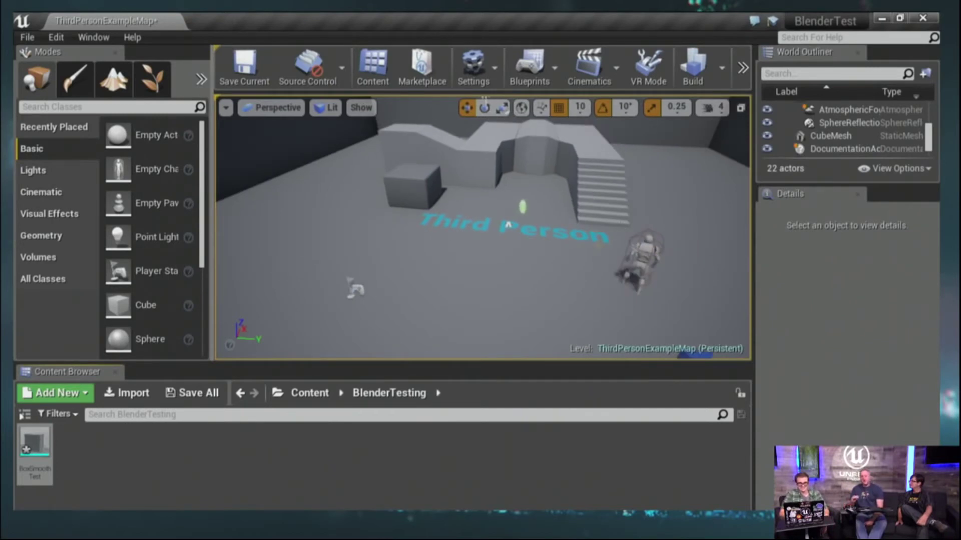
scroll(483, 227, "down", 1)
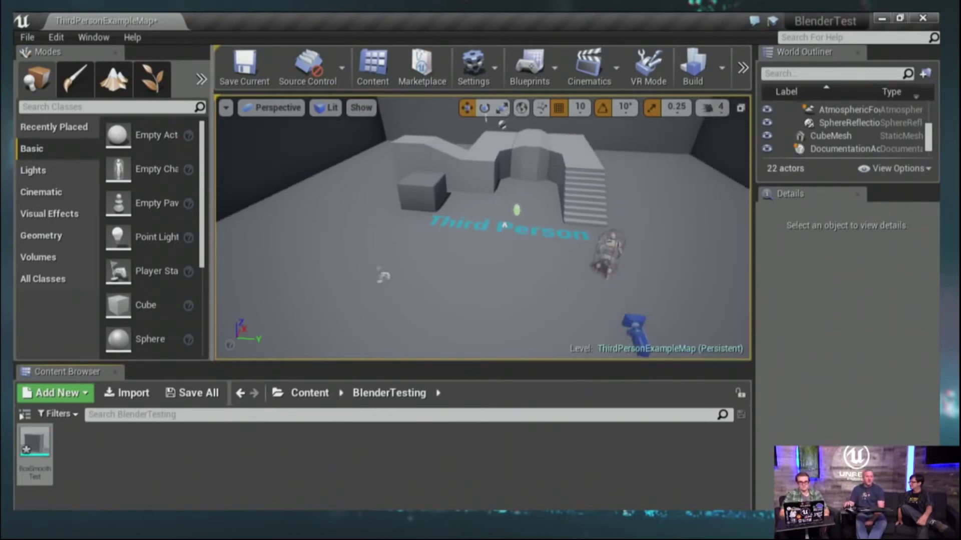
scroll(483, 227, "up", 2)
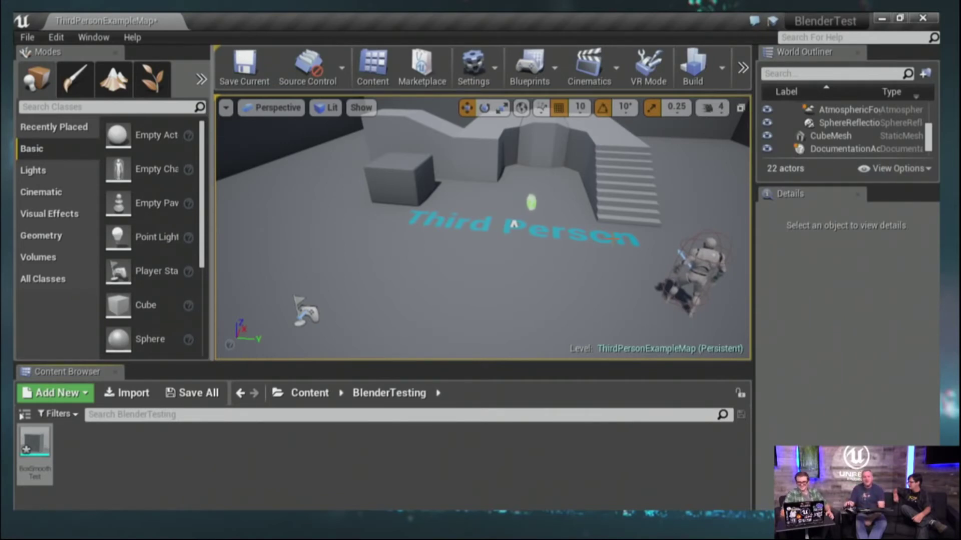
scroll(483, 228, "down", 3)
scroll(483, 228, "up", 2)
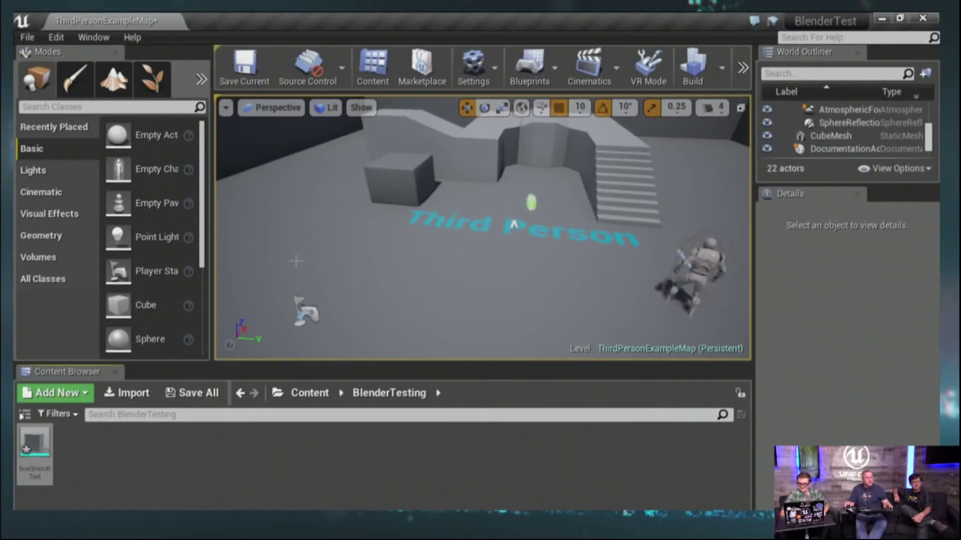
Switch to Blender, open the recent file BlendMann.blend and change the screen layout to Default.
key("alt+Tab")
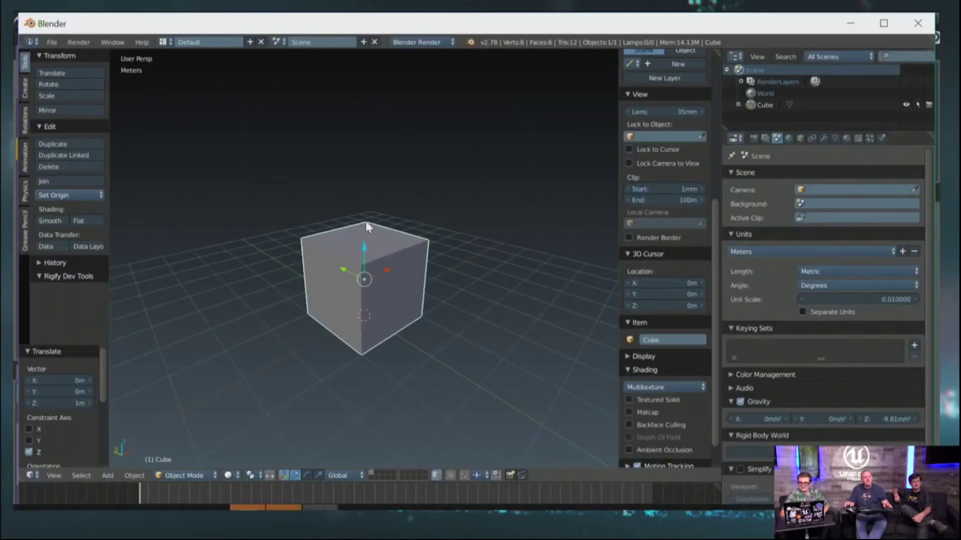
left_click(52, 43)
mouse_move(65, 80)
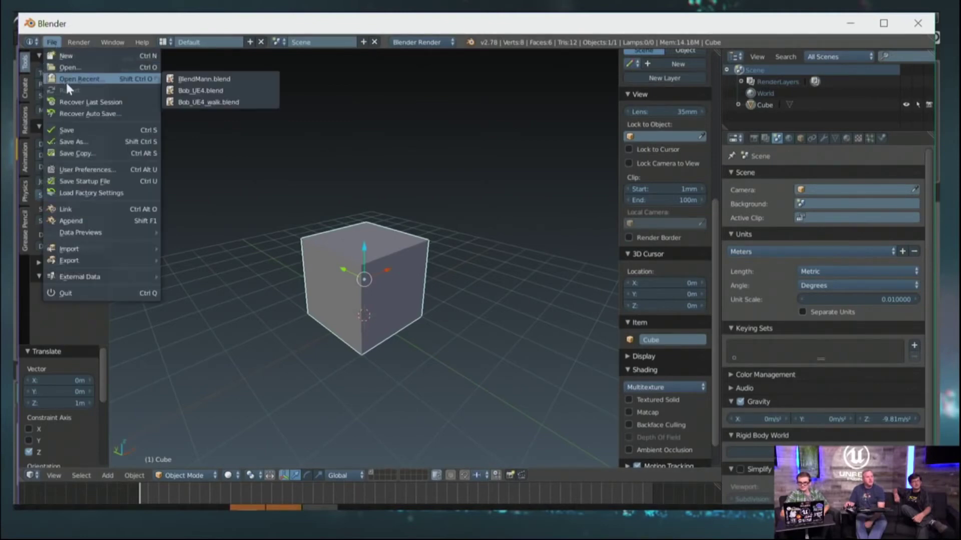
left_click(224, 80)
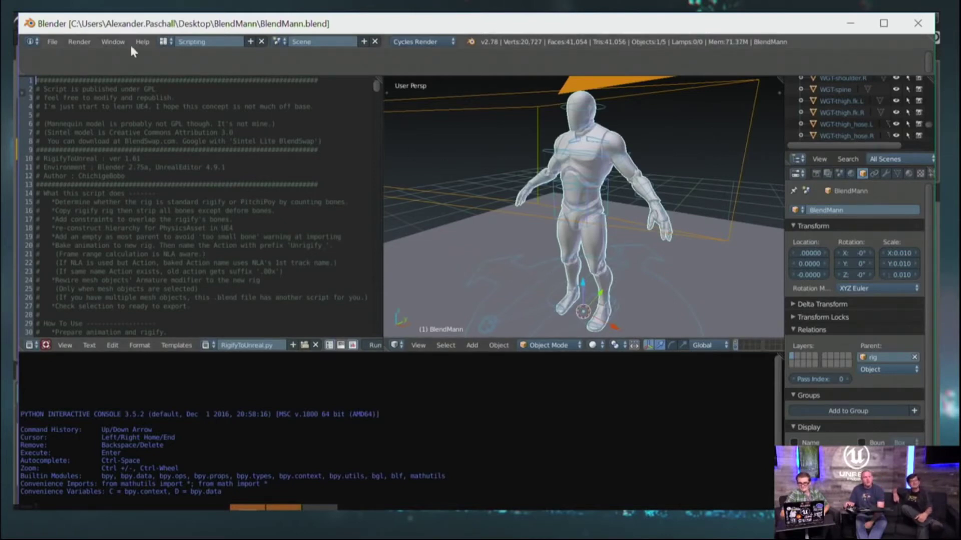
left_click(164, 44)
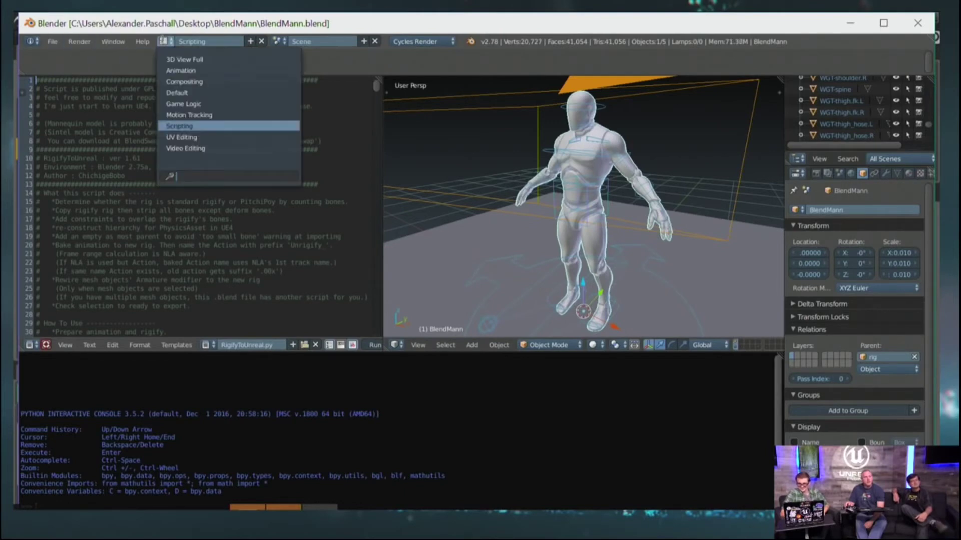
left_click(197, 94)
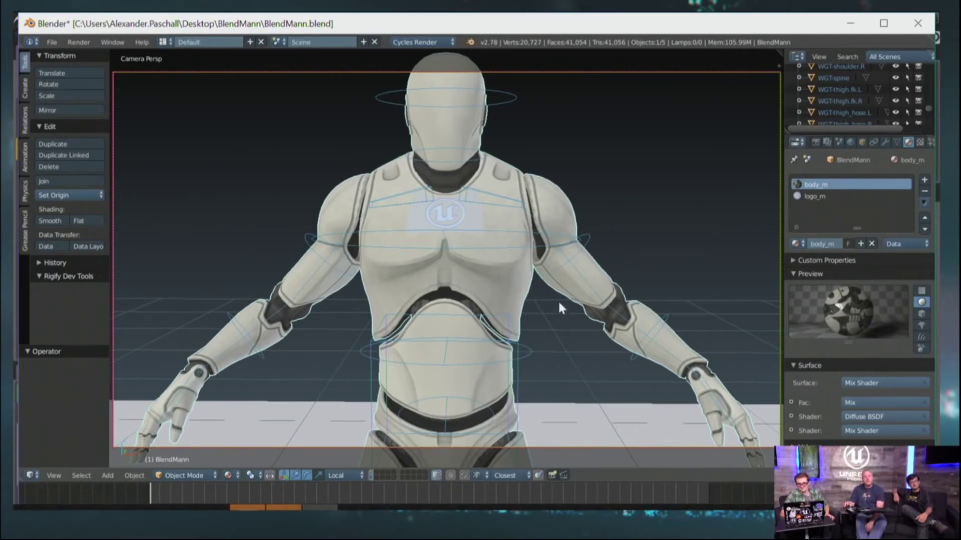
Examine the mannequin's mesh data, including its vertex groups and UV maps, and view the full figure.
left_click(896, 142)
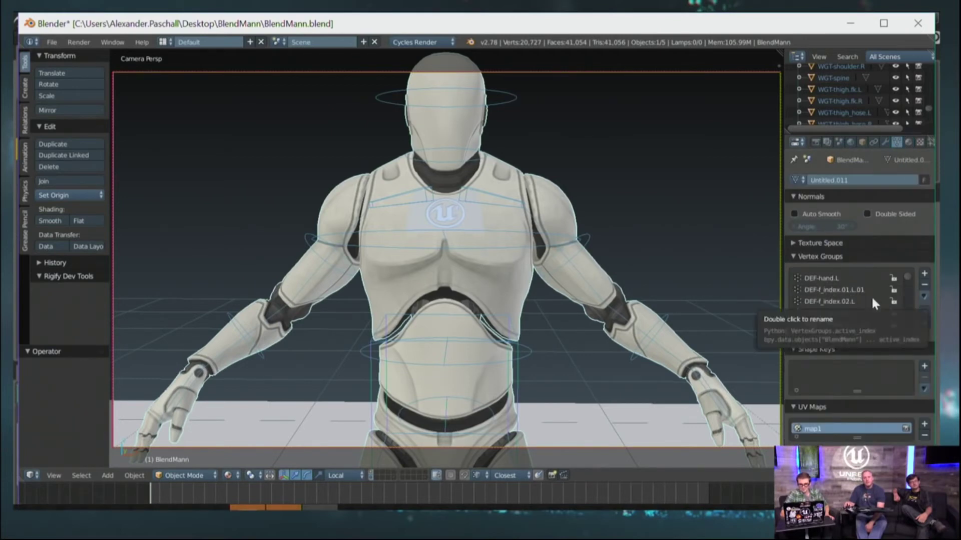
scroll(565, 308, "down", 5)
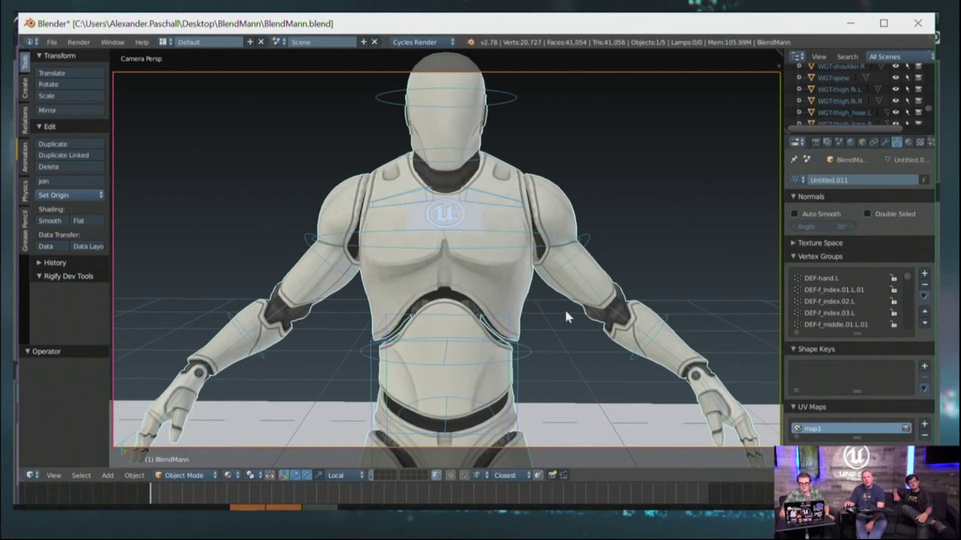
middle_click_drag(532, 315, 461, 324)
right_click(468, 340, "alt")
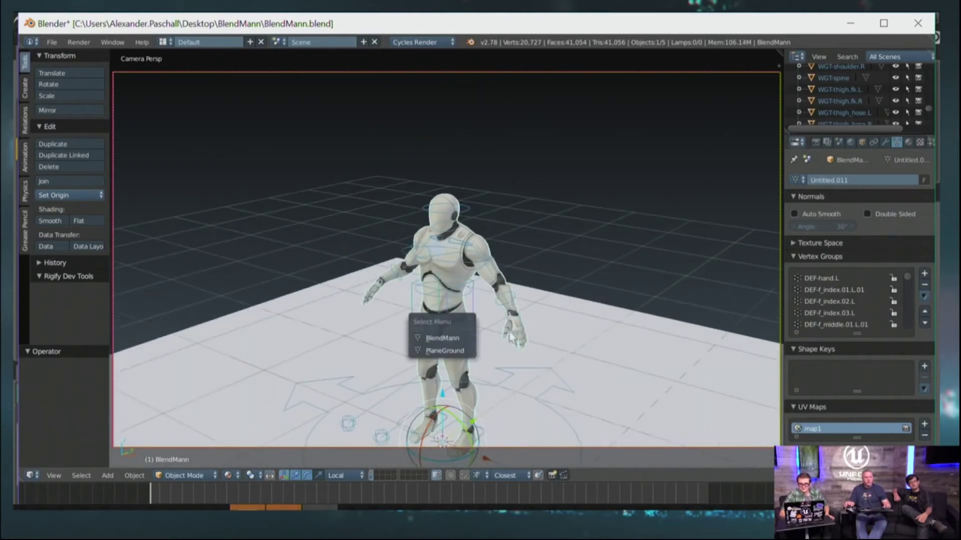
scroll(509, 354, "up", 2)
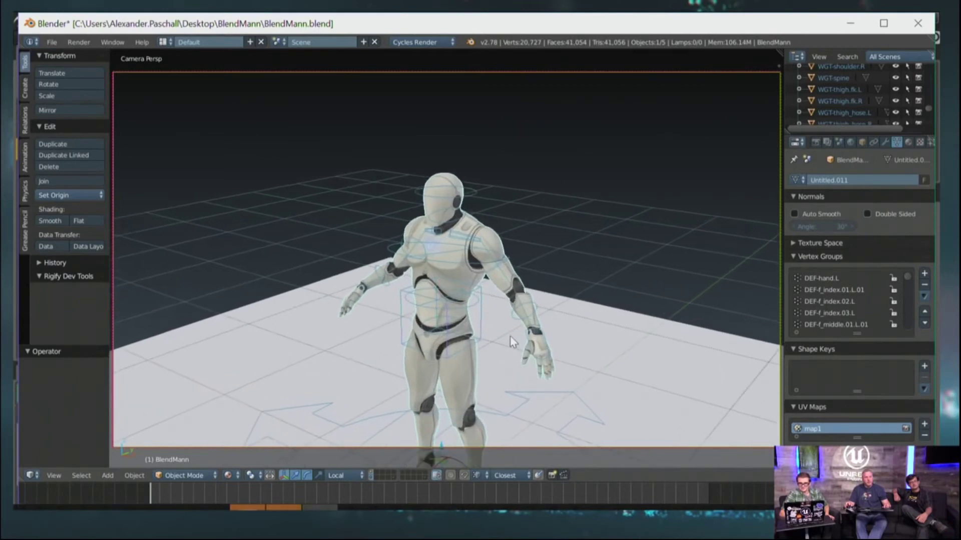
middle_click_drag(510, 335, 512, 275, "shift")
scroll(529, 235, "down", 1)
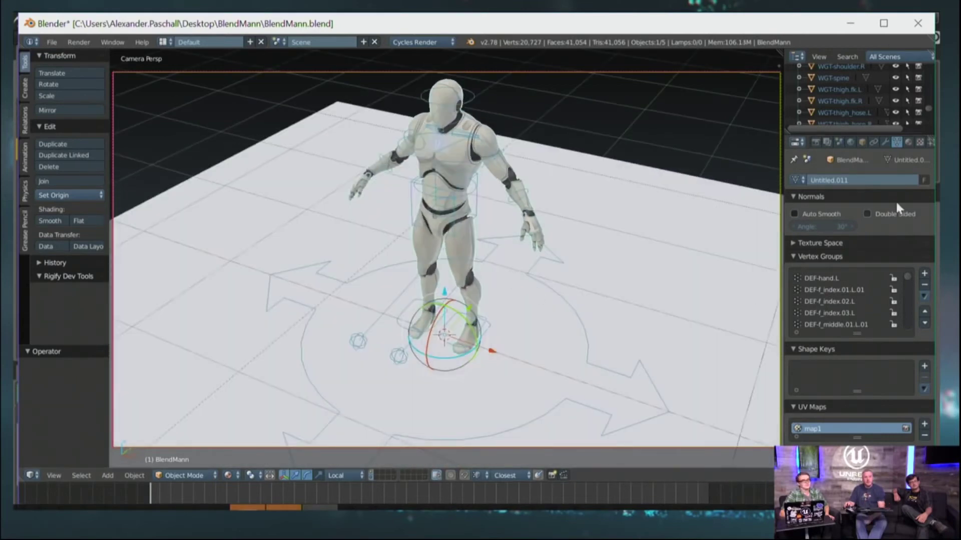
Show the scene's unit settings and examine them alongside the mannequin's size on the ground plane.
left_click(839, 141)
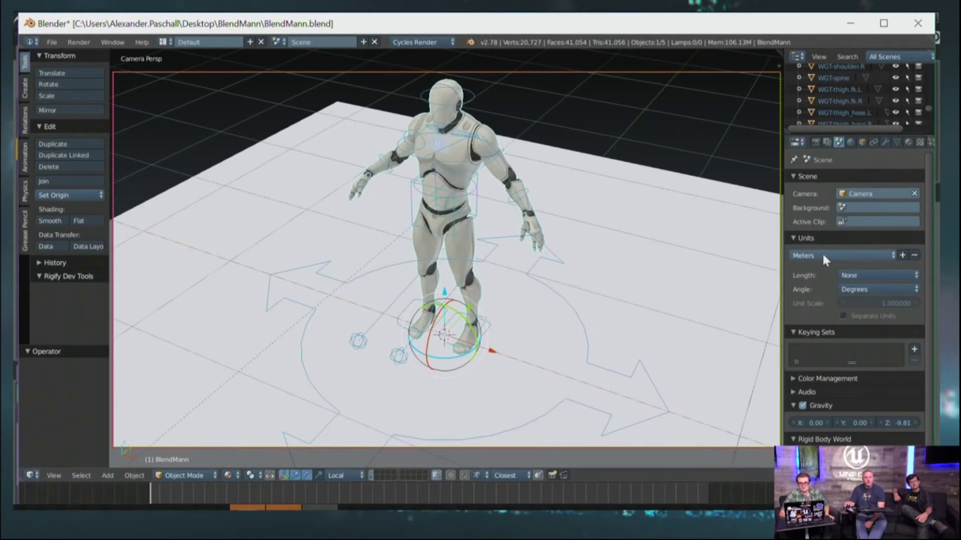
scroll(500, 231, "down", 2)
scroll(483, 230, "up", 2)
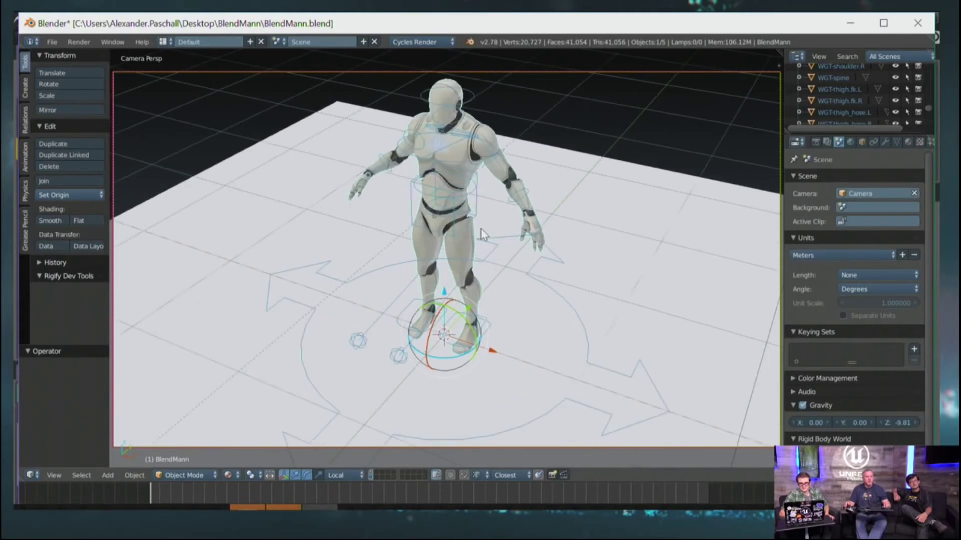
middle_click_drag(482, 230, 180, 269)
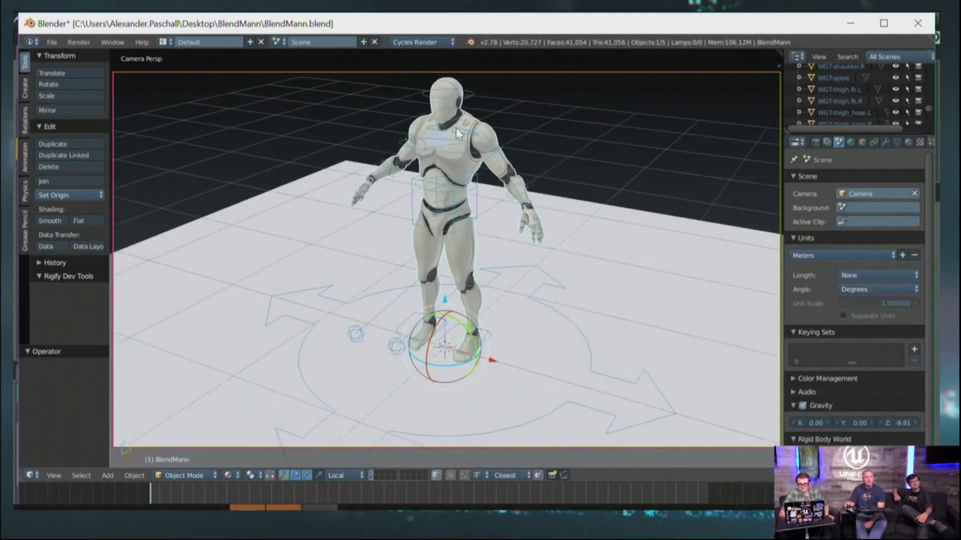
scroll(464, 162, "down", 1)
scroll(471, 209, "down", 1)
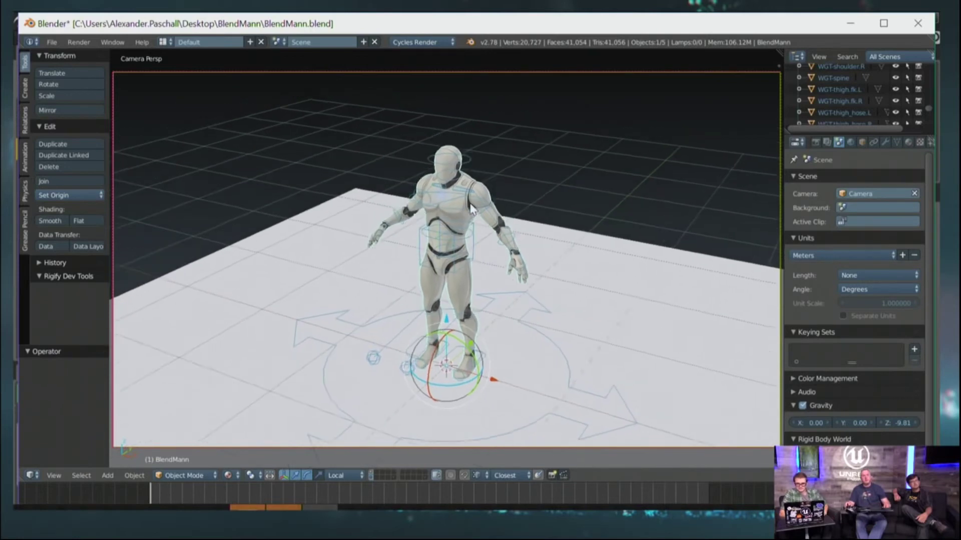
scroll(470, 235, "up", 2)
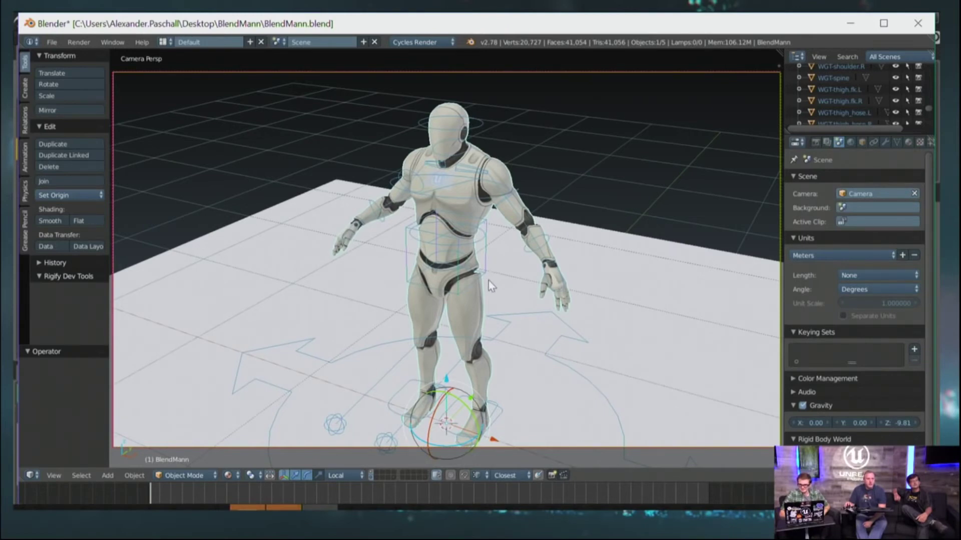
scroll(488, 281, "down", 6)
scroll(488, 280, "up", 6)
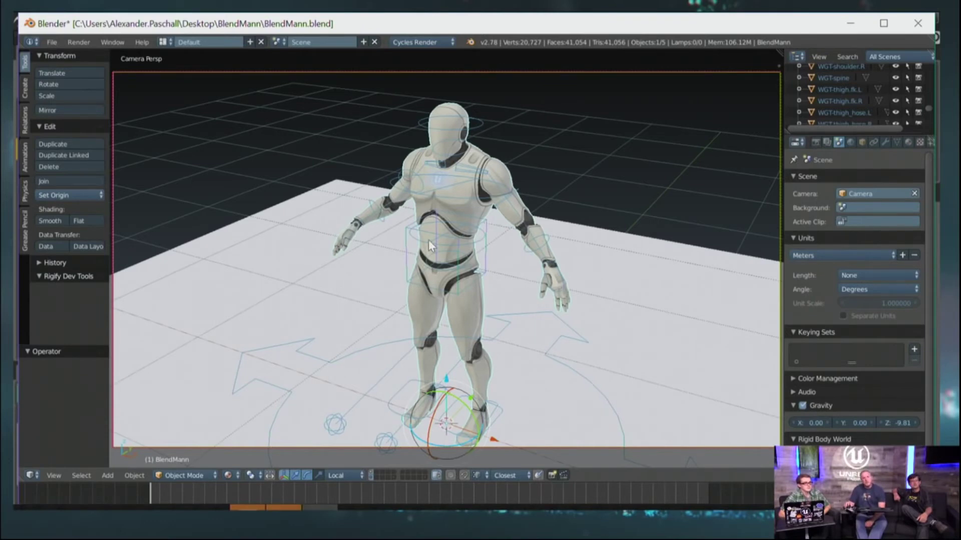
scroll(429, 240, "down", 1)
scroll(428, 239, "up", 1)
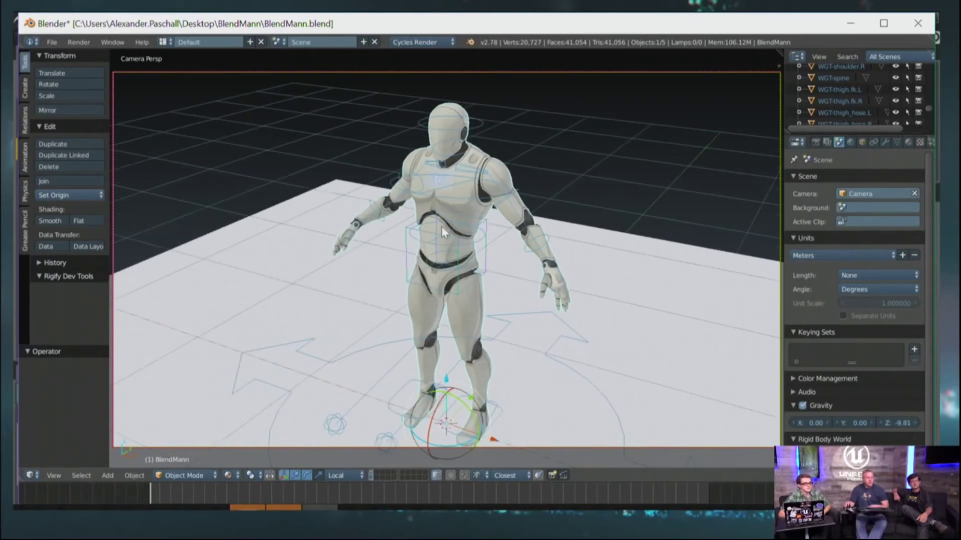
scroll(458, 213, "down", 1)
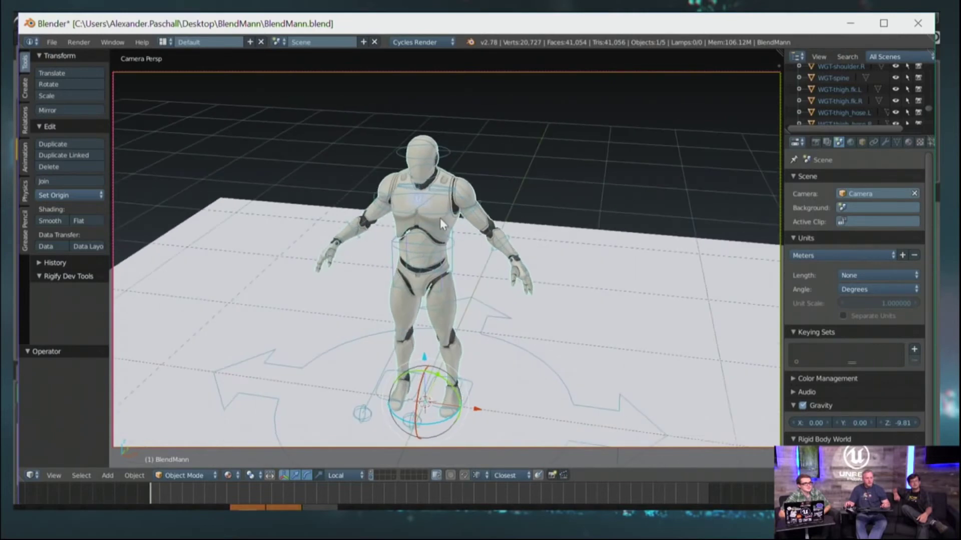
Display the BlendMann mesh's transform properties, check its scale and dimensions, and inspect the figure outside the camera view.
key("n")
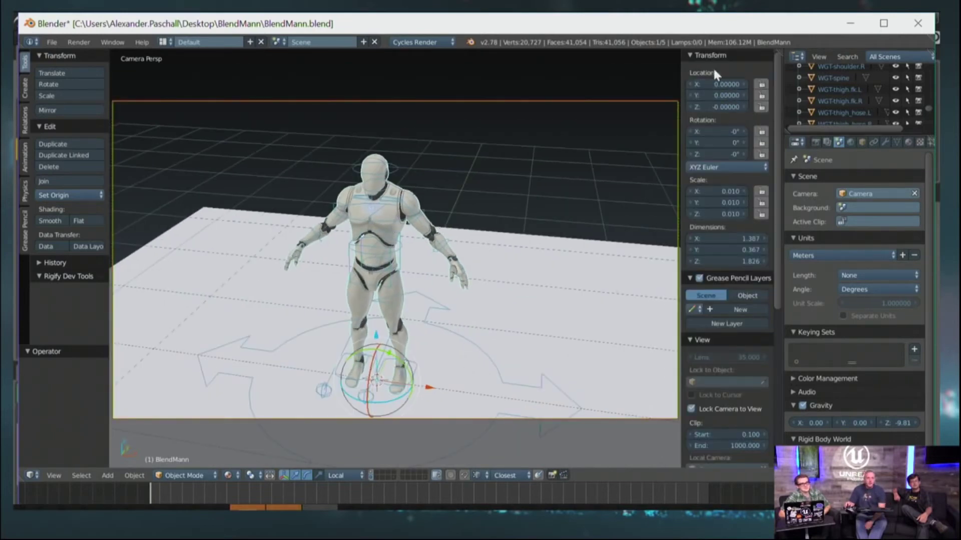
left_click_drag(738, 109, 720, 110)
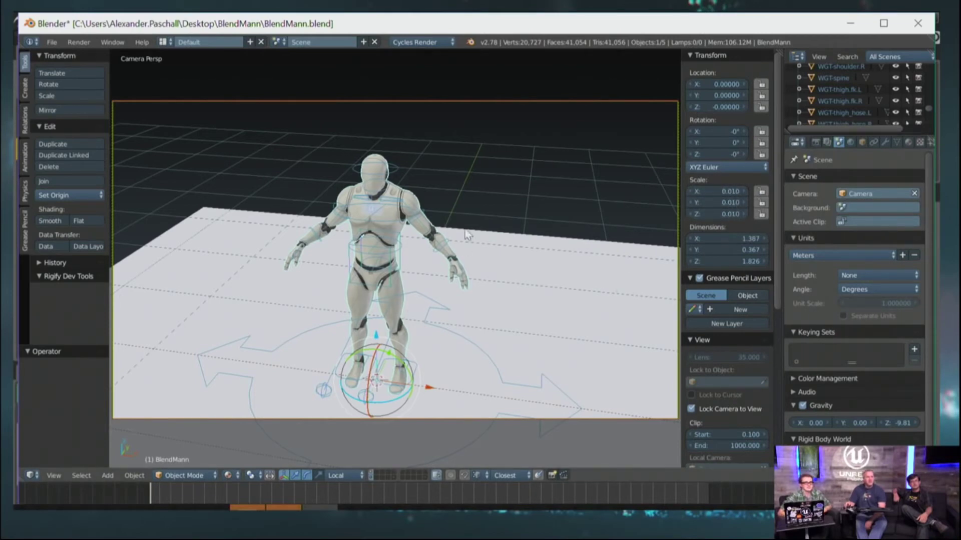
key("ctrl+a")
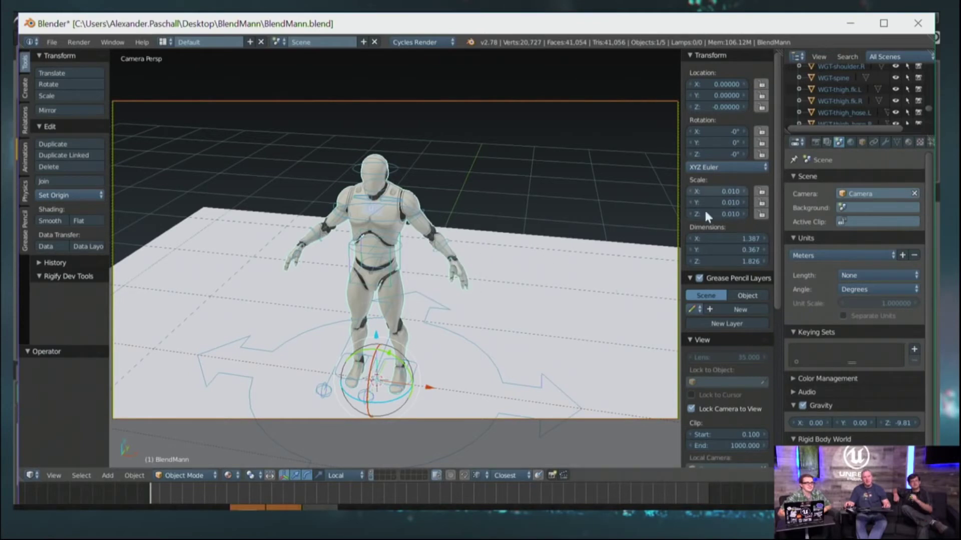
middle_click_drag(493, 264, 469, 278)
key("KP_0")
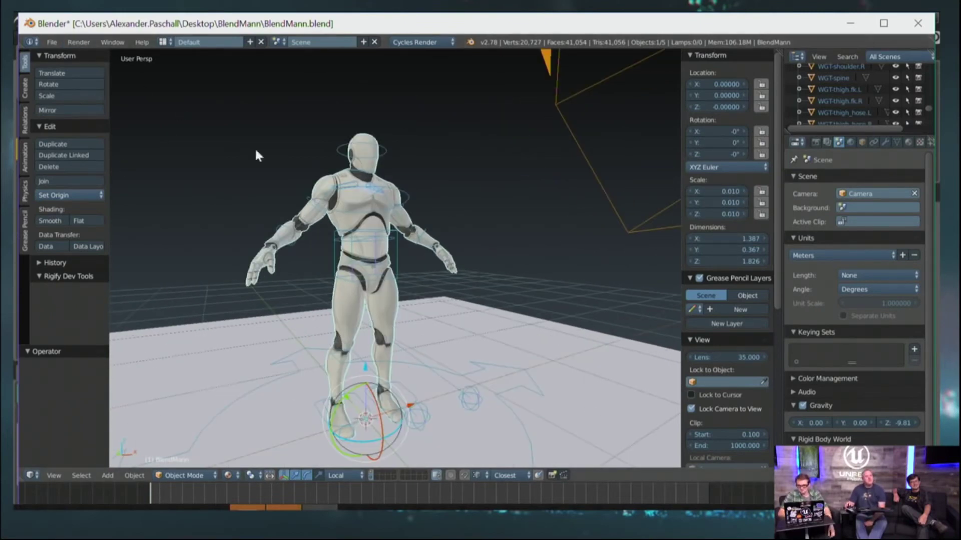
middle_click_drag(479, 245, 441, 299)
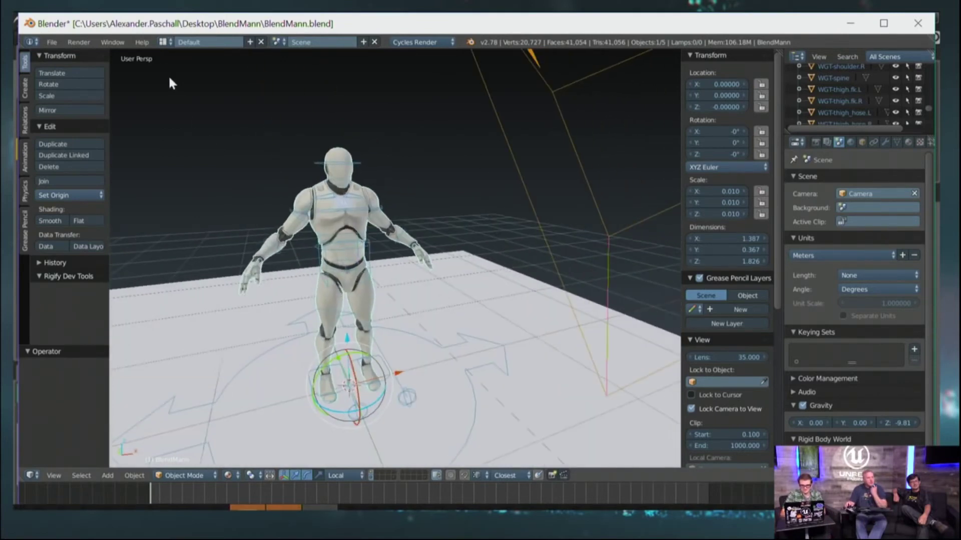
Change the screen layout to Scripting and place the text cursor on the author line of RigifyToUnreal.py.
left_click(163, 42)
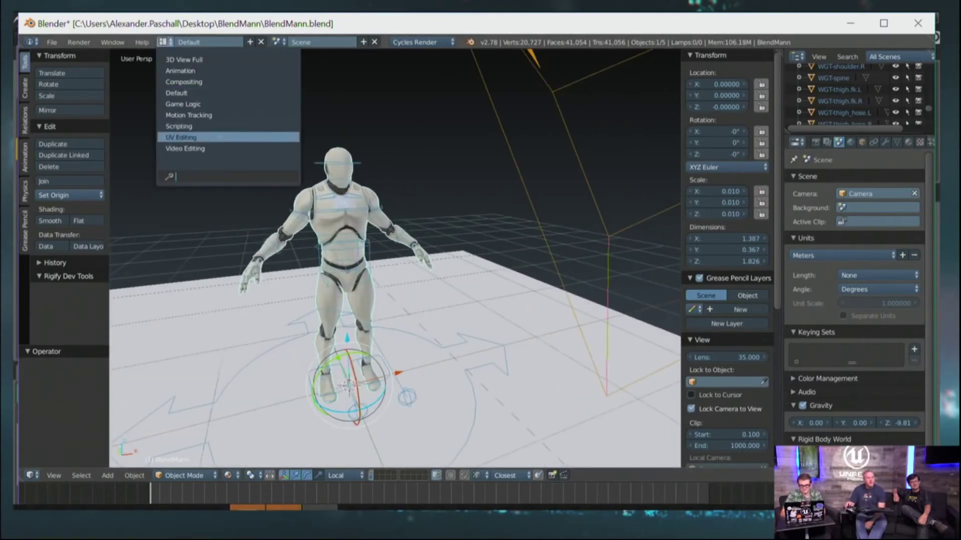
left_click(214, 128)
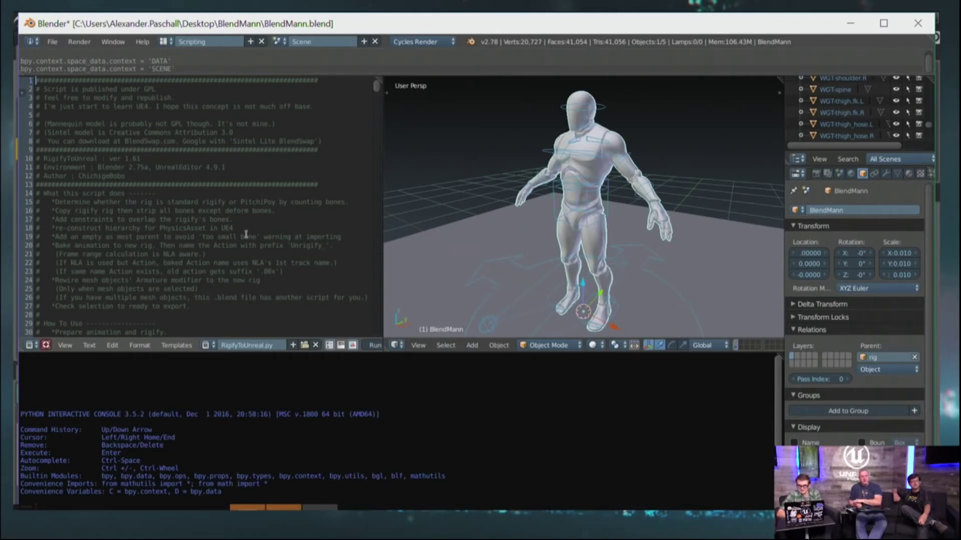
left_click(84, 178)
double_click(129, 176)
left_click(137, 178)
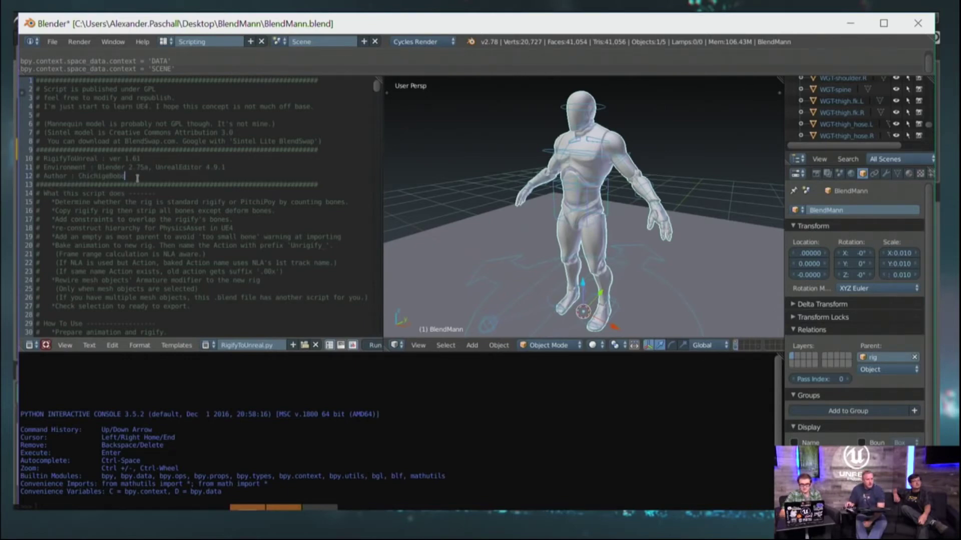
Highlight the author's name in the script header and review the description of what the script does.
left_click_drag(78, 178, 147, 180)
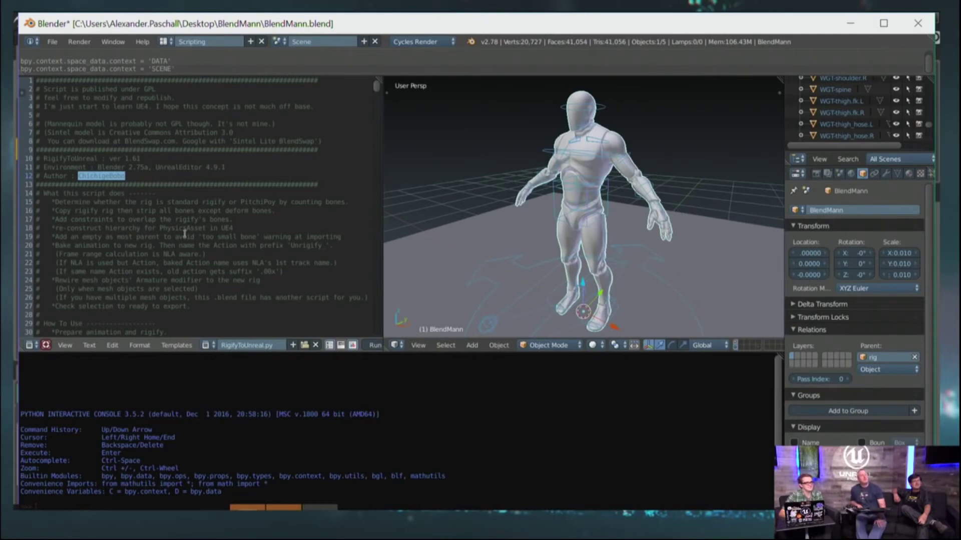
scroll(163, 191, "down", 1)
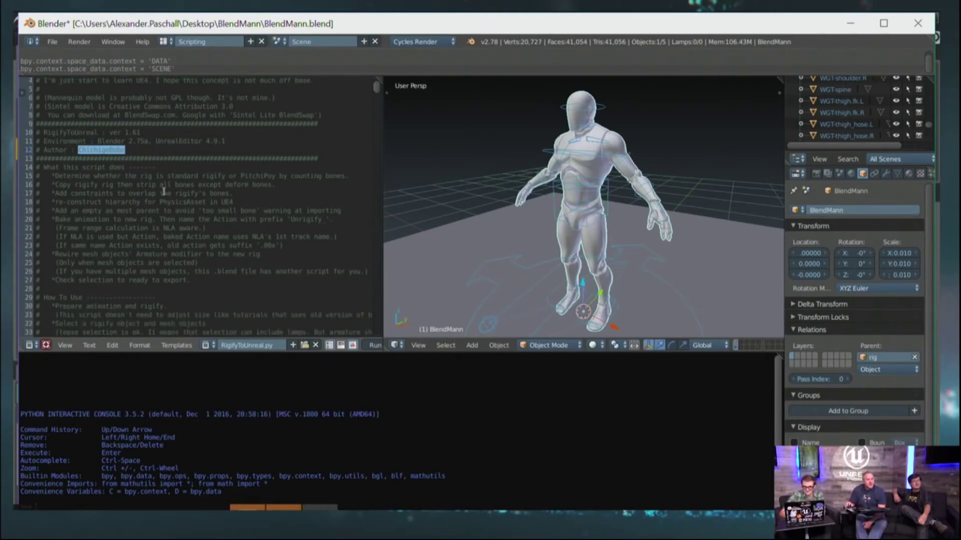
scroll(163, 191, "up", 1)
left_click(164, 176)
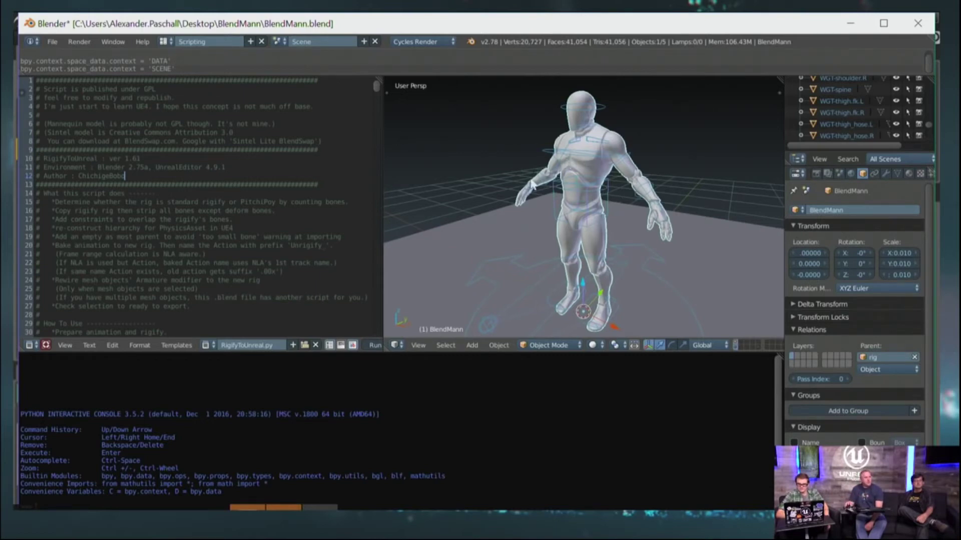
Delete the PlaneGround object beneath the mannequin.
scroll(643, 235, "down", 5)
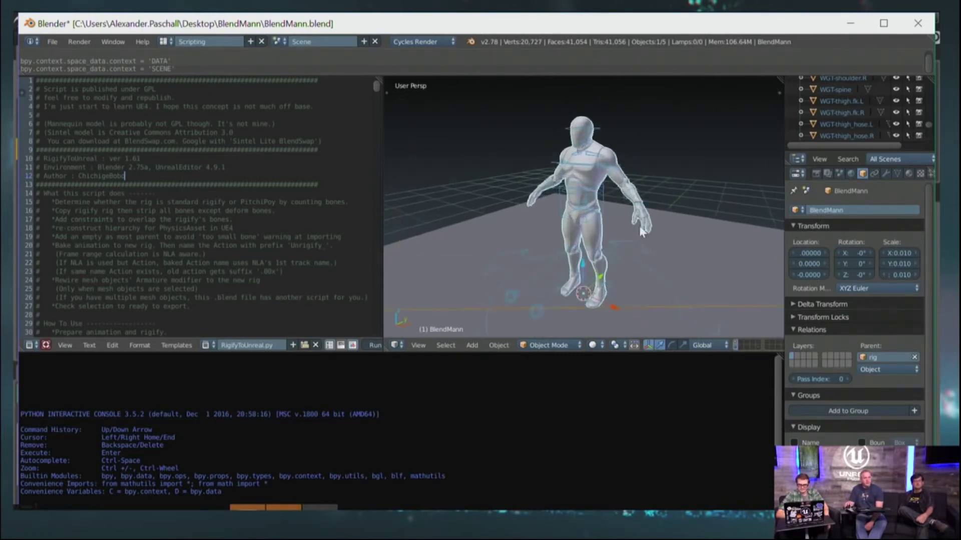
scroll(645, 257, "up", 3)
scroll(678, 273, "down", 3)
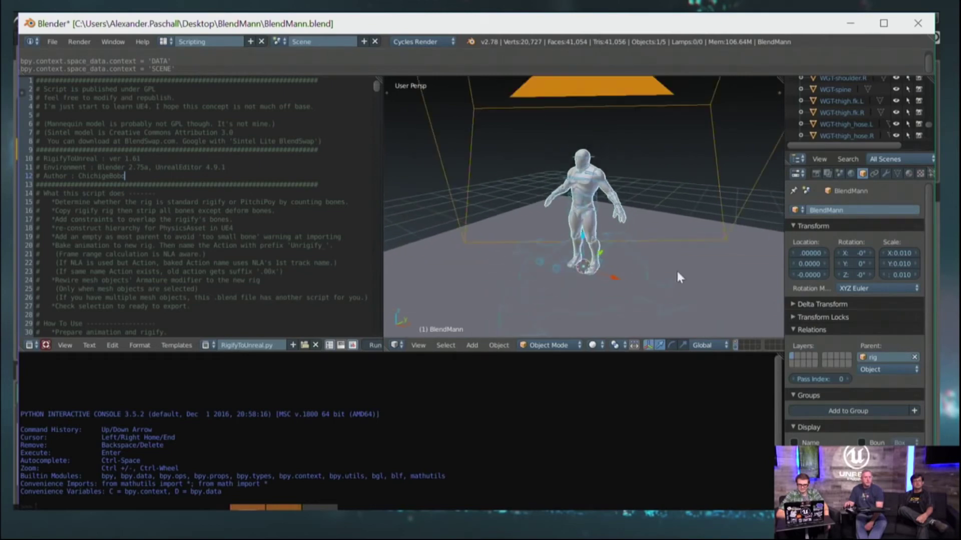
scroll(677, 273, "up", 3)
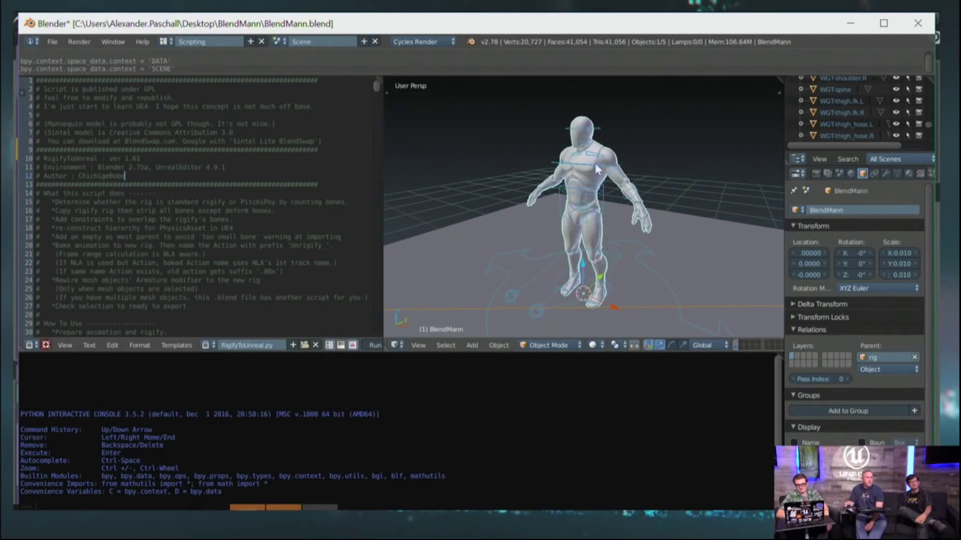
right_click(649, 266)
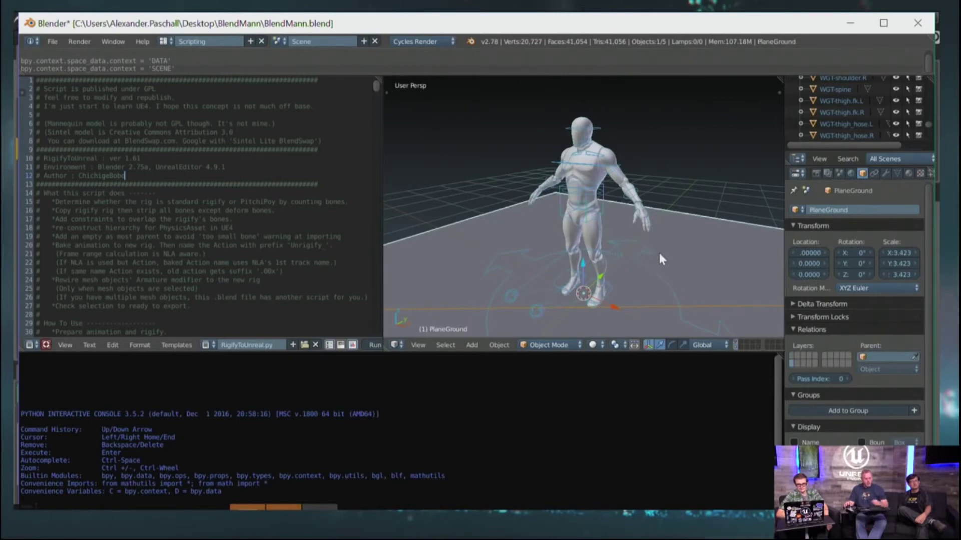
key("x")
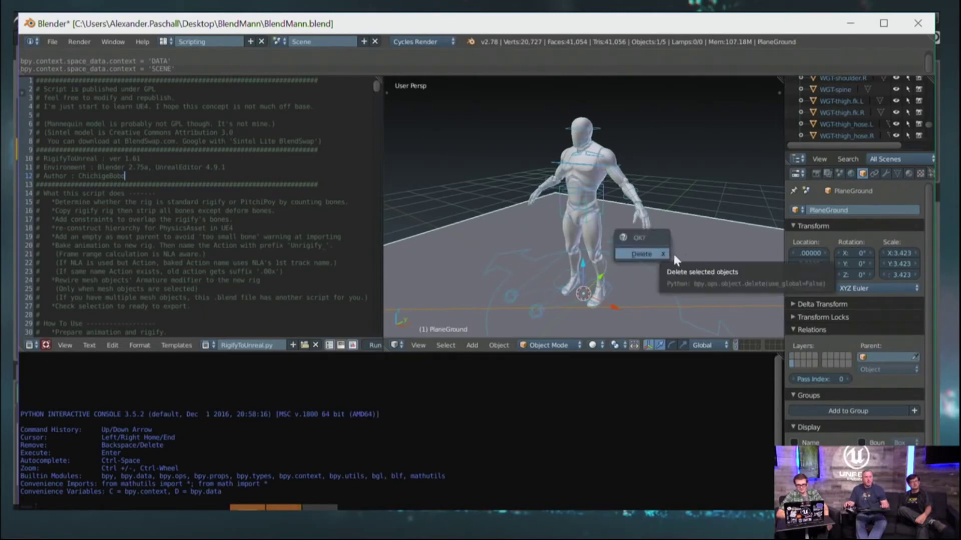
left_click(659, 252)
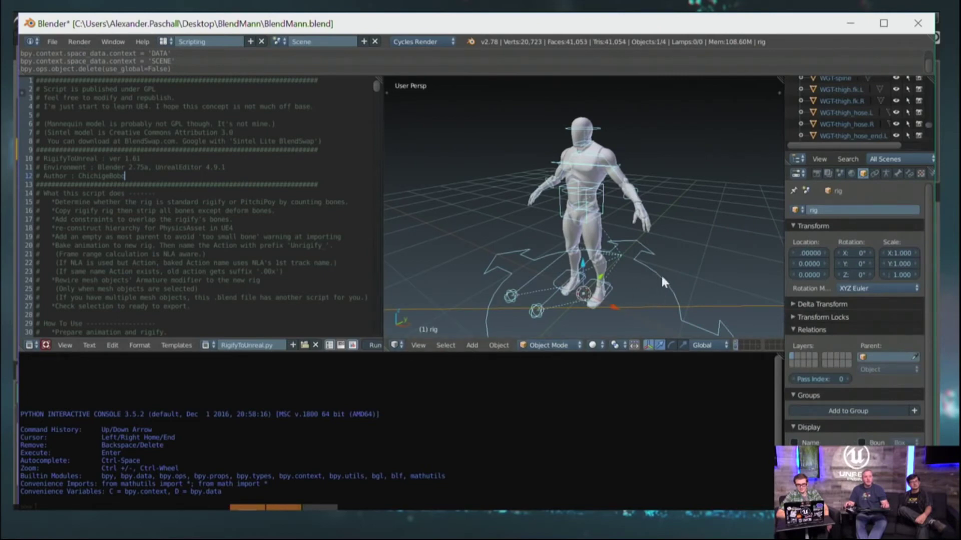
Select the BlendMann mesh together with the rig, run the RigifyToUnreal.py script on them and inspect the generated skeleton.
right_click(583, 122, "shift")
scroll(600, 170, "up", 2)
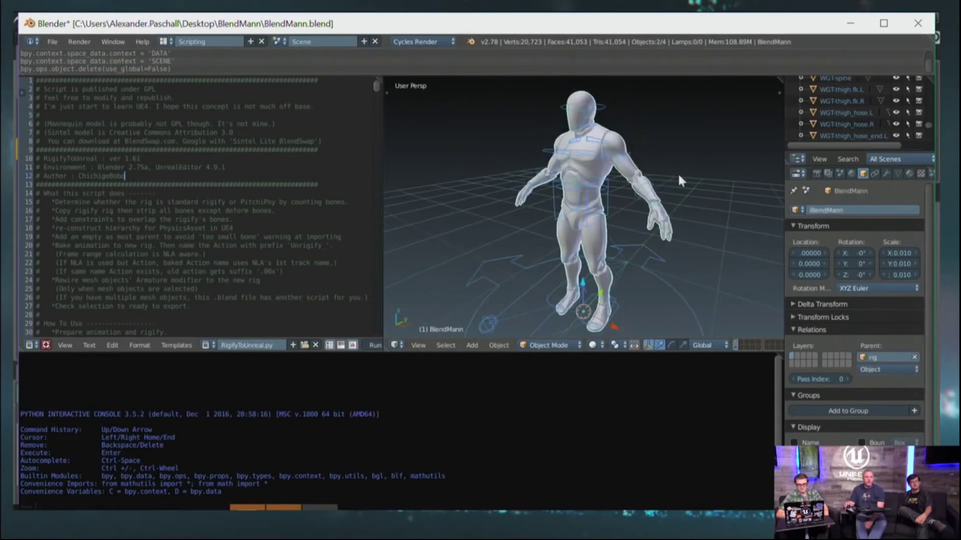
scroll(677, 231, "down", 2)
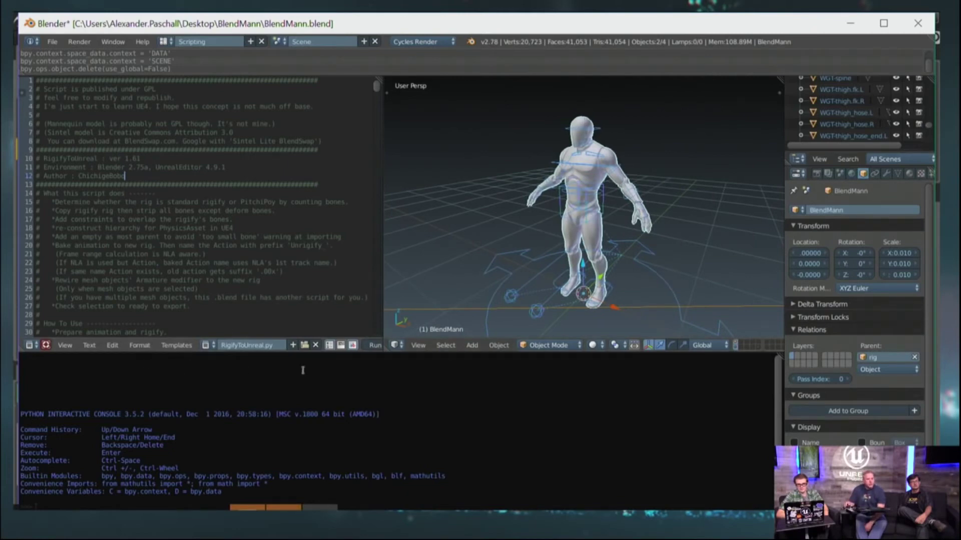
left_click(376, 345)
scroll(622, 126, "up", 3)
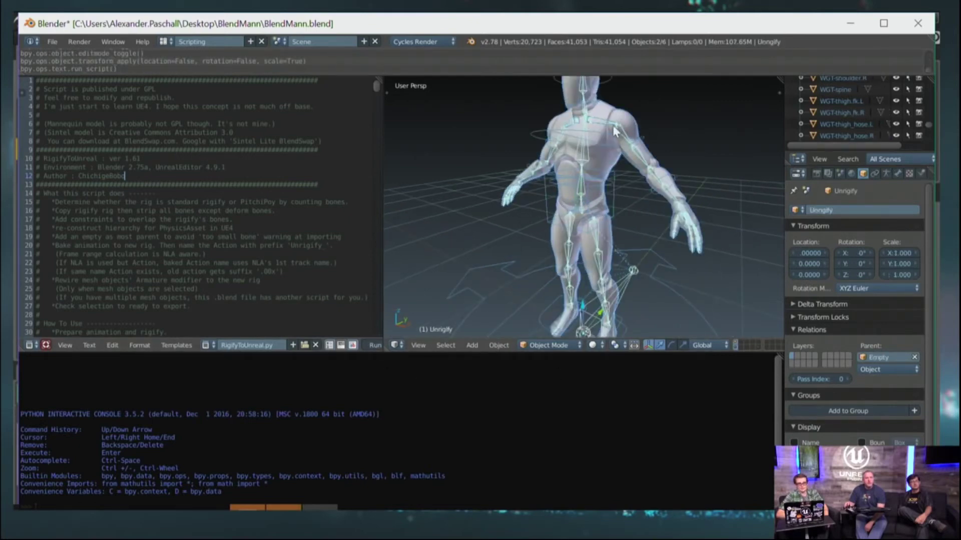
scroll(656, 241, "down", 2)
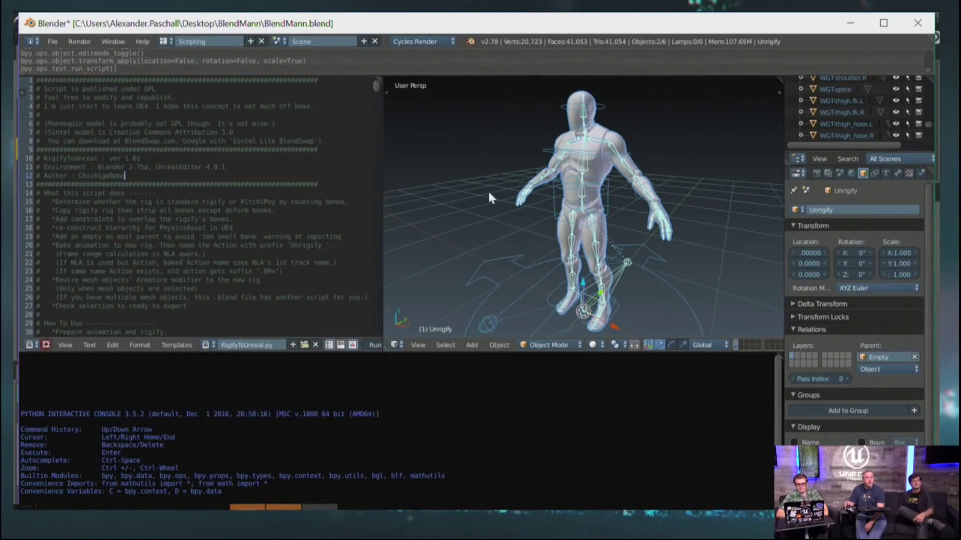
Export the scene as FBX with the Ue4 operator preset, overwriting BlendMann.fbx in the Out folder.
left_click(50, 42)
mouse_move(73, 259)
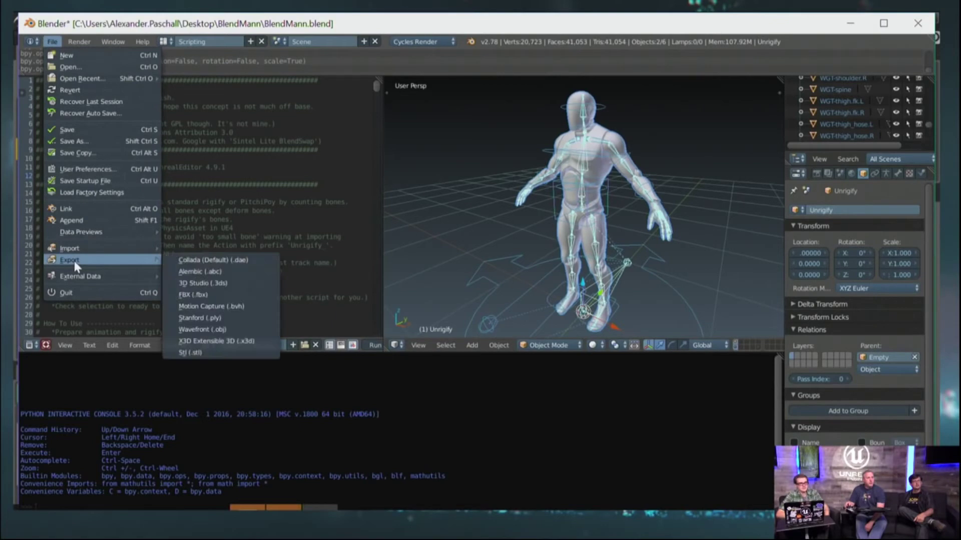
left_click(221, 294)
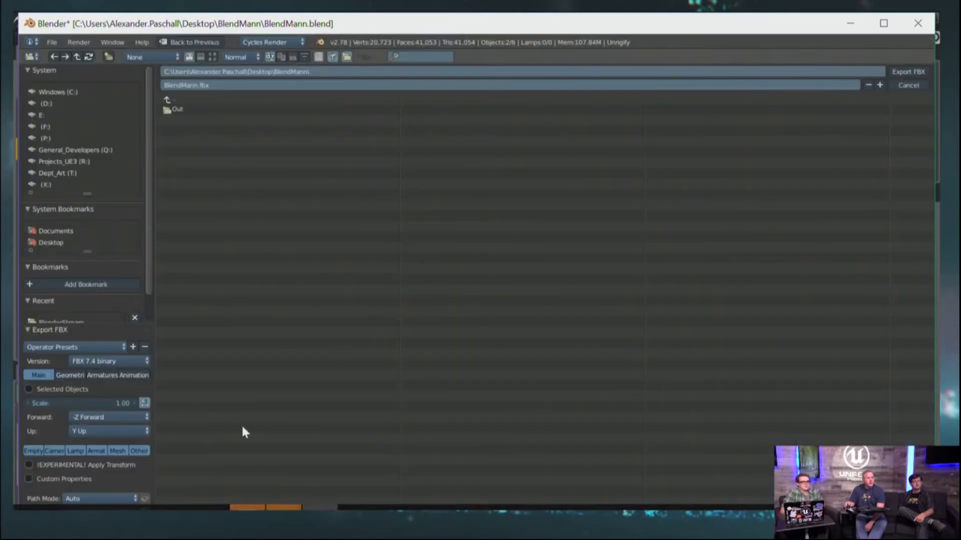
left_click(65, 347)
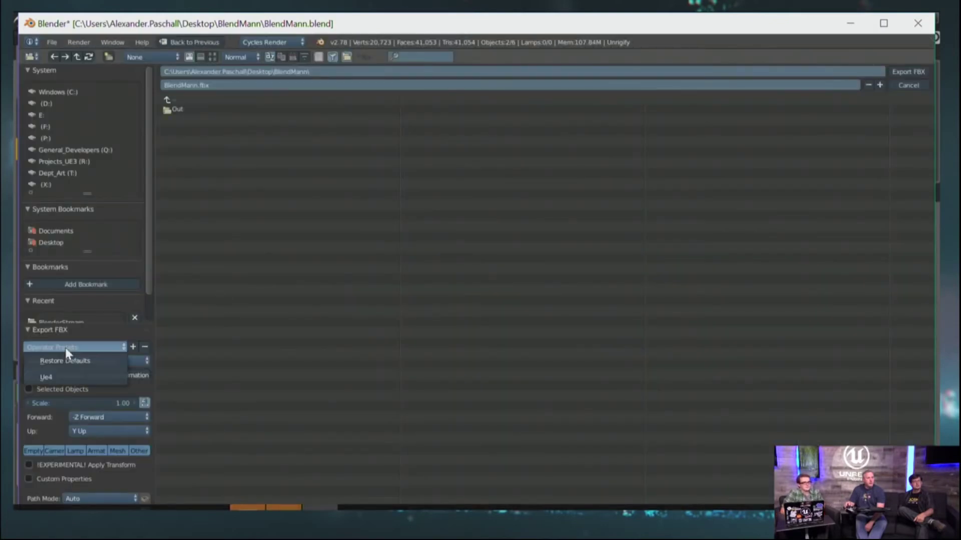
left_click(60, 378)
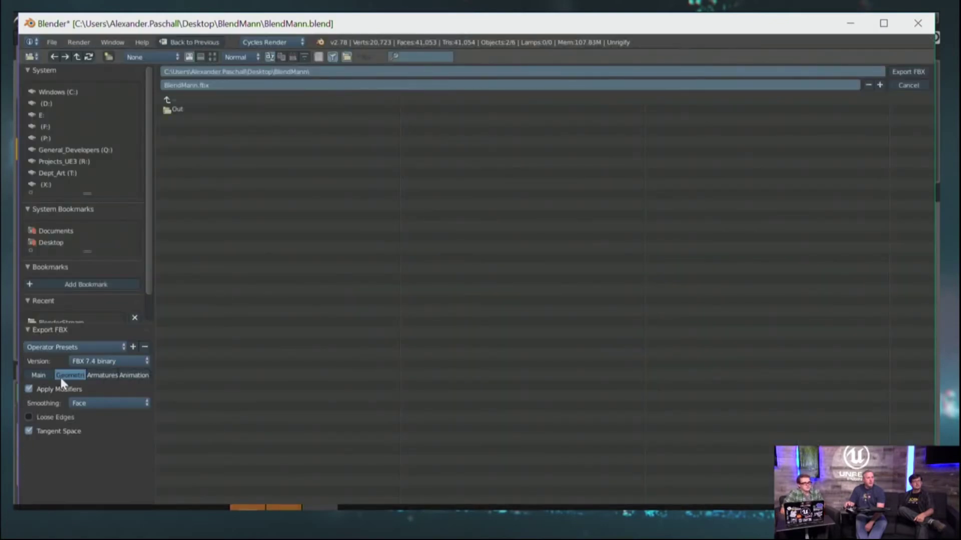
left_click(182, 107)
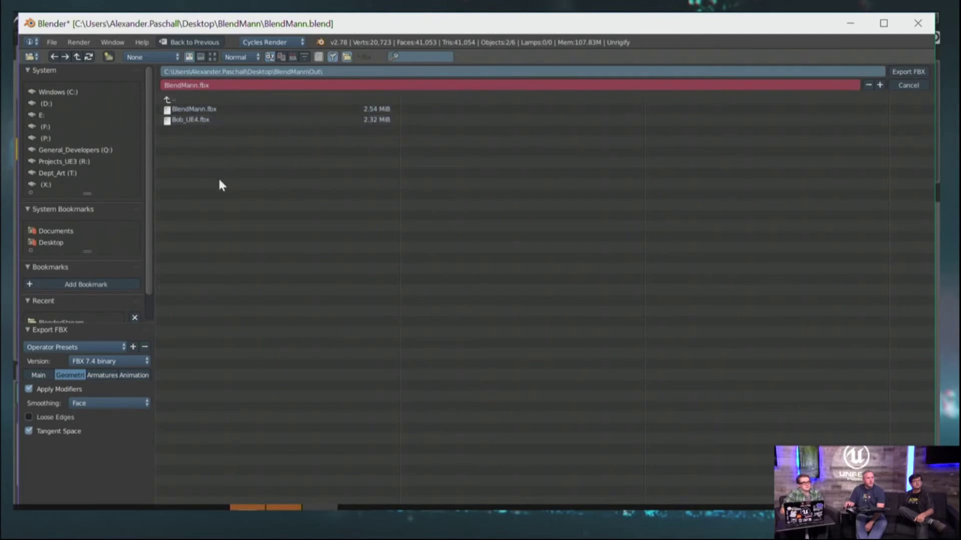
left_click(211, 110)
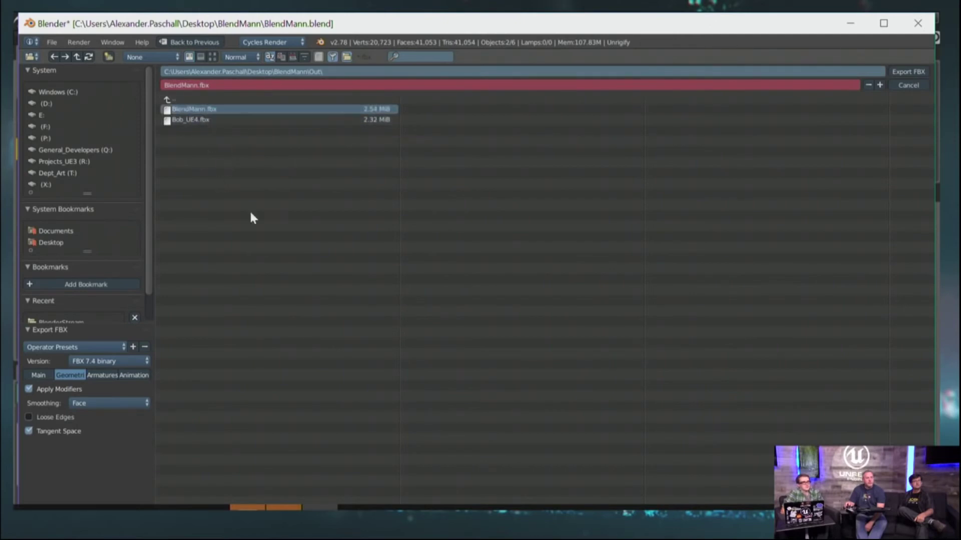
left_click(901, 74)
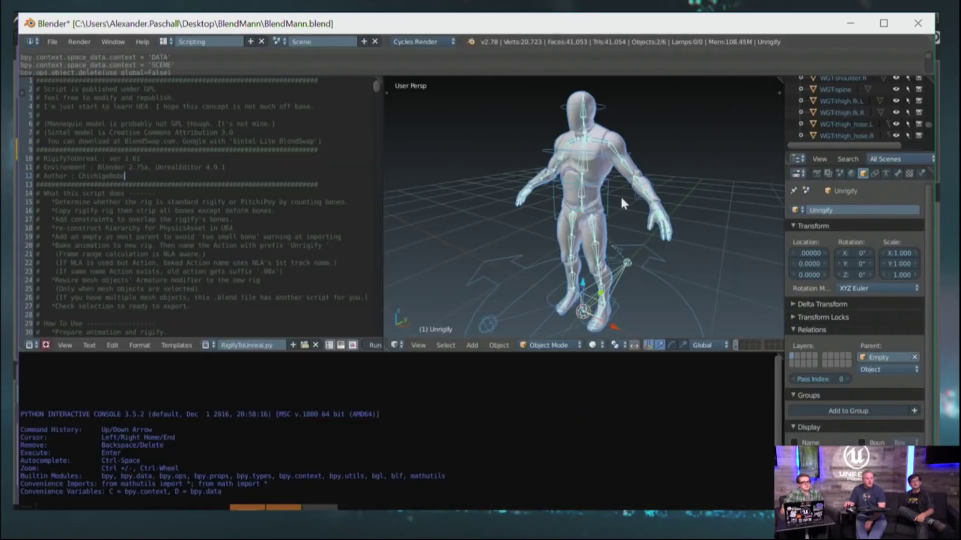
Switch to Unreal Editor and start importing BlendMann.fbx into the BlenderTesting folder, with the full import options in view.
key("alt+Tab")
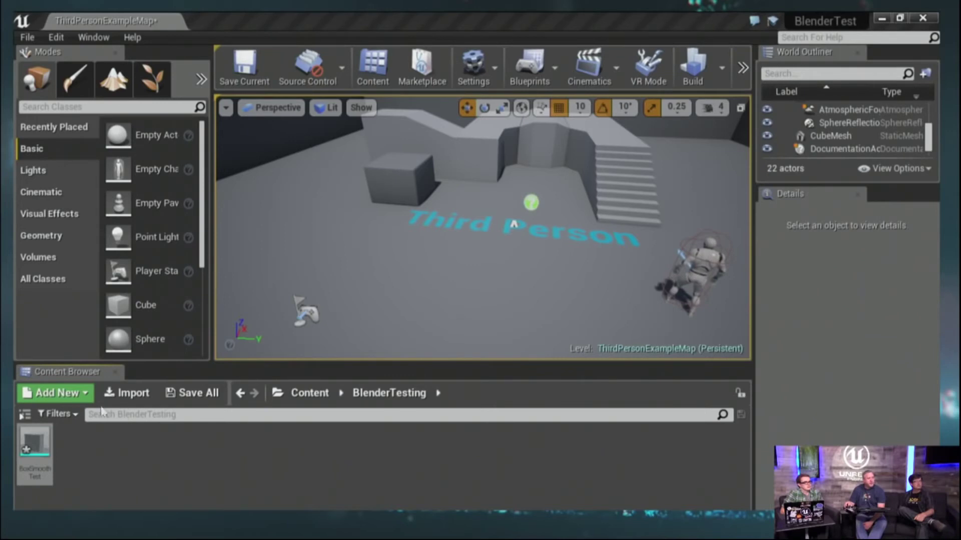
left_click_drag(212, 449, 235, 451)
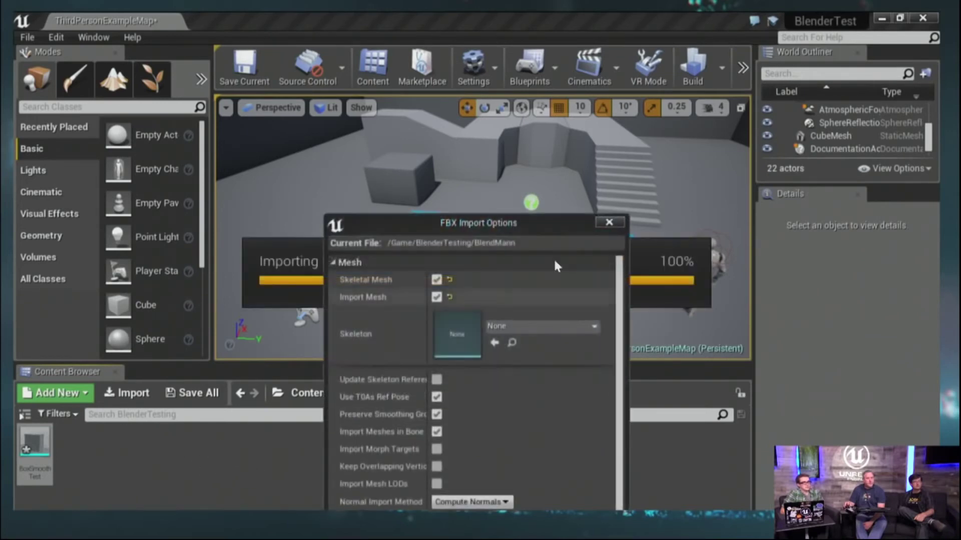
left_click_drag(557, 231, 558, 17)
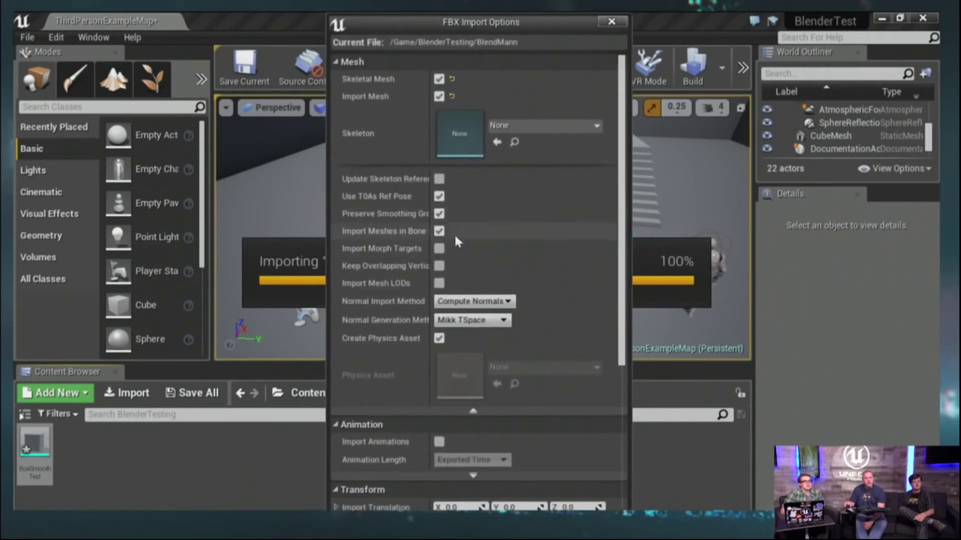
Have Use T0 As Ref Pose, Import Morph Targets and Create Physics Asset enabled for the mannequin import.
left_click(439, 197)
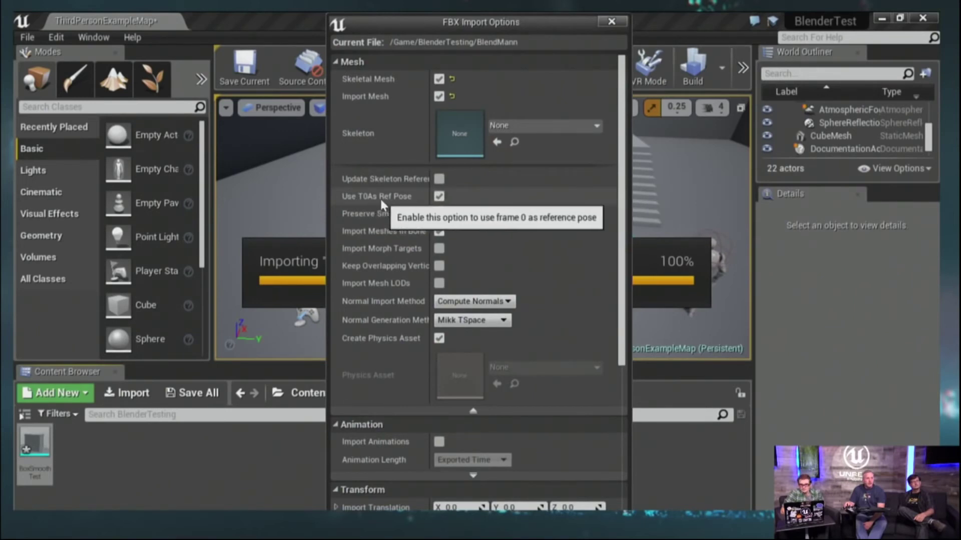
left_click(440, 198)
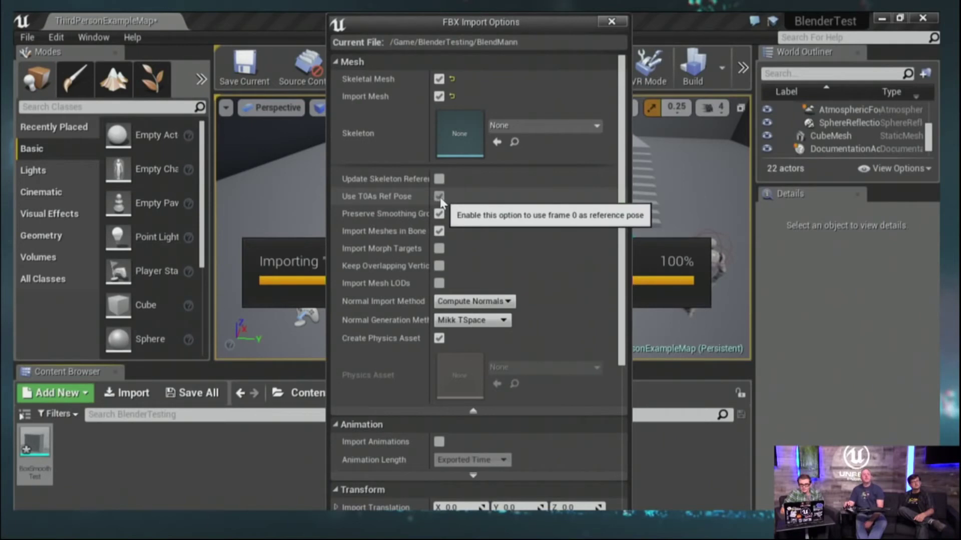
left_click(439, 196)
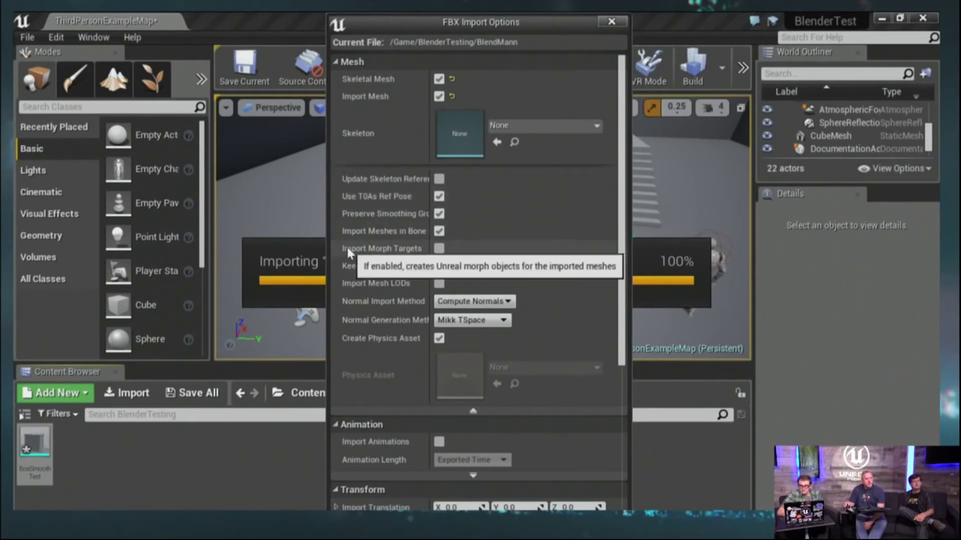
left_click(439, 249)
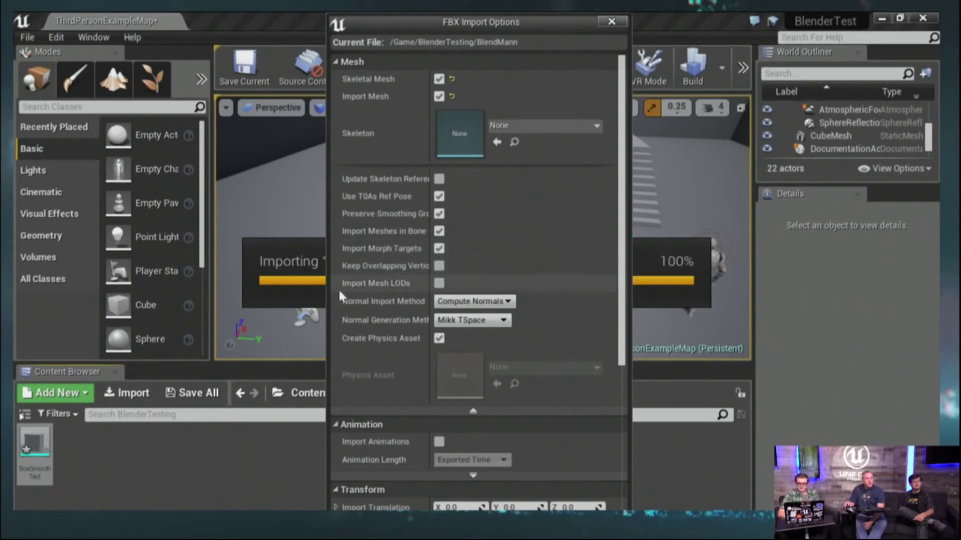
scroll(339, 295, "down", 2)
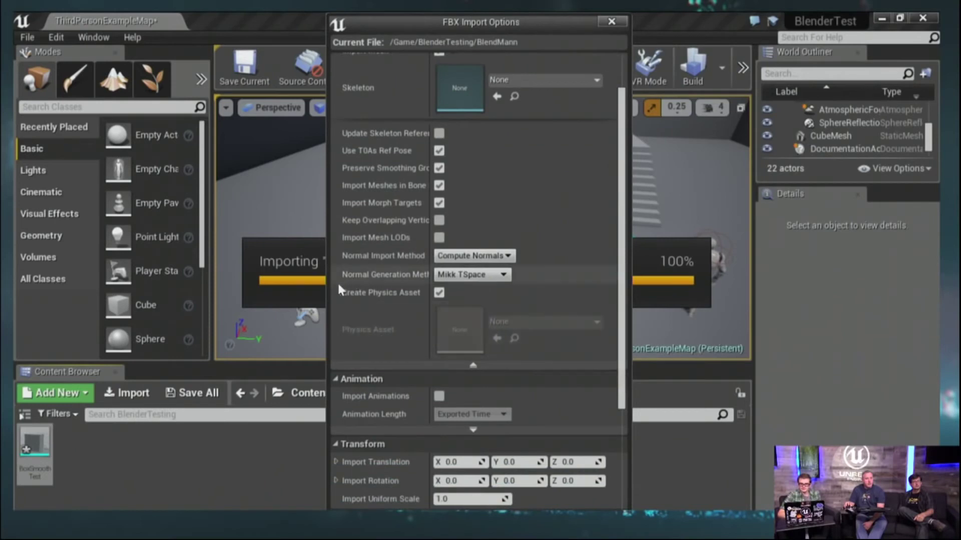
left_click(439, 293)
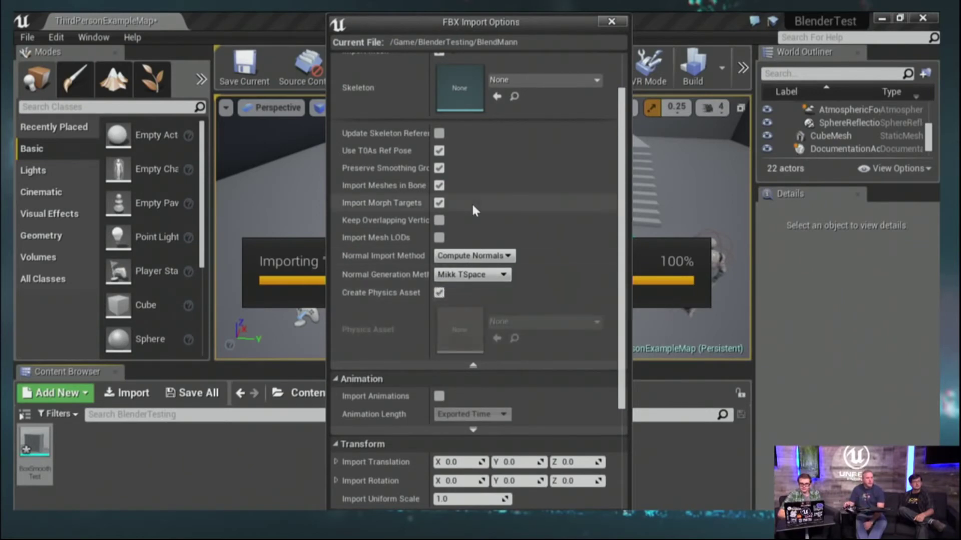
Set the normal import method to Import Normals and Tangents.
left_click_drag(624, 243, 624, 264)
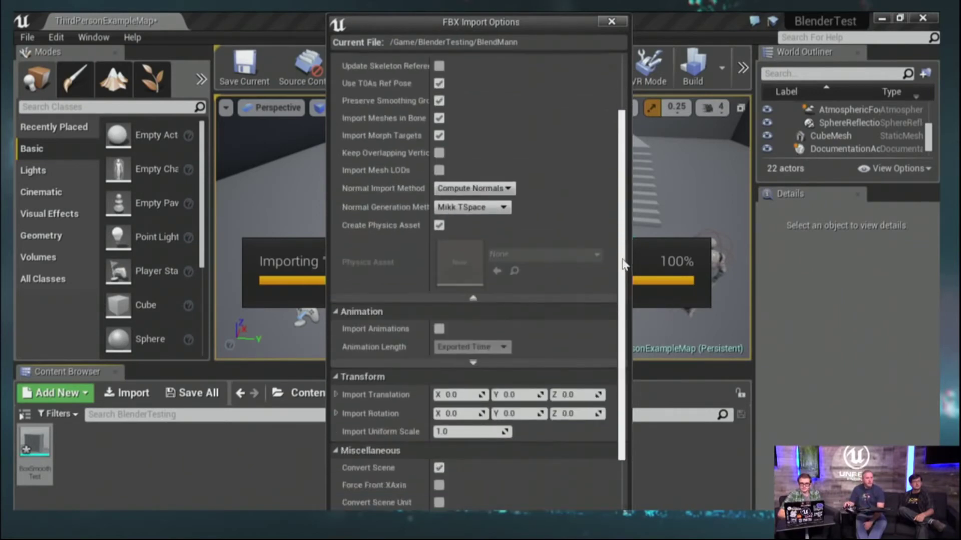
scroll(579, 237, "up", 1)
left_click(473, 208)
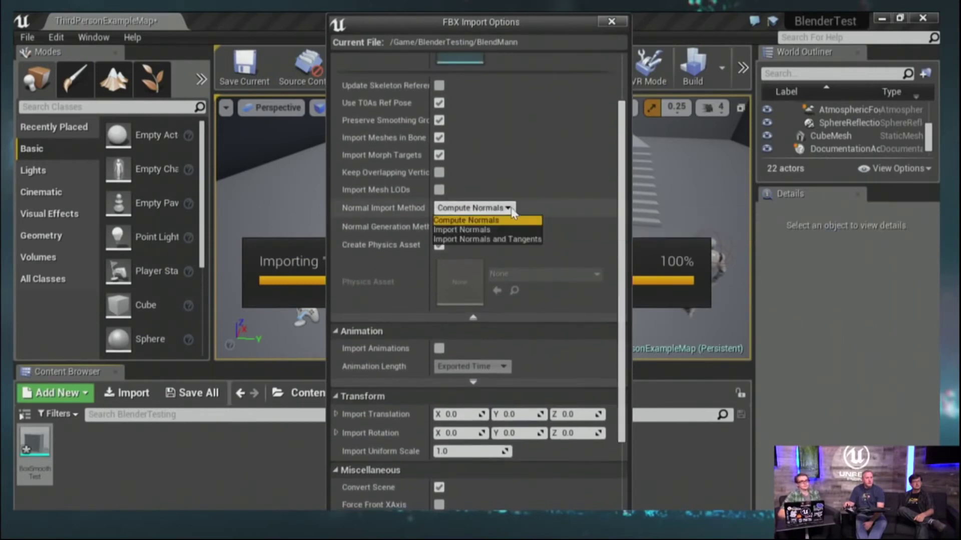
left_click(511, 239)
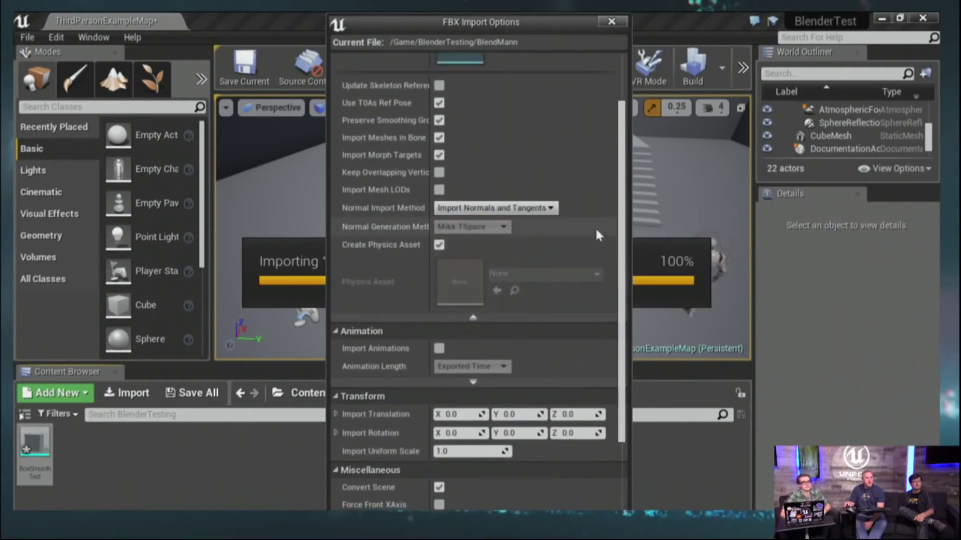
Import the mannequin with these options and open the BlendMann skeletal mesh for inspection.
left_click_drag(623, 227, 593, 136)
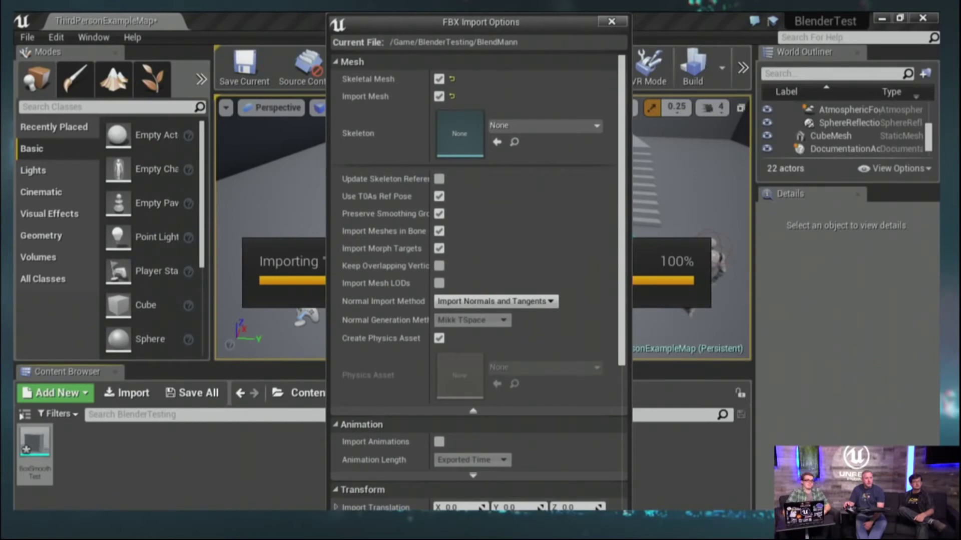
left_click(508, 525)
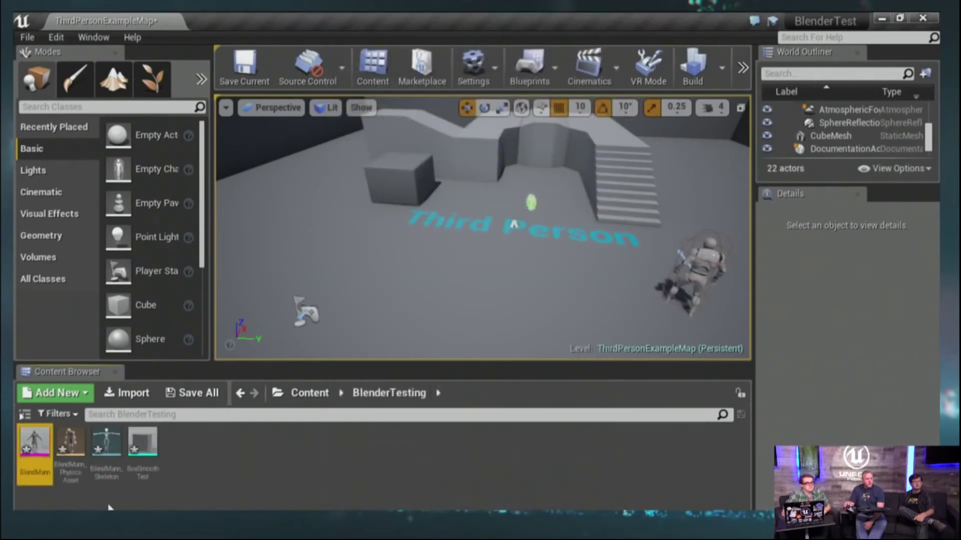
double_click(34, 448)
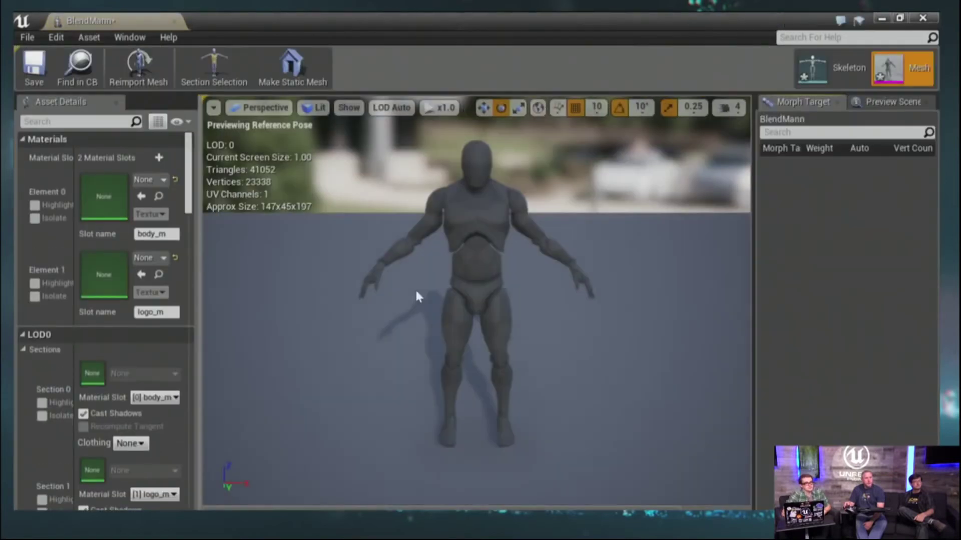
Detach the BlendMann mesh editor into a floating window beside the level editor so the project content is accessible.
mouse_move(541, 304)
left_mouse_down("alt")
mouse_move(390, 303)
mouse_move(536, 305)
left_mouse_up("alt")
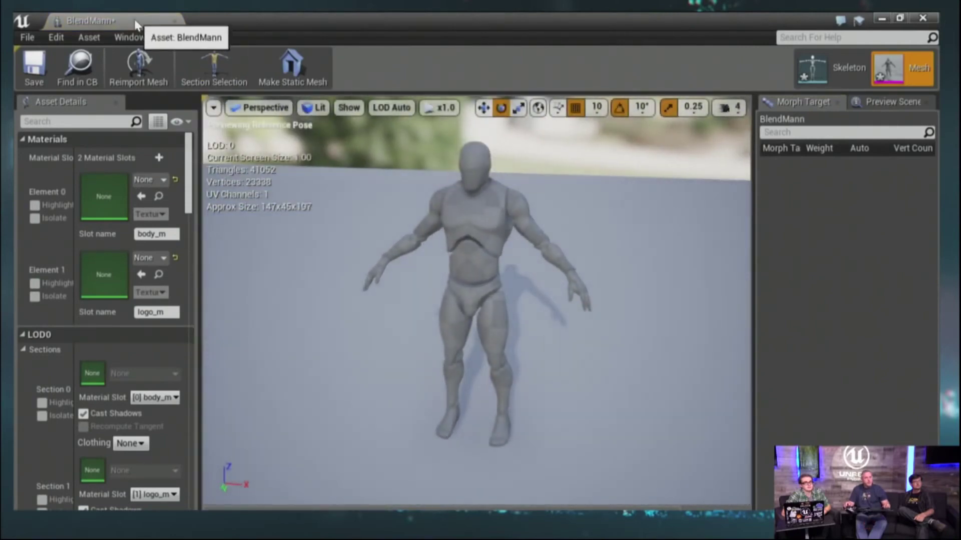
left_click_drag(135, 25, 300, 22)
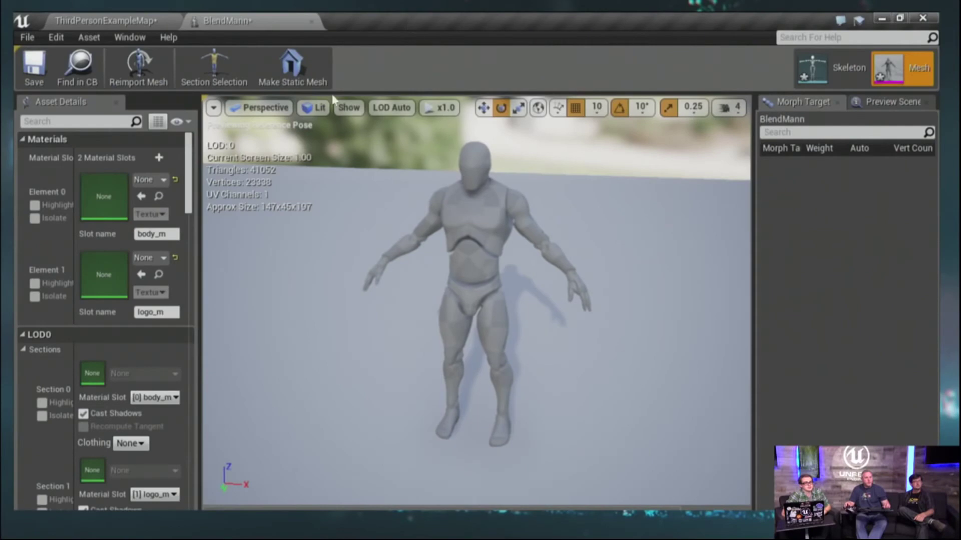
left_click_drag(230, 21, 481, 138)
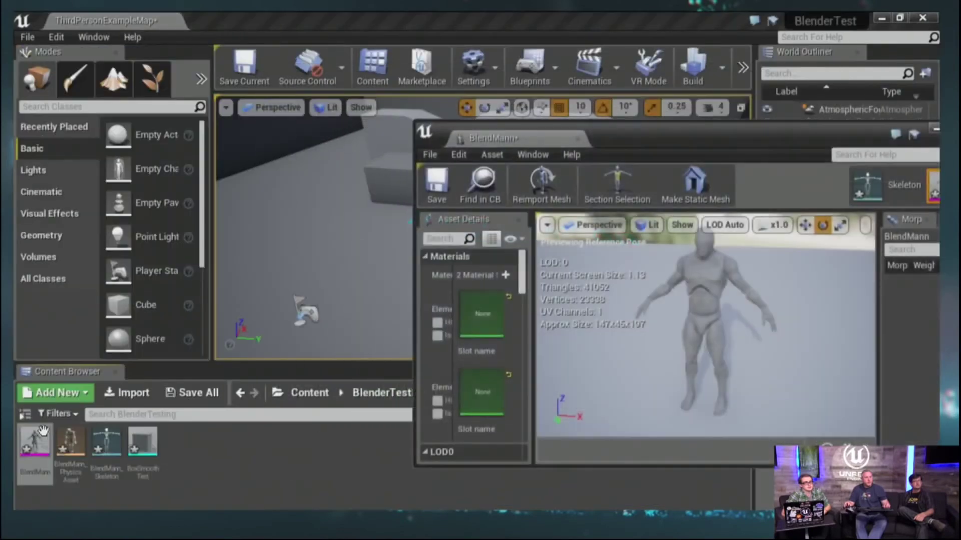
Look through the ThirdPerson and ThirdPersonBP content folders for the mannequin's materials.
left_click(310, 392)
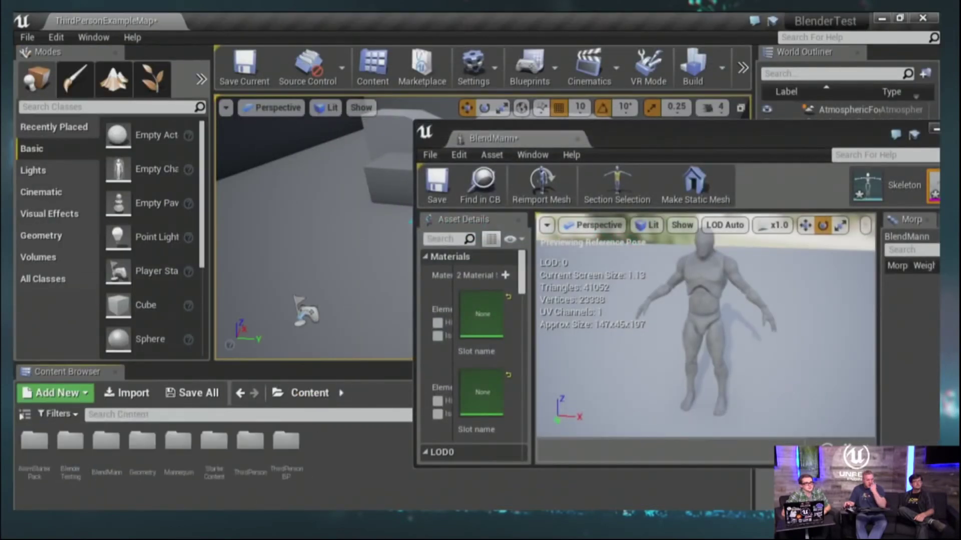
double_click(249, 445)
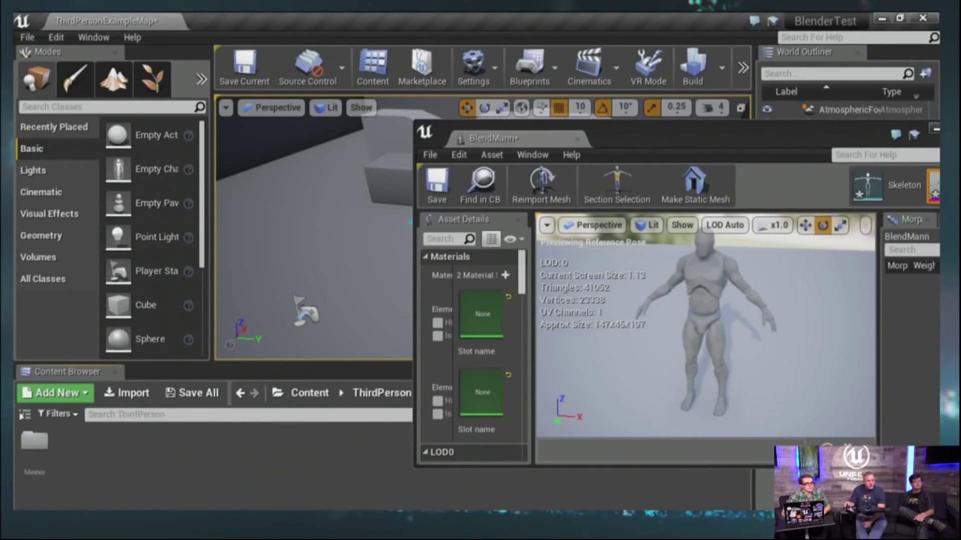
double_click(38, 445)
left_click(380, 393)
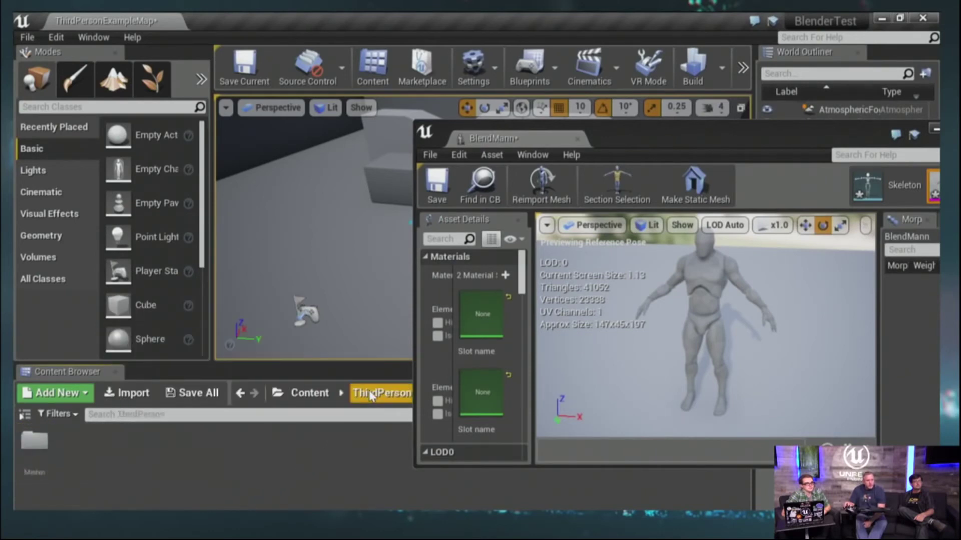
left_click(310, 393)
double_click(286, 443)
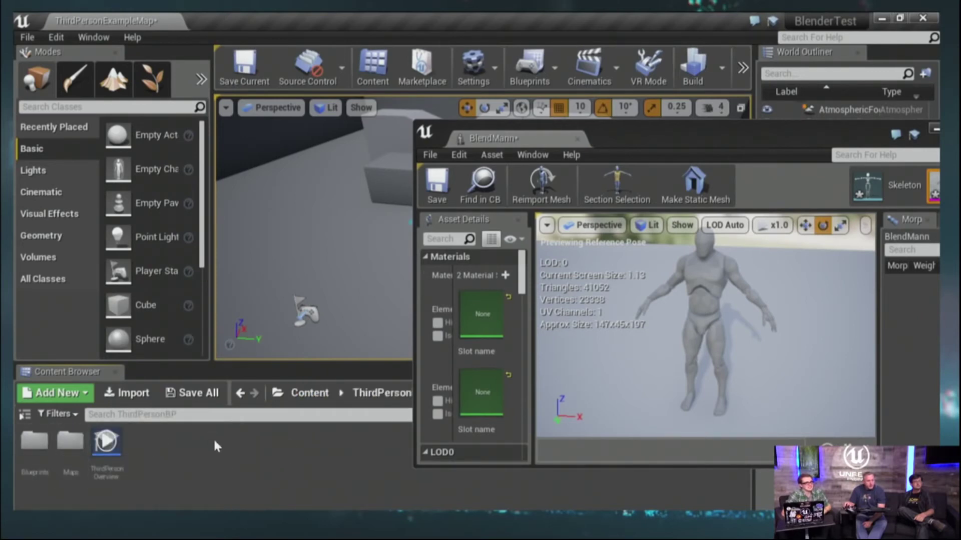
Move the floating mesh editor clear of the content list and open the Mannequin/Character/Materials folder.
left_click_drag(589, 147, 714, 169)
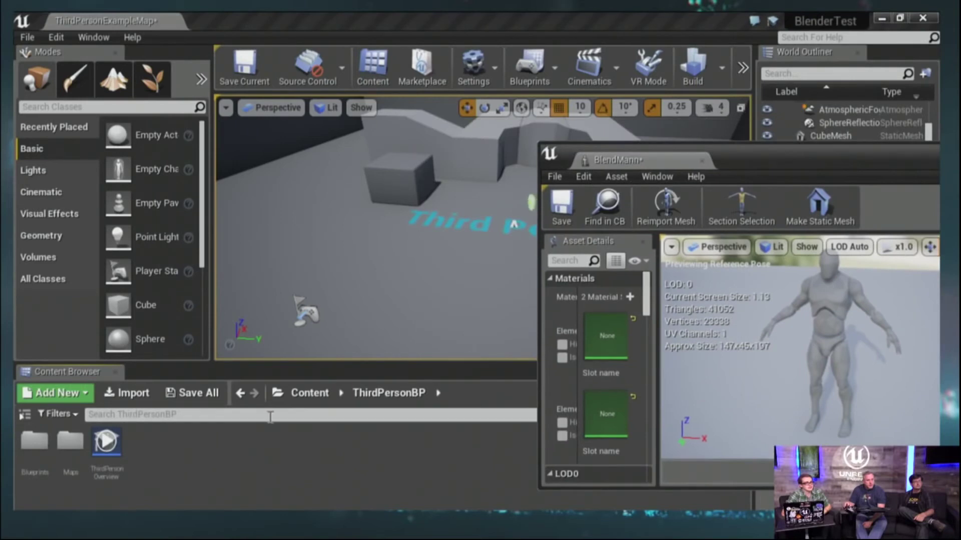
left_click(309, 394)
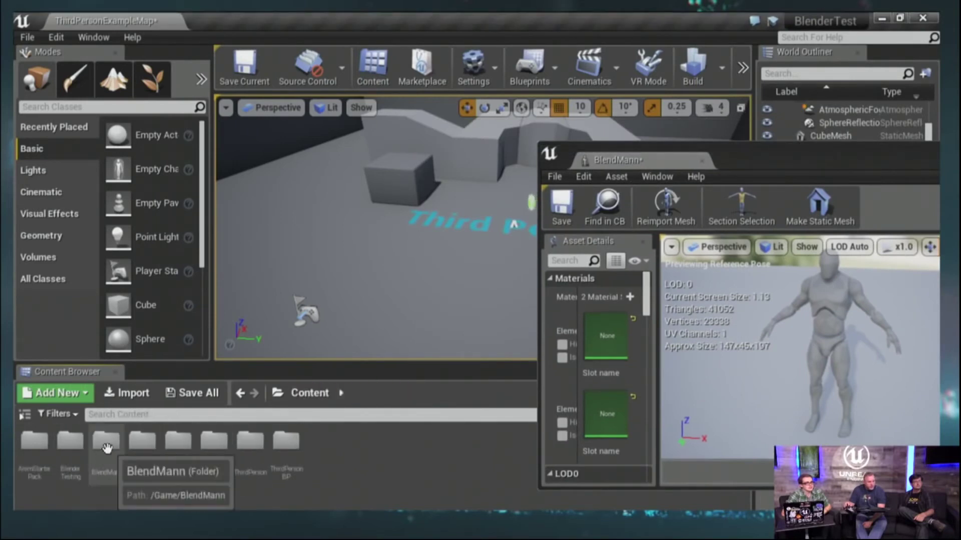
double_click(177, 458)
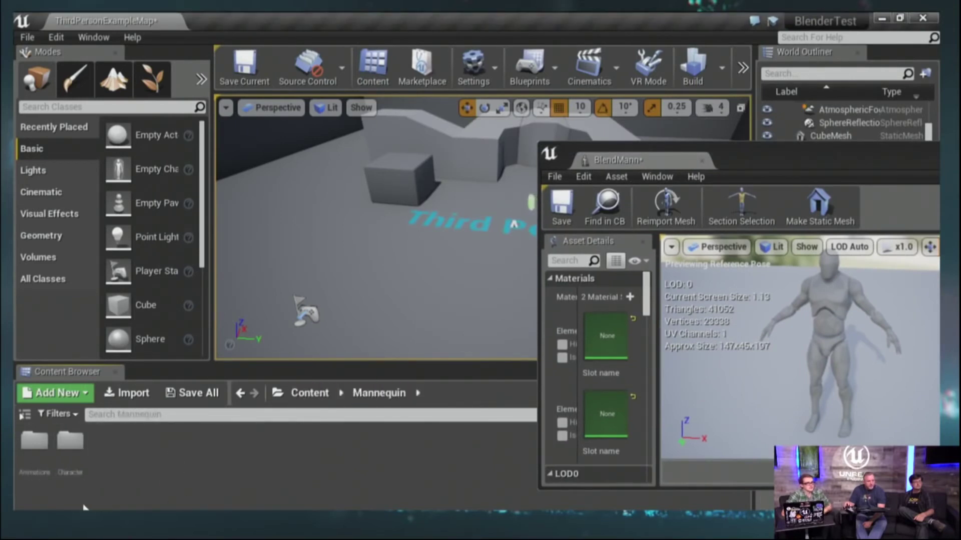
double_click(70, 442)
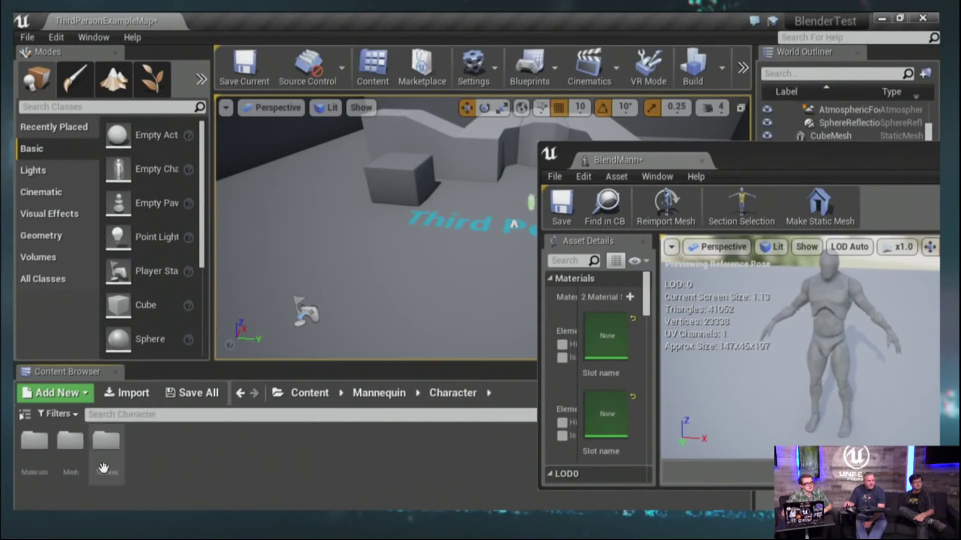
left_click(71, 444)
double_click(34, 440)
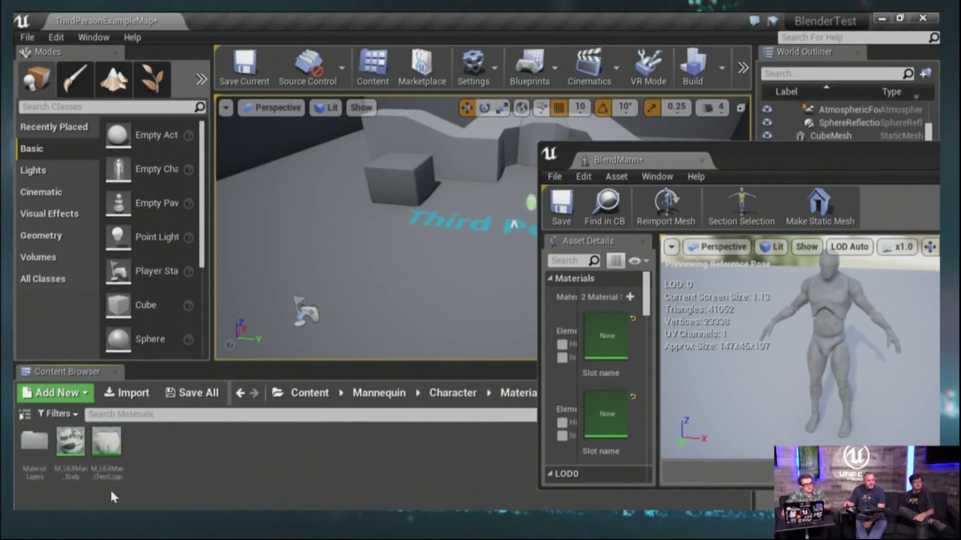
Assign M_UE4Man_Body to BlendMann's body_m slot and M_UE4Man_ChestLogo to its logo_m slot, then maximize the mesh editor.
mouse_move(65, 441)
left_mouse_down()
mouse_move(688, 390)
mouse_move(605, 336)
left_mouse_up()
left_click_drag(106, 442, 605, 414)
left_click_drag(821, 160, 378, 71)
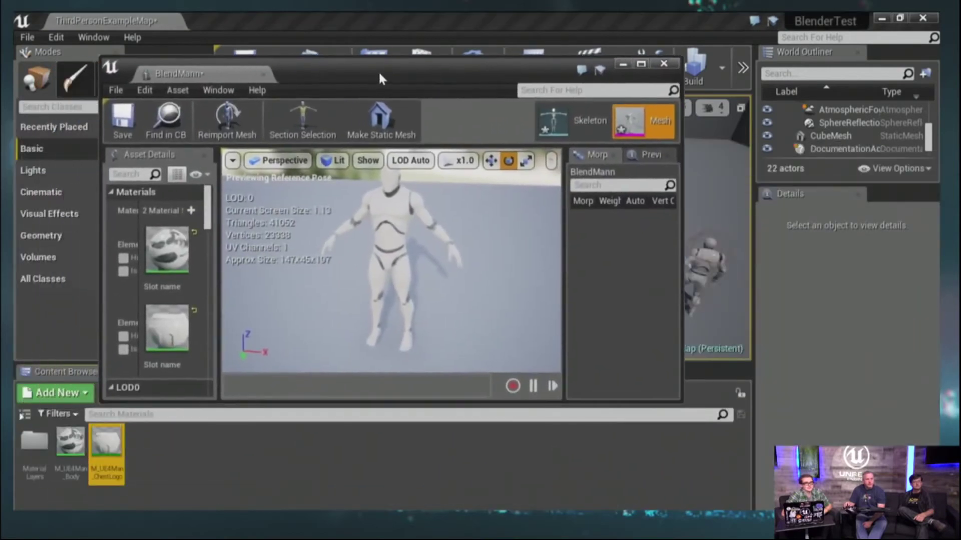
double_click(378, 70)
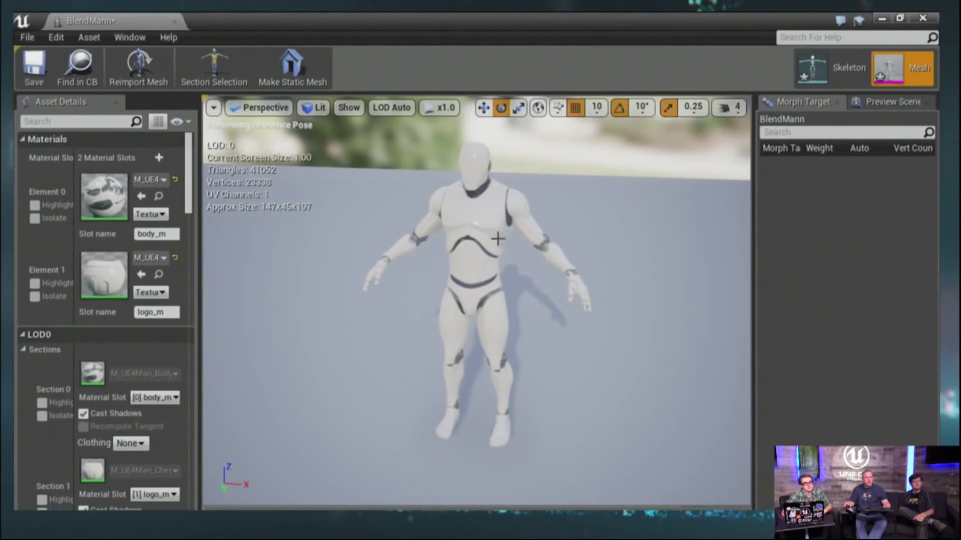
Inspect the applied materials on the BlendMann mesh up close from several angles.
mouse_move(498, 240)
left_mouse_down("alt")
mouse_move(590, 240)
mouse_move(494, 246)
left_mouse_up("alt")
scroll(493, 246, "up", 4)
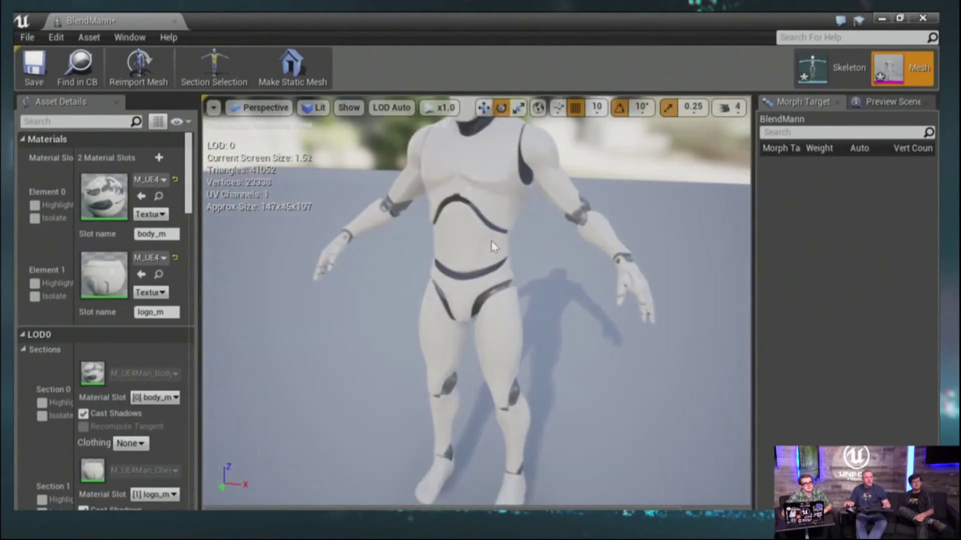
middle_click_drag(494, 246, 478, 354, "alt")
scroll(478, 264, "up", 3)
left_click_drag(478, 263, 514, 224, "alt")
scroll(514, 294, "down", 1)
left_click_drag(517, 299, 510, 340, "alt")
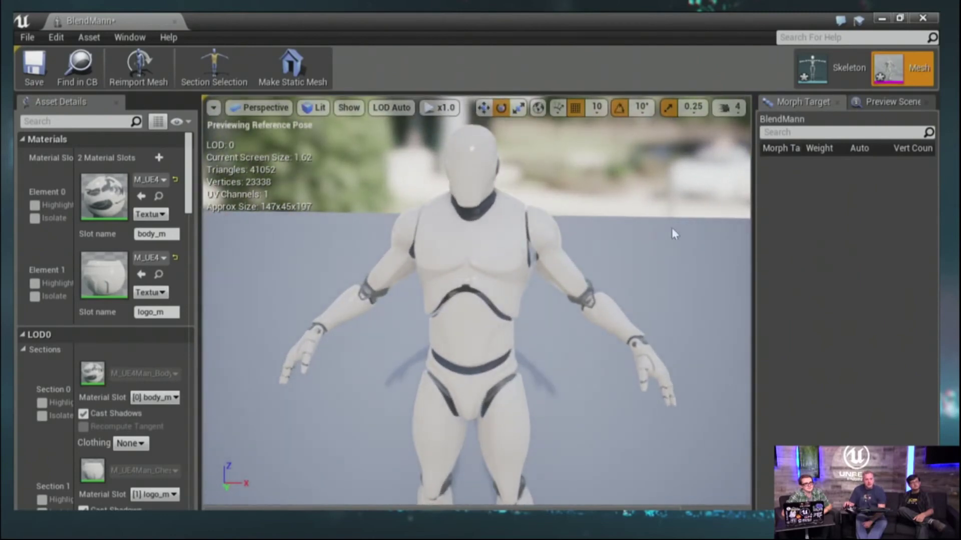
Open the BlendMann skeleton and examine its bone hierarchy from the Unrigify root downward.
left_click(851, 66)
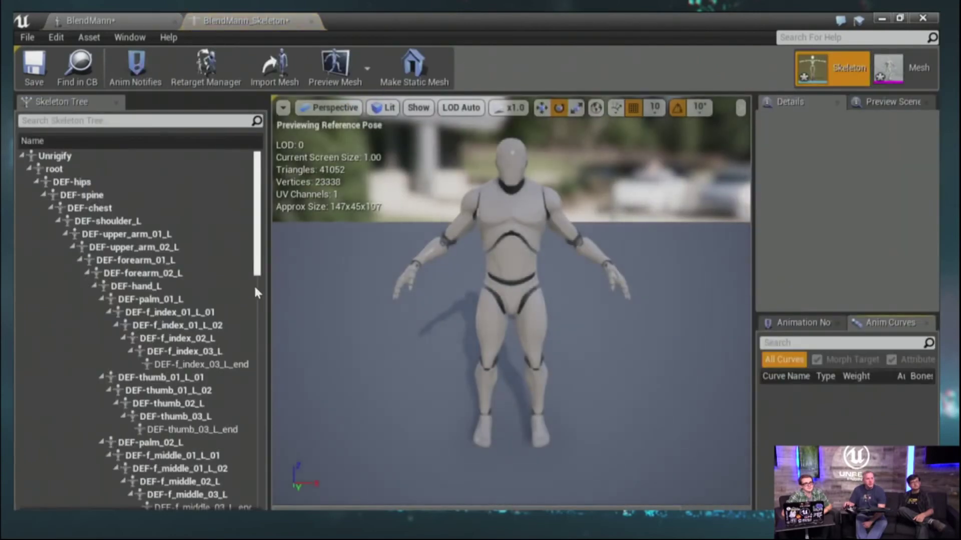
scroll(253, 292, "down", 3)
scroll(200, 250, "up", 3)
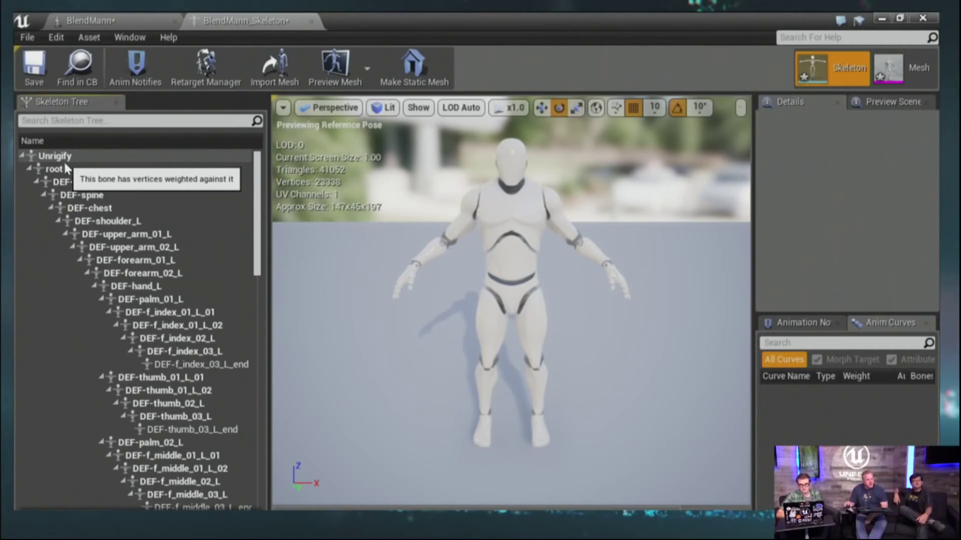
Switch to Blender and review the newRigName setting in the customization section of RigifyToUnreal.py.
key("alt+Tab")
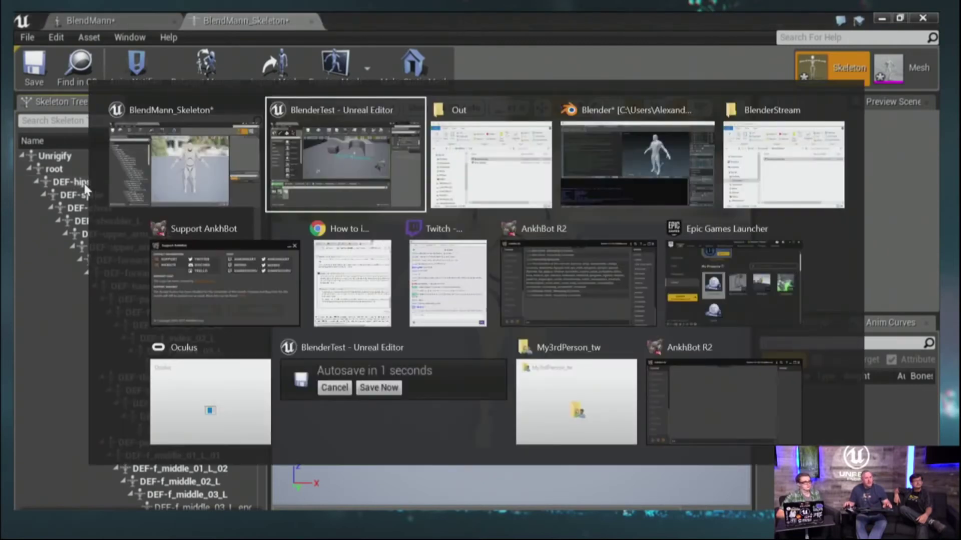
key("alt+Tab")
key("alt+Tab")
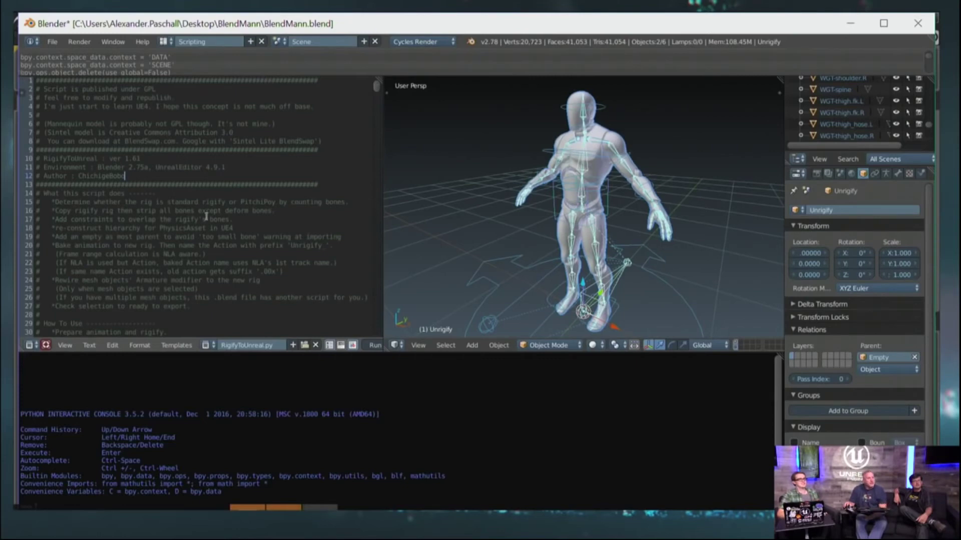
scroll(141, 213, "down", 6)
scroll(143, 263, "down", 13)
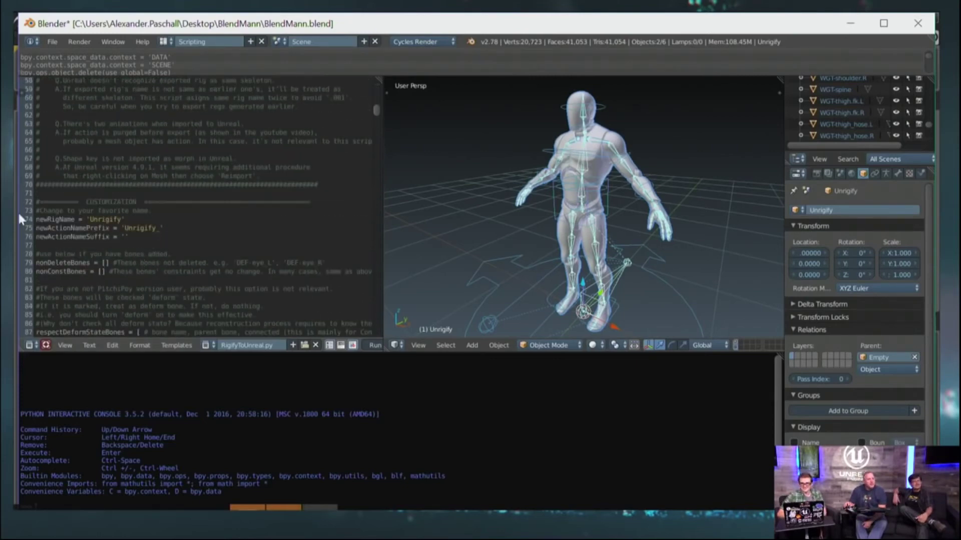
double_click(108, 220)
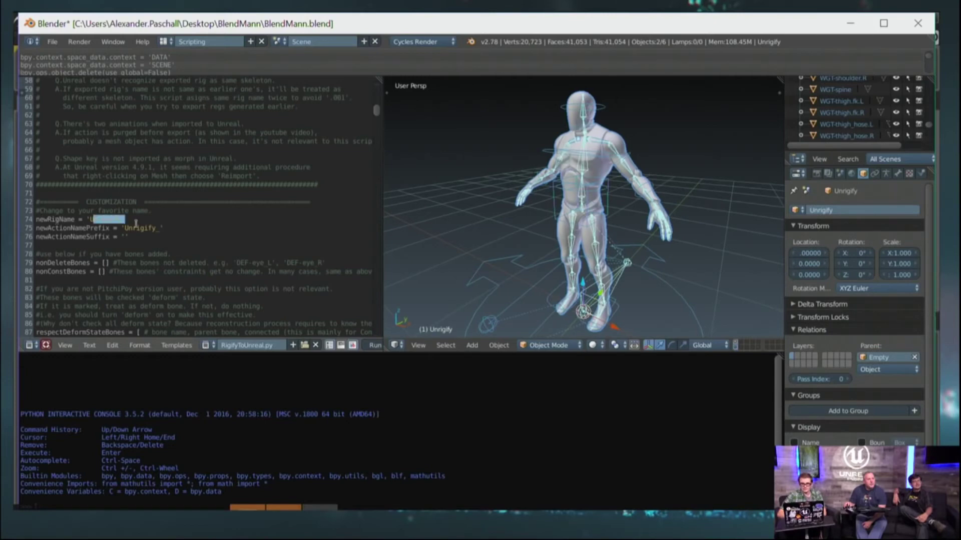
left_click(171, 219)
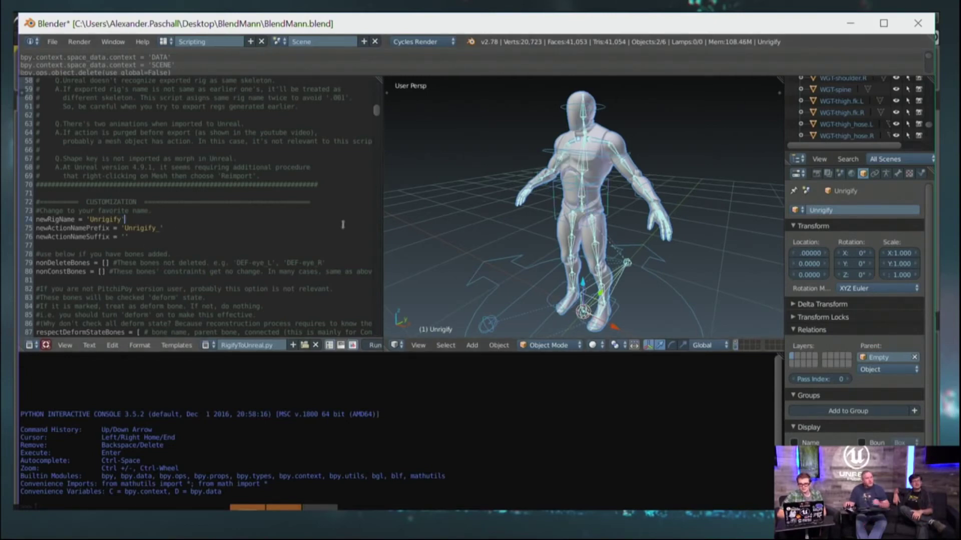
Examine the nonDeleteBones and nonConstBones lists in the script, including the example bone names in the comments.
scroll(214, 242, "down", 2)
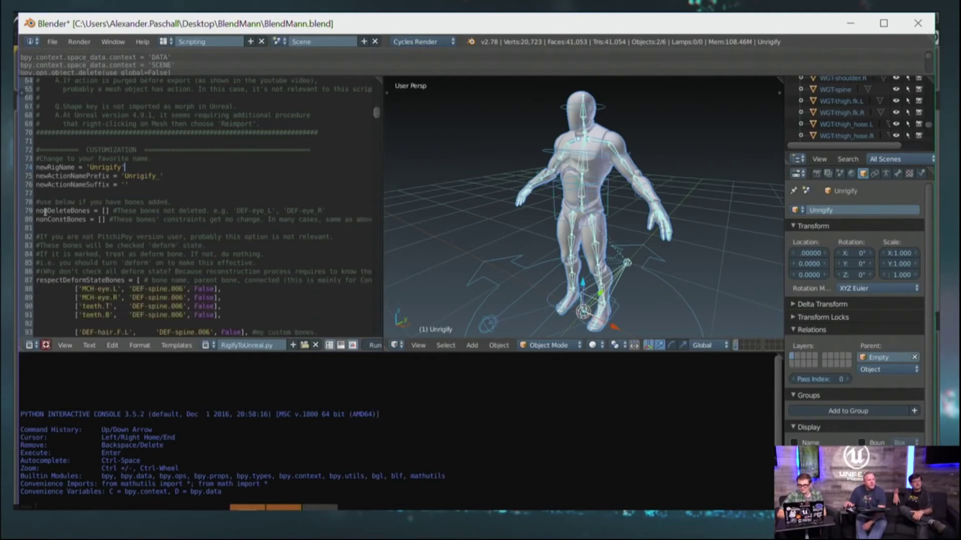
left_click_drag(39, 211, 121, 207)
left_click(125, 209)
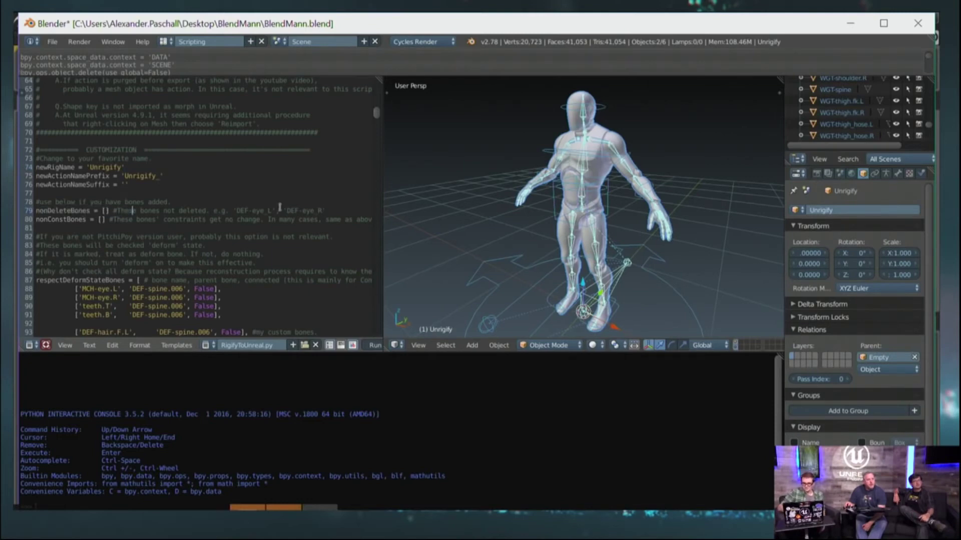
left_click_drag(236, 211, 320, 206)
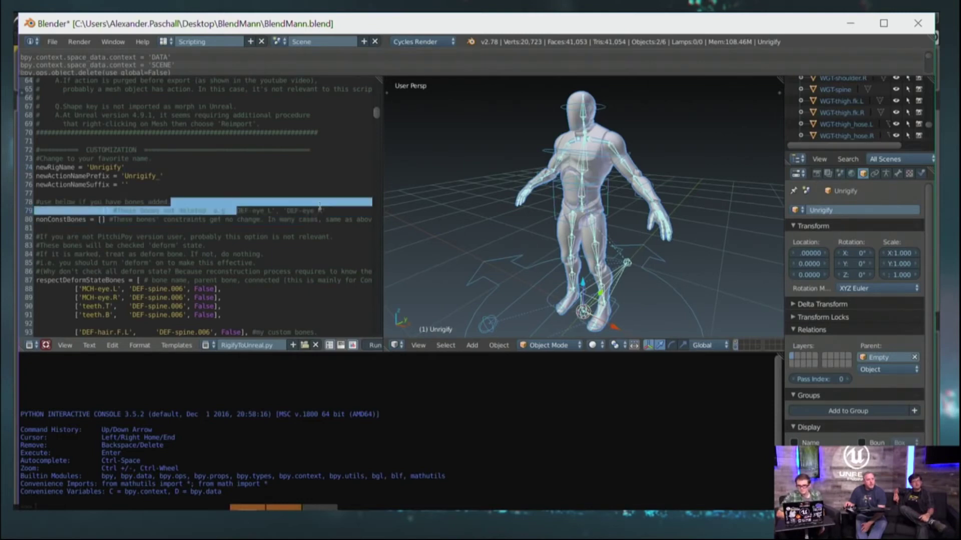
left_click(120, 211)
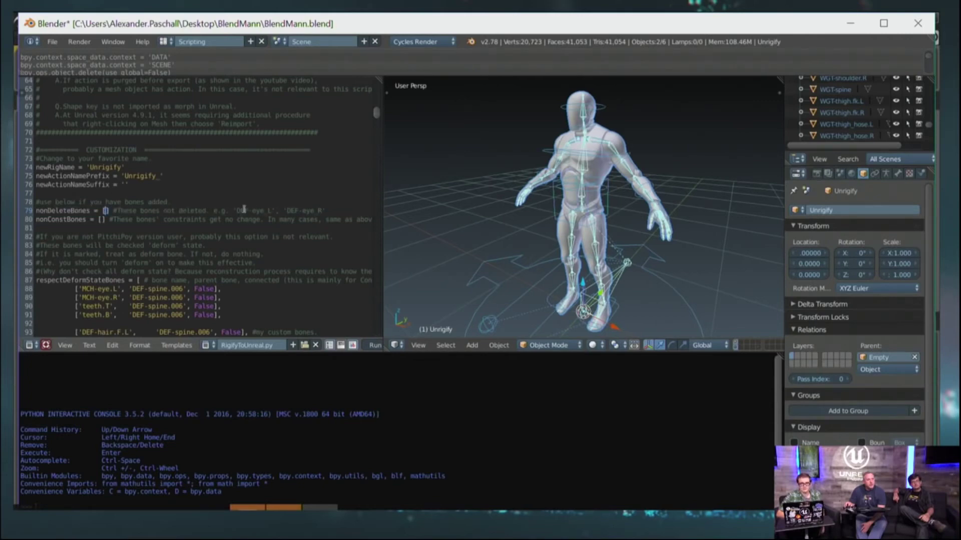
left_click_drag(244, 211, 283, 222)
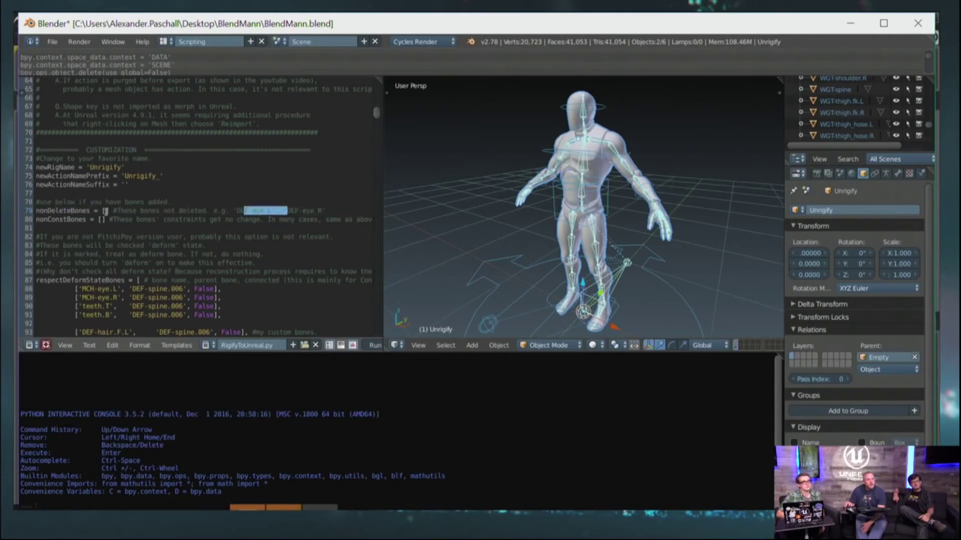
left_click(105, 211)
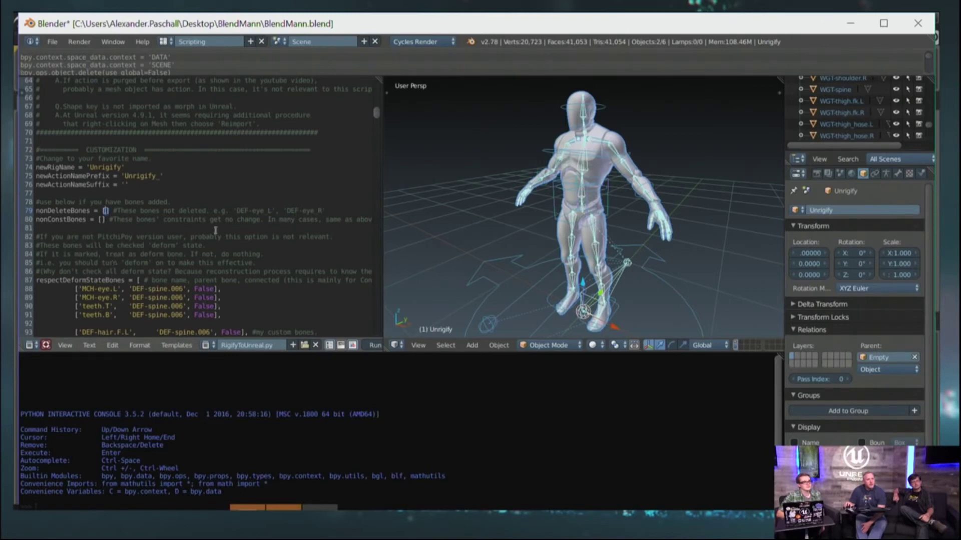
scroll(258, 257, "down", 1)
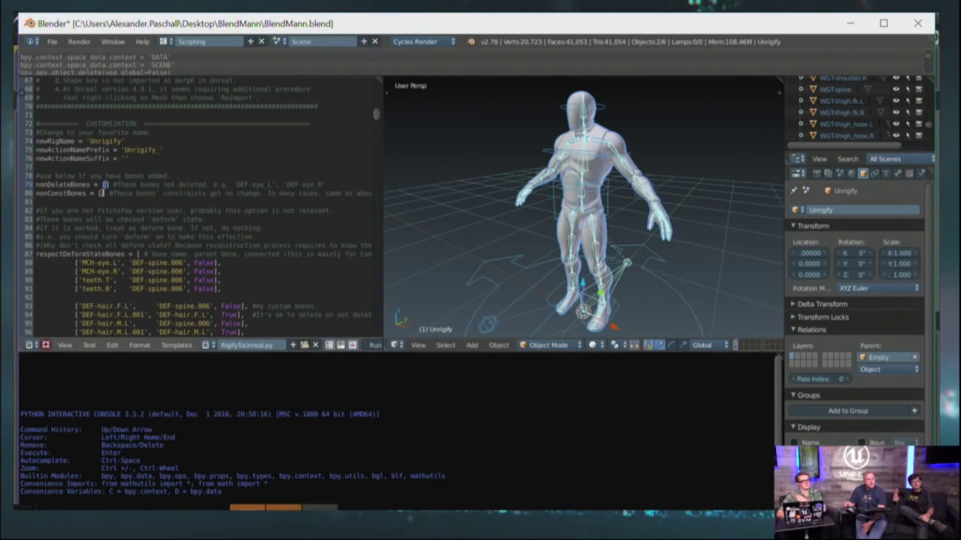
key("Down")
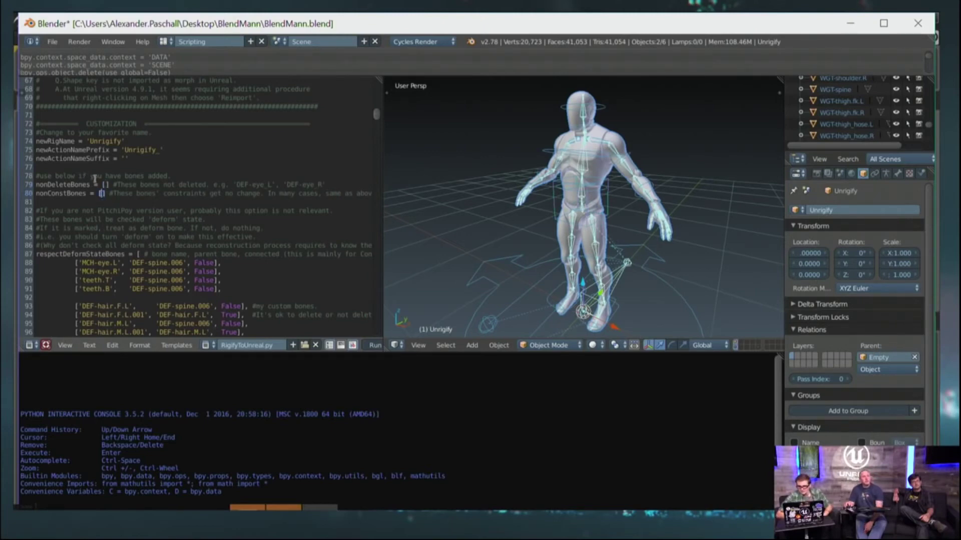
scroll(341, 198, "up", 15)
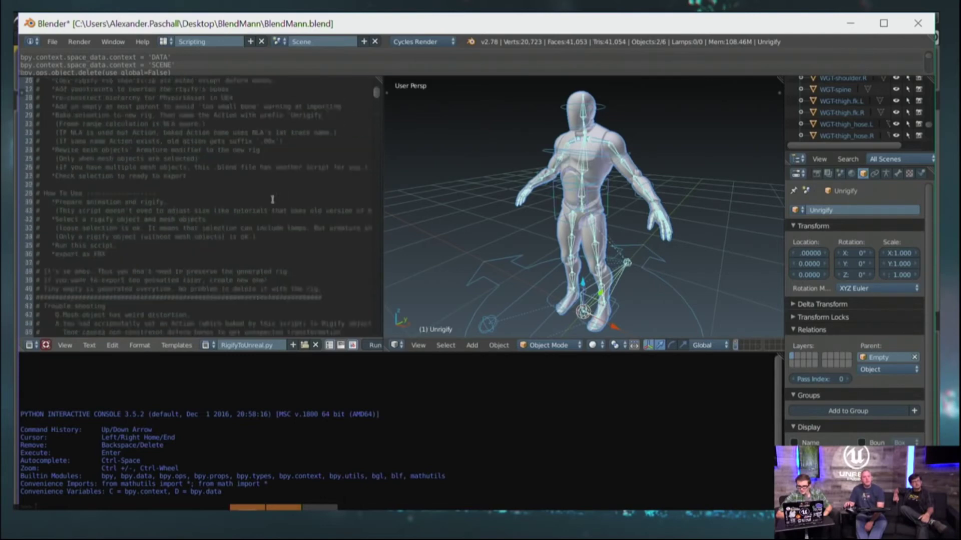
Switch back to Unreal Editor with the BlendMann skeleton in view.
key("alt+Tab")
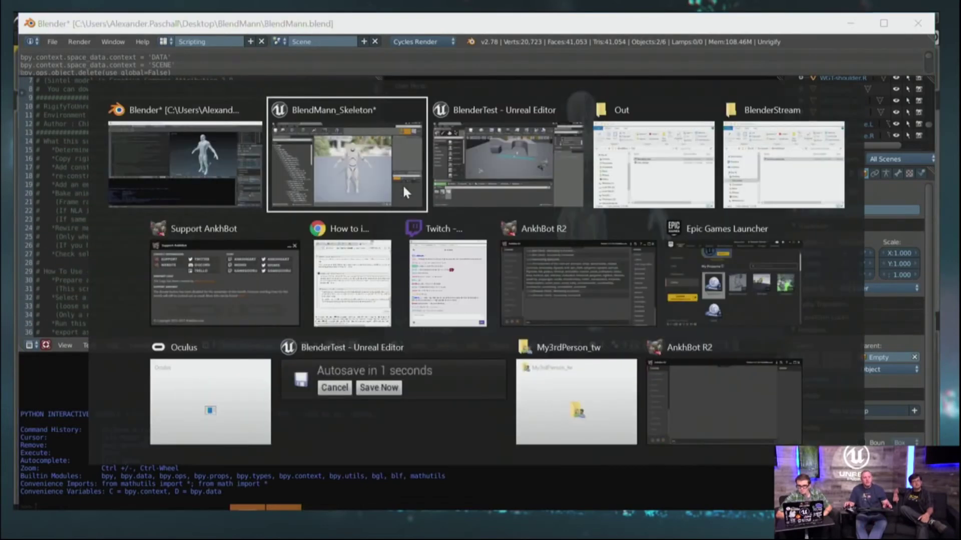
key("alt+Tab")
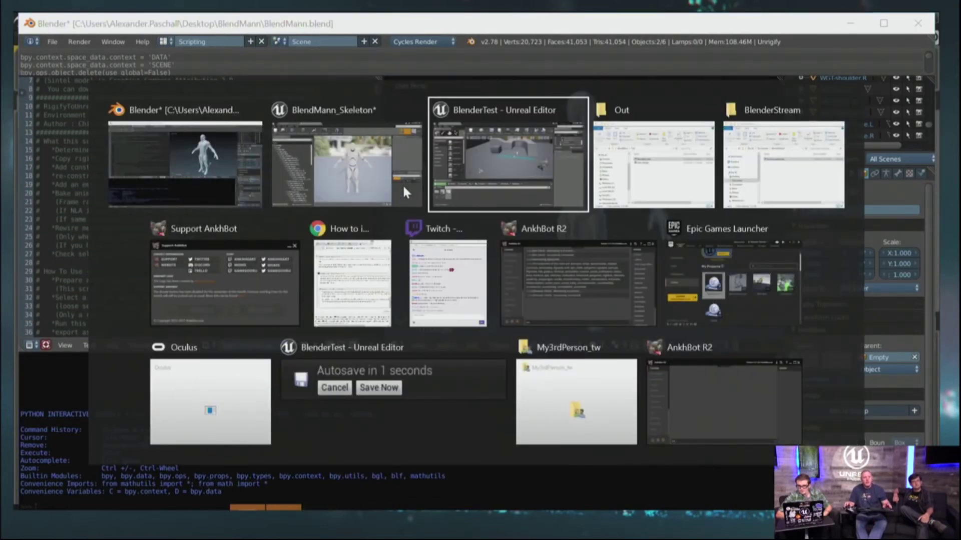
left_click(403, 184)
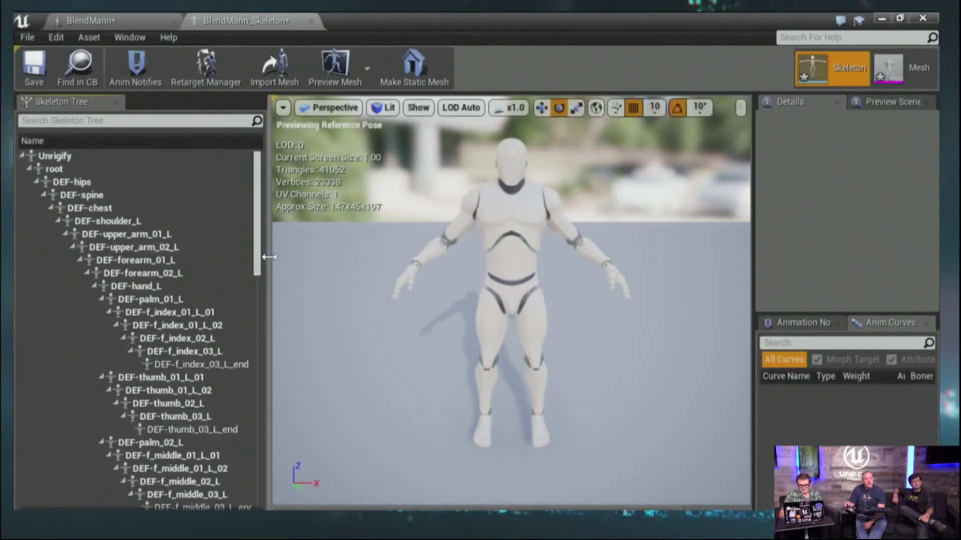
Show the per-bone translation retargeting options in a widened skeleton tree, and hide them again.
left_click_drag(266, 257, 401, 273)
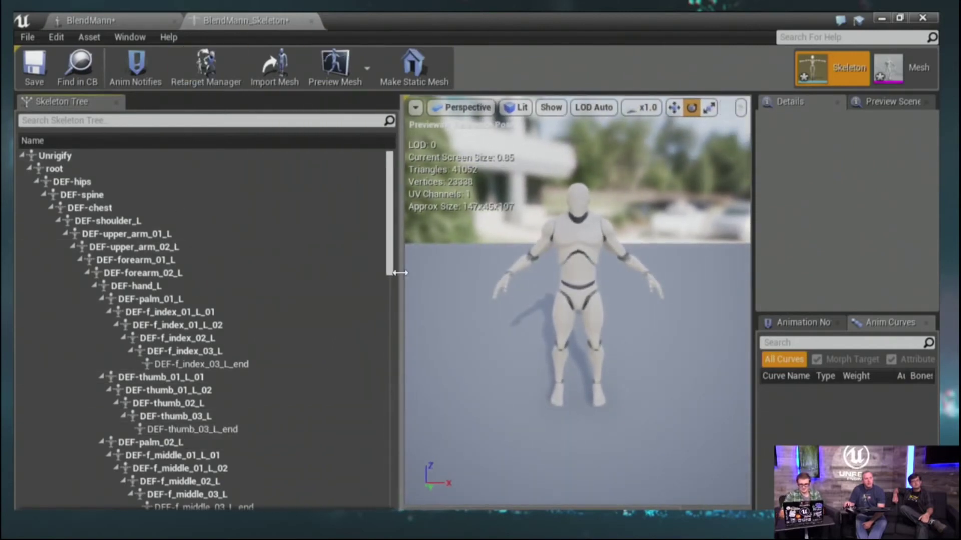
left_click(332, 517)
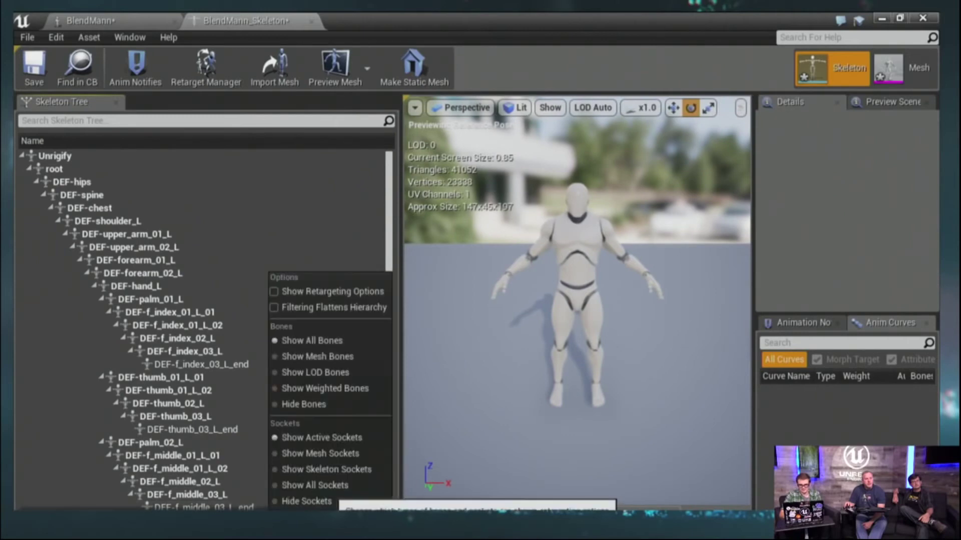
left_click(334, 292)
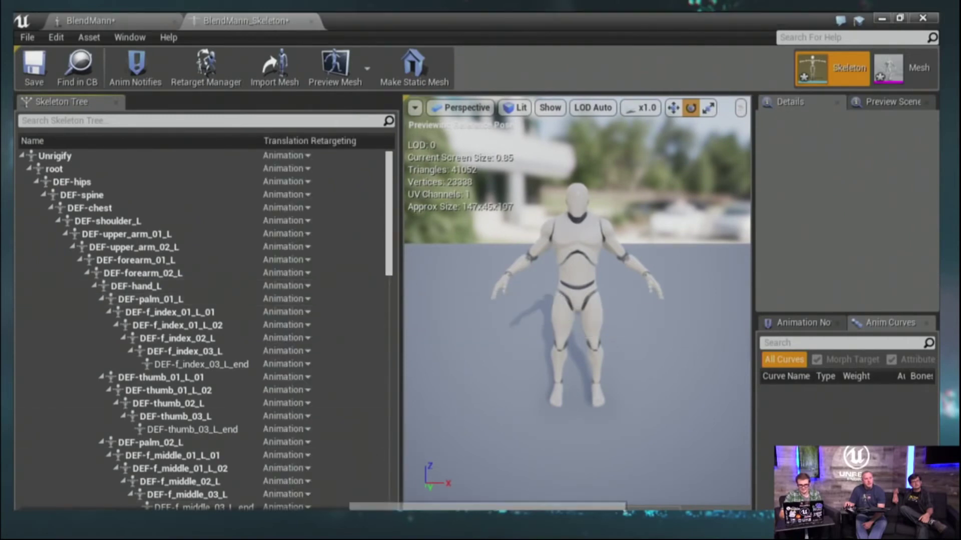
left_click(332, 517)
left_click(303, 292)
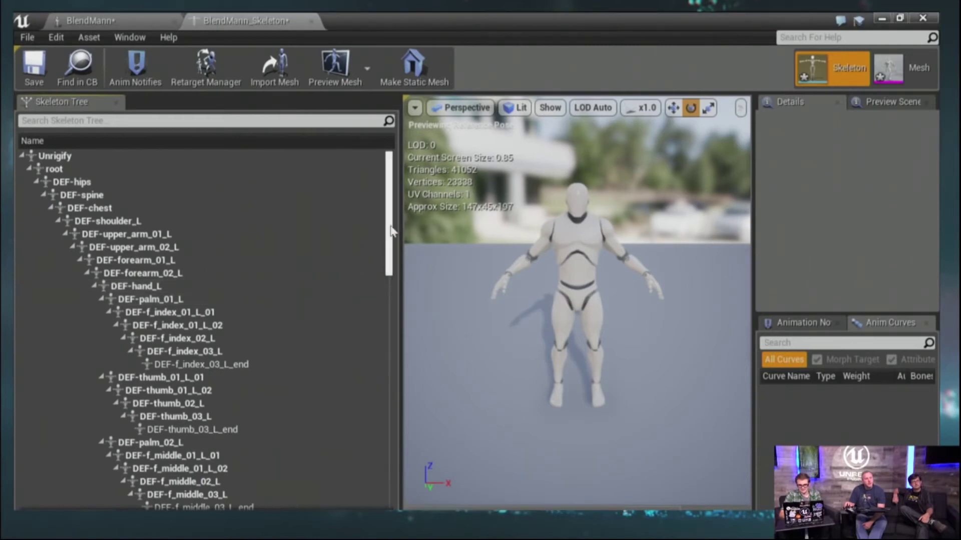
Assign the Humanoid rig to the BlendMann skeleton in the Retarget Manager and auto-map its bones.
left_click(207, 67)
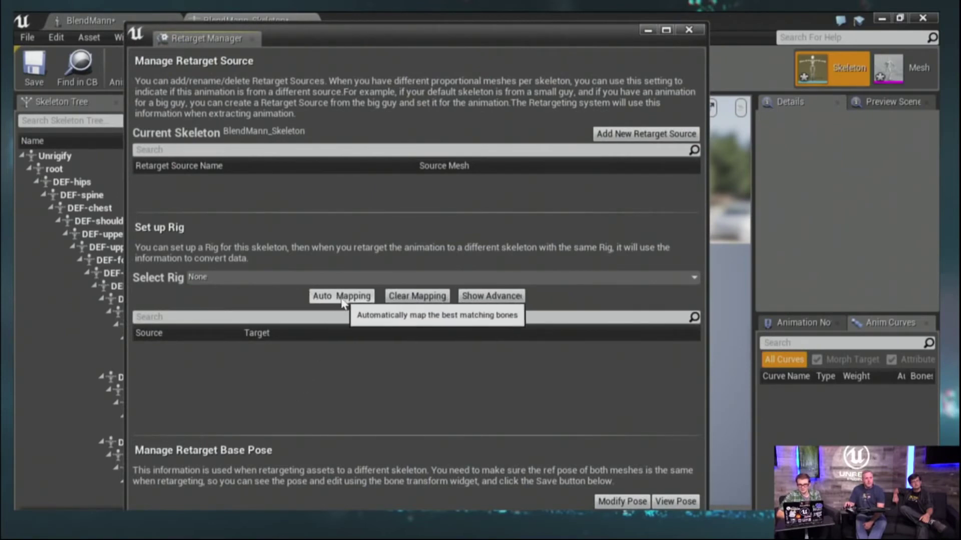
left_click(262, 279)
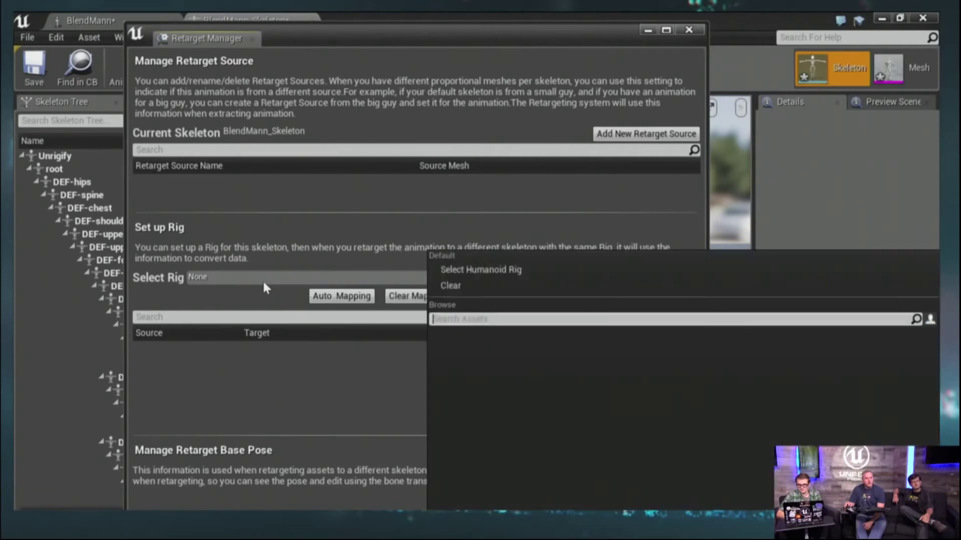
left_click(487, 275)
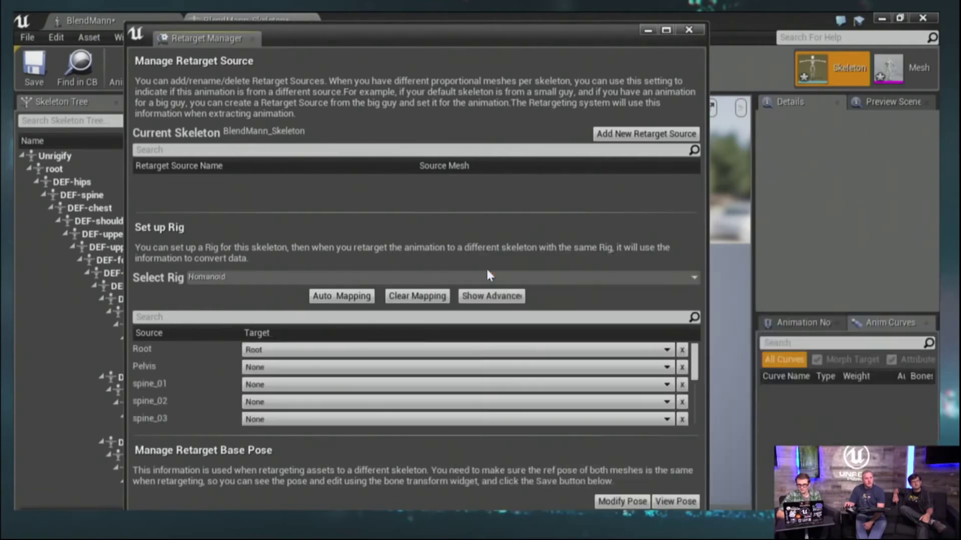
left_click(341, 296)
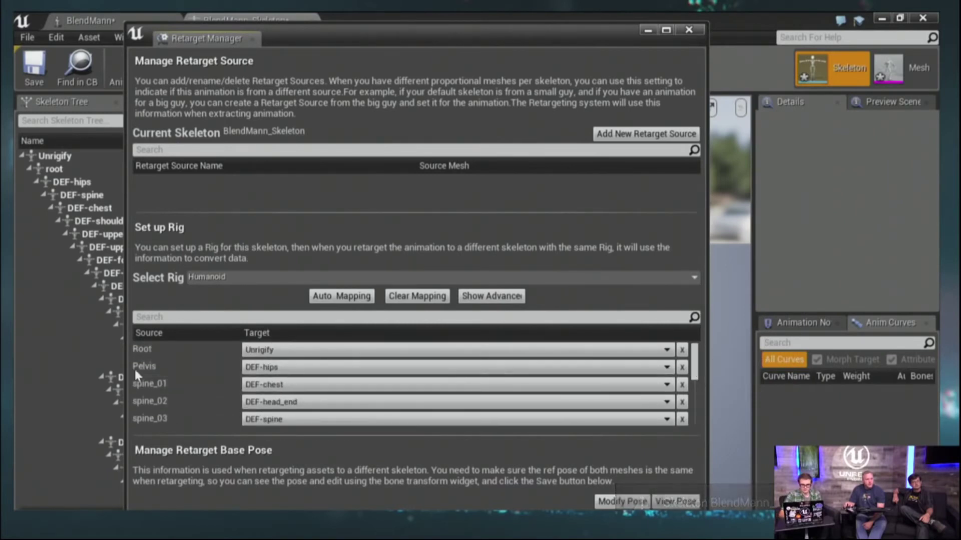
Review the auto-mapped target bones from Root through the spine entries and close the Retarget Manager.
scroll(385, 388, "down", 1)
scroll(331, 400, "up", 1)
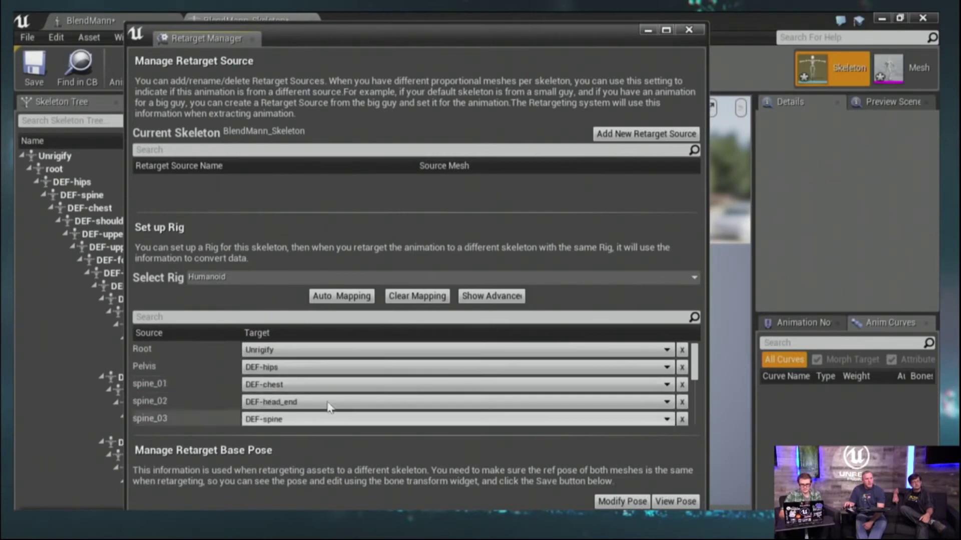
scroll(372, 387, "down", 3)
scroll(371, 387, "up", 3)
scroll(371, 387, "up", 1)
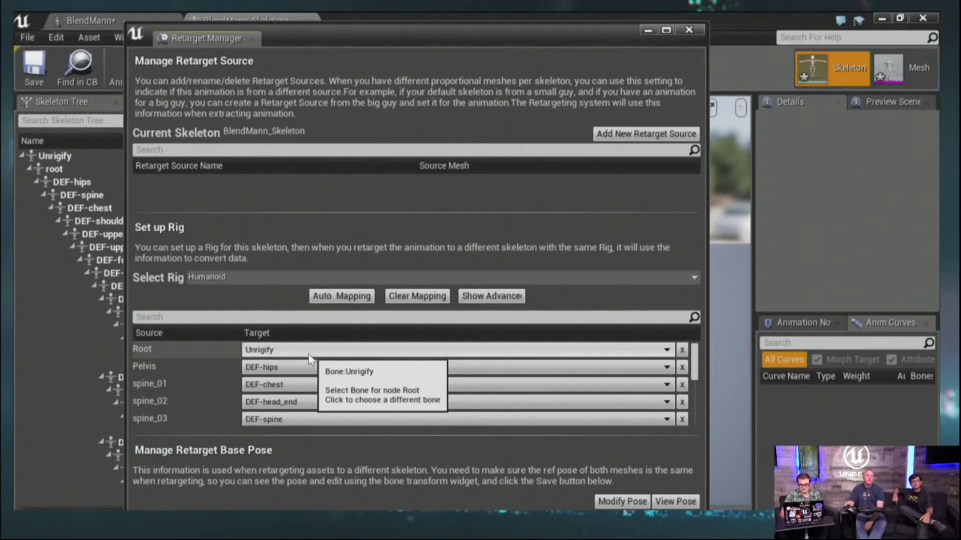
left_click(690, 30)
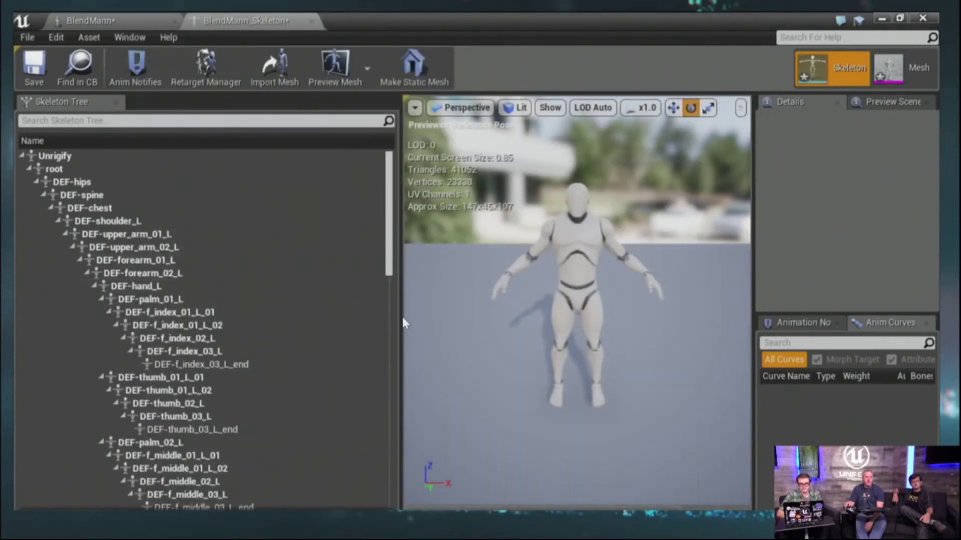
Narrow the skeleton tree and close the BlendMann skeleton and mesh editors.
left_click_drag(403, 320, 306, 324)
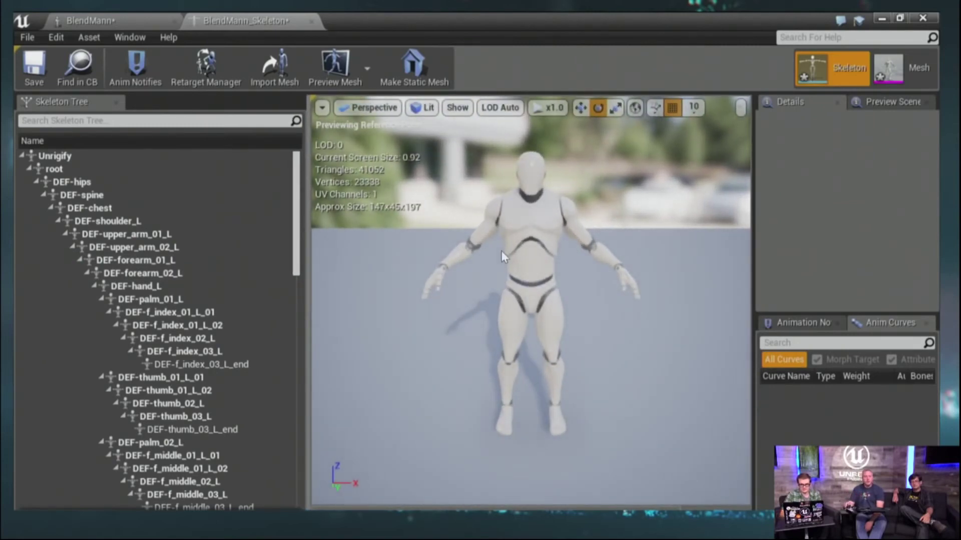
left_click(312, 22)
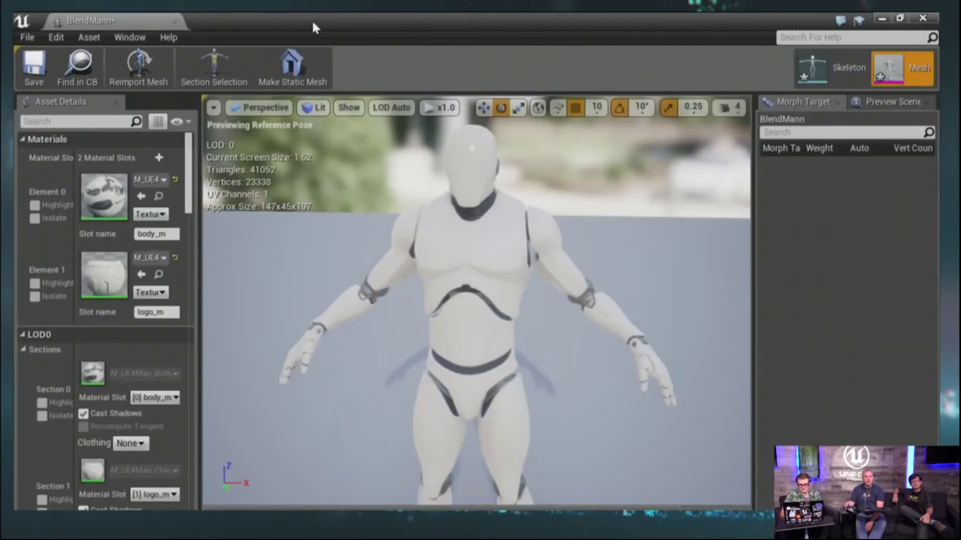
left_click(175, 22)
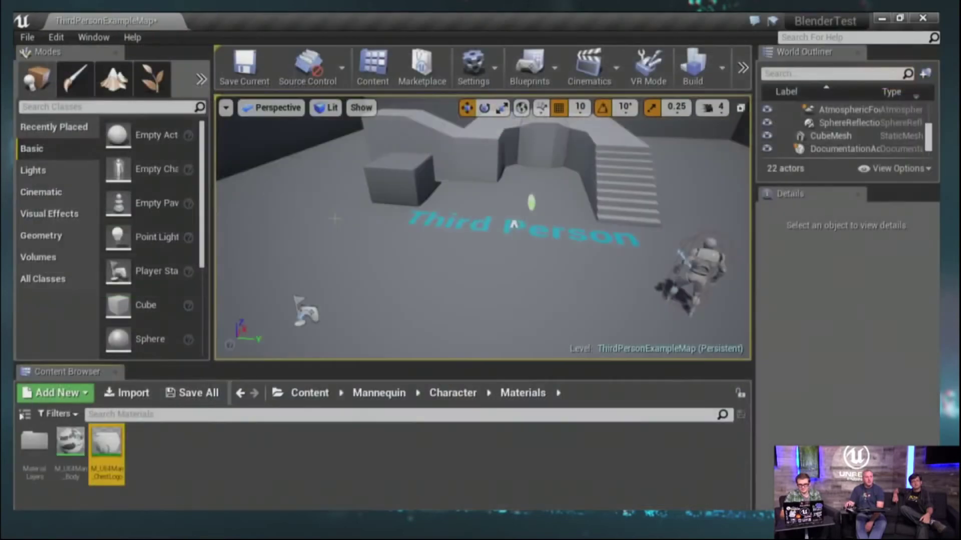
Browse from the Materials folder to the project's Content folder, look into BlendMann, and open the BlenderTesting folder.
left_click(137, 452)
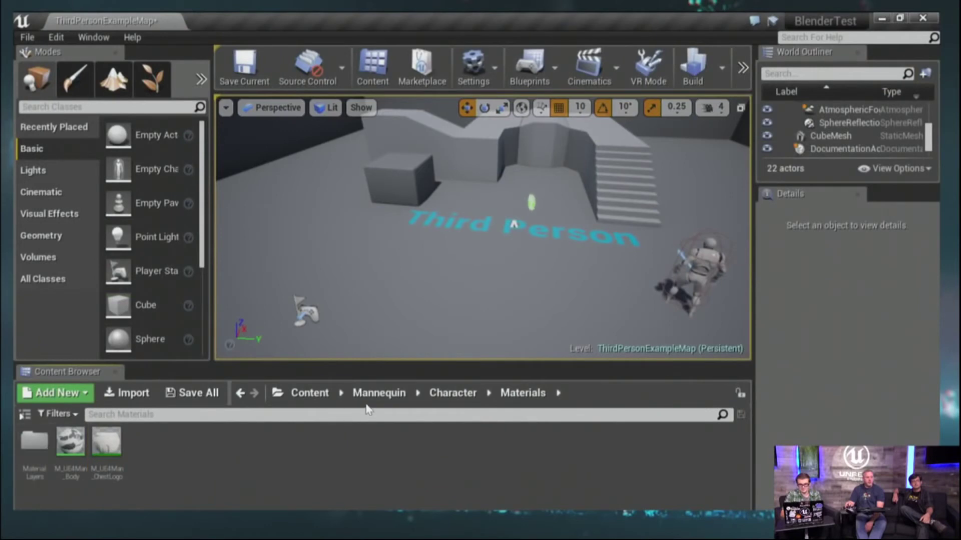
left_click(303, 394)
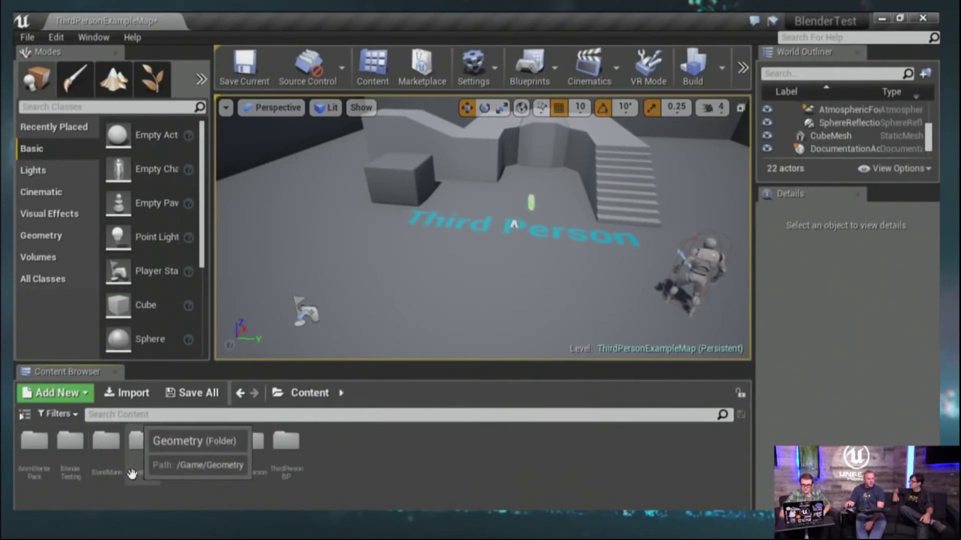
double_click(103, 443)
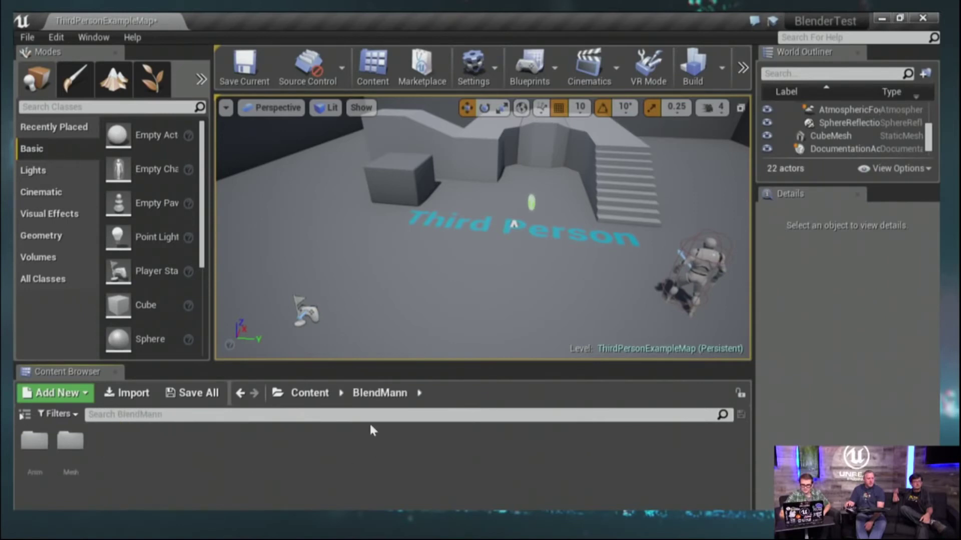
left_click(311, 394)
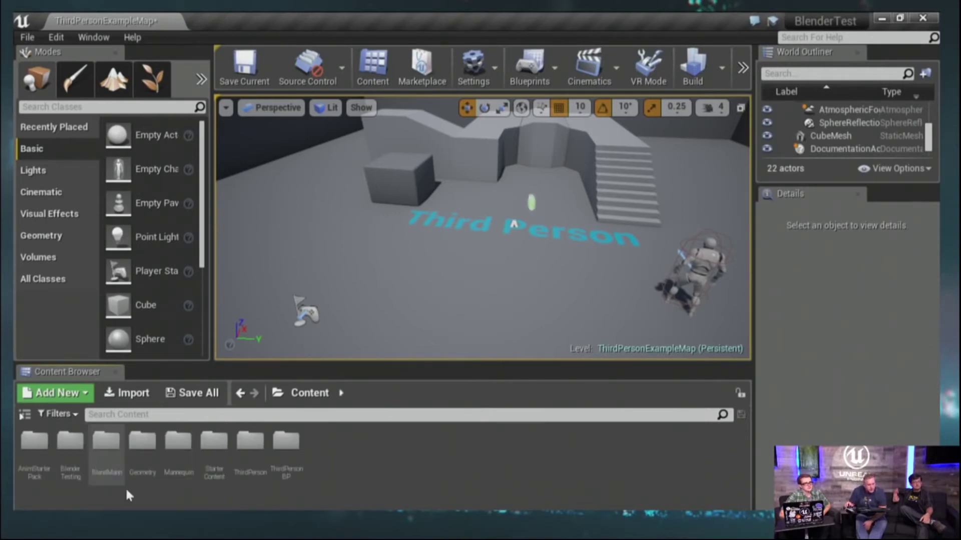
double_click(73, 458)
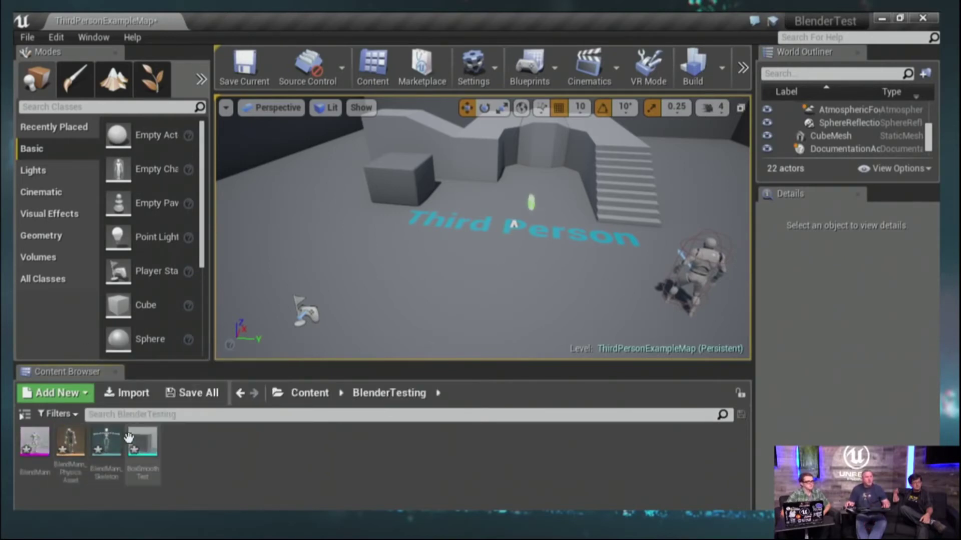
right_click(33, 441)
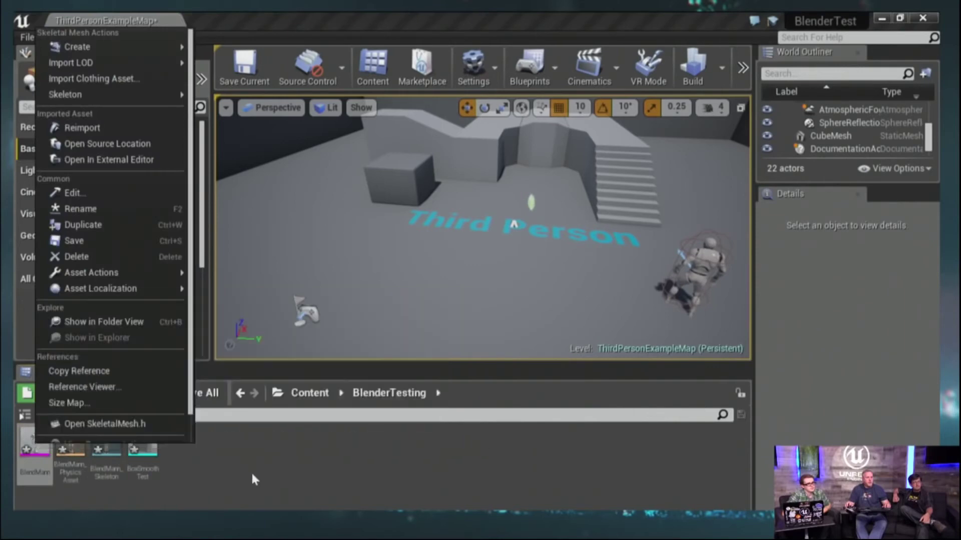
left_click(250, 470)
left_click(25, 442)
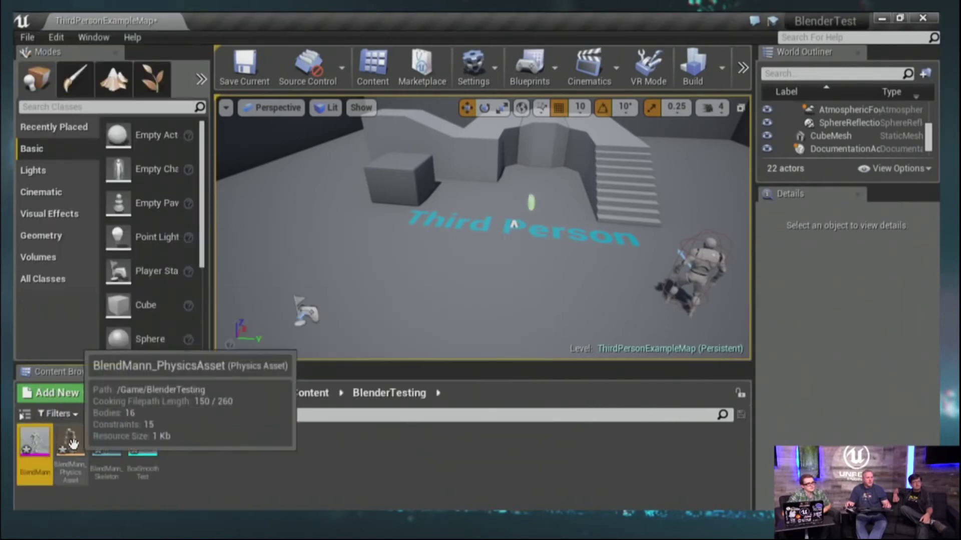
left_click(74, 442)
left_click(98, 439)
left_click(194, 458)
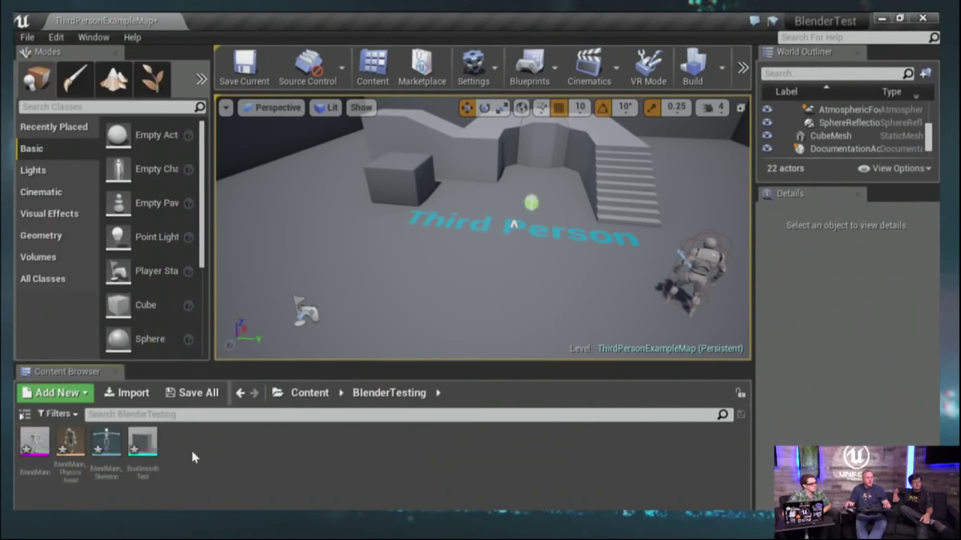
Force-delete BlendMann, BlendMann_PhysicsAsset, BlendMann_Skeleton and BoxSmoothTest from the BlenderTesting folder.
left_click(45, 455)
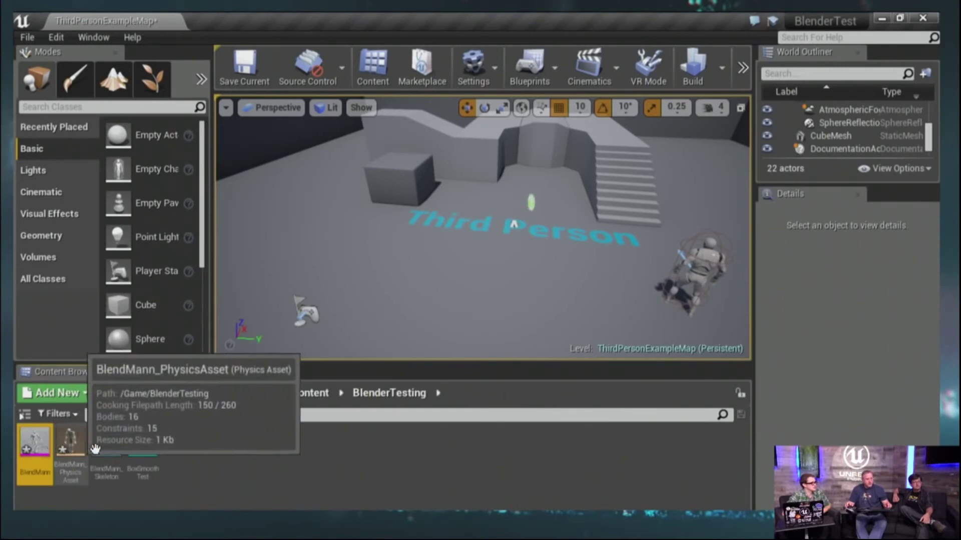
left_click(143, 438, "shift")
right_click(143, 438)
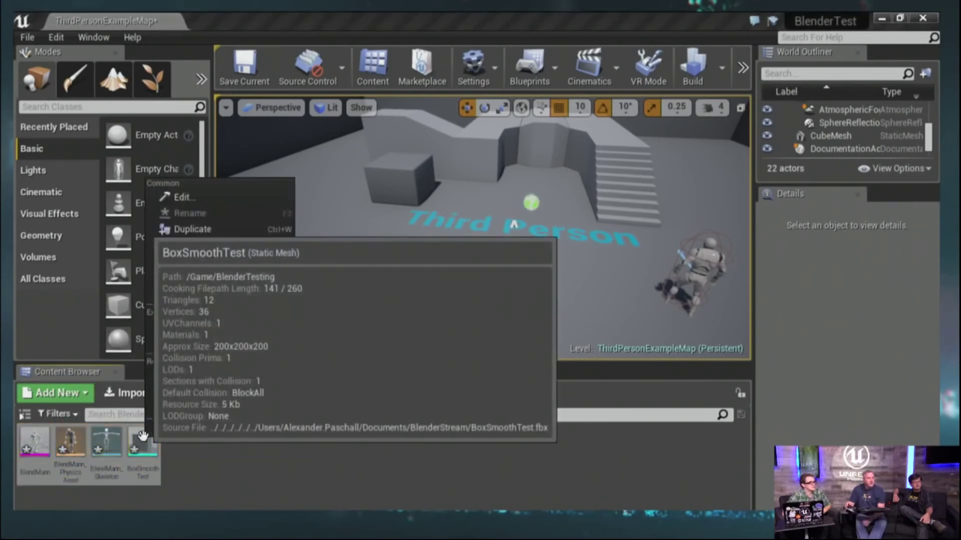
left_click(206, 262)
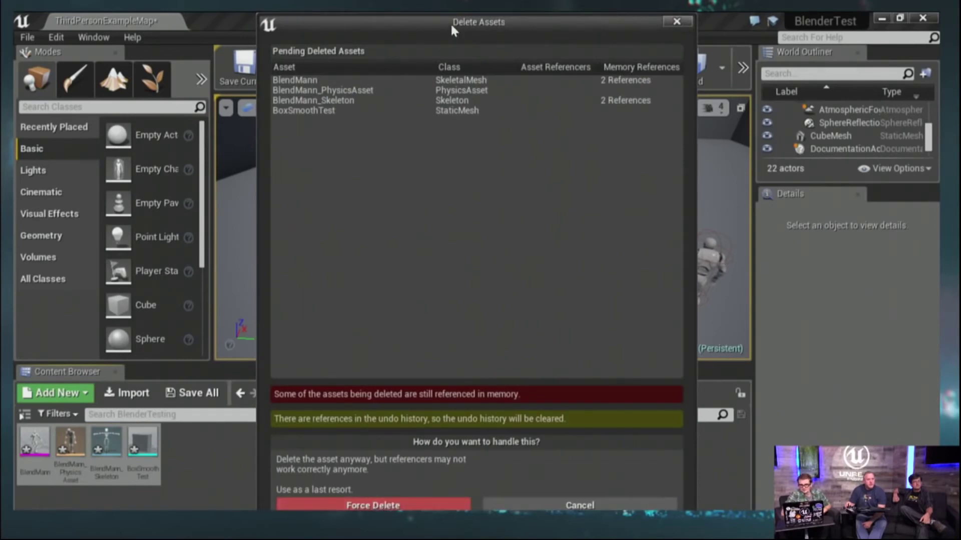
left_click_drag(451, 25, 406, 26)
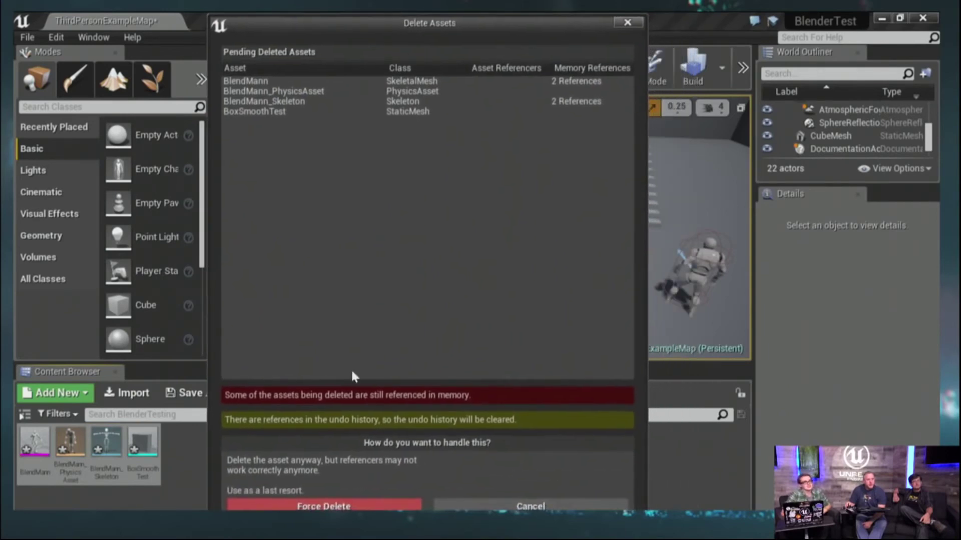
left_click(348, 506)
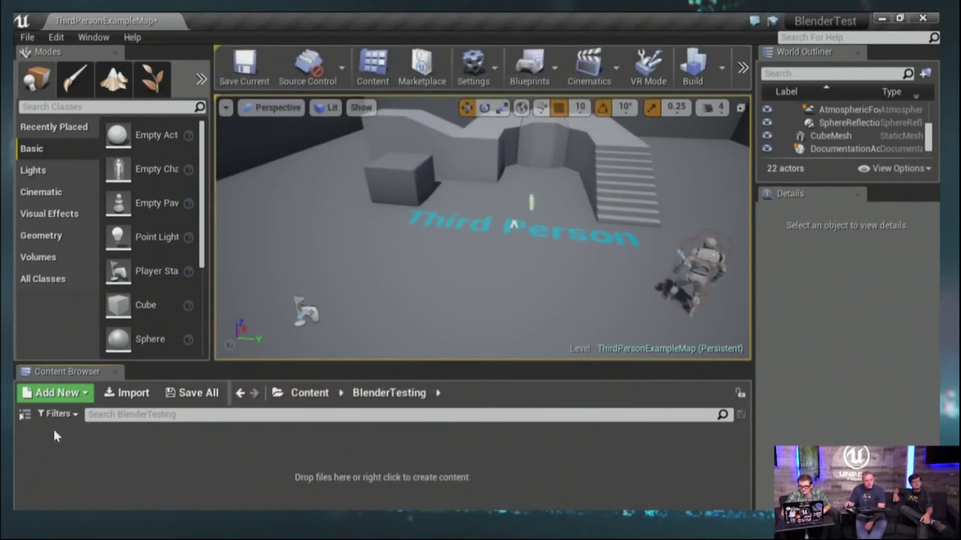
Open the BlendMann_Skeleton asset stored in Content/BlendMann/Mesh.
left_click(310, 393)
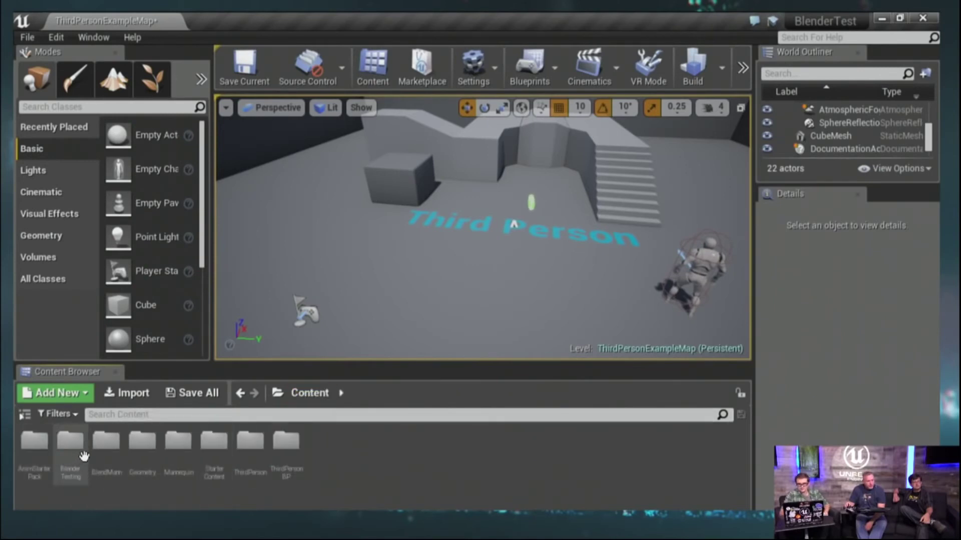
double_click(106, 445)
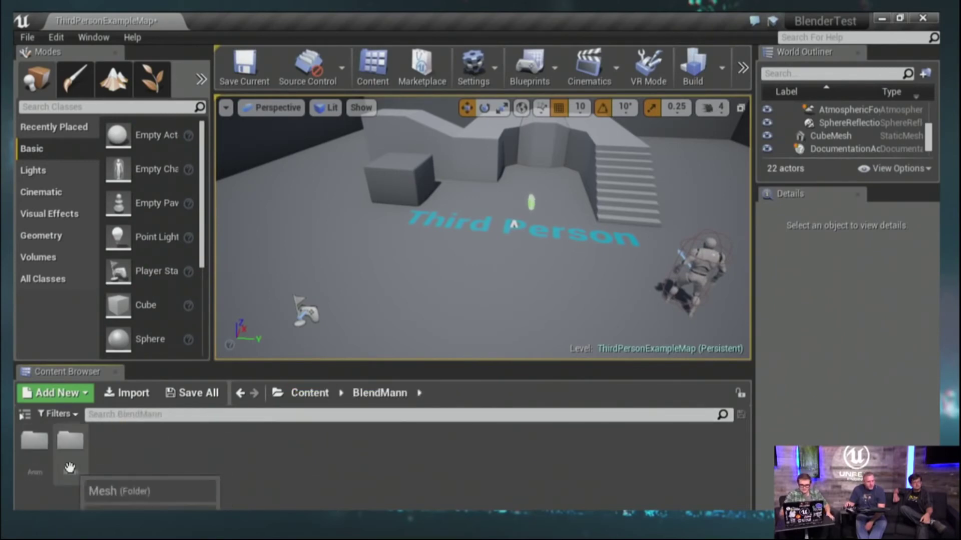
double_click(71, 447)
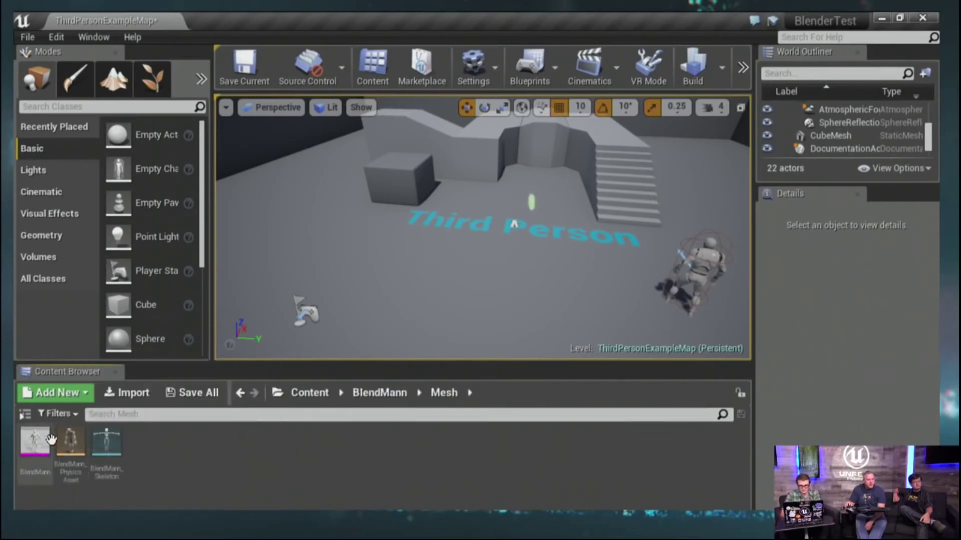
mouse_move(40, 440)
double_click(106, 447)
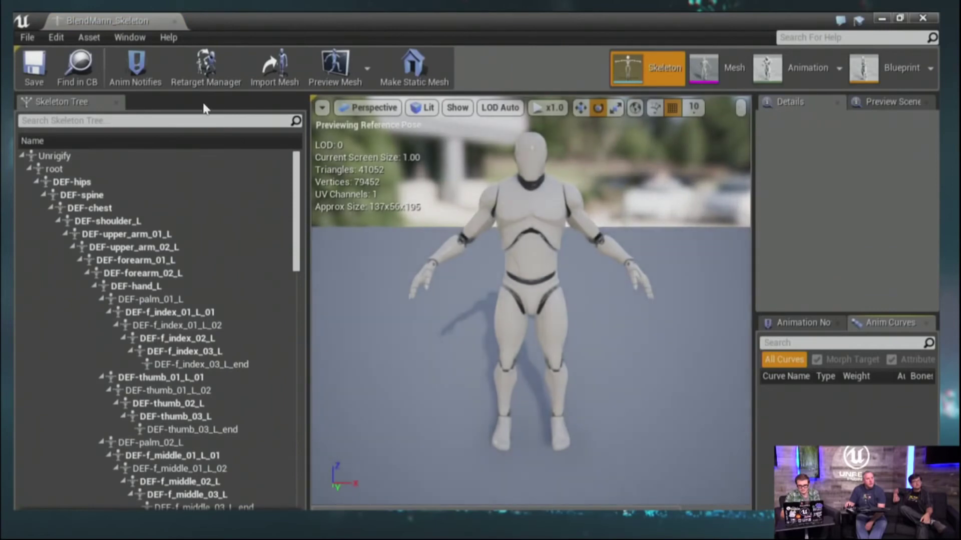
Review this skeleton's base and advanced Humanoid bone mappings in the Retarget Manager, and close it.
left_click(210, 70)
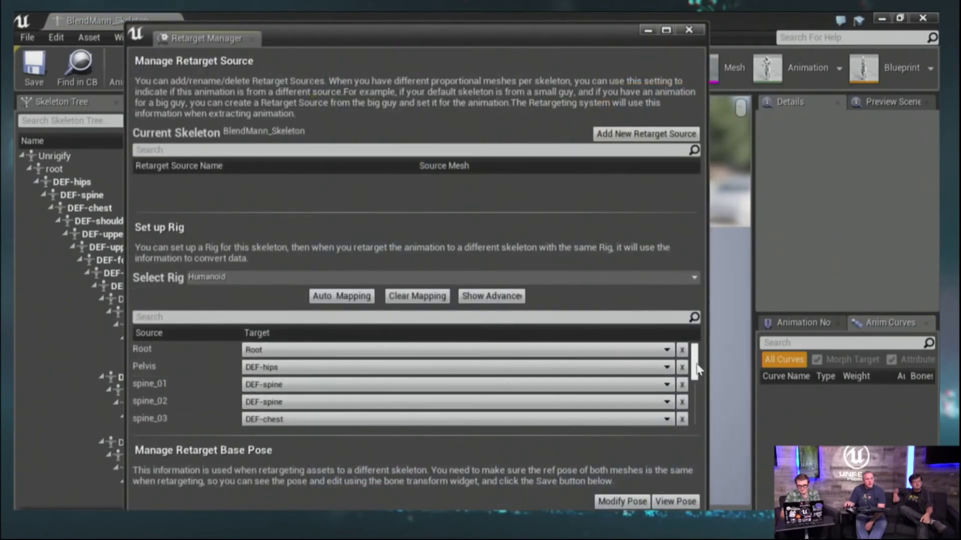
left_click_drag(697, 370, 696, 405)
left_click_drag(696, 412, 695, 351)
scroll(584, 369, "down", 2)
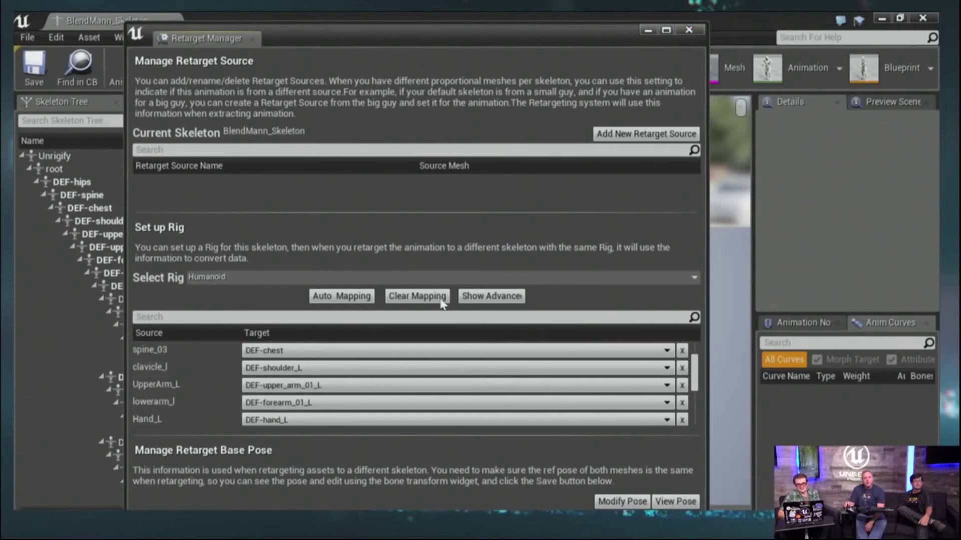
left_click(492, 300)
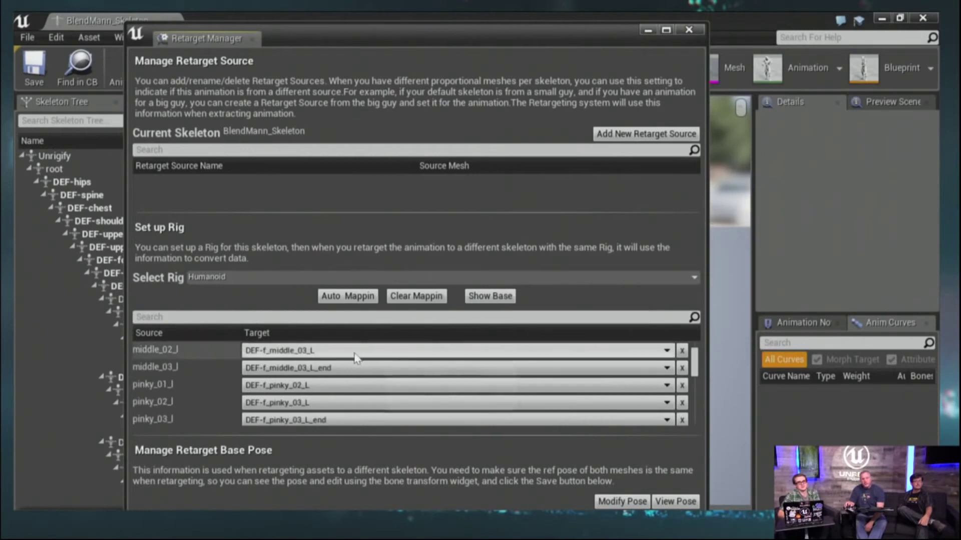
left_click(687, 31)
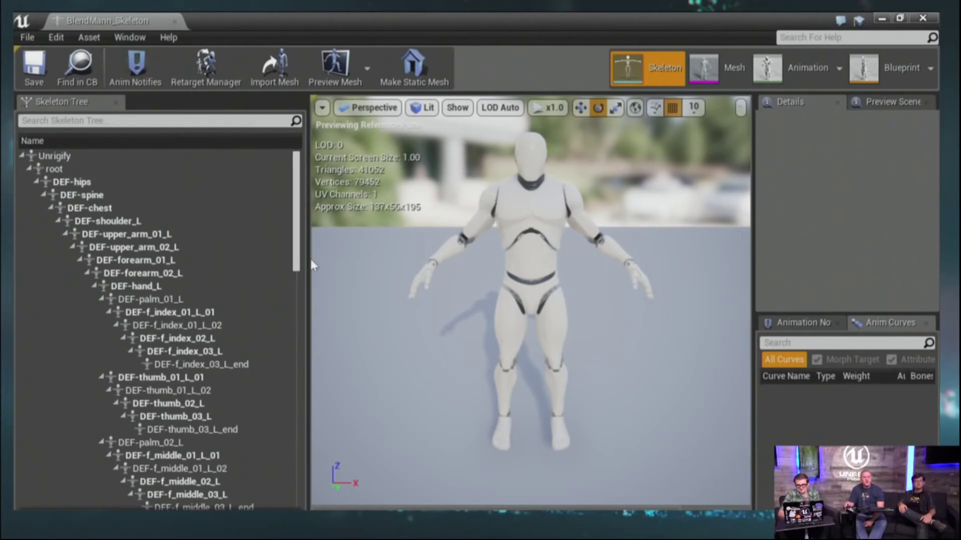
Close the BlendMann_Skeleton editor and open the BlenderTesting folder under the project's Content folder.
left_click_drag(302, 259, 274, 260)
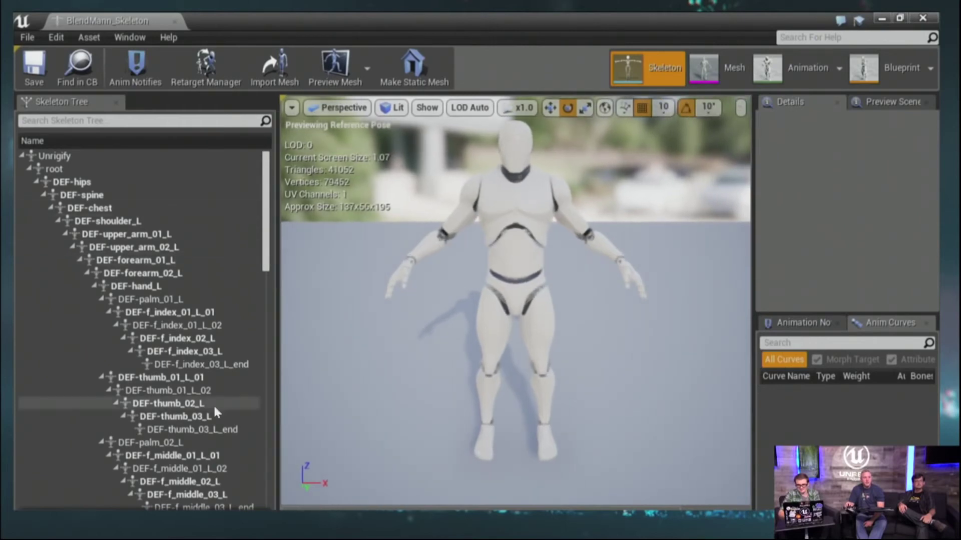
left_click(173, 22)
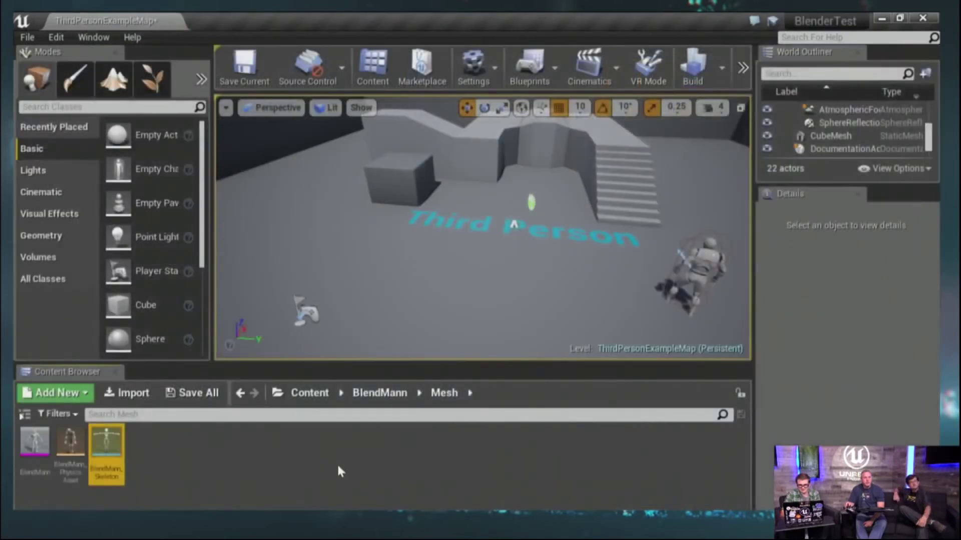
left_click(310, 393)
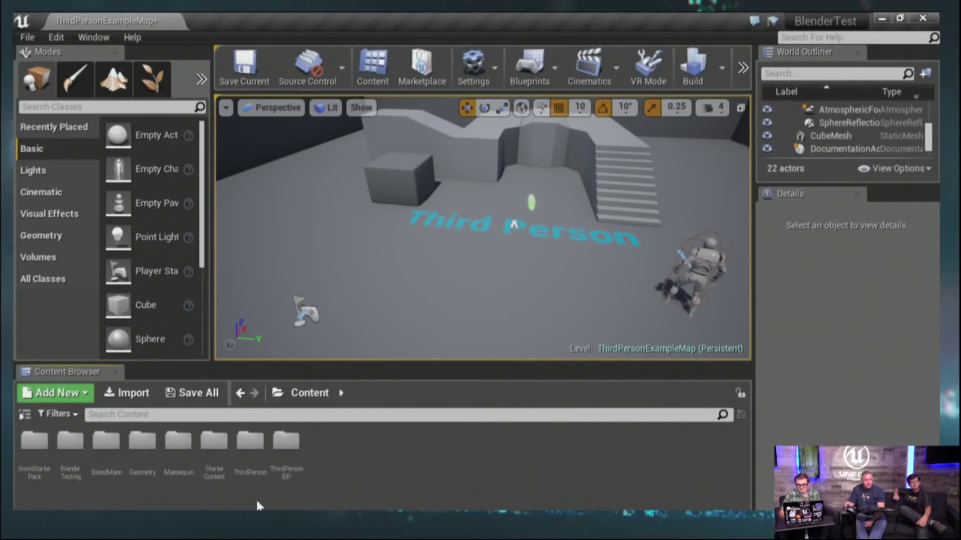
double_click(72, 448)
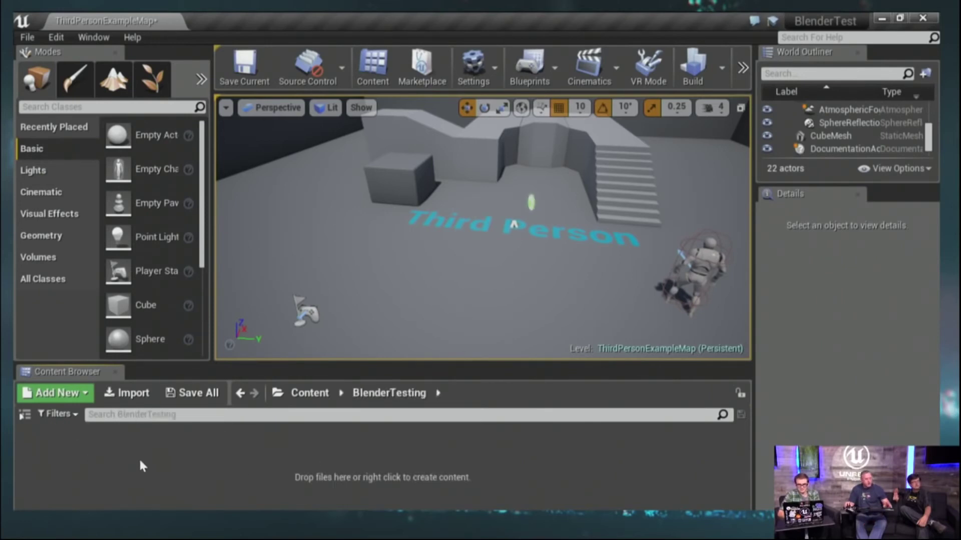
Switch to Blender and inspect the Unrigify armature nested under the Empty in the scene hierarchy.
key("alt+Tab")
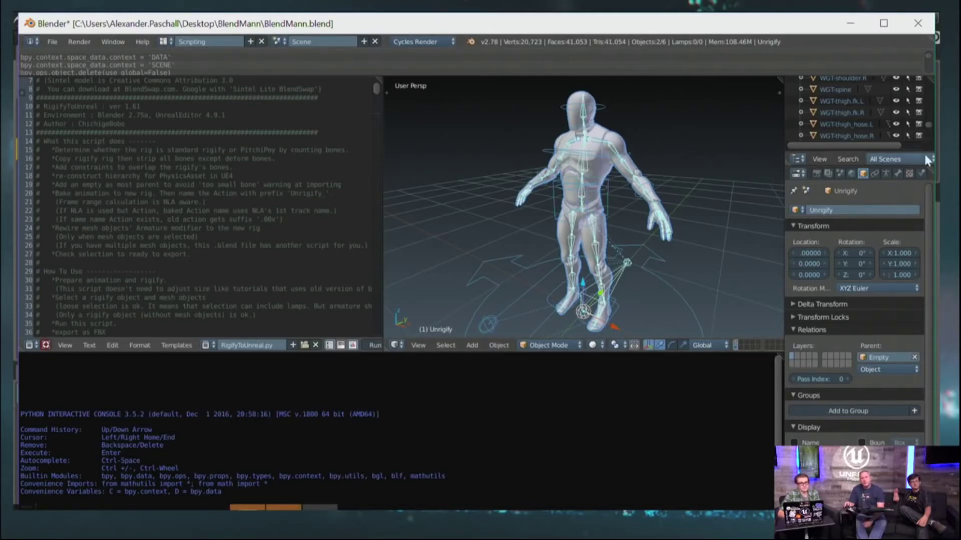
left_click_drag(928, 122, 929, 70)
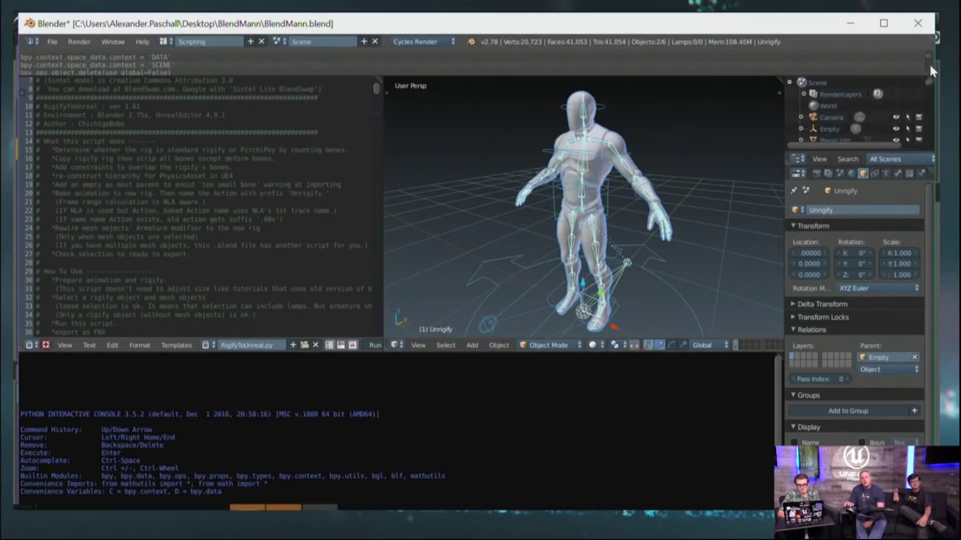
left_click(801, 129)
scroll(839, 123, "down", 2)
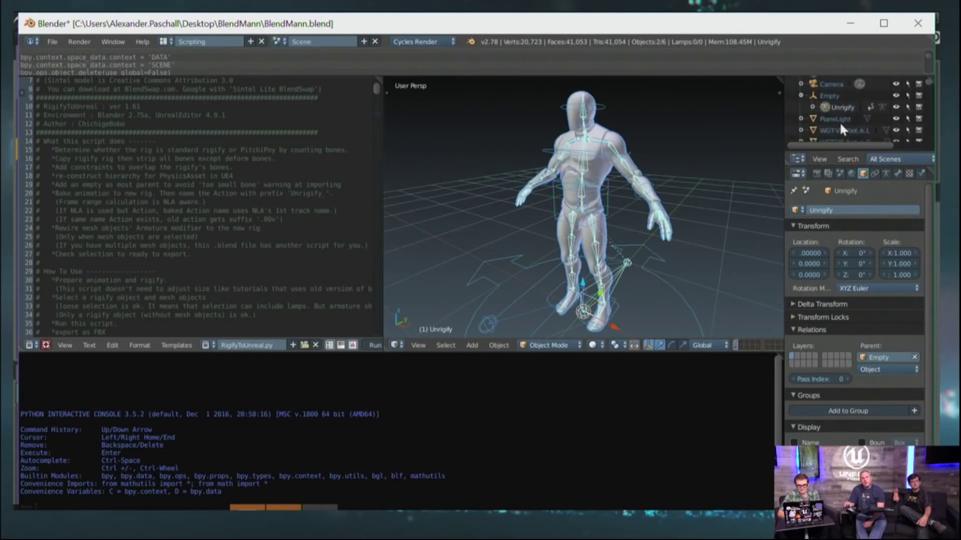
left_click(813, 106)
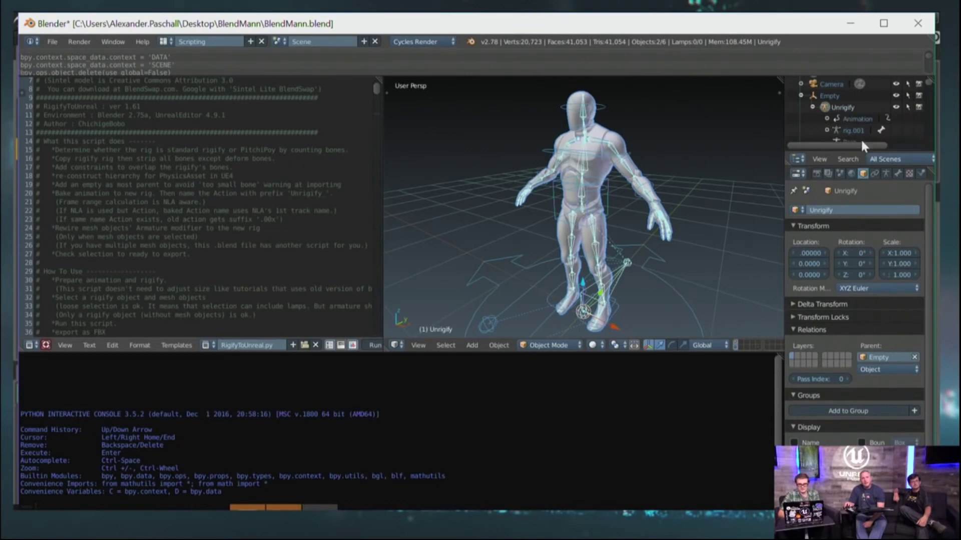
scroll(863, 127, "up", 2)
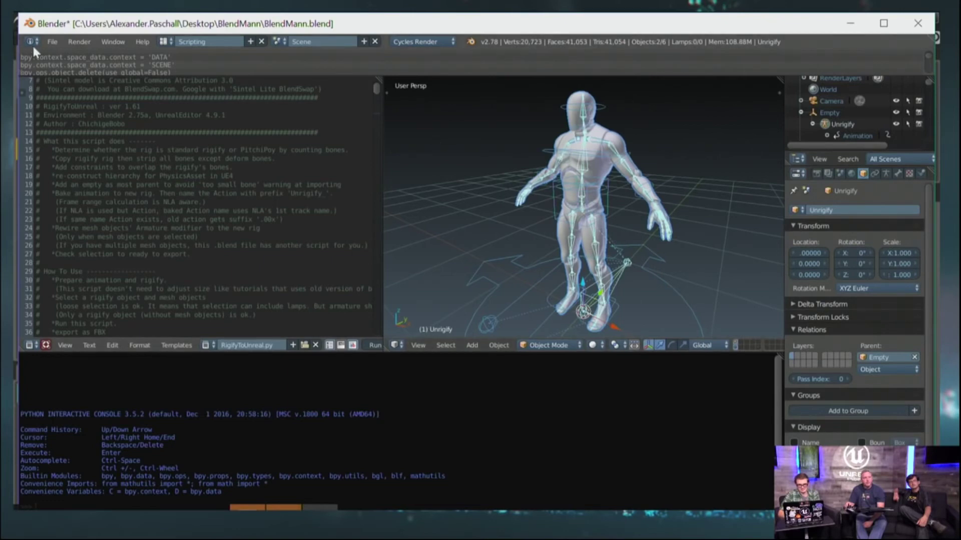
Reopen BlendMann.blend from the recent files.
left_click(50, 44)
left_click(50, 44)
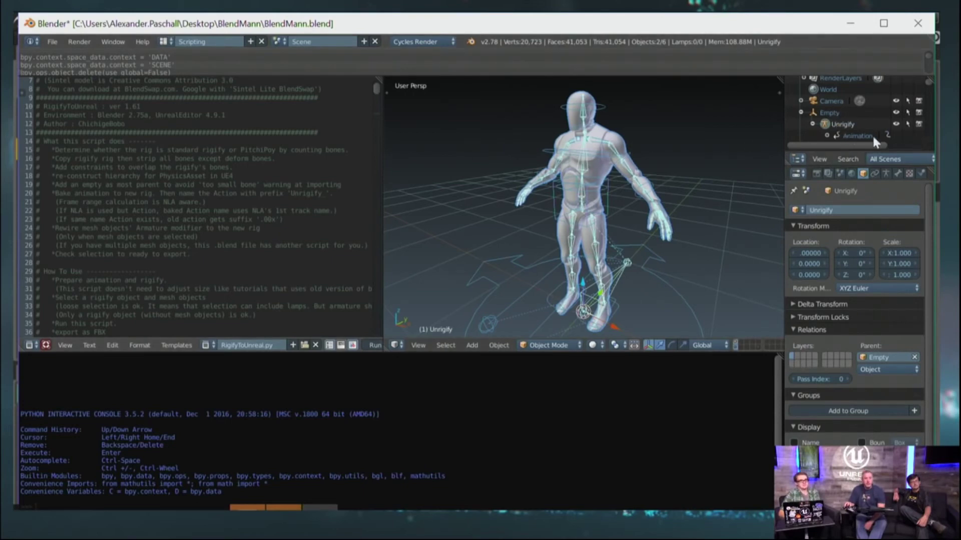
left_click(51, 41)
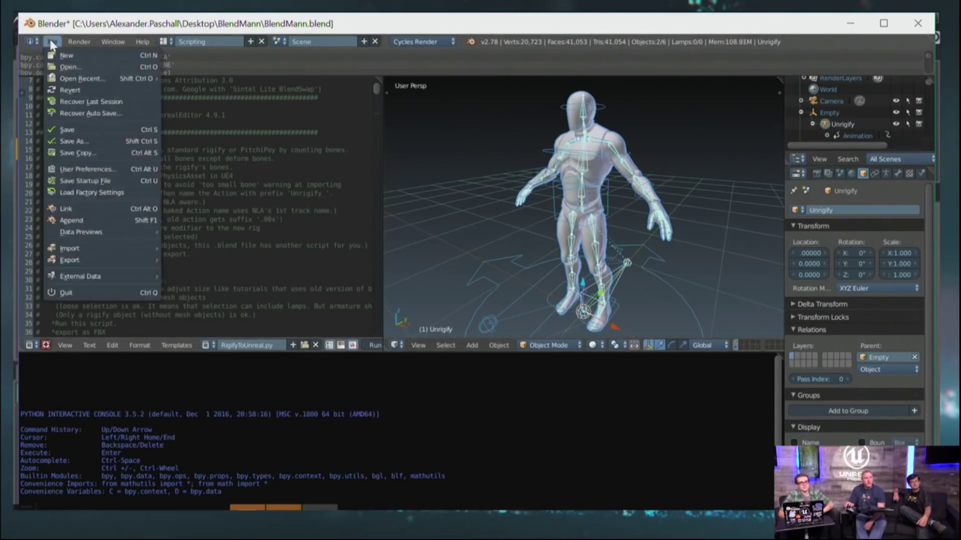
mouse_move(70, 79)
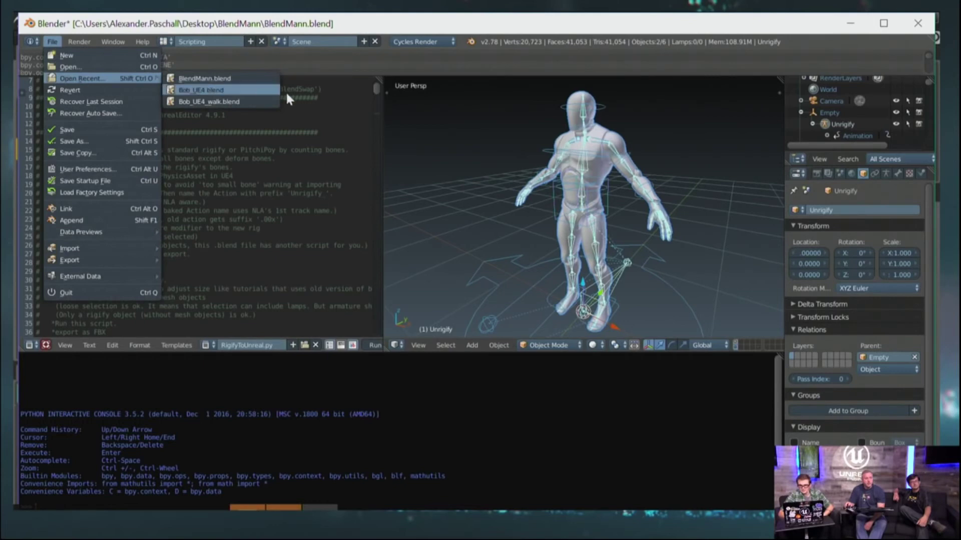
left_click(215, 81)
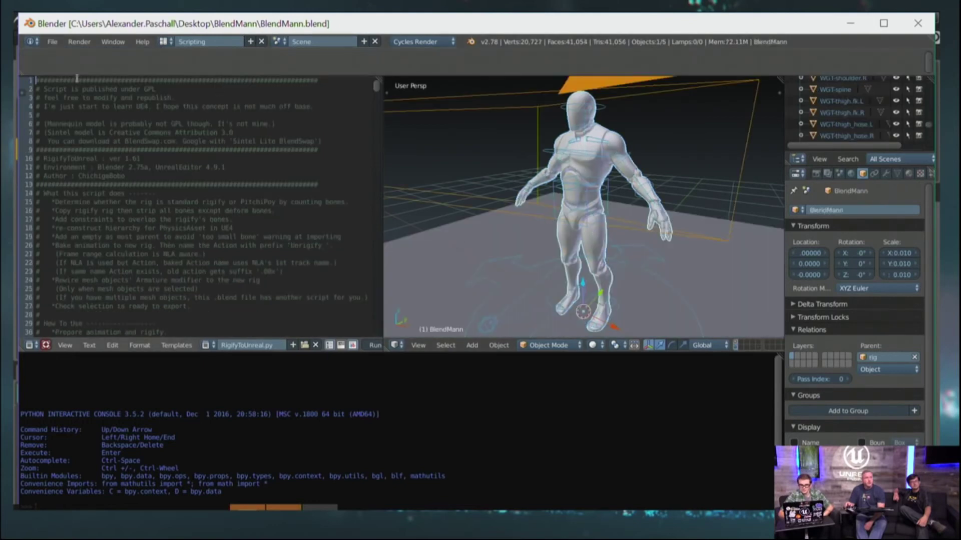
Open the recent file Bob_UE4_walk.blend and scrub its walk animation to frame 32.
left_click(53, 41)
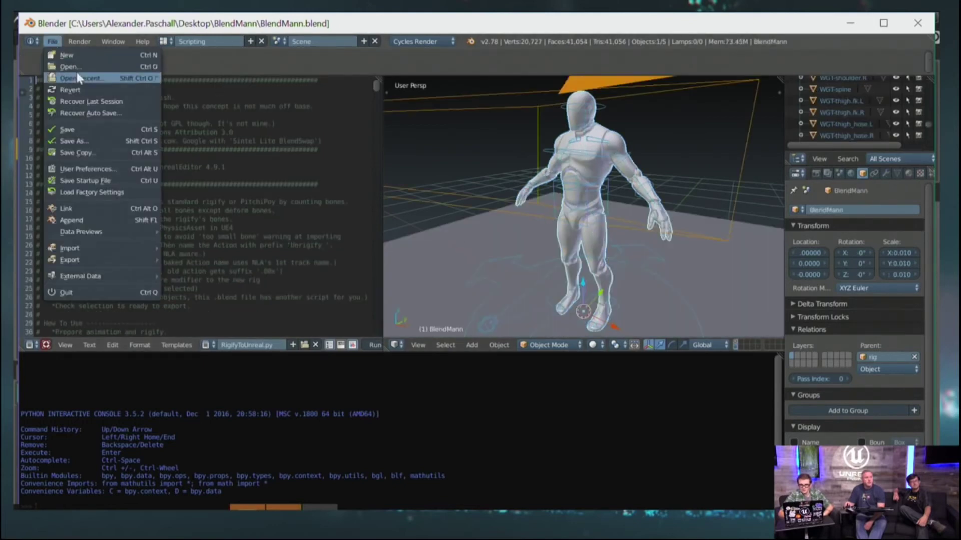
mouse_move(79, 78)
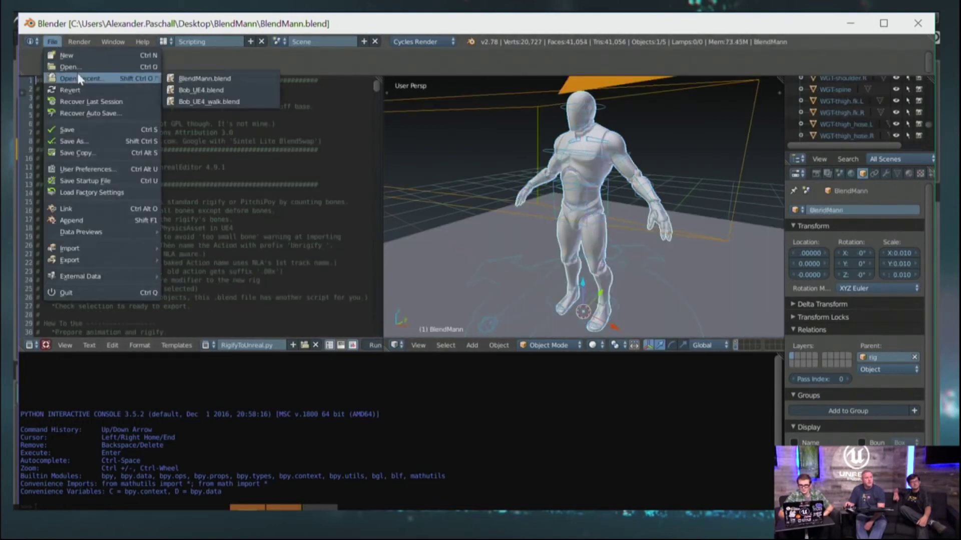
left_click(236, 101)
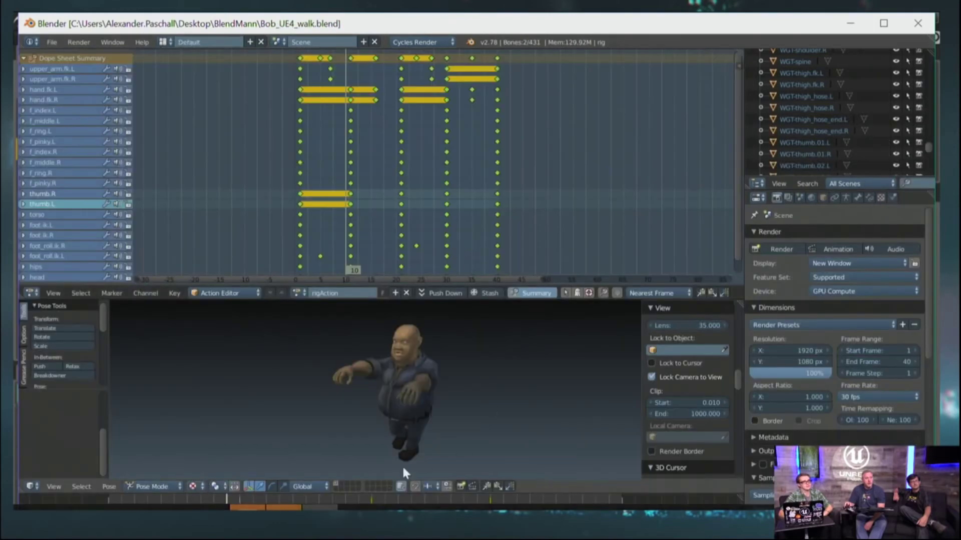
left_click_drag(215, 496, 174, 495)
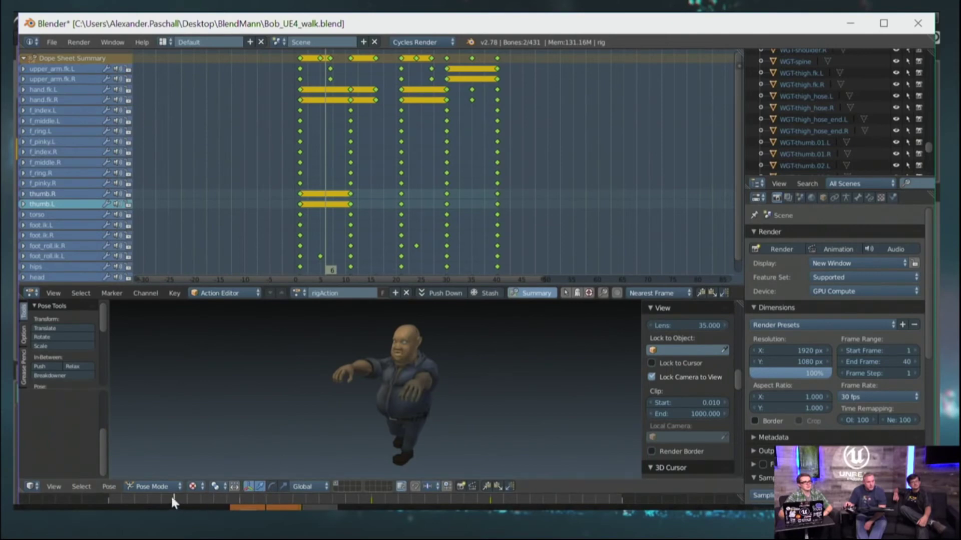
left_click_drag(170, 494, 516, 499)
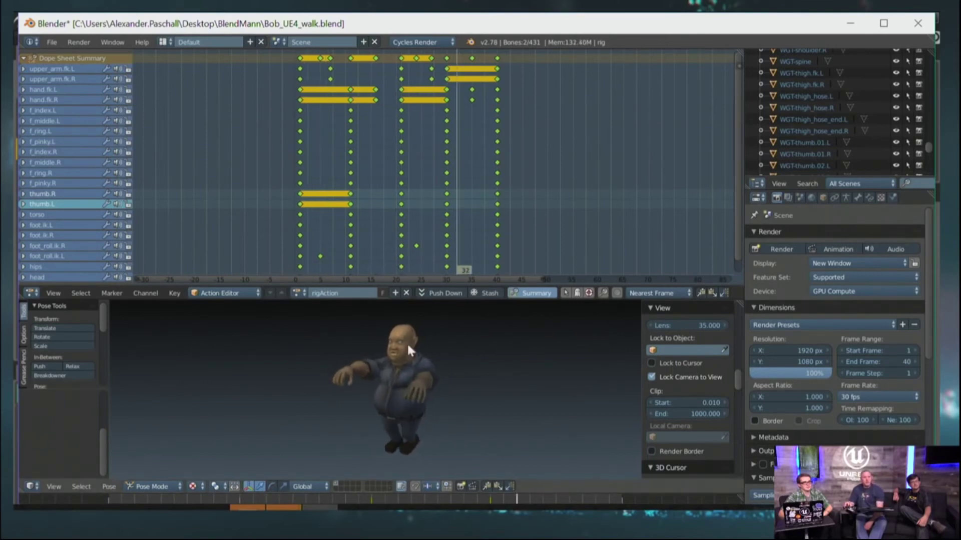
Select the Bob character mesh and frame a close-up of its head and shoulders.
scroll(431, 382, "up", 2)
middle_click_drag(449, 364, 441, 388)
right_click(524, 373)
scroll(503, 357, "up", 7)
scroll(441, 388, "down", 3)
middle_click_drag(458, 356, 381, 393, "shift")
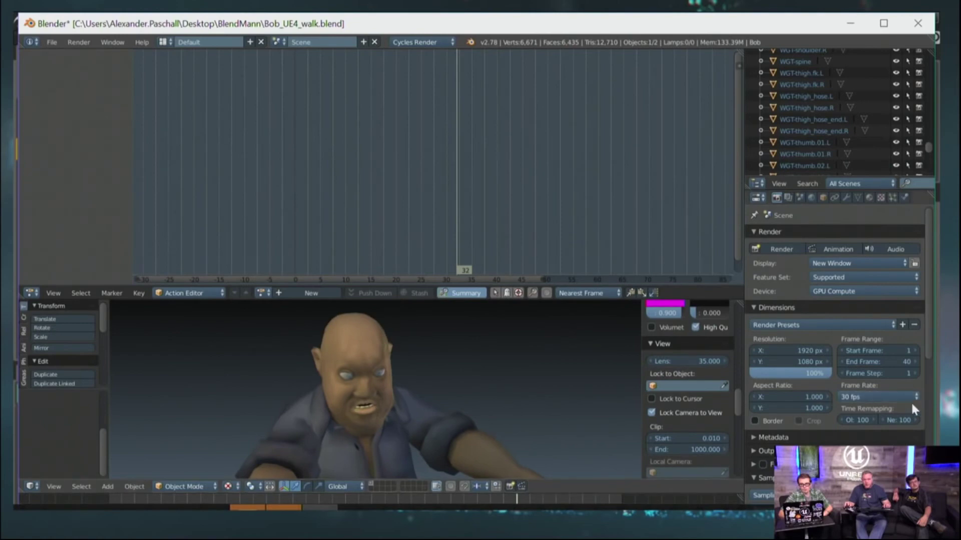
Compare Bob's mesh with the scene's Simplify option on and off, leaving Simplify enabled.
left_click(799, 198)
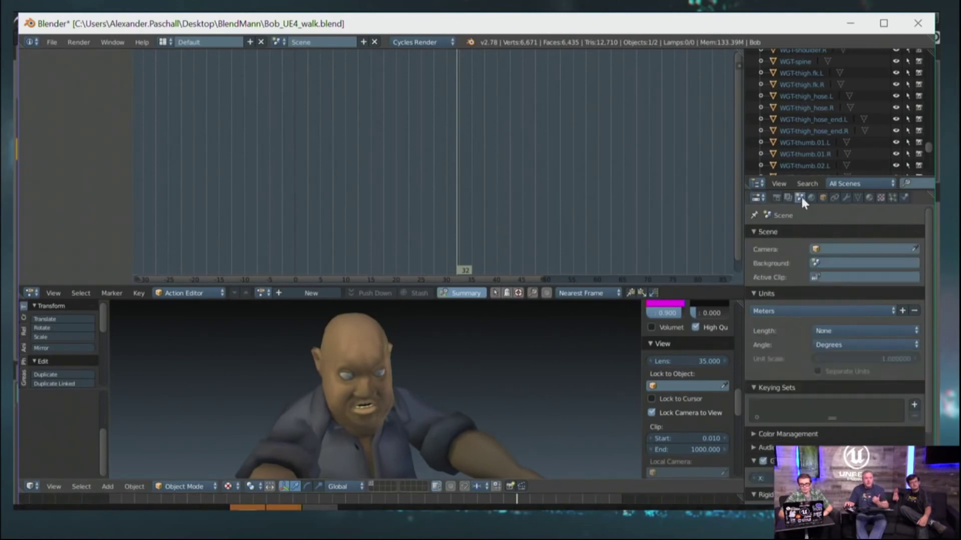
scroll(820, 444, "down", 6)
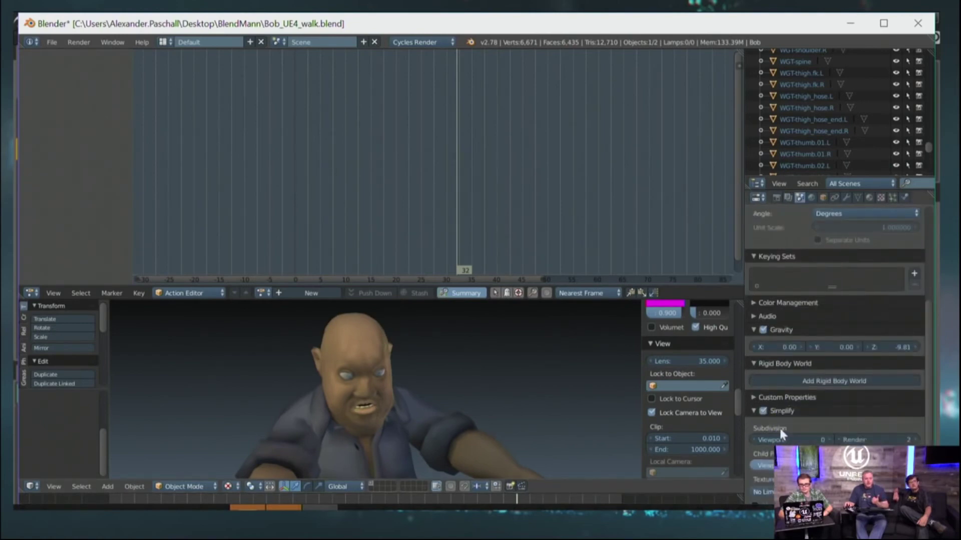
left_click(764, 410)
left_click(764, 410)
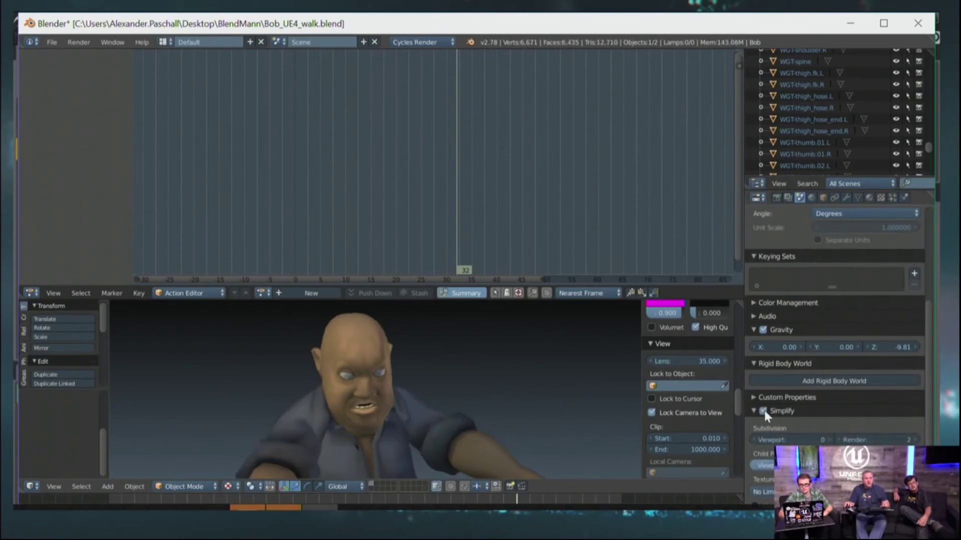
left_click(764, 410)
middle_click_drag(413, 385, 370, 350)
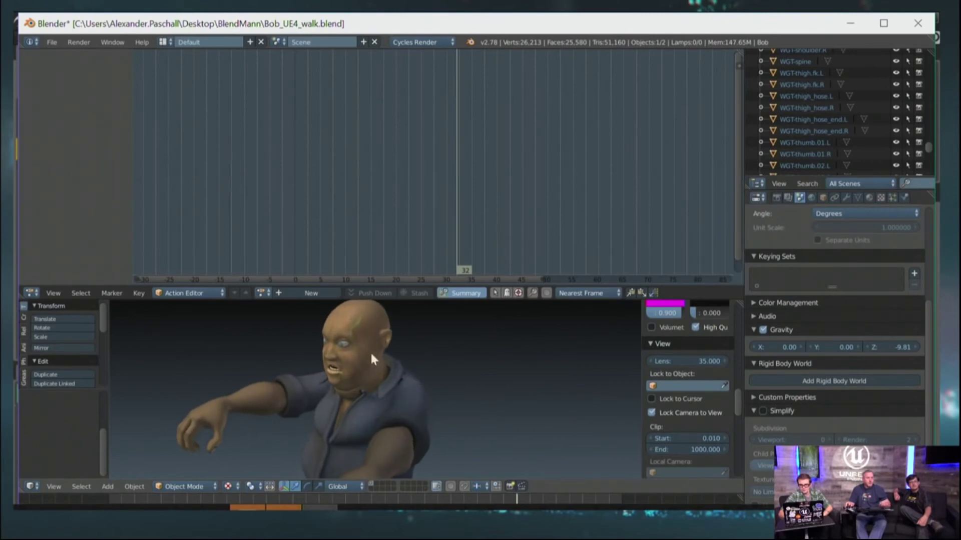
left_click(761, 410)
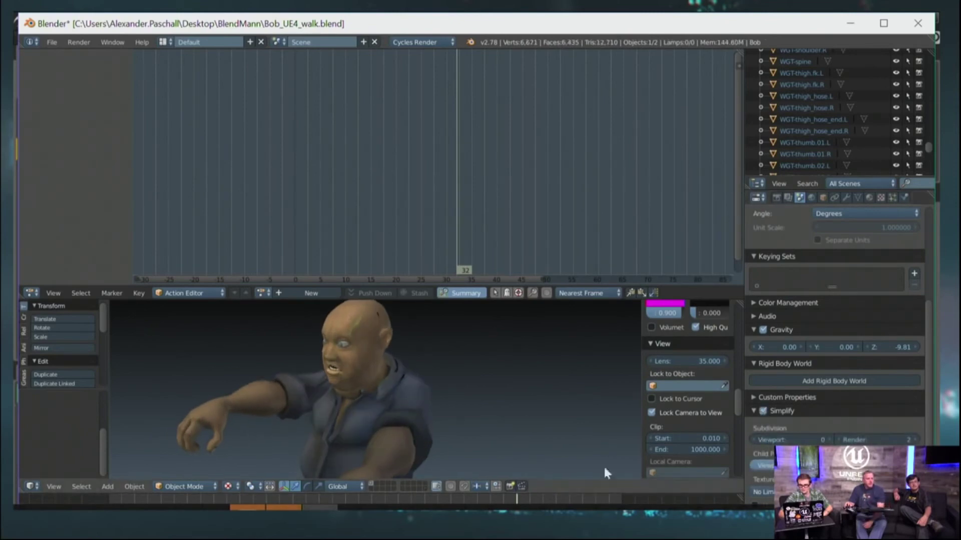
middle_click_drag(384, 382, 371, 380)
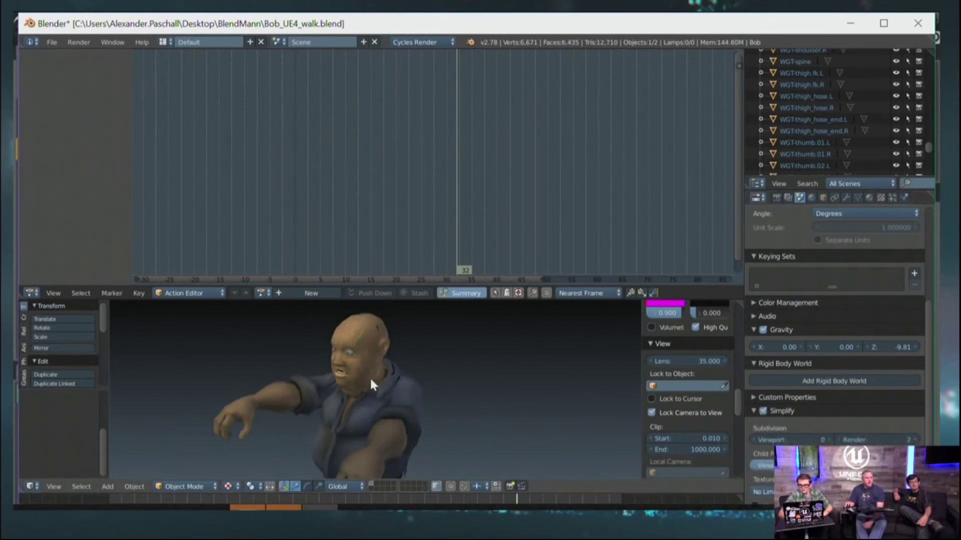
left_click(763, 411)
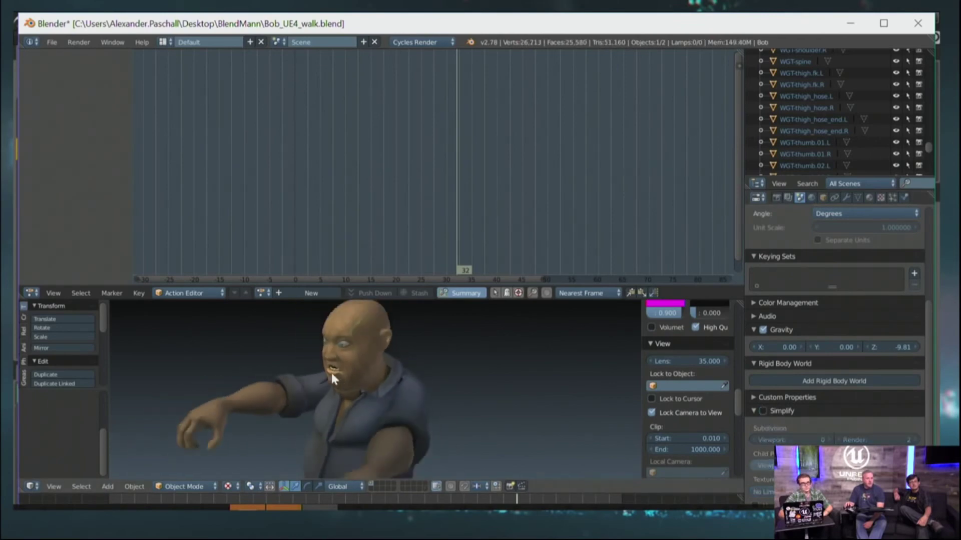
left_click(762, 411)
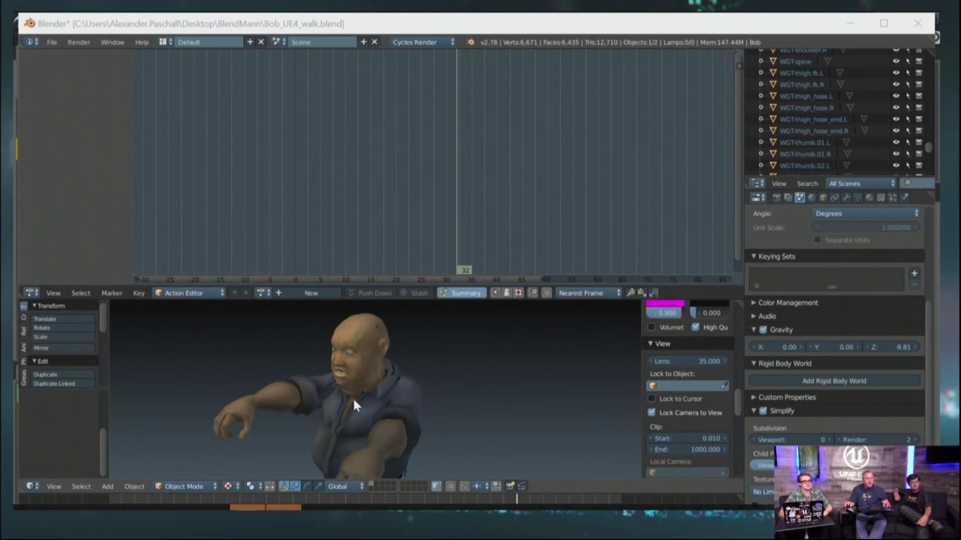
Play back Bob's walk animation with the whole body in view and stop it.
left_click(465, 406)
key("alt+a")
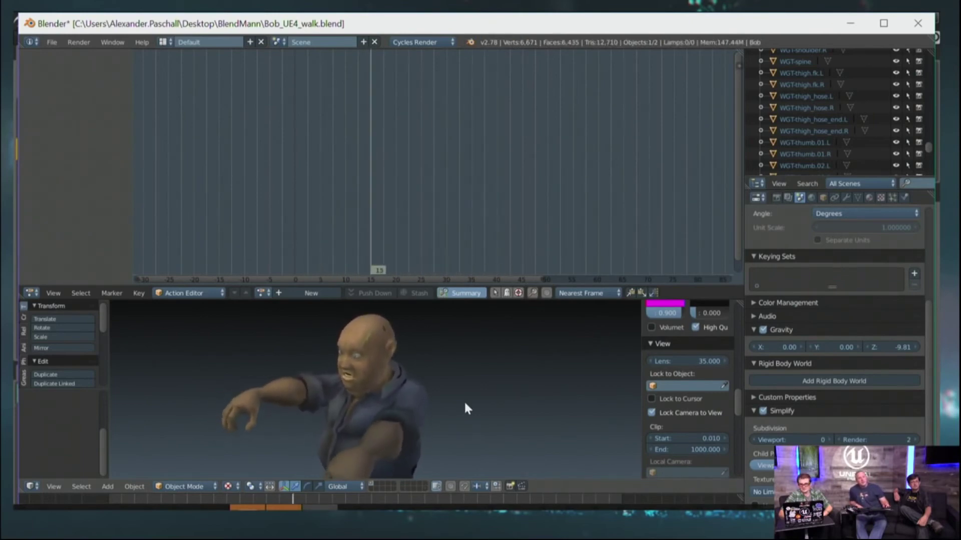
key("alt+a")
key("alt+a")
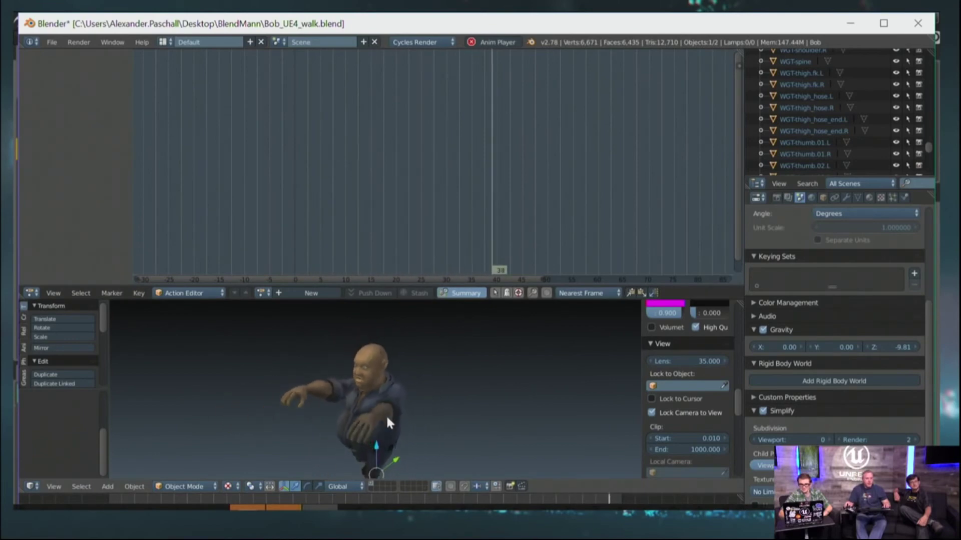
key("alt+a")
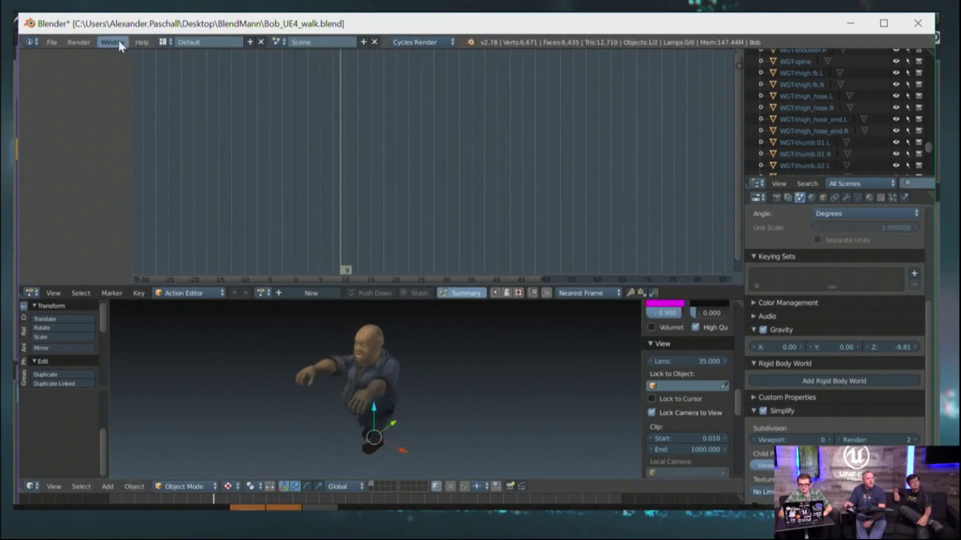
Change the screen layout to Scripting and select the root control of Bob's rig.
left_click(163, 42)
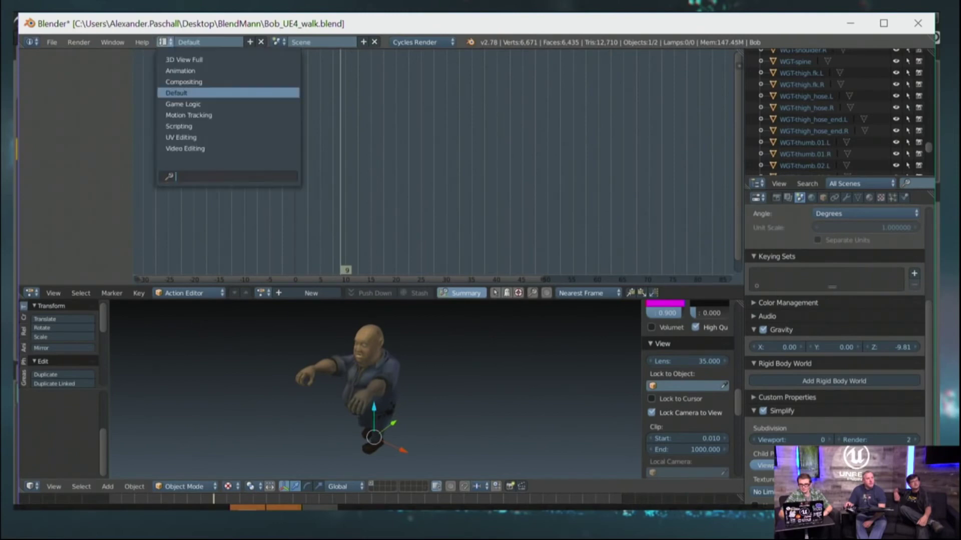
left_click(180, 124)
right_click(671, 292)
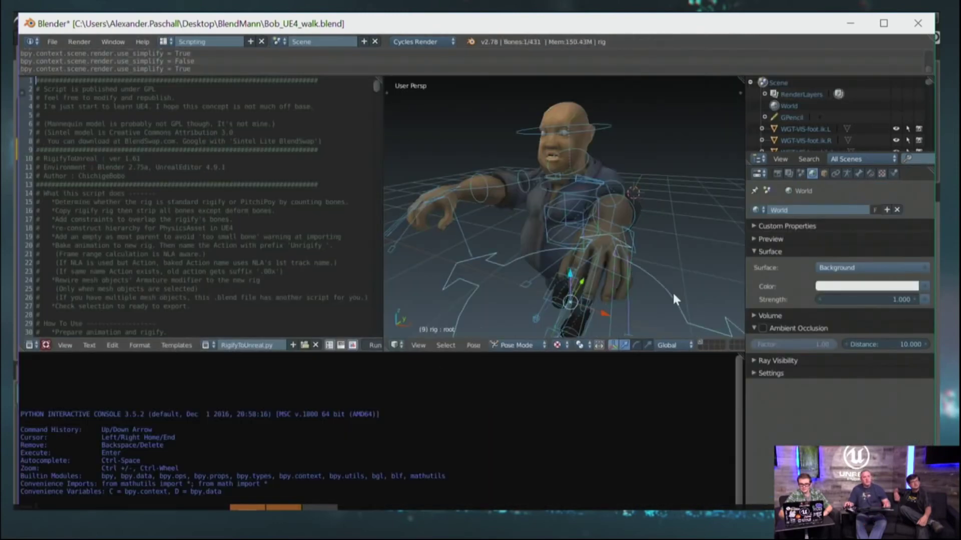
scroll(637, 310, "down", 3)
mouse_move(638, 311)
middle_mouse_down()
mouse_move(590, 295)
mouse_move(555, 320)
middle_mouse_up()
Put Bob's rig in Object Mode and add the Bob mesh to the selection.
left_click(517, 345)
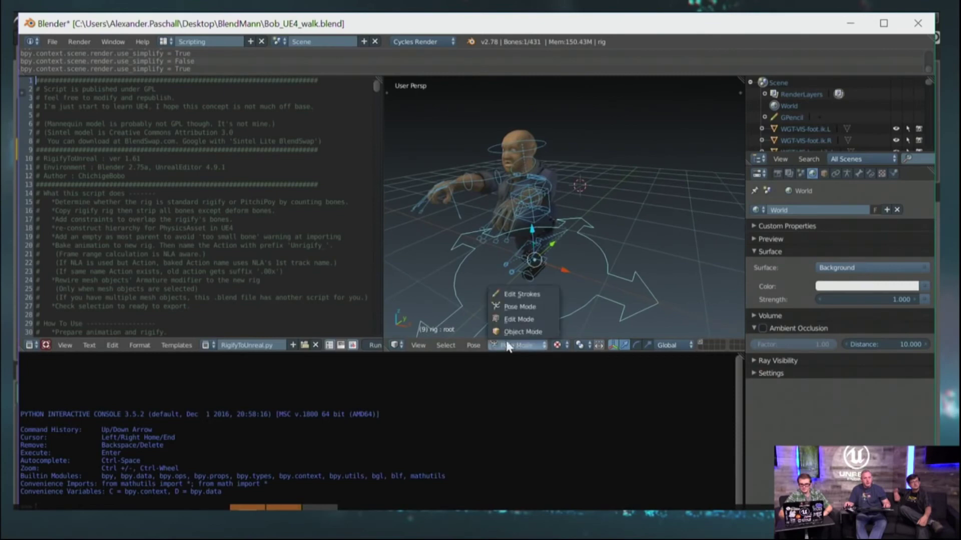
left_click(508, 332)
middle_click_drag(601, 250, 644, 256)
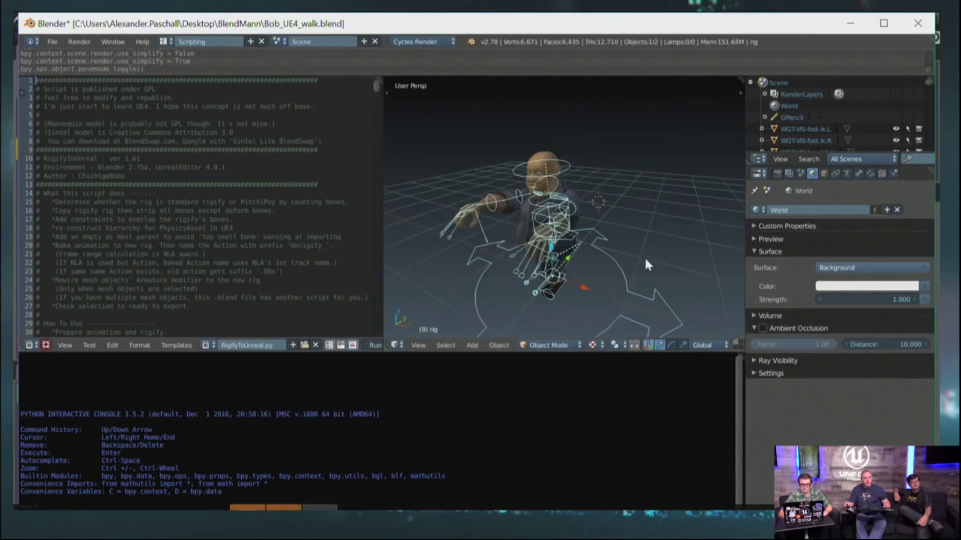
right_click(538, 149, "shift")
middle_click_drag(576, 194, 608, 218)
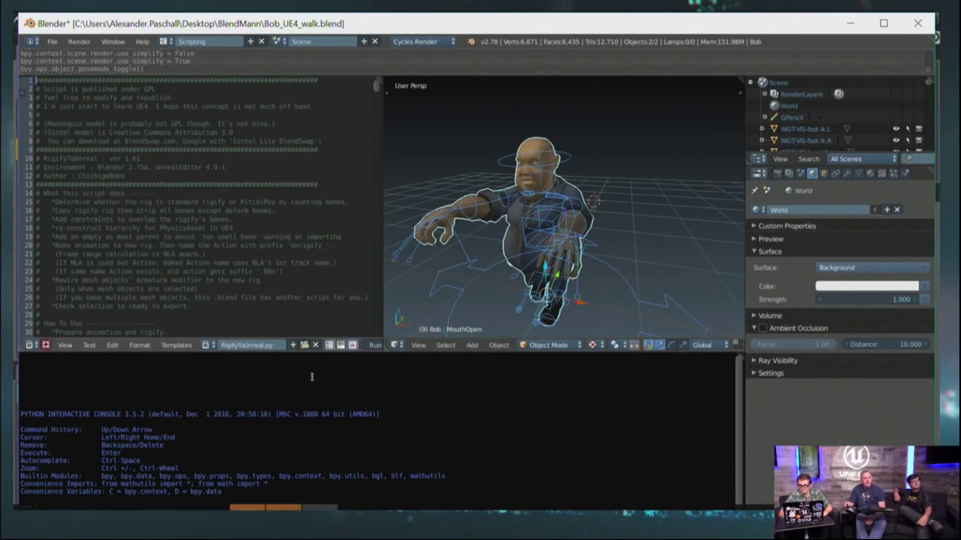
Run the RigifyToUnreal script on the selected Bob rig and mesh.
left_click(375, 348)
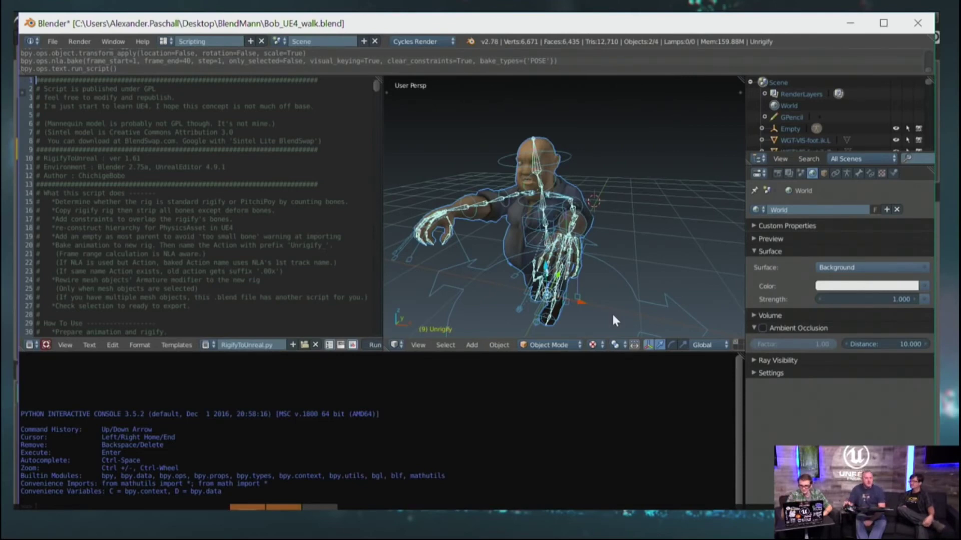
left_click(51, 42)
mouse_move(97, 260)
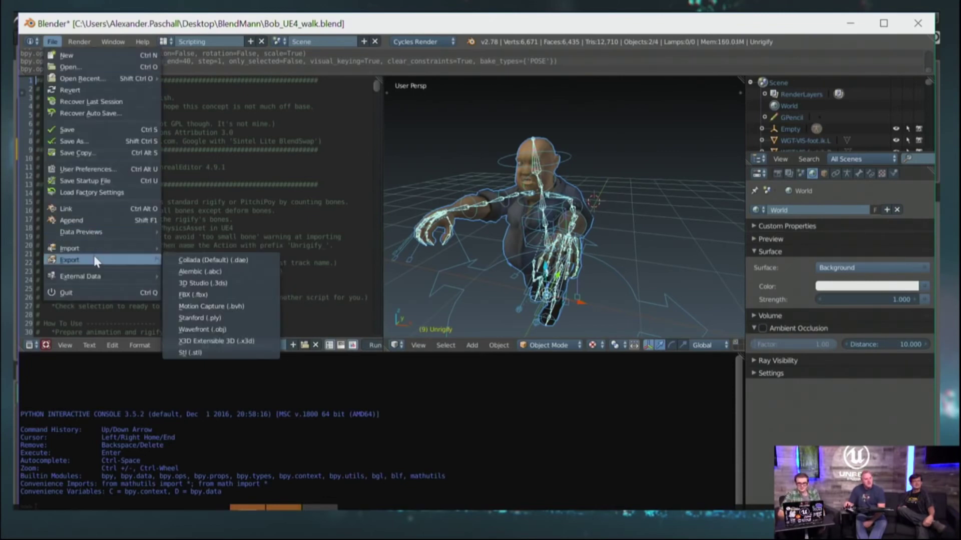
left_click(224, 301)
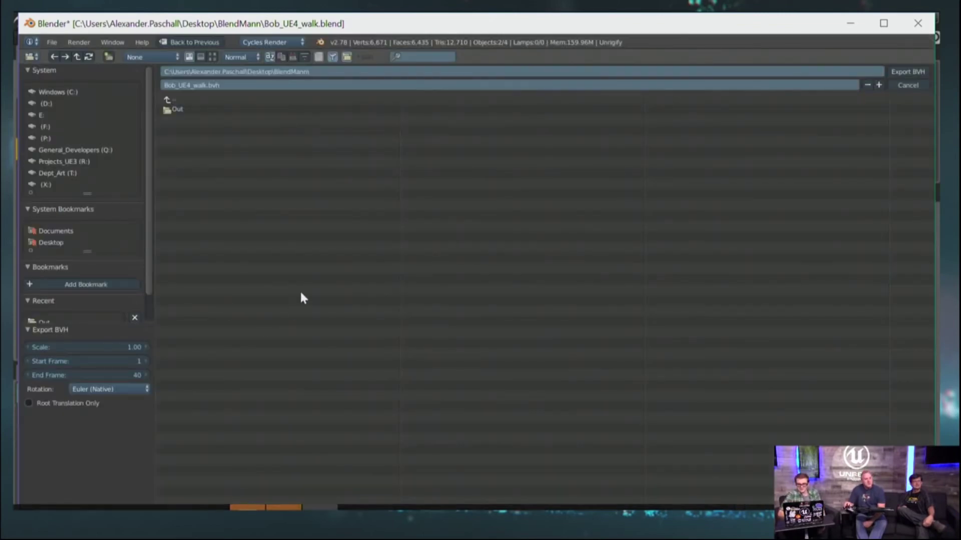
left_click(186, 109)
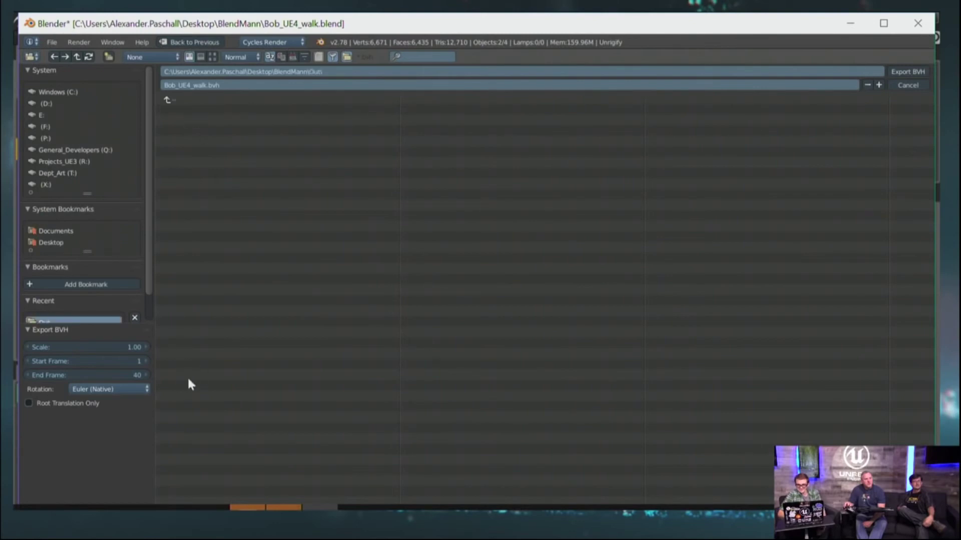
left_click_drag(145, 280, 152, 318)
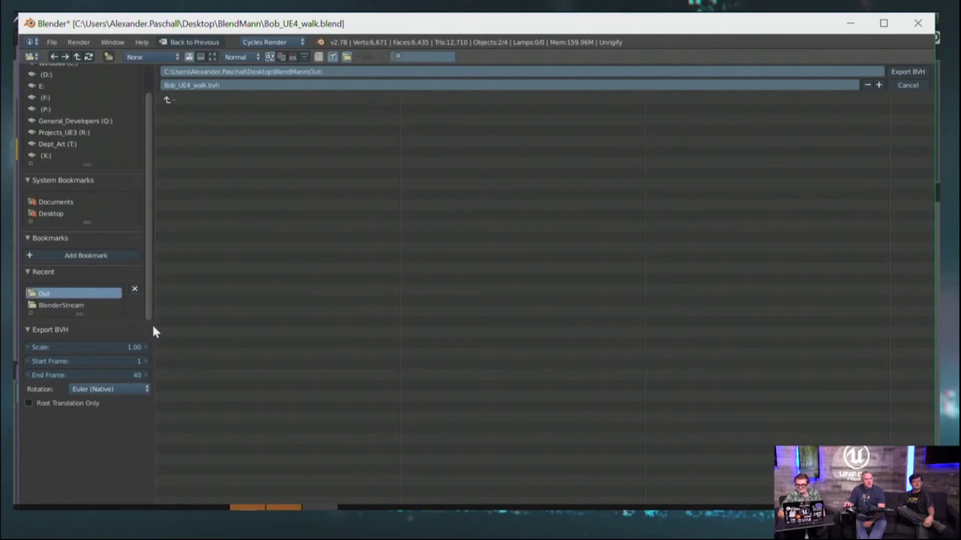
scroll(149, 250, "up", 2)
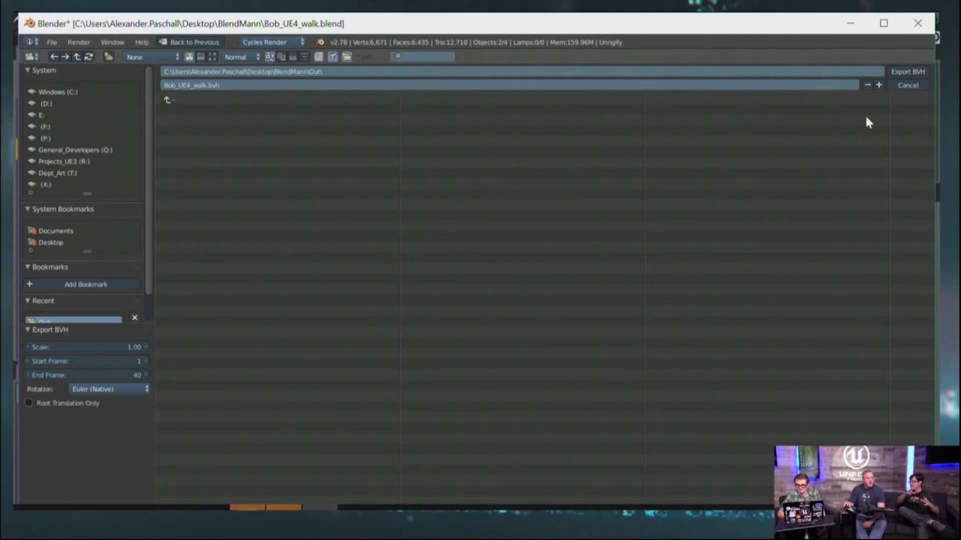
left_click(925, 86)
Export the character as FBX over Bob_UE4.fbx in the Out folder, using the Ue4 operator preset.
left_click(53, 40)
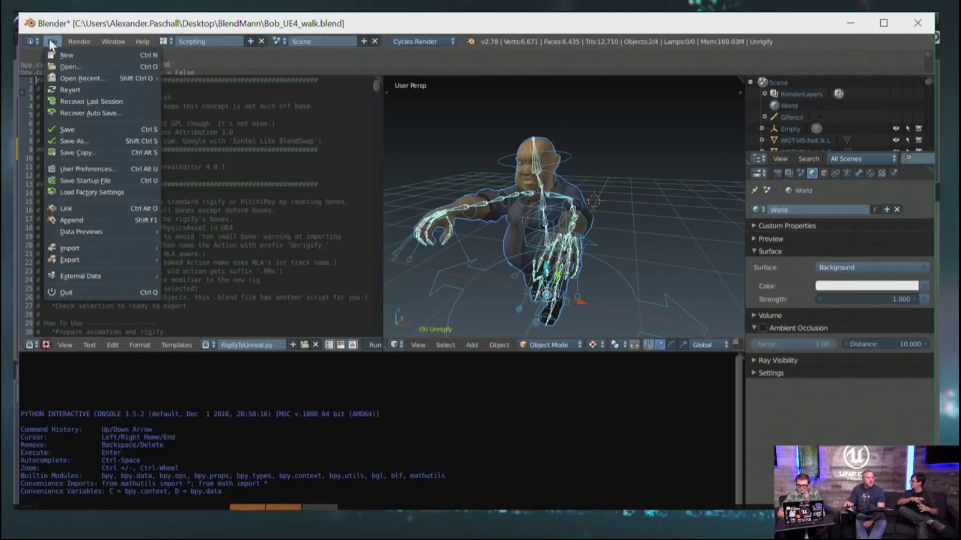
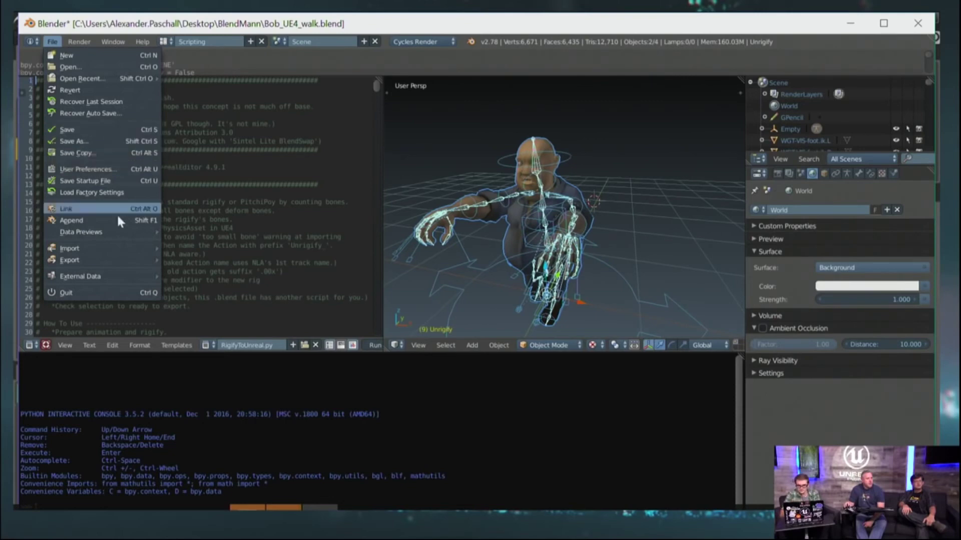
mouse_move(97, 261)
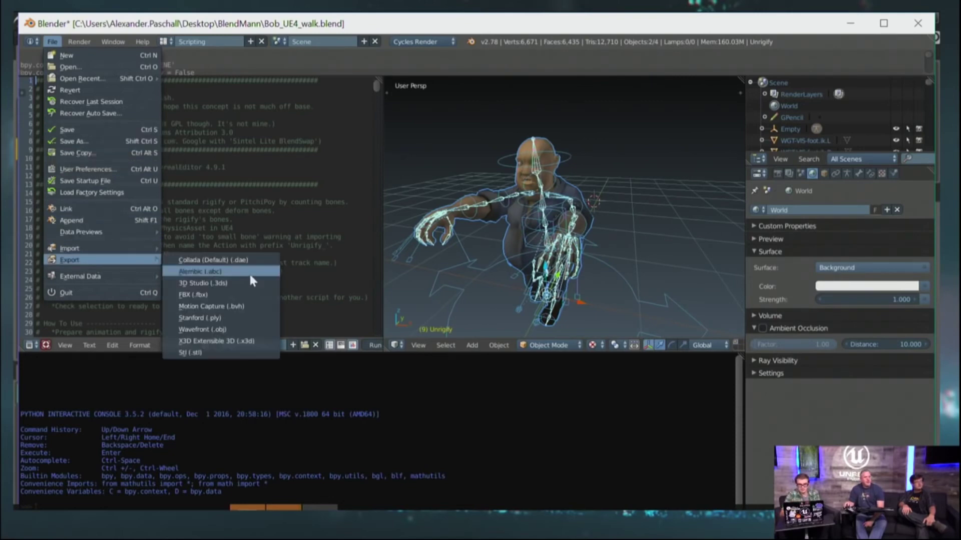
left_click(242, 295)
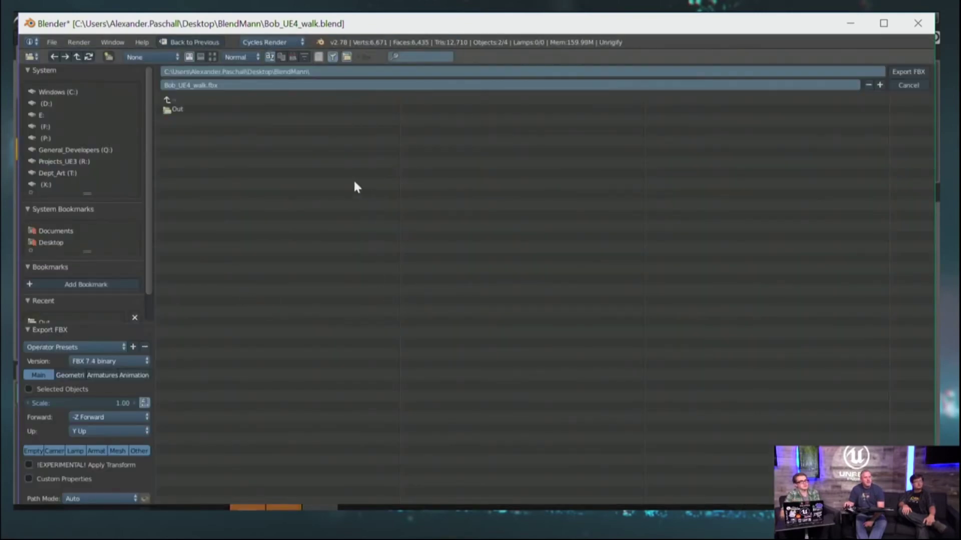
left_click(193, 111)
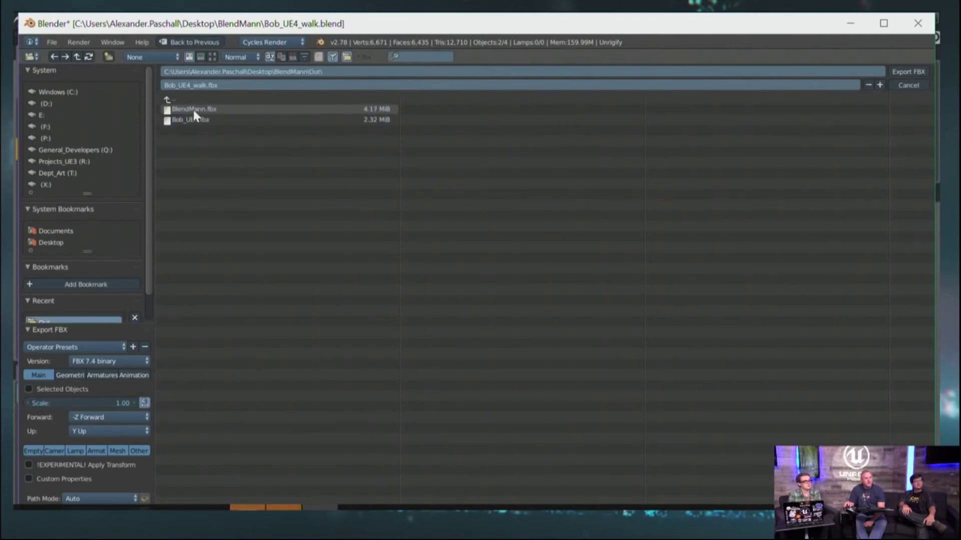
left_click(200, 120)
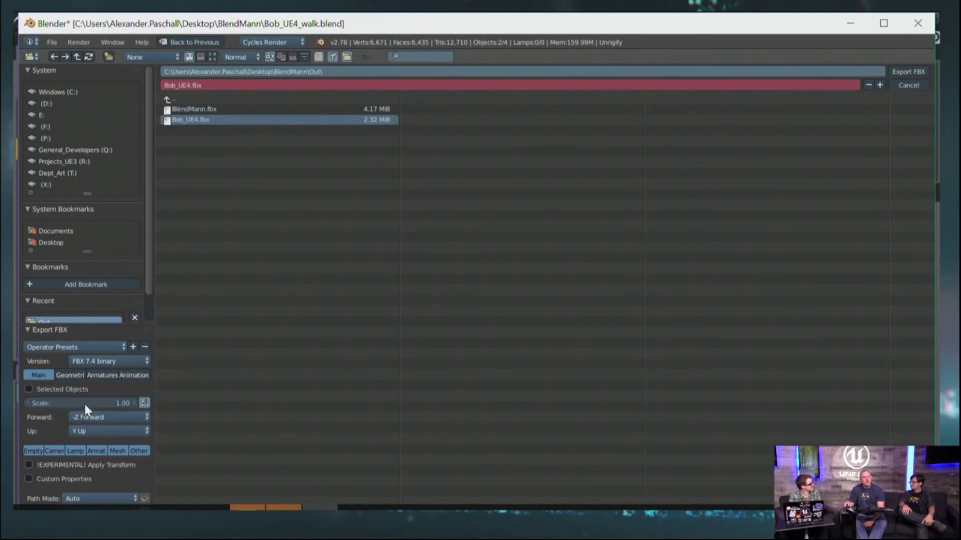
left_click(70, 347)
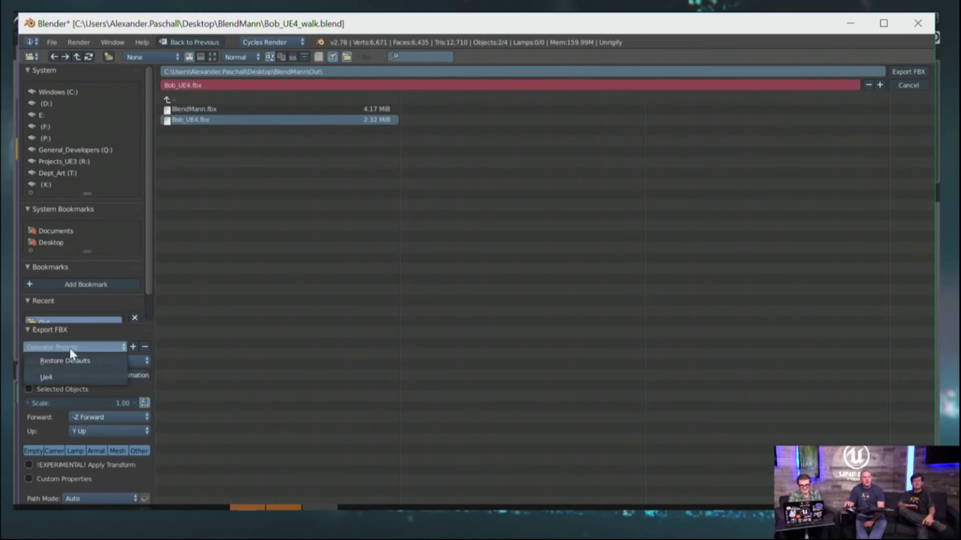
left_click(68, 379)
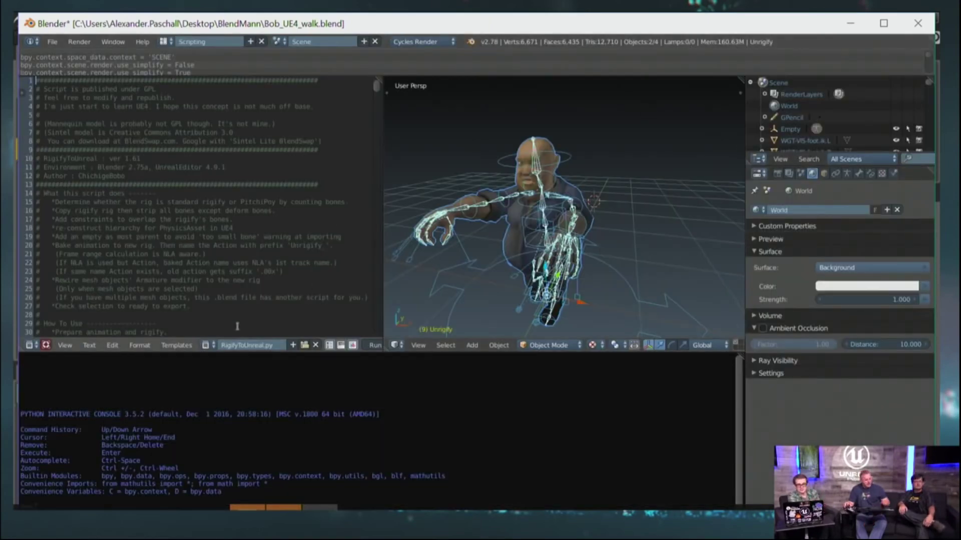
Switch to Unreal Editor, import Bob_UE4.fbx into the BlenderTesting folder with BlendMann_Skeleton as its skeleton, and clear the message log out of the way.
key("alt+Tab")
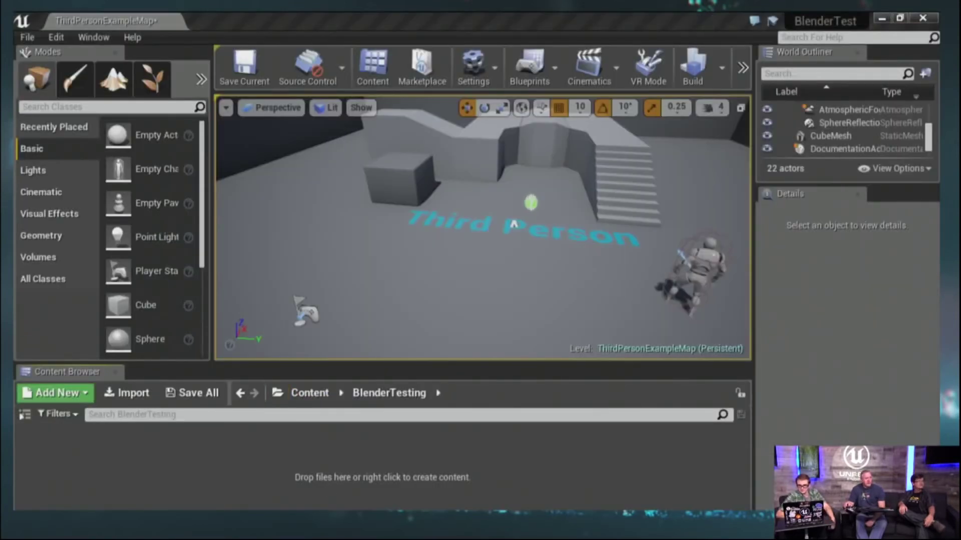
mouse_move(230, 459)
left_mouse_down()
mouse_move(223, 455)
mouse_move(232, 458)
left_mouse_up()
left_click_drag(549, 197, 579, 23)
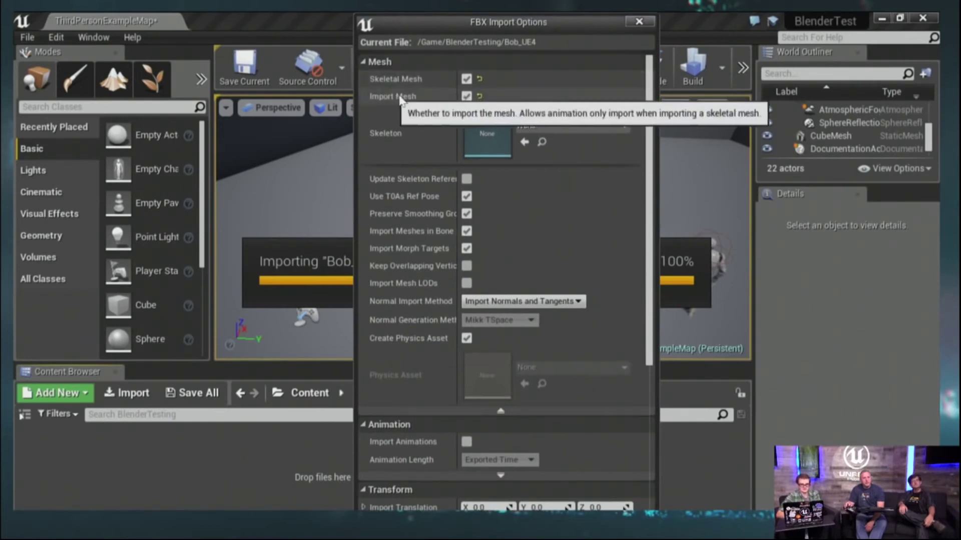
left_click(576, 126)
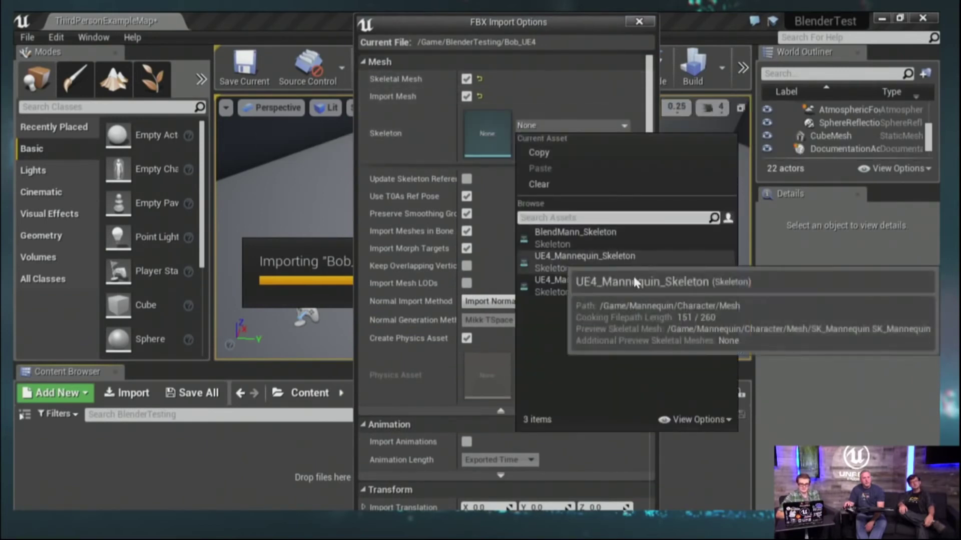
left_click(578, 232)
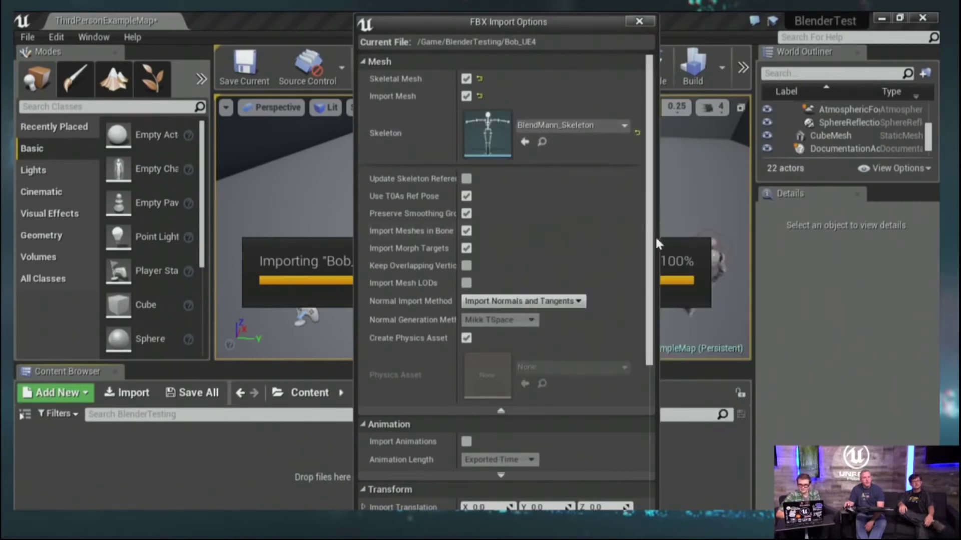
left_click_drag(651, 245, 650, 415)
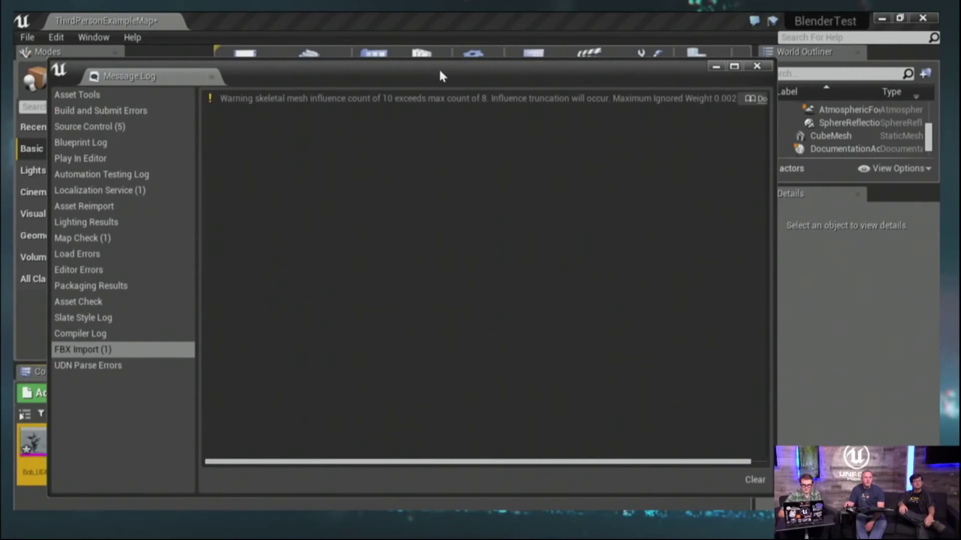
left_click_drag(439, 75, 456, 530)
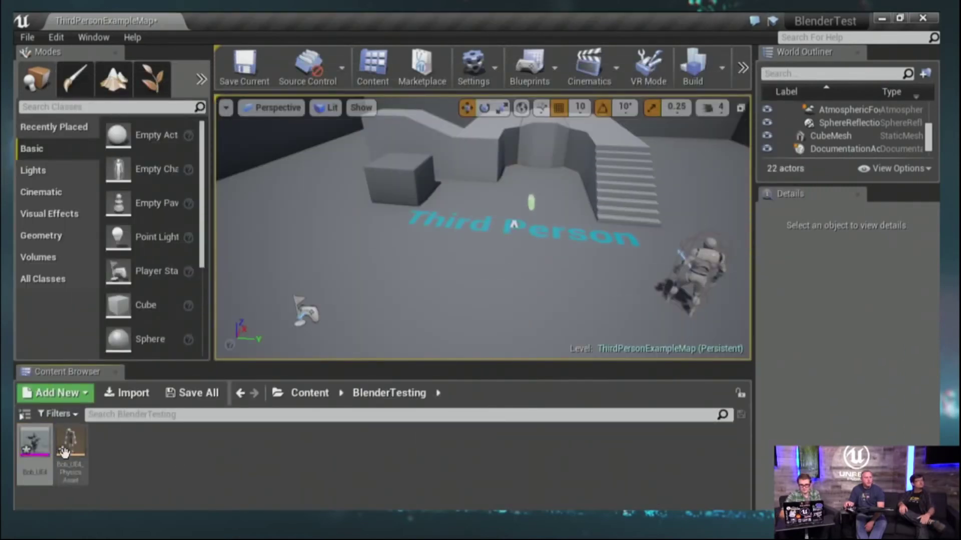
Open the imported Bob_UE4 skeletal mesh to inspect its reference pose, and close its editor.
double_click(34, 445)
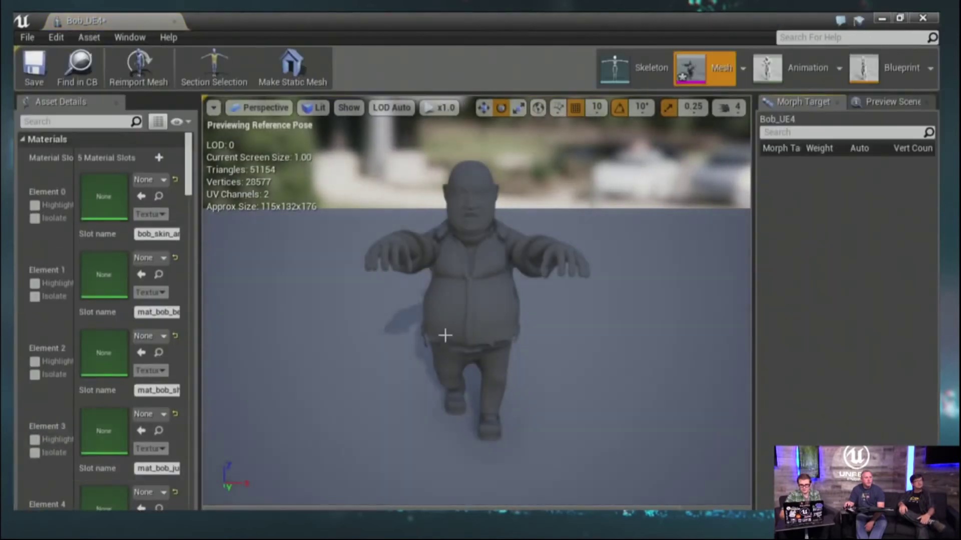
left_click(174, 21)
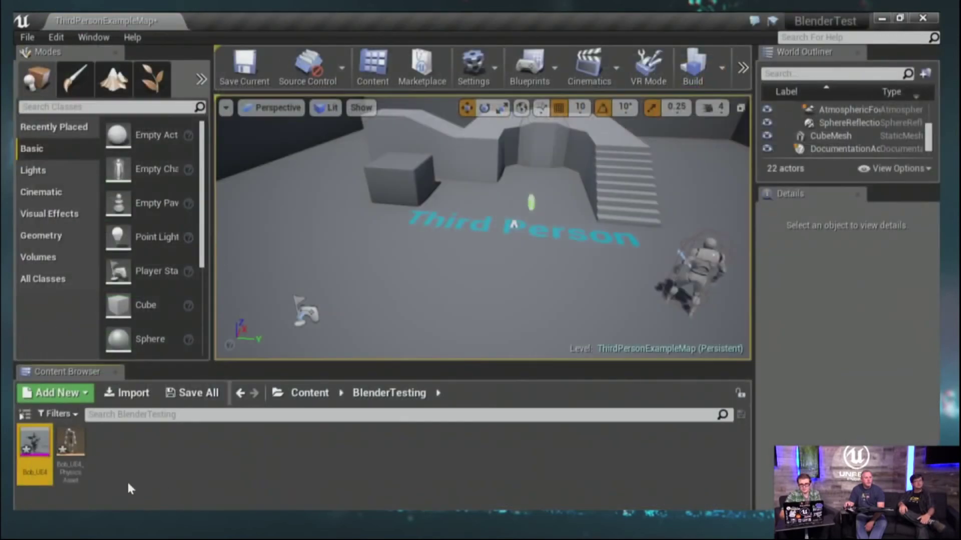
left_click(91, 465)
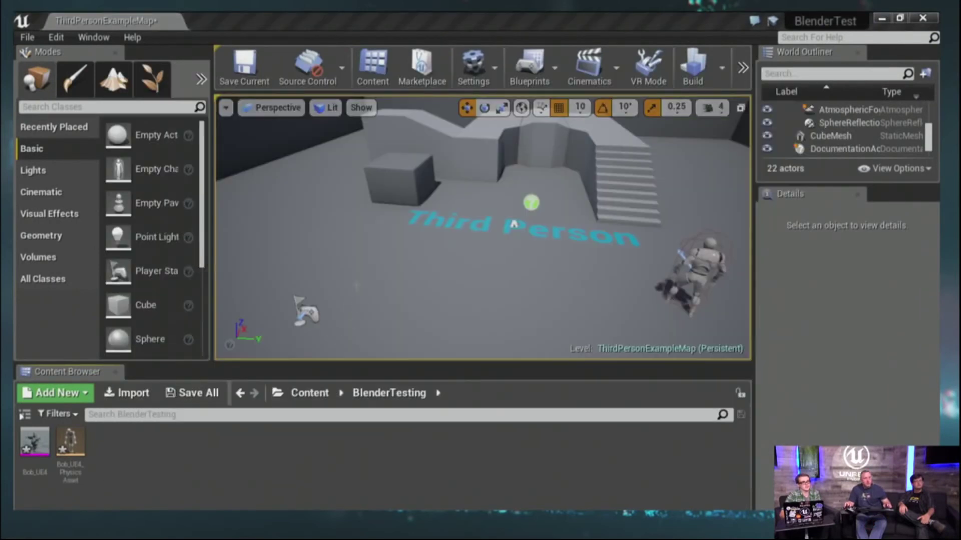
Switch to Blender and set up another FBX export over Bob_UE4.fbx with the Ue4 preset.
key("alt+Tab")
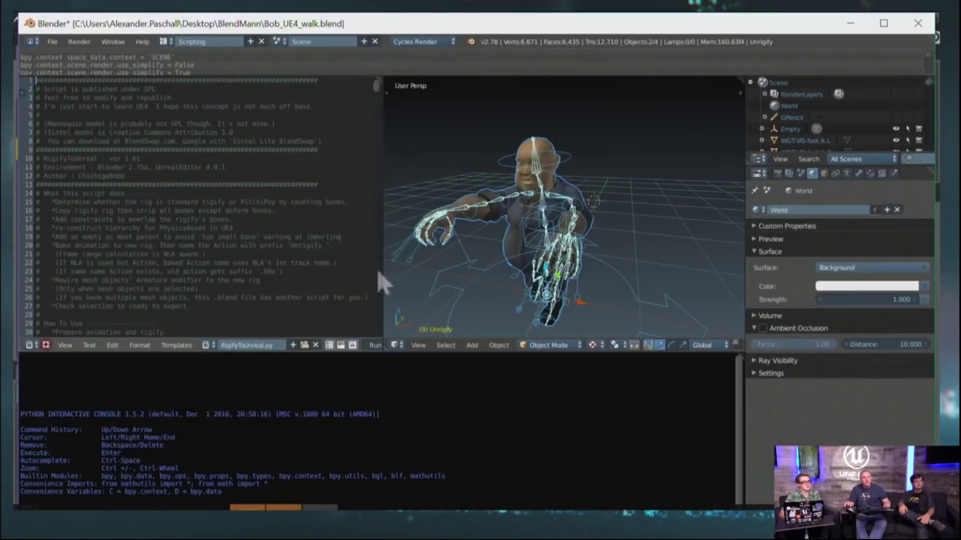
left_click(50, 42)
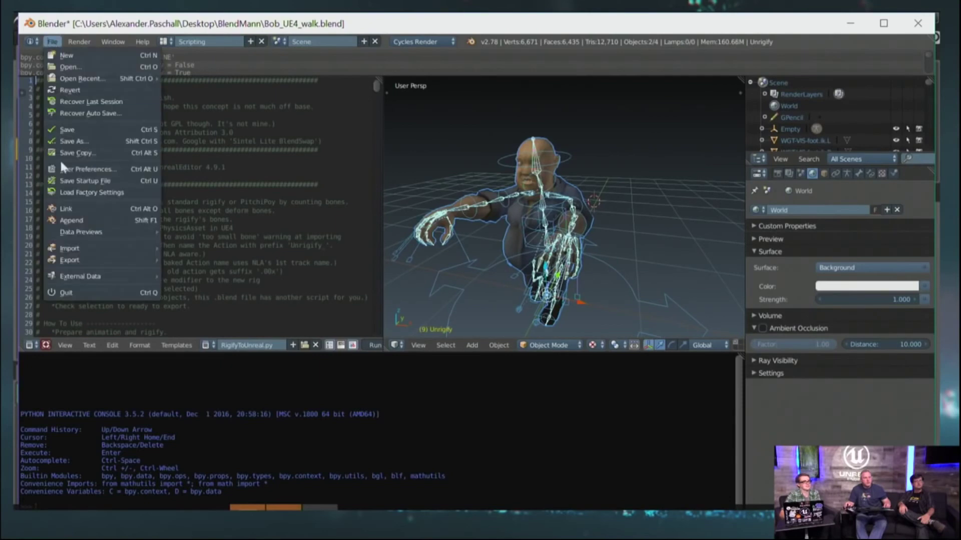
mouse_move(90, 260)
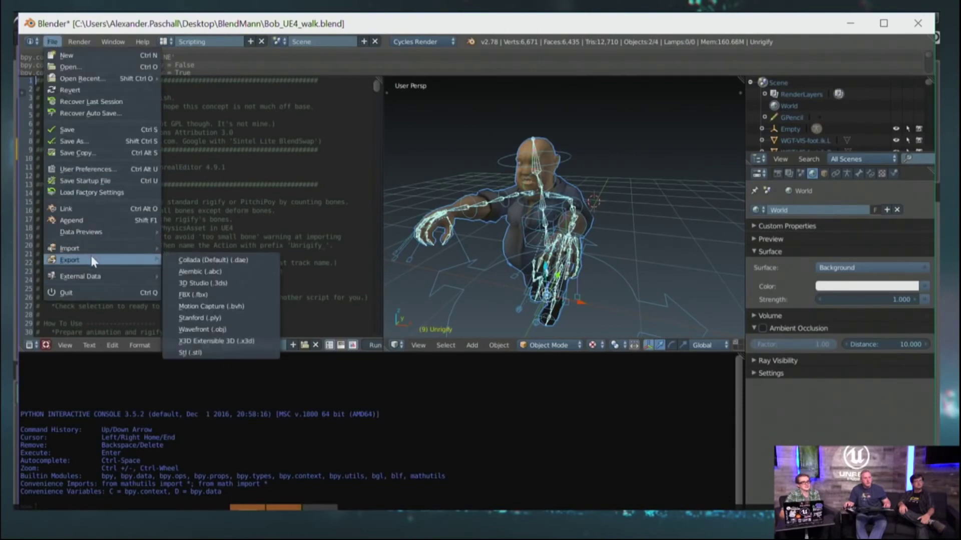
left_click(220, 296)
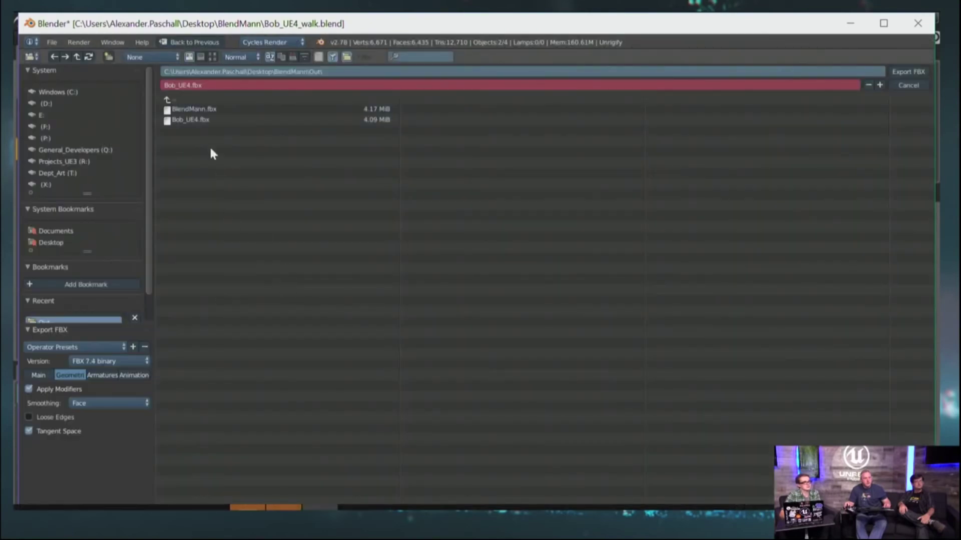
left_click(195, 120)
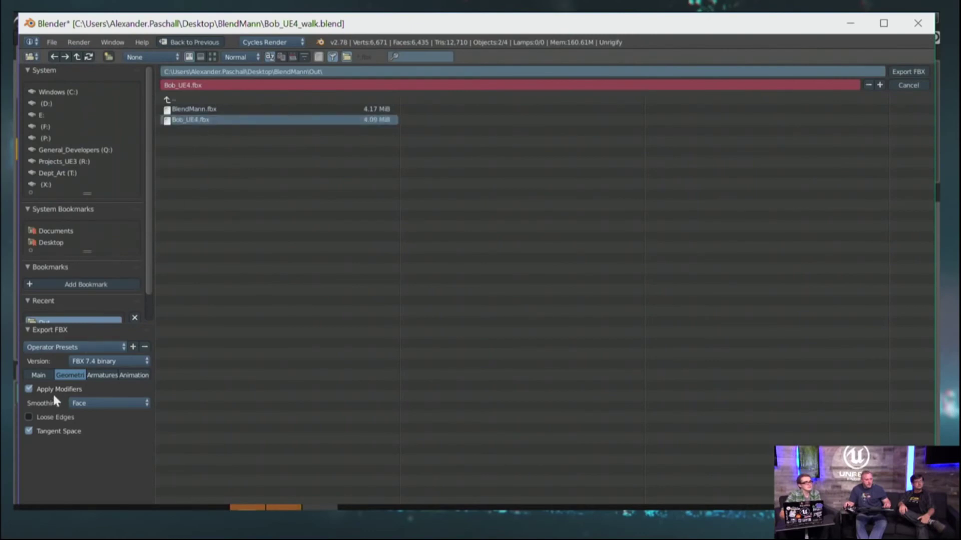
left_click(70, 347)
left_click(66, 379)
Check the main and geometry export options, keep Bob_UE4.fbx as the target, and export the FBX.
left_click(39, 376)
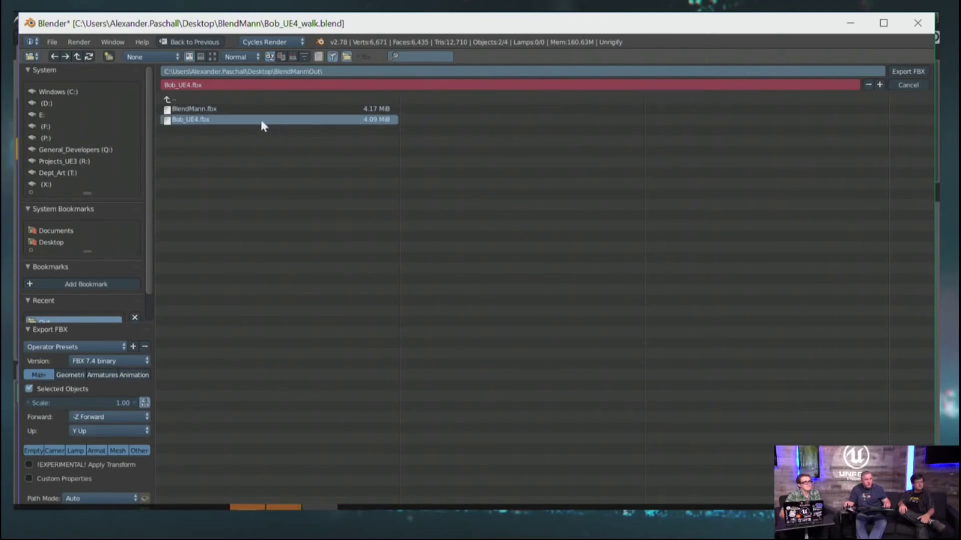
left_click(217, 107)
left_click(210, 119)
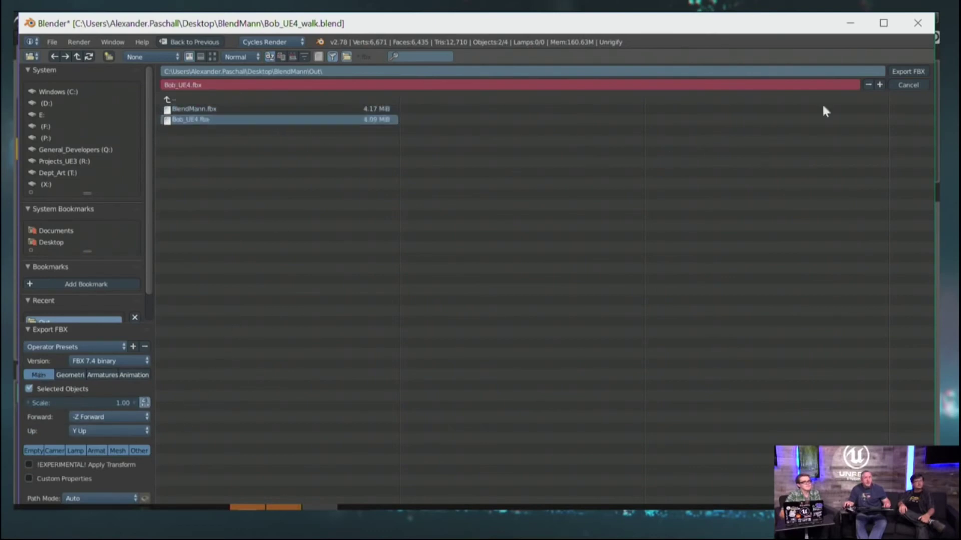
left_click(906, 71)
left_click(69, 375)
left_click(40, 375)
left_click(906, 72)
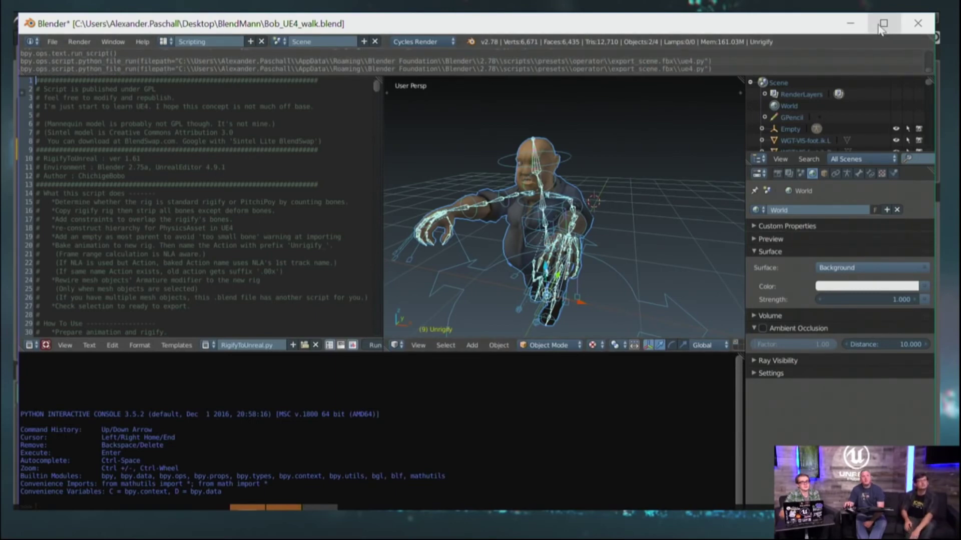
Switch to Unreal Editor and force-delete the Bob_UE4 skeletal mesh and its physics asset from BlenderTesting.
key("alt+Tab")
key("alt+Tab")
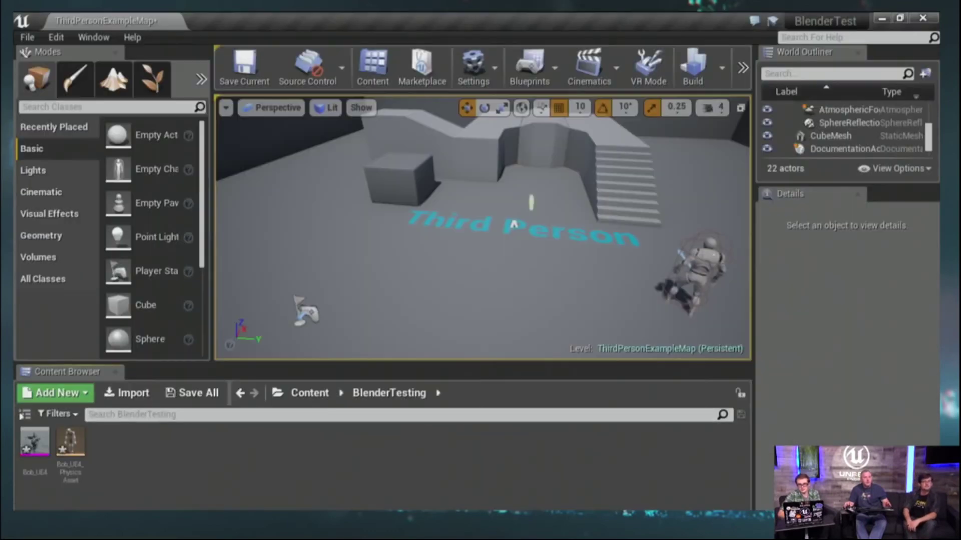
left_click(71, 446)
left_click(40, 449, "ctrl")
key("Delete")
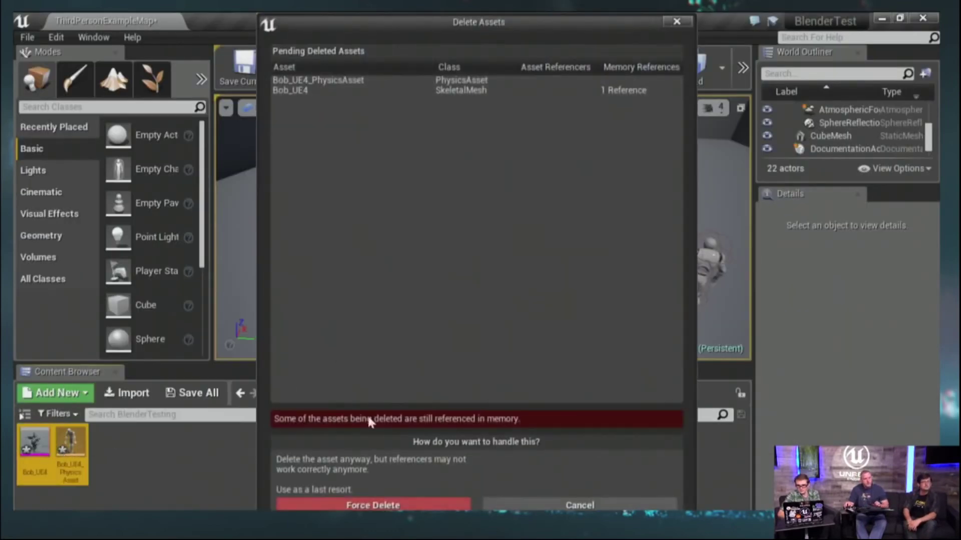
left_click(349, 506)
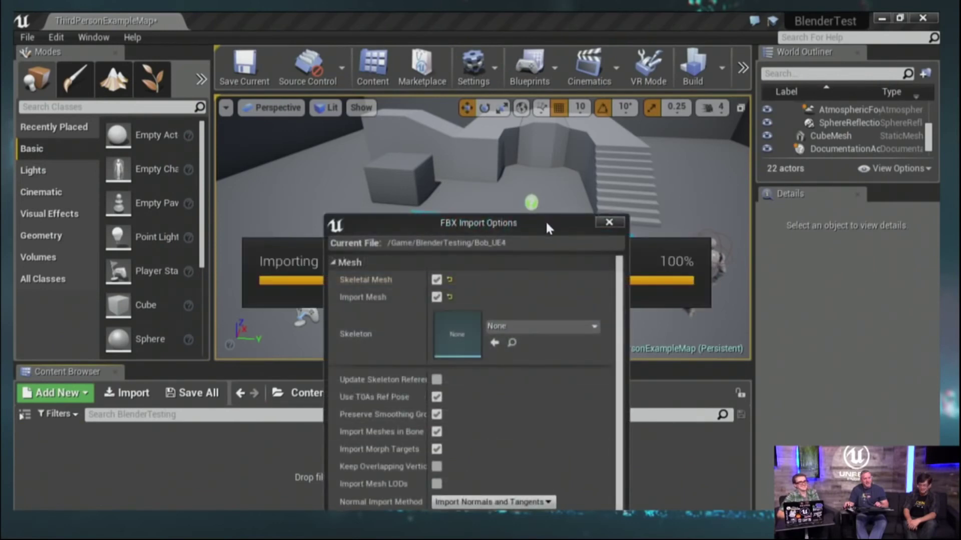
Import Bob_UE4.fbx into BlenderTesting as a skeletal mesh with a physics asset and without animations.
left_click_drag(546, 220, 577, 30)
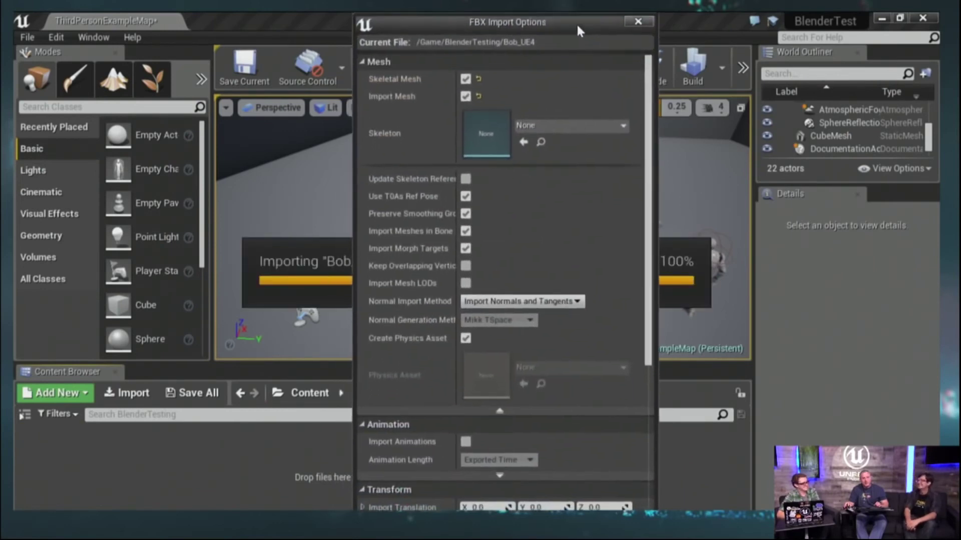
left_click_drag(649, 197, 649, 315)
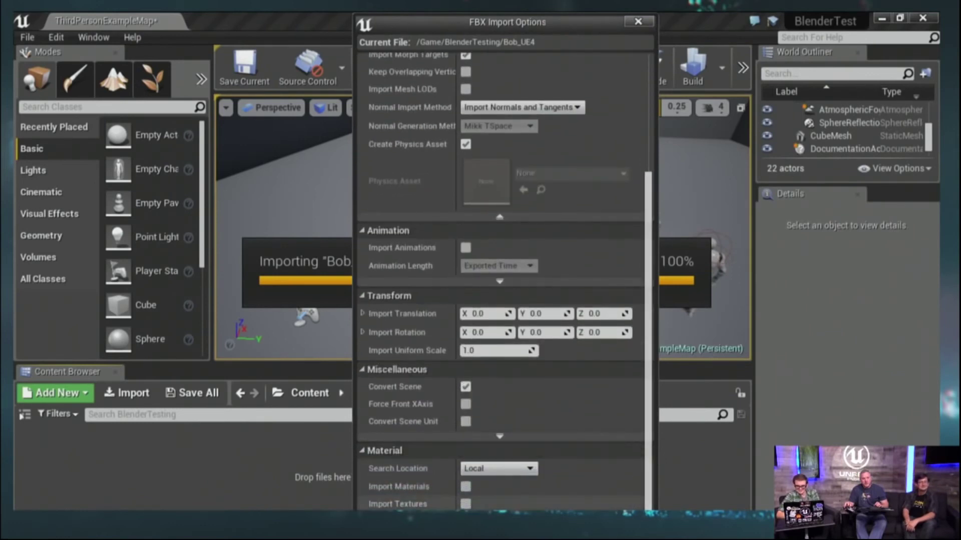
key("Return")
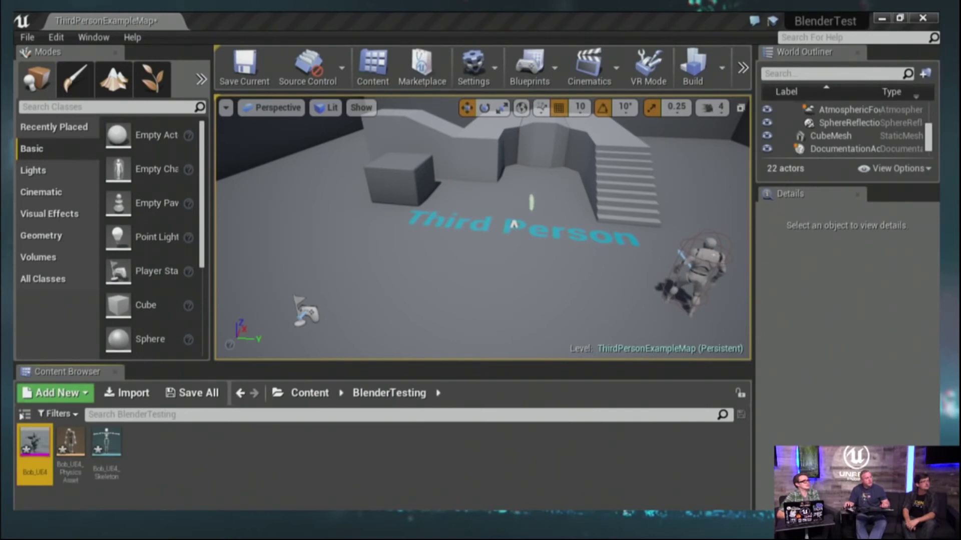
left_click(514, 225)
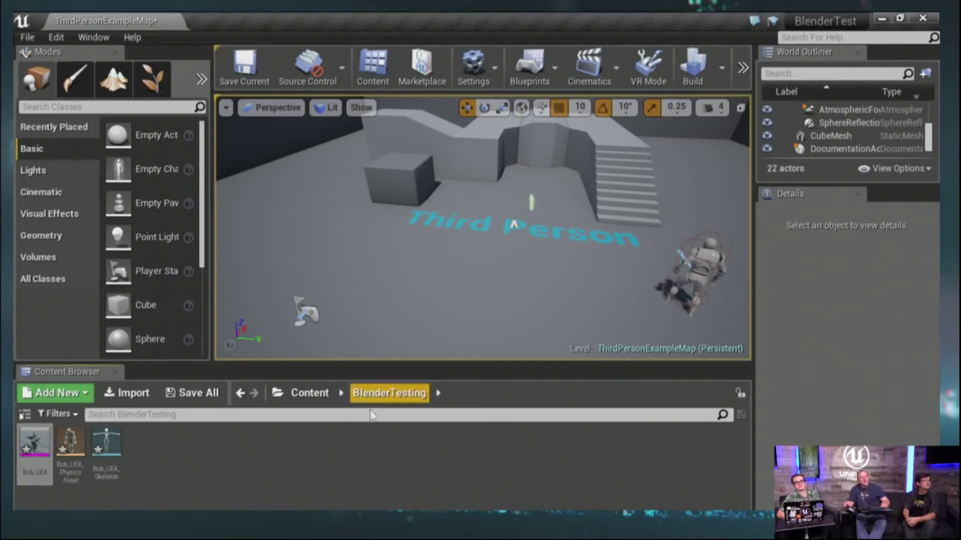
left_click(193, 470)
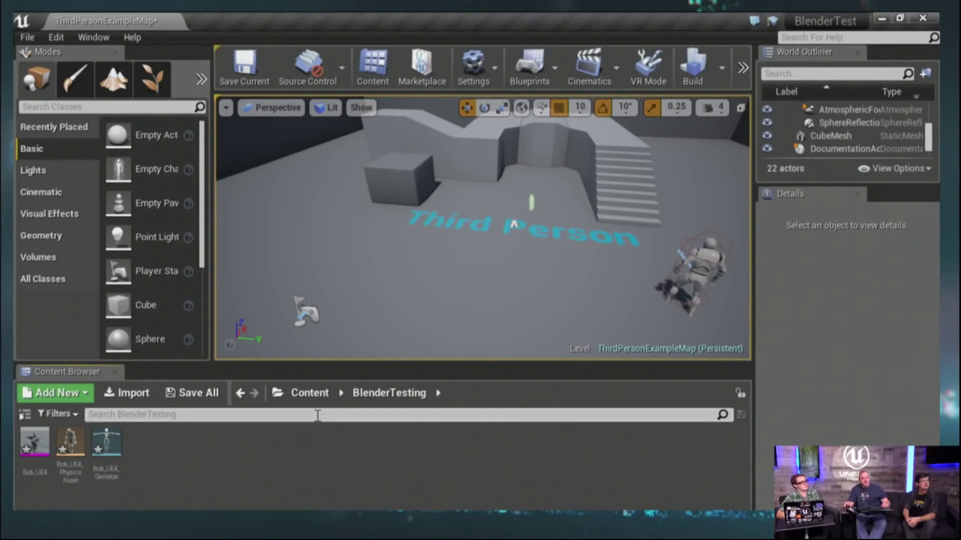
Switch to Blender, reopen the recent file Bob_UE4.blend without saving the walk file, and select the character's rig armature.
key("alt+Tab")
key("alt+Tab")
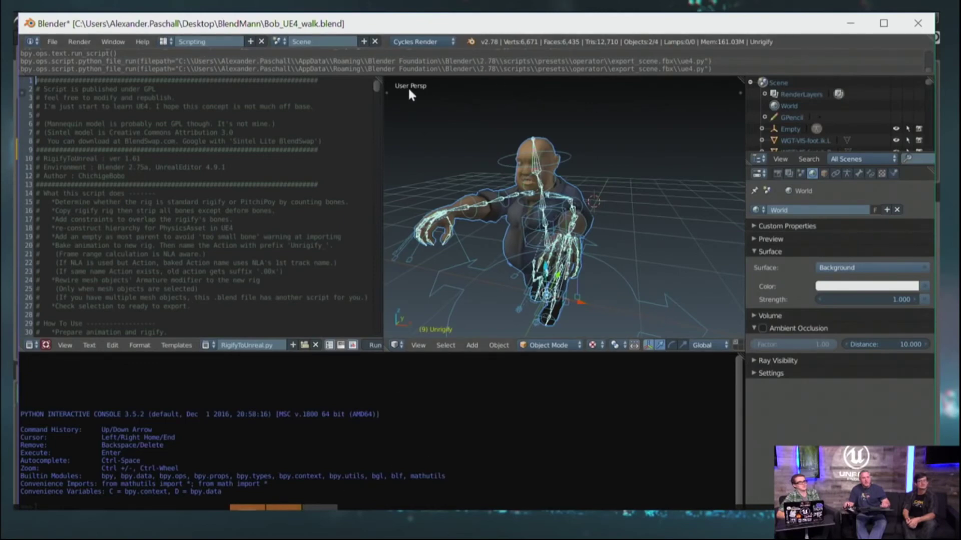
left_click(52, 42)
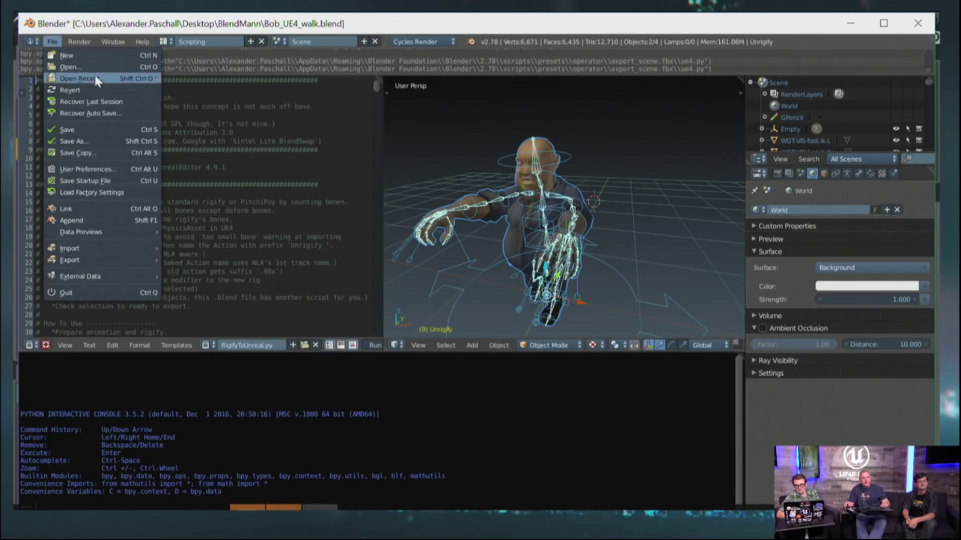
mouse_move(93, 77)
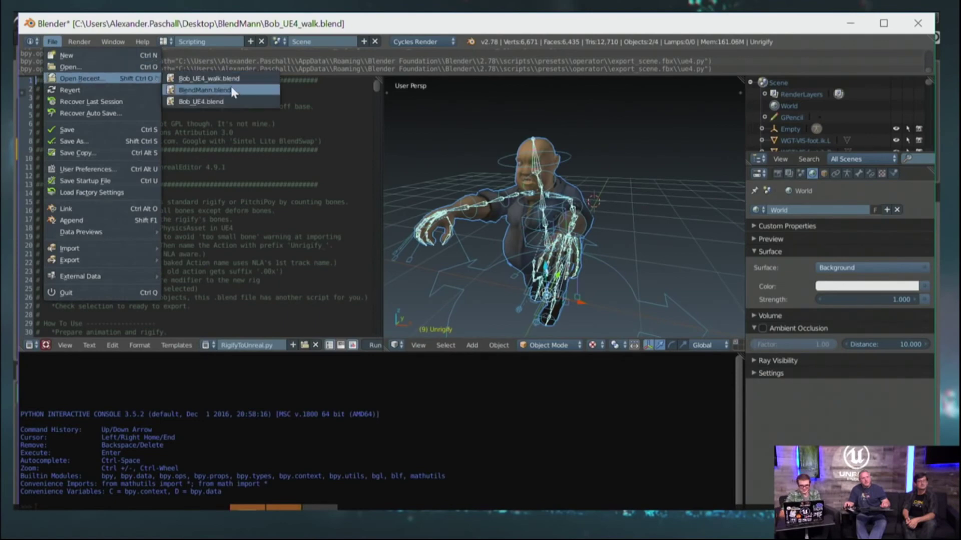
left_click(230, 103)
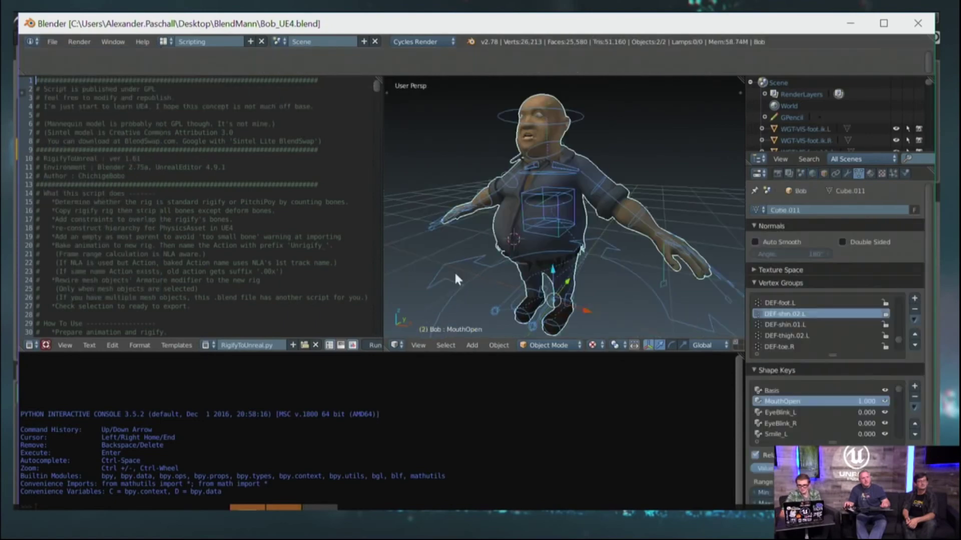
right_click(630, 278)
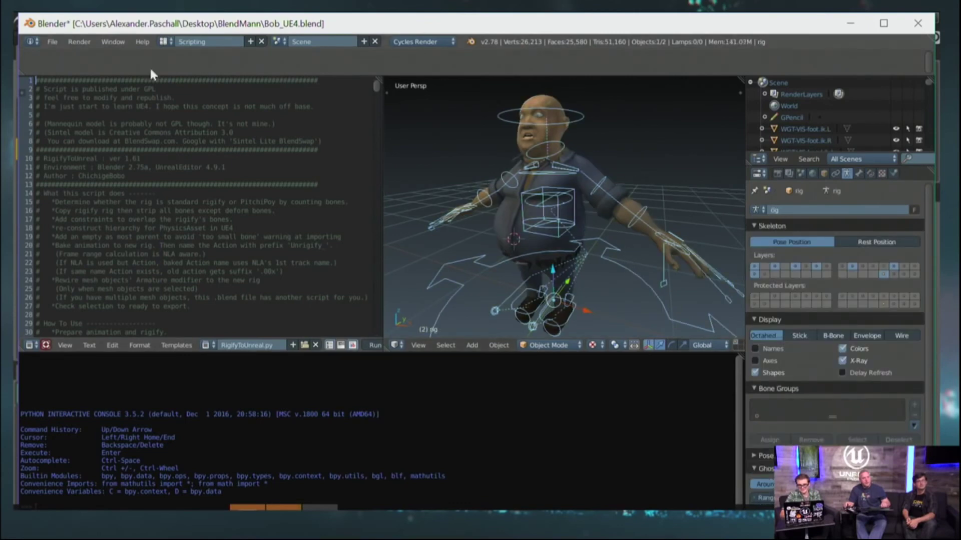
left_click(58, 41)
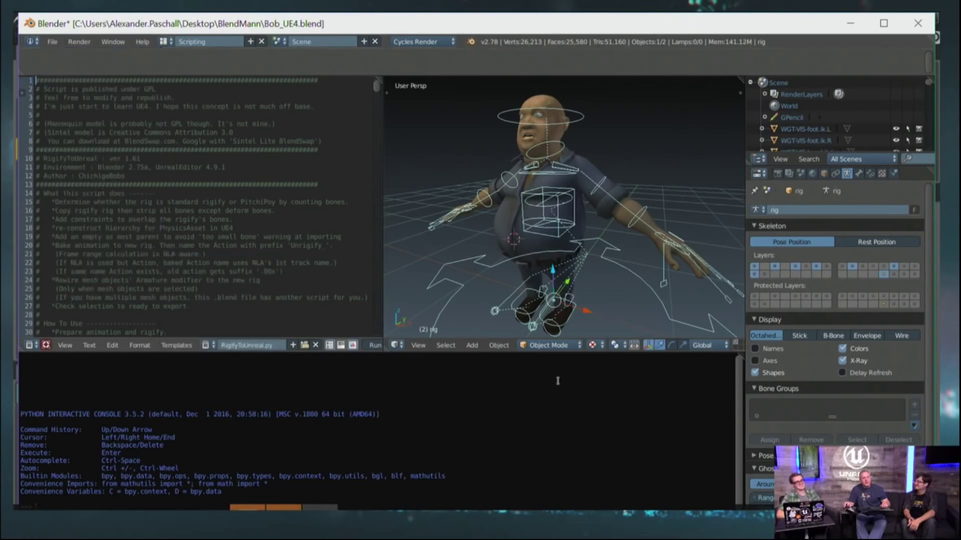
Switch to Unreal Editor and delete the Bob_UE4 skeletal mesh, physics asset and skeleton from BlenderTesting.
key("alt+Tab")
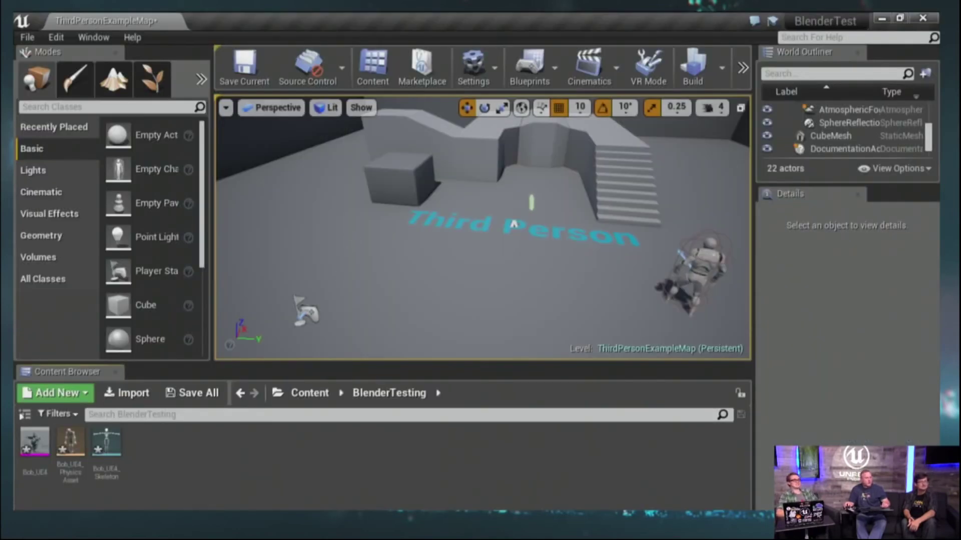
left_click(106, 441)
left_click(35, 443, "shift")
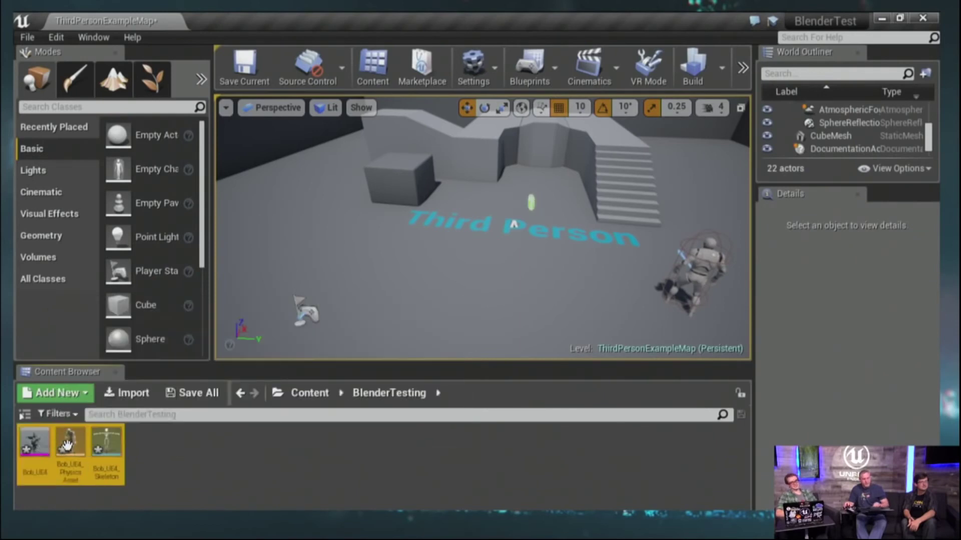
right_click(67, 443)
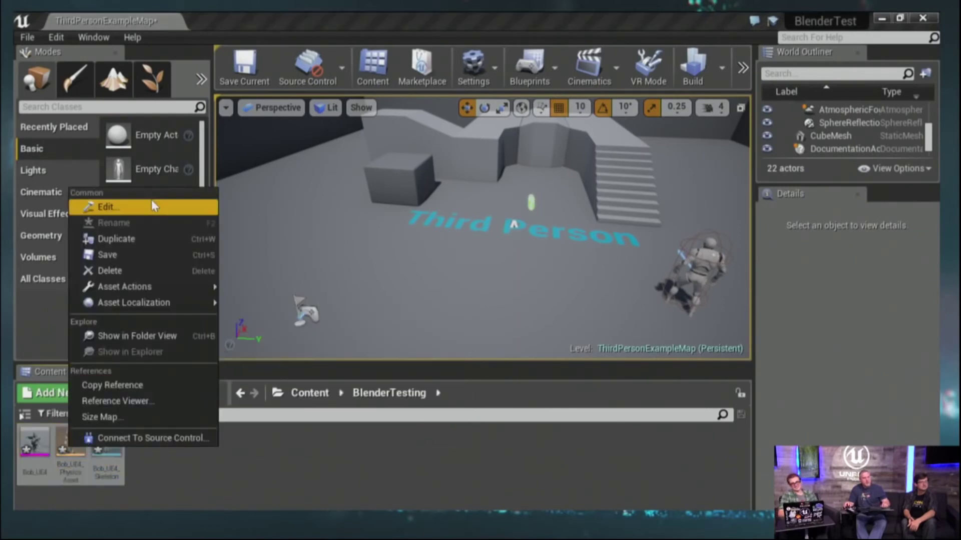
left_click(136, 275)
left_click(375, 506)
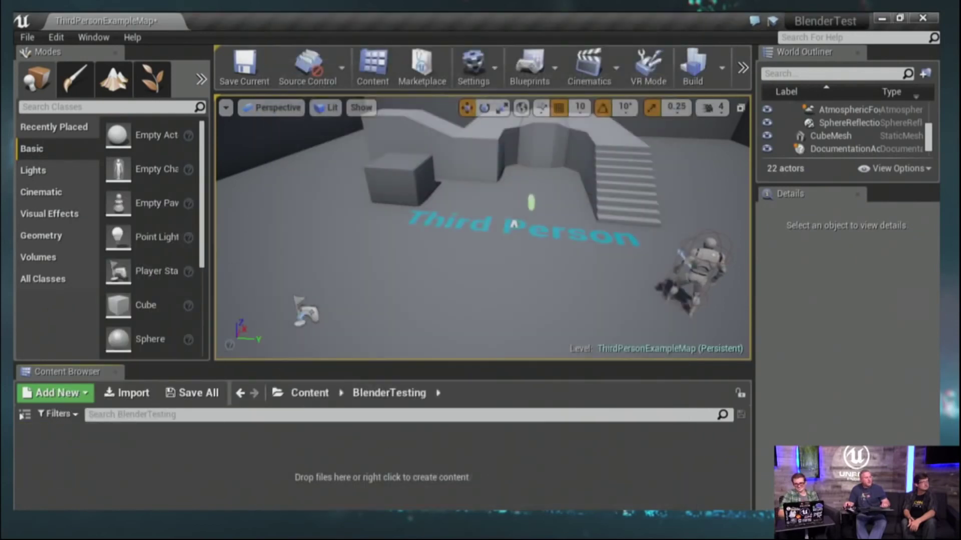
Import Bob_UE4.fbx into BlenderTesting as a skeletal mesh with Import Animations enabled and Animation Length set to Exported Time.
left_click_drag(218, 460, 208, 458)
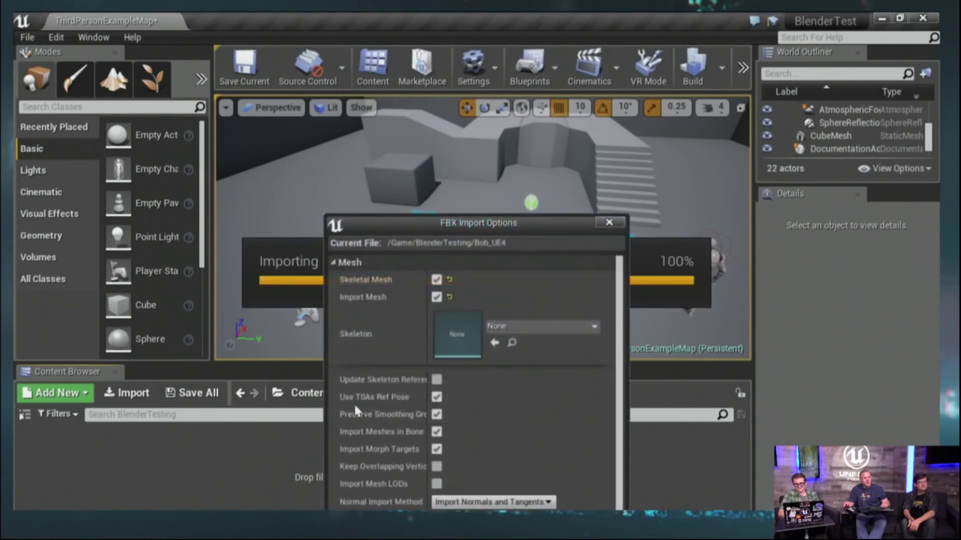
left_click_drag(473, 224, 470, 38)
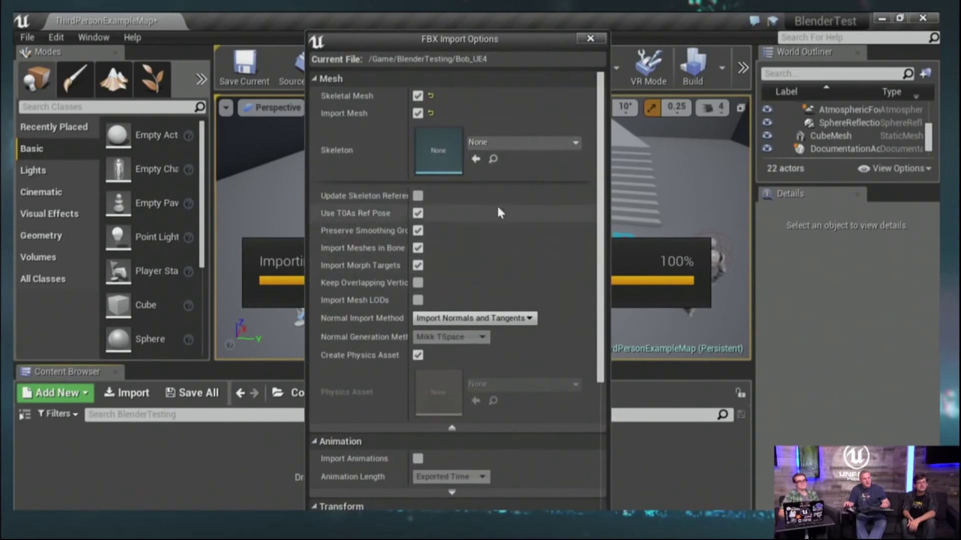
scroll(596, 370, "down", 5)
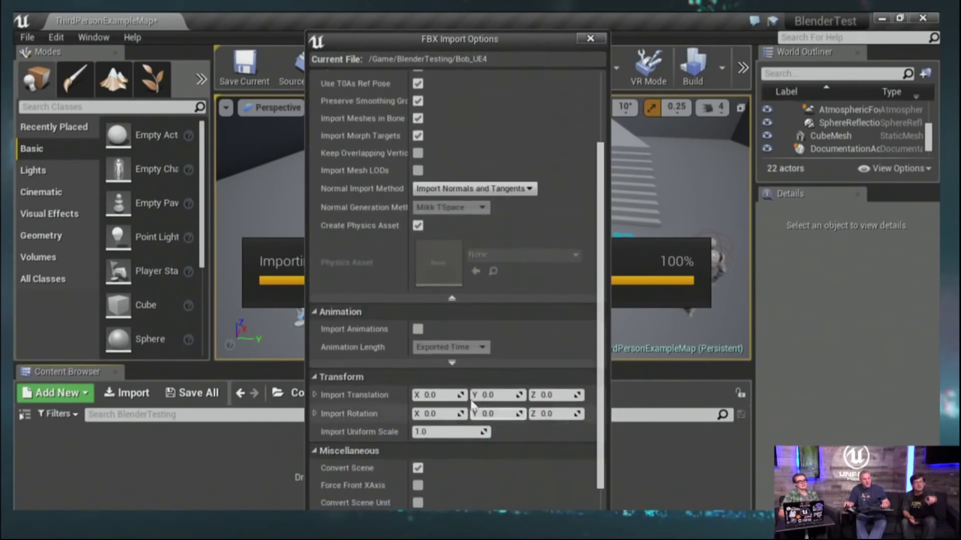
left_click(417, 330)
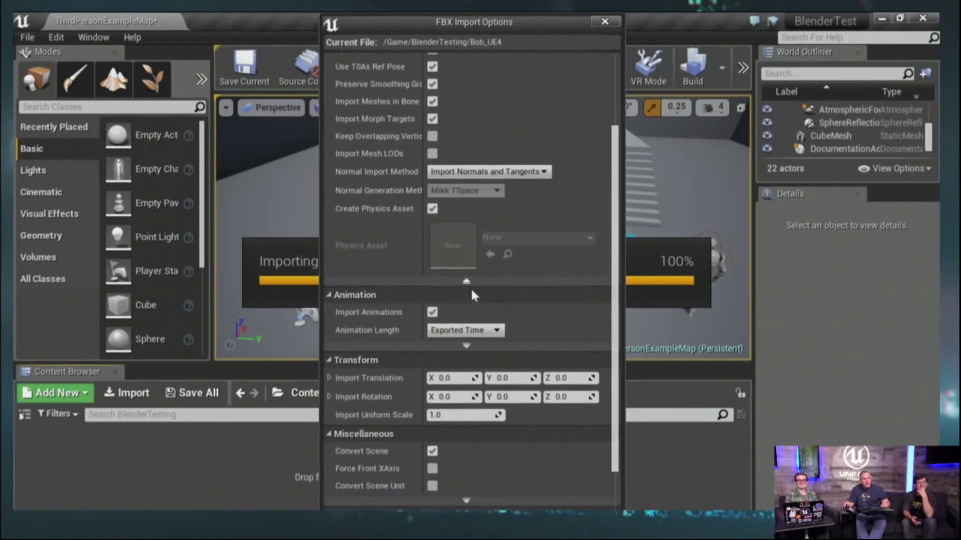
scroll(617, 361, "down", 3)
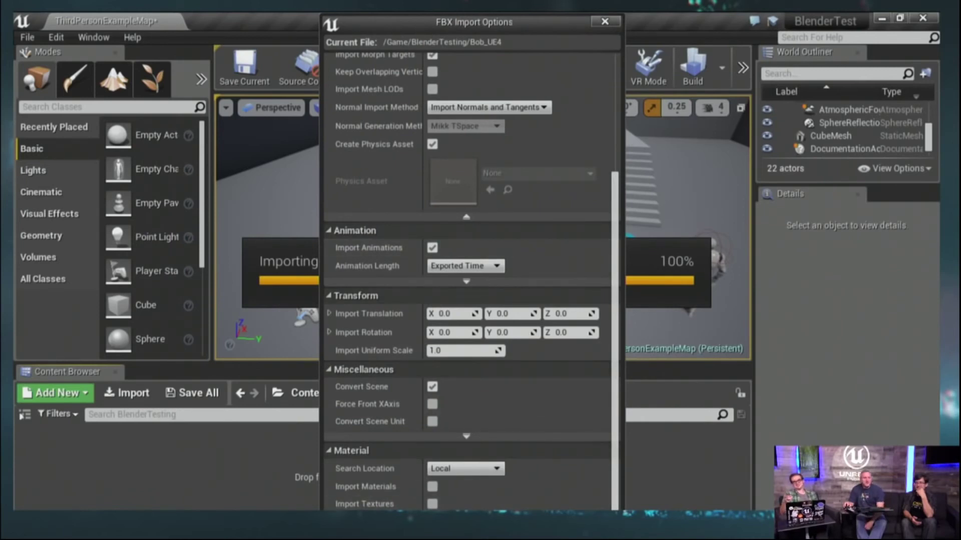
key("Return")
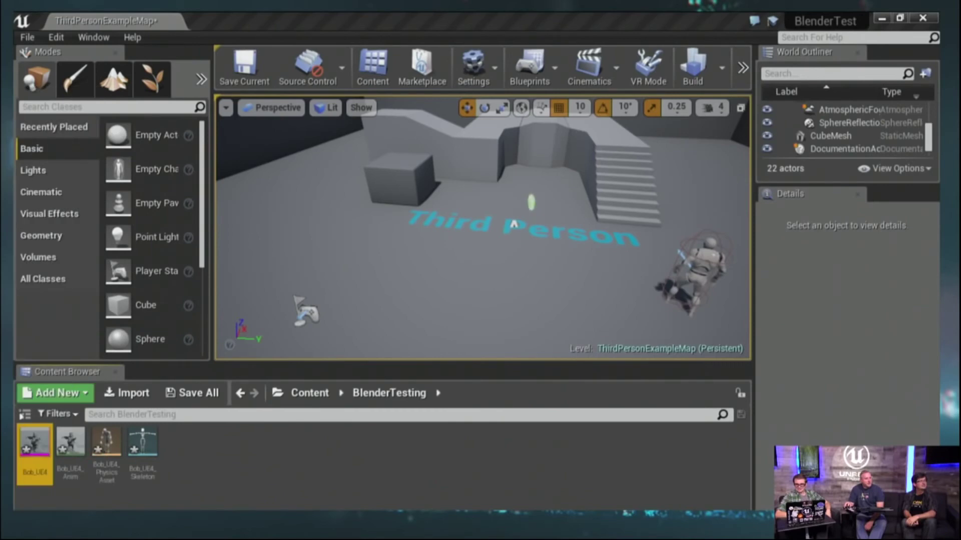
Open the imported Bob_UE4_Anim animation, examine the walk playback from several angles, and close its editor.
double_click(71, 442)
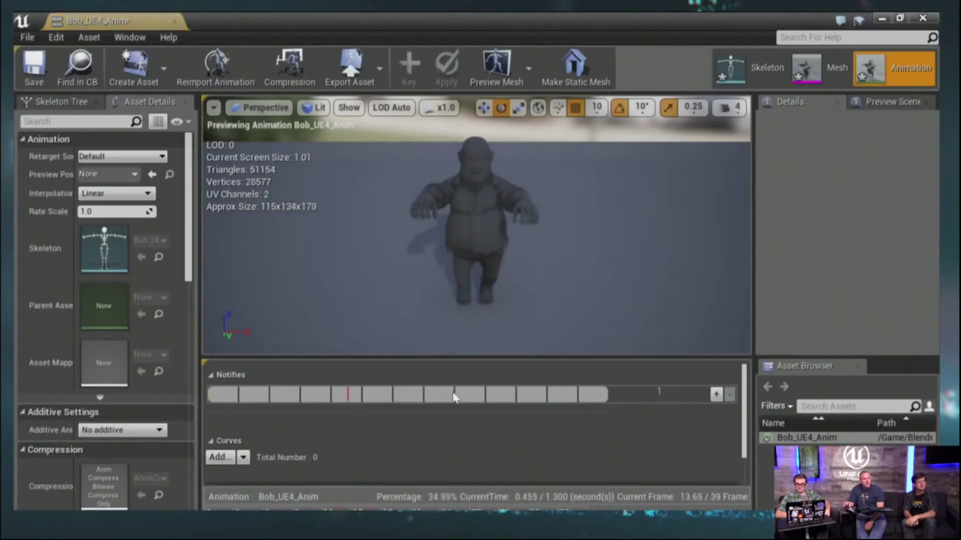
left_click_drag(496, 227, 430, 193, "alt")
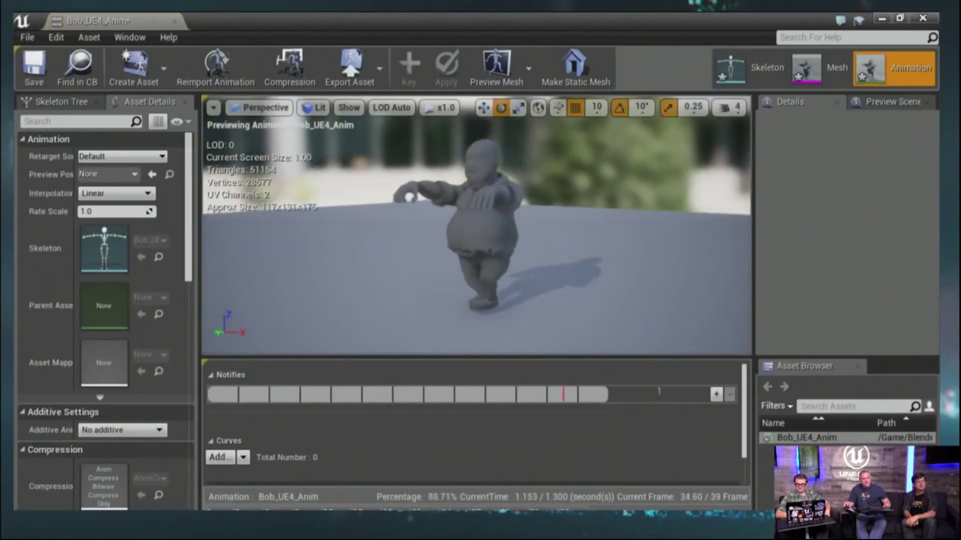
scroll(476, 225, "up", 3)
left_click_drag(476, 226, 463, 250, "alt")
scroll(539, 240, "down", 2)
left_click_drag(538, 240, 543, 208, "alt")
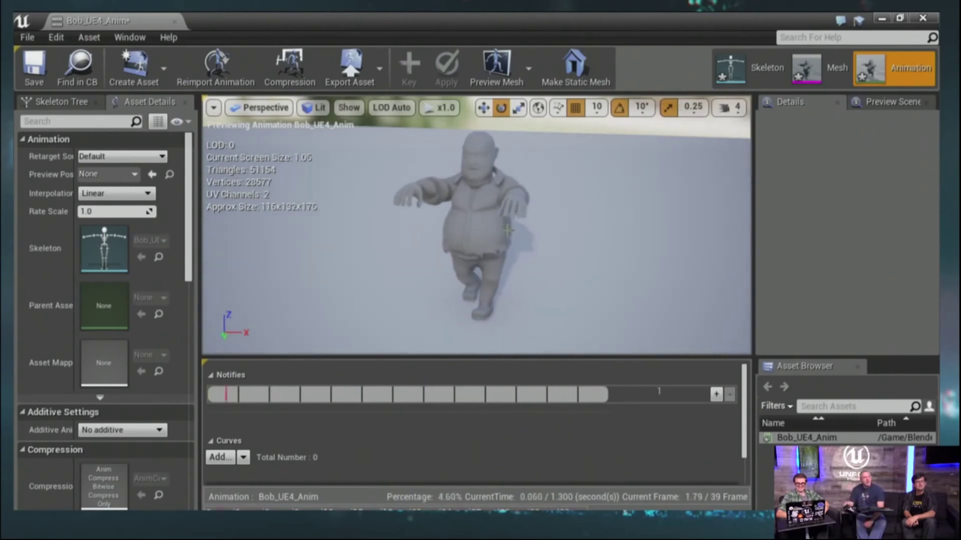
left_click(175, 21)
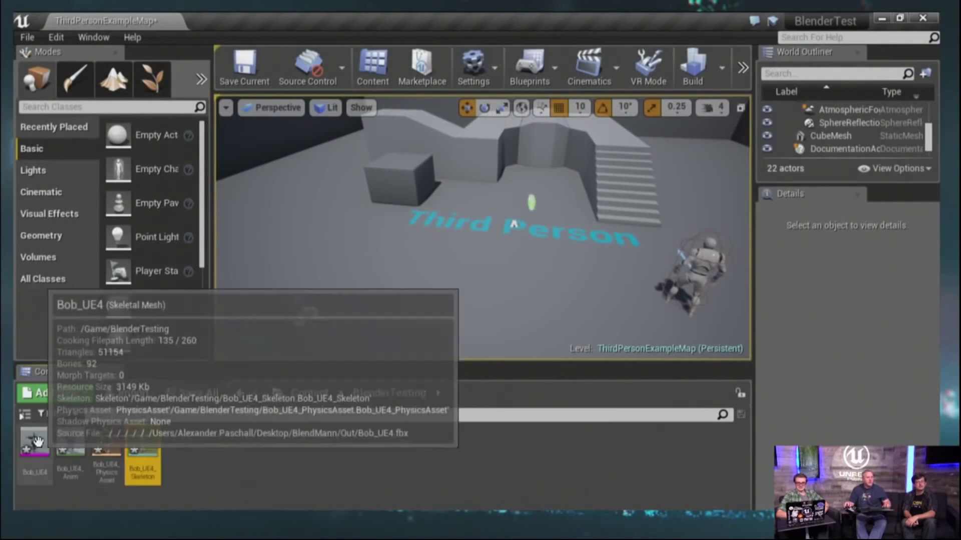
Try to delete all four Bob_UE4 assets from BlenderTesting, and send the Unreal crash report without restarting the editor.
right_click(38, 444)
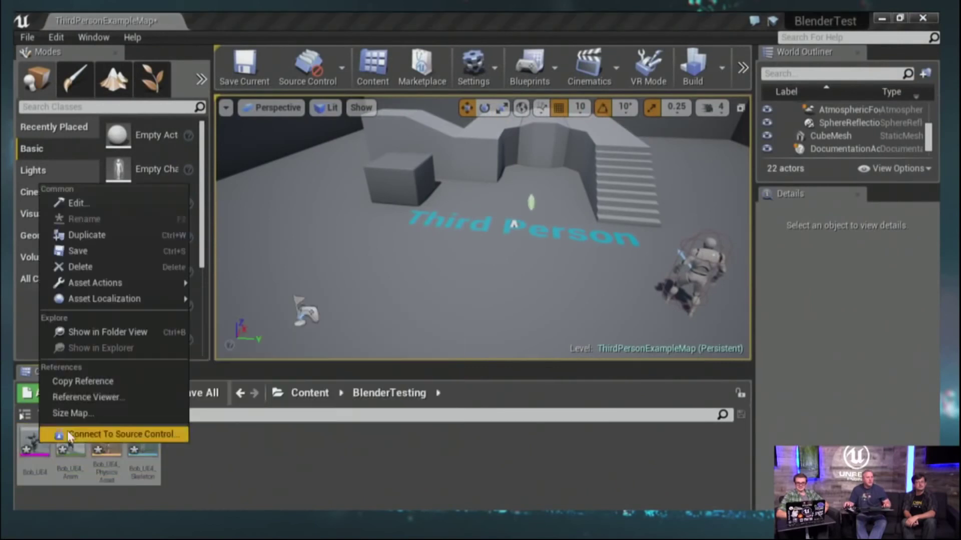
left_click(96, 265)
left_click(370, 504)
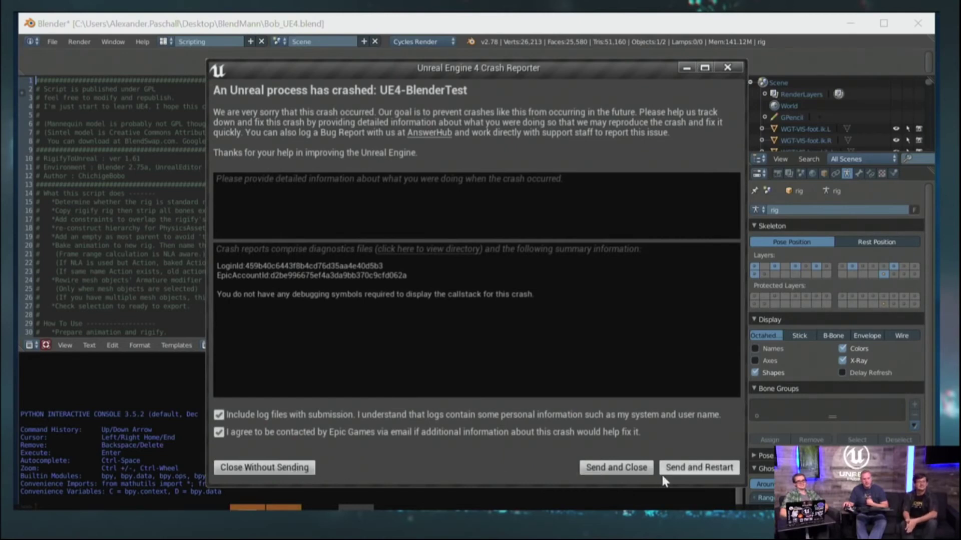
left_click(620, 468)
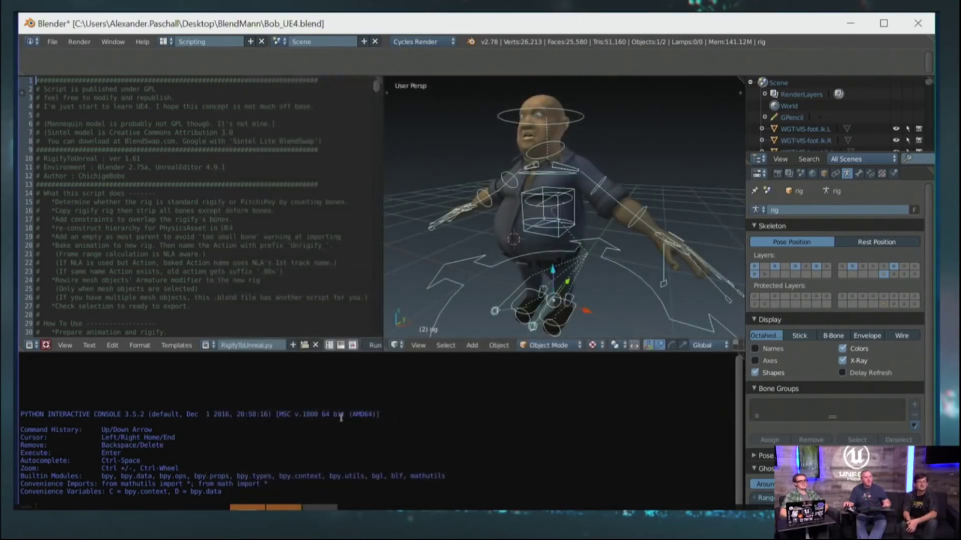
Switch to the BlenderTest project in Unreal Editor, create a folder named TESTING in Content, and check the BlenderTesting folder.
left_click(288, 508)
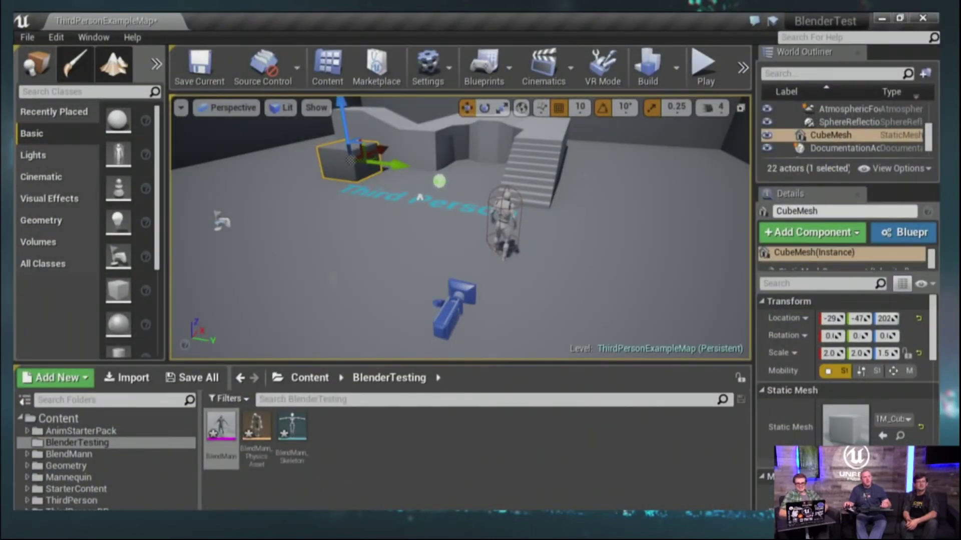
left_click(310, 378)
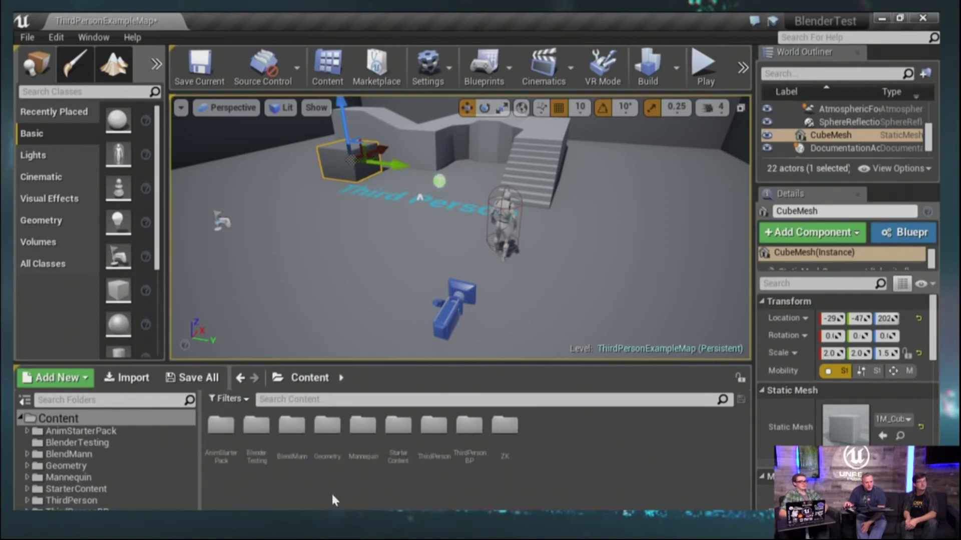
right_click(424, 488)
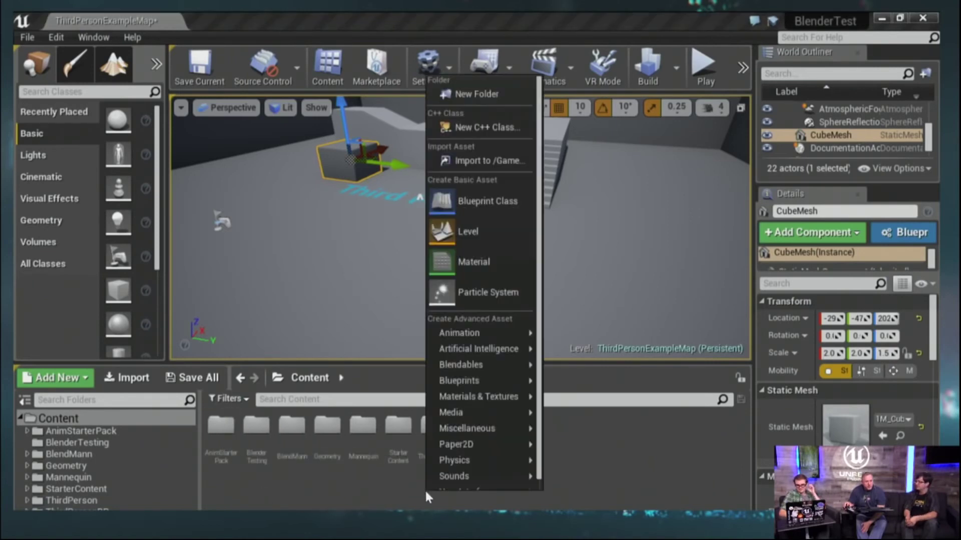
left_click(477, 95)
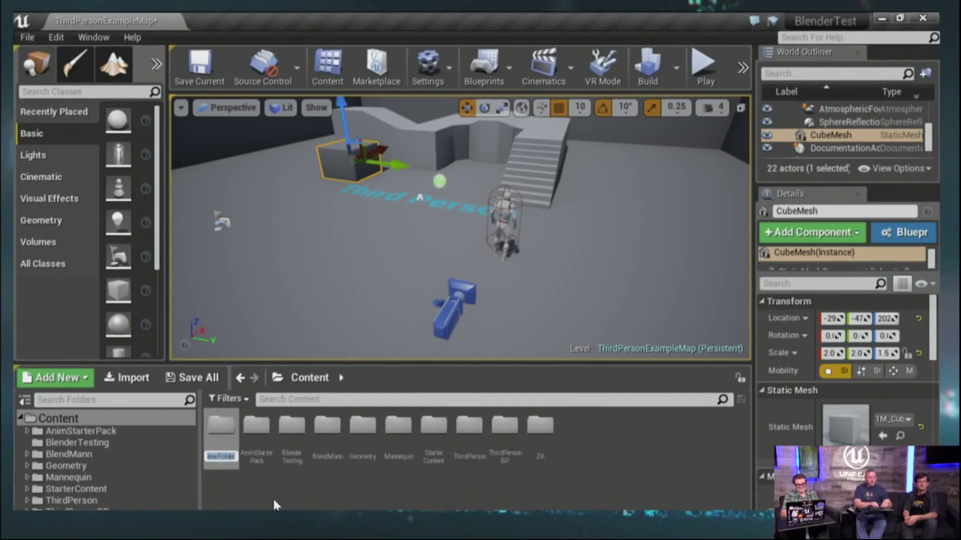
type("TESTING")
key("Return")
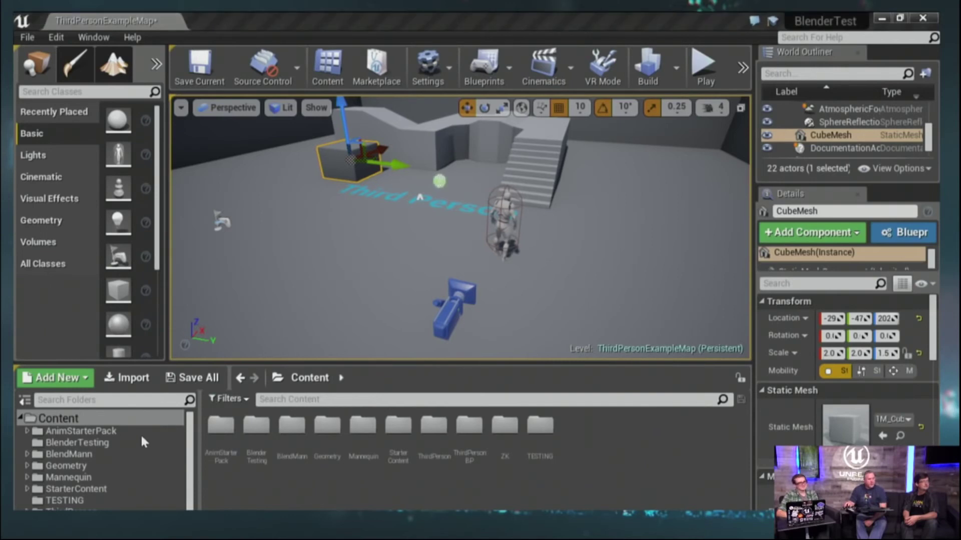
double_click(248, 426)
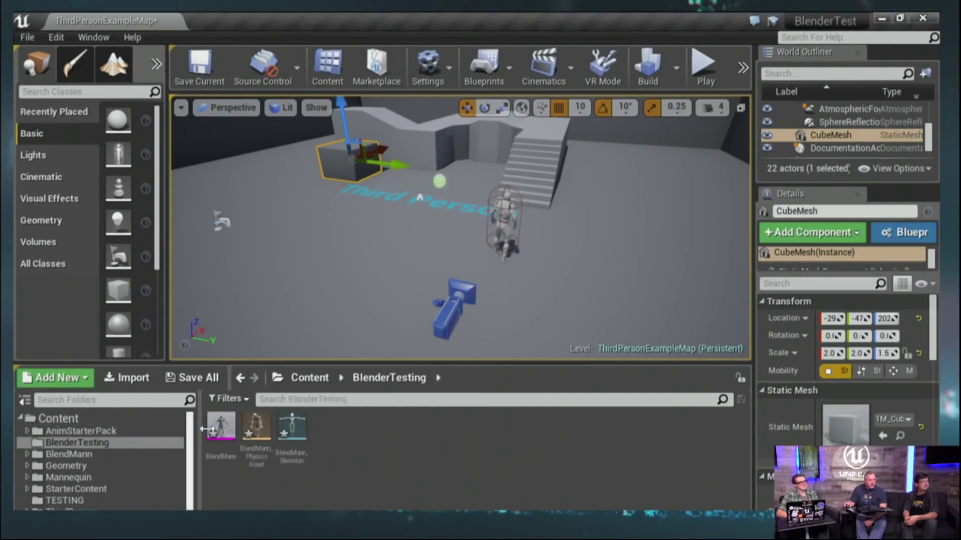
left_click(310, 378)
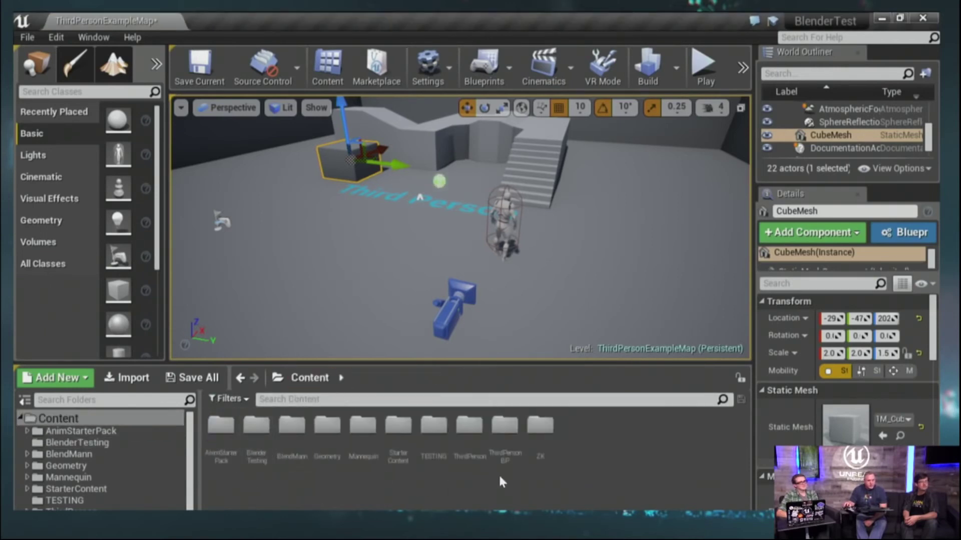
Start importing Bob_UE4.fbx into the TESTING folder as a skeletal mesh and assign the BlendMann_Skeleton from BlendMann/Mesh.
double_click(435, 426)
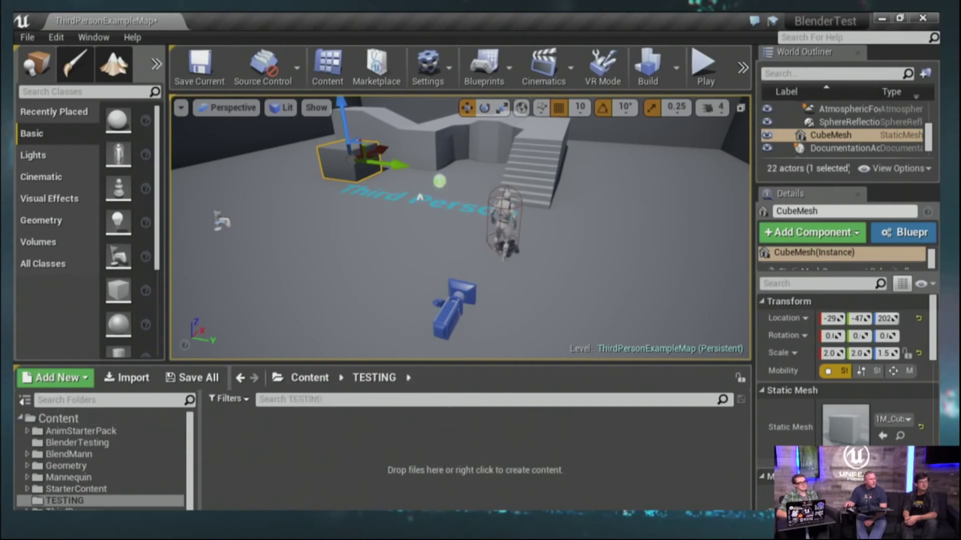
left_click_drag(394, 510, 394, 482)
left_click_drag(328, 445, 322, 443)
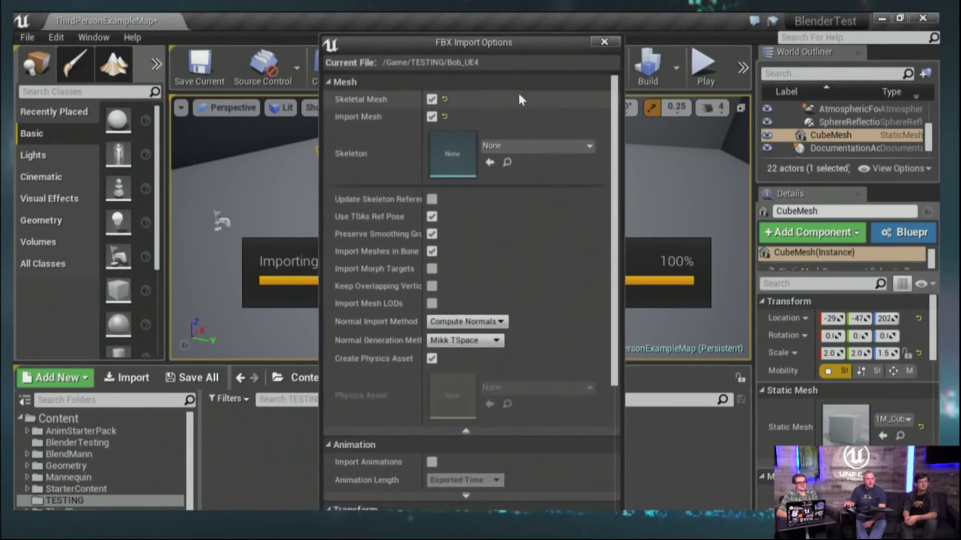
left_click(536, 145)
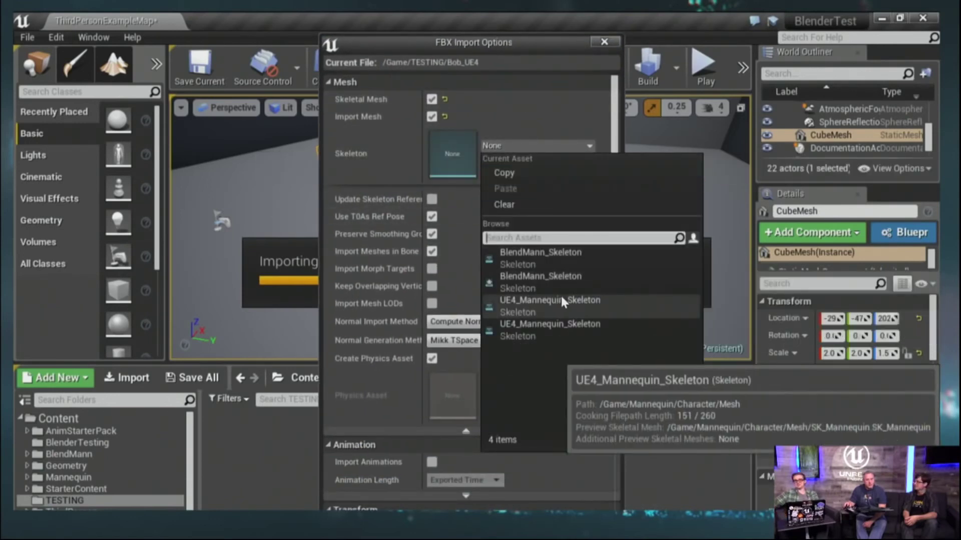
left_click(556, 260)
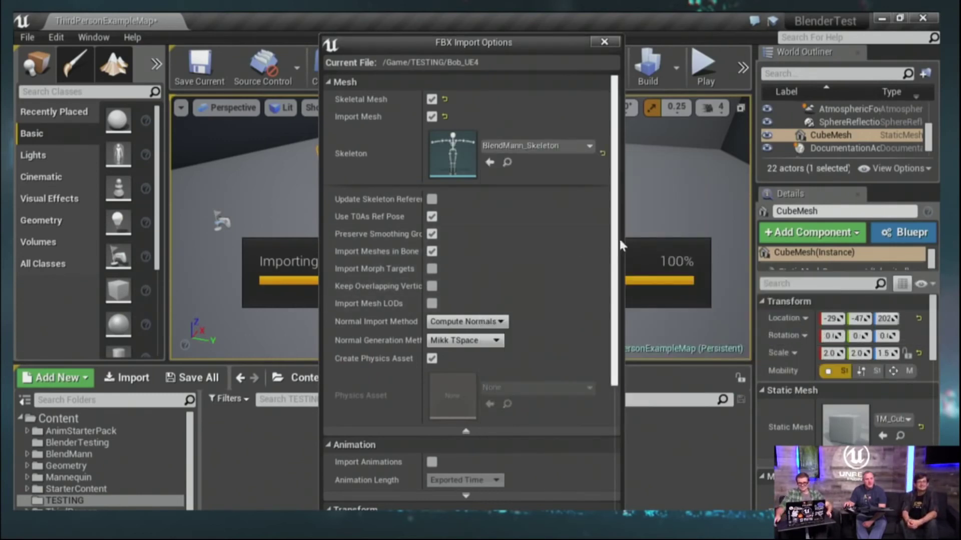
Enable Import Animations with Animation Length at Exported Time and complete the FBX import.
left_click_drag(615, 238, 614, 320)
left_click(432, 311)
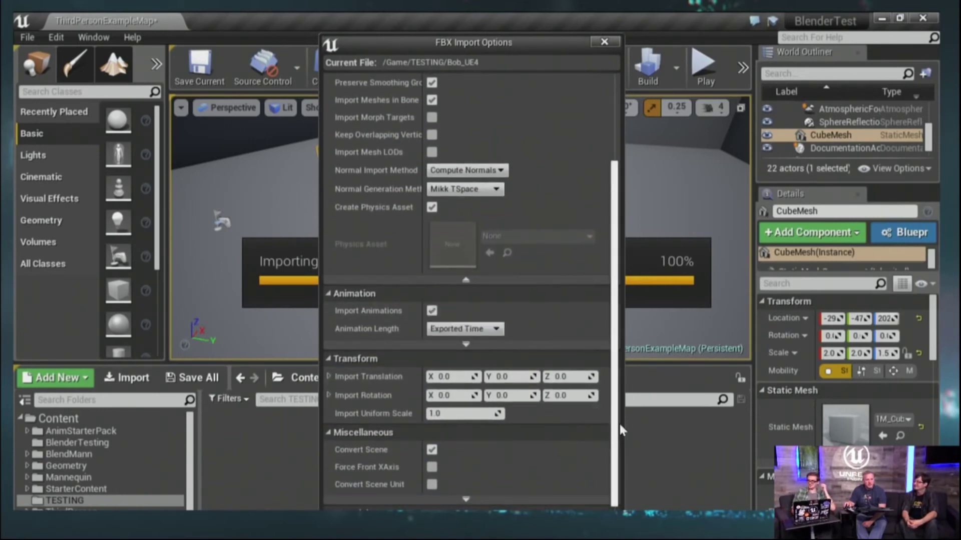
scroll(594, 482, "down", 2)
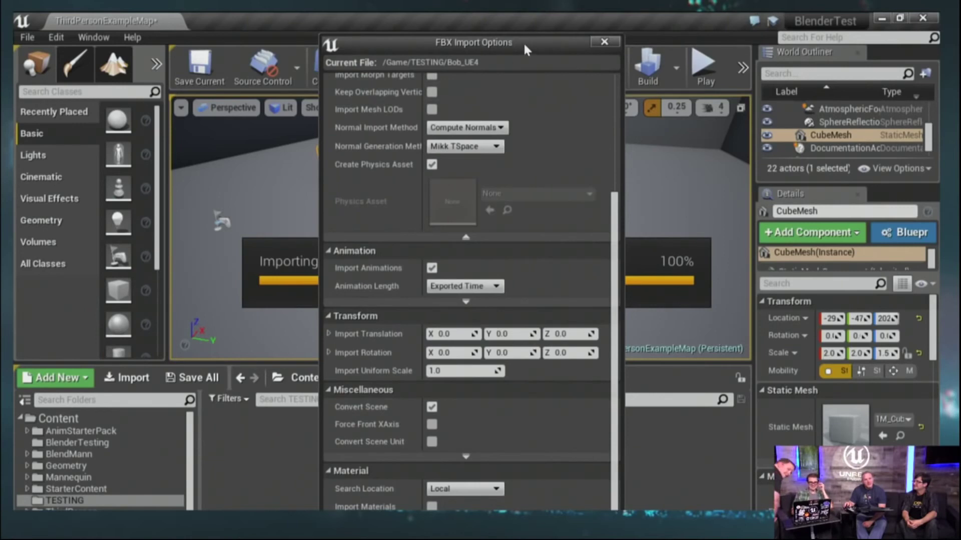
left_click_drag(524, 41, 522, 21)
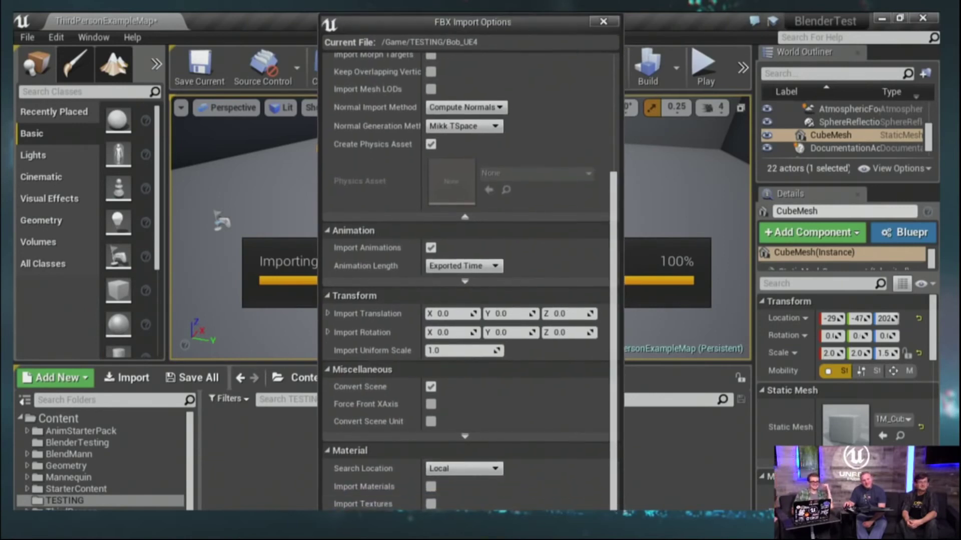
key("Return")
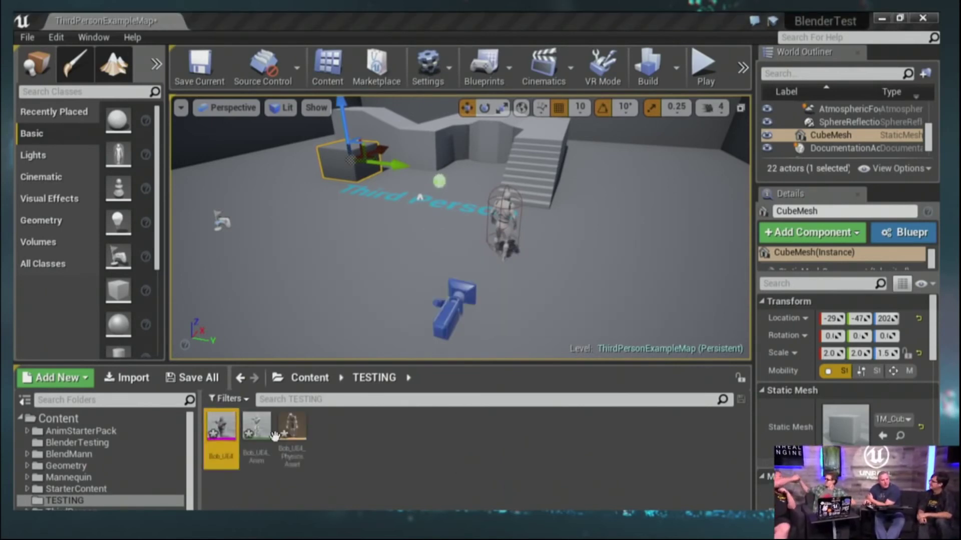
Open the imported Bob_UE4_Anim animation in a maximized editor, open the Bob_UE4 skeletal mesh from it, and examine the model.
left_click(256, 427)
double_click(255, 429)
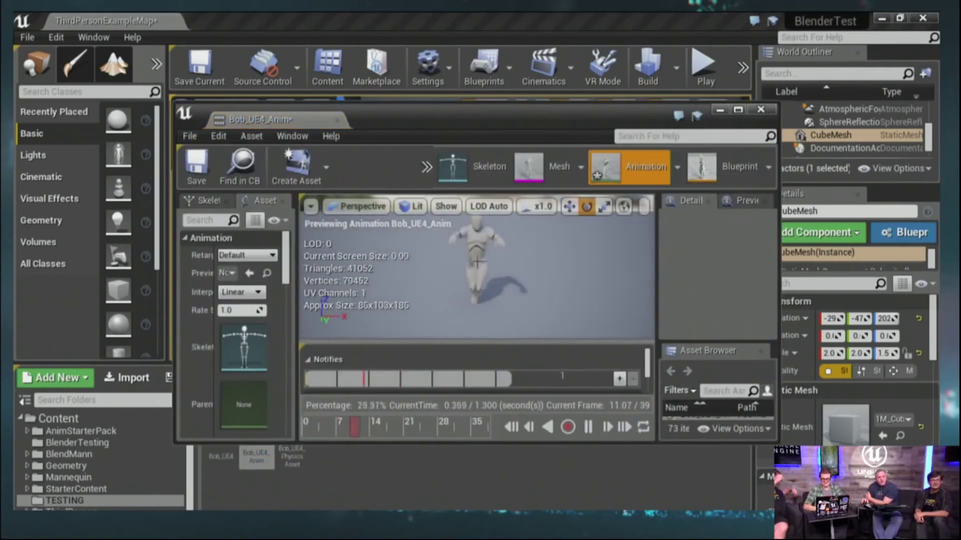
double_click(508, 120)
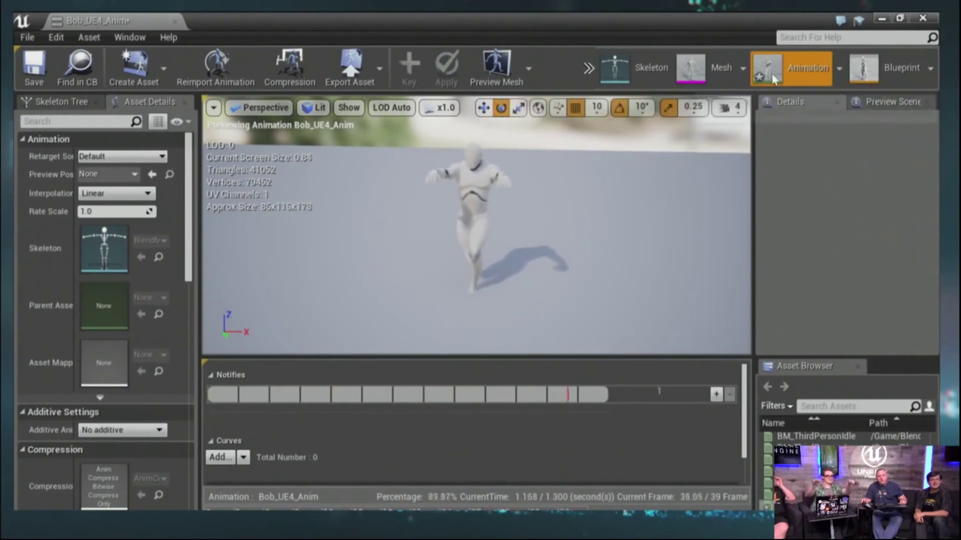
left_click(742, 68)
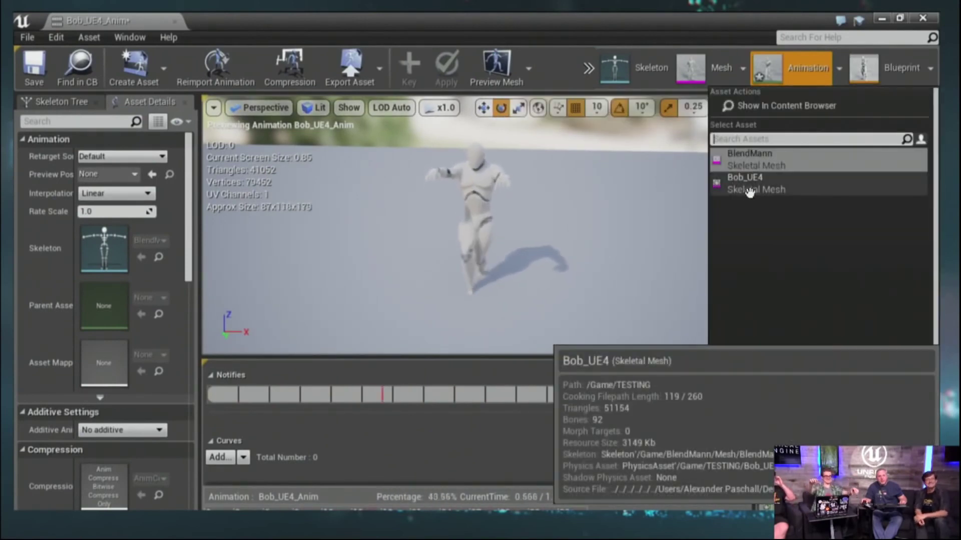
left_click(749, 185)
left_click_drag(552, 266, 530, 270)
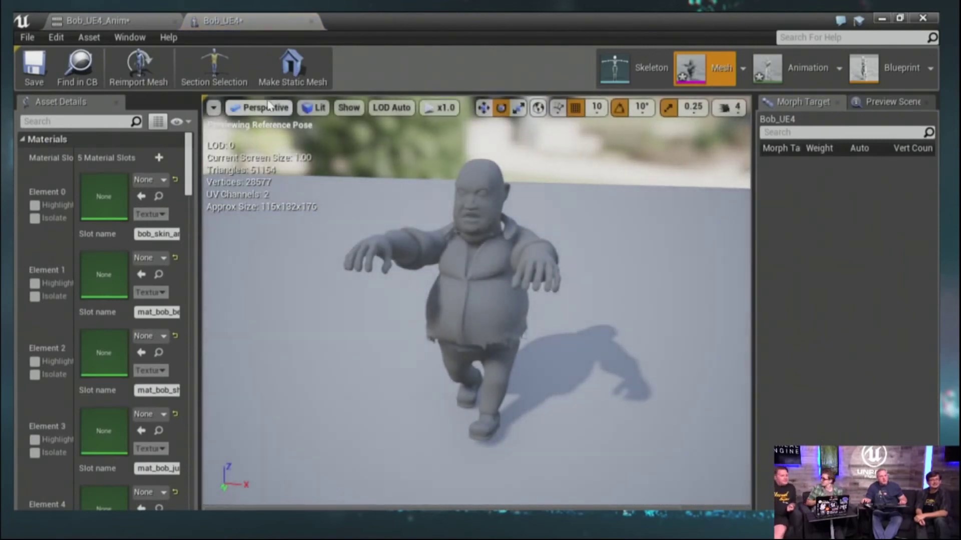
Compare the Bob_UE4_Anim preview with the Bob_UE4 mesh, check the skeleton's available meshes, and close both asset editors.
left_click(145, 21)
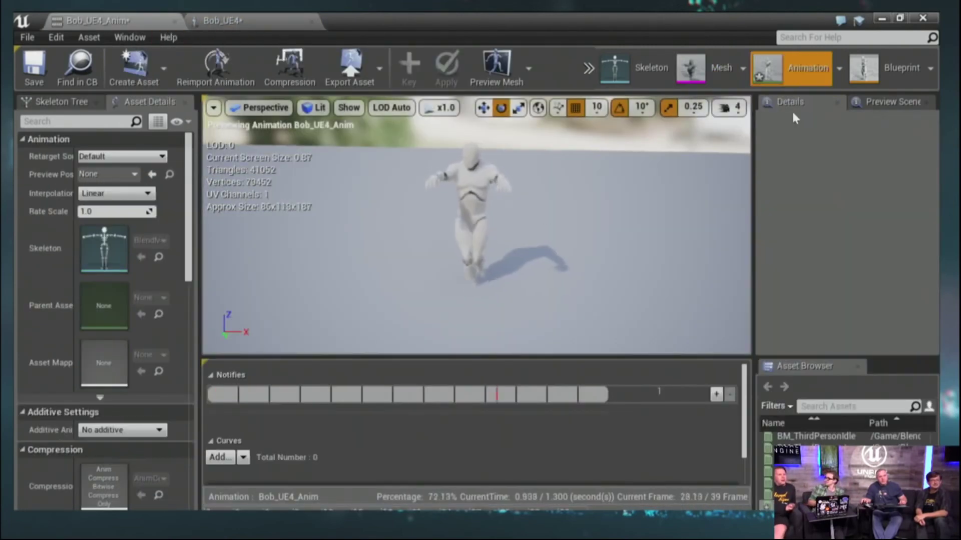
left_click(742, 72)
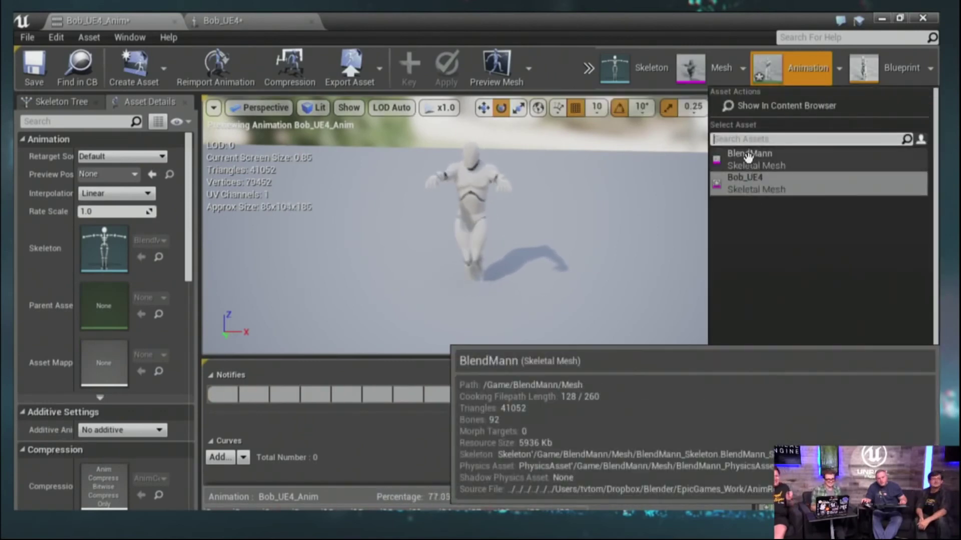
left_click(747, 180)
left_click(750, 160)
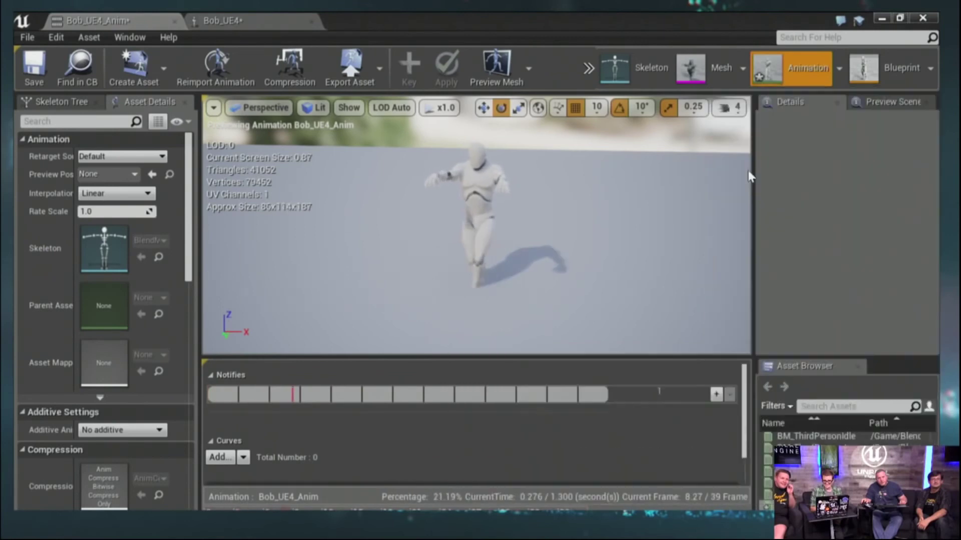
left_click(448, 21)
left_click(97, 22)
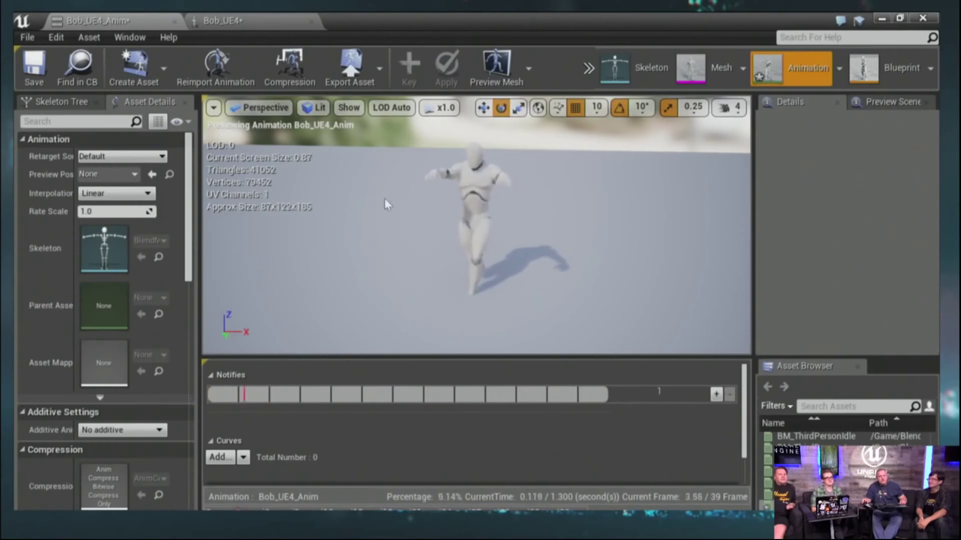
left_click(223, 21)
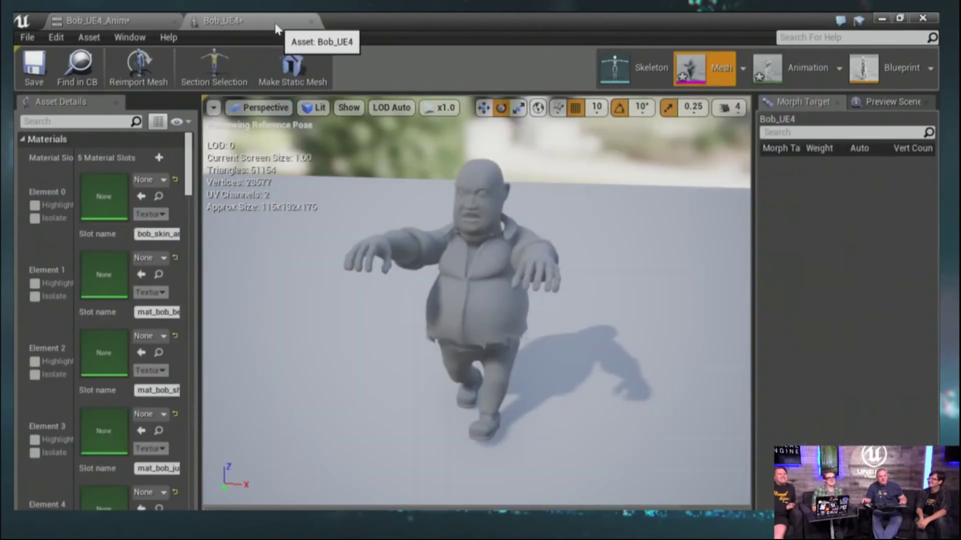
left_click(311, 22)
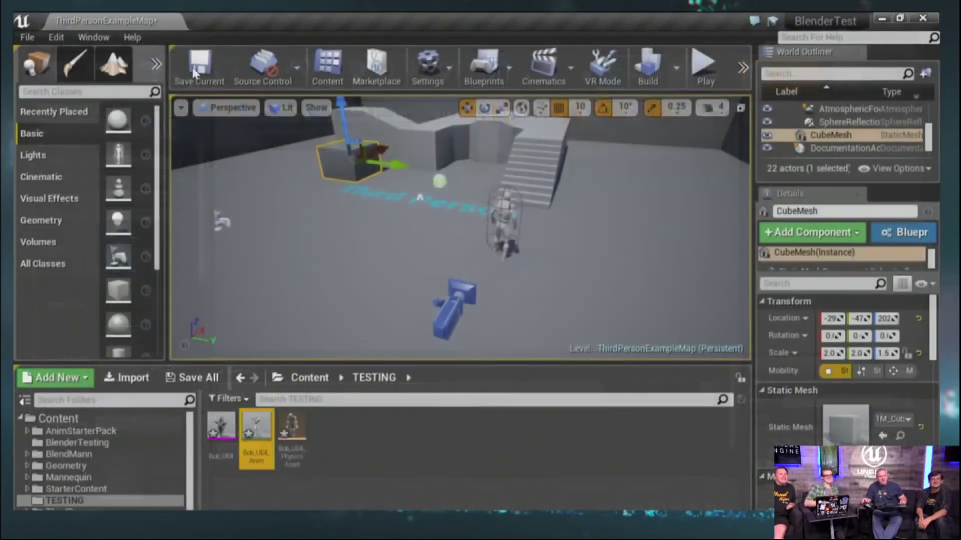
left_click(174, 22)
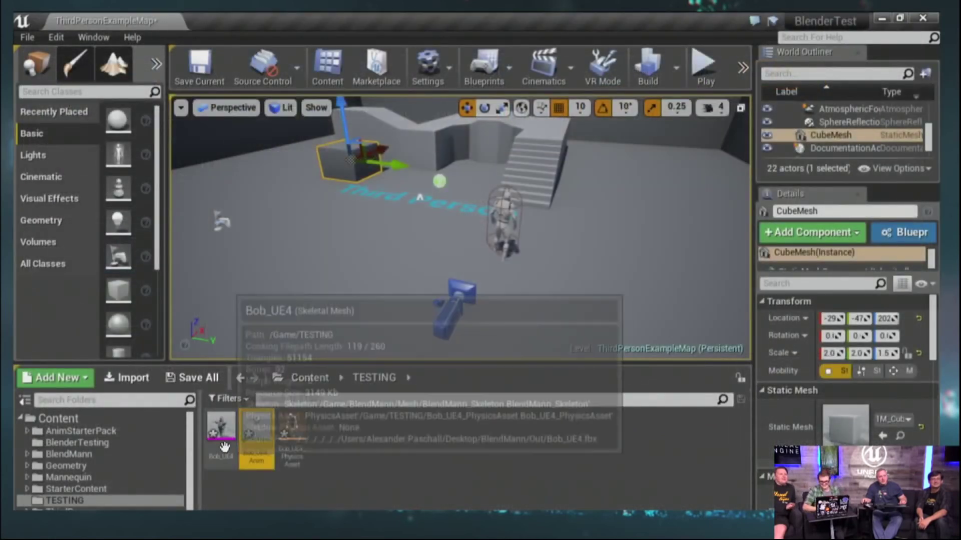
Place Bob_UE4 on the level floor and set its Animation Mode to Use Animation Asset with Bob_UE4_Anim as the animation to play.
left_click_drag(221, 426, 390, 263)
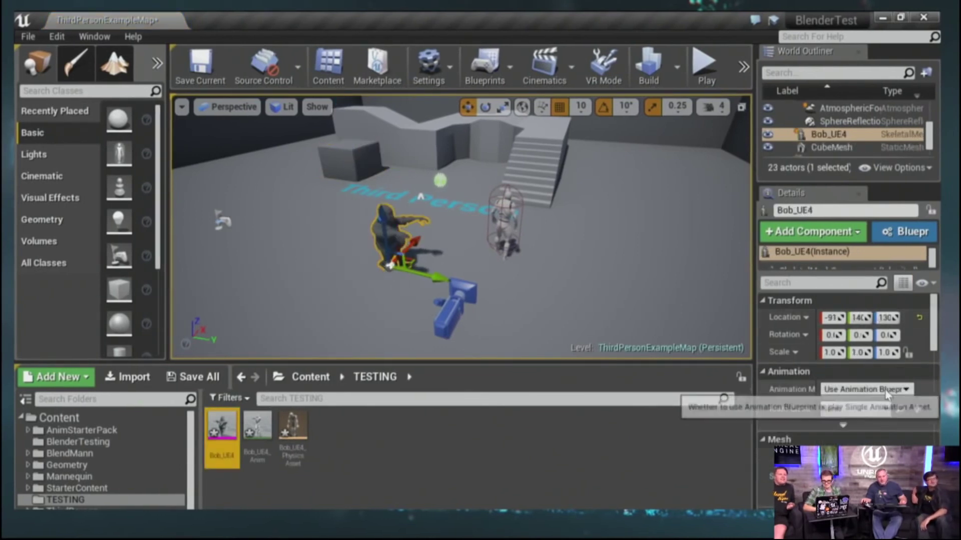
left_click(866, 390)
left_click(860, 416)
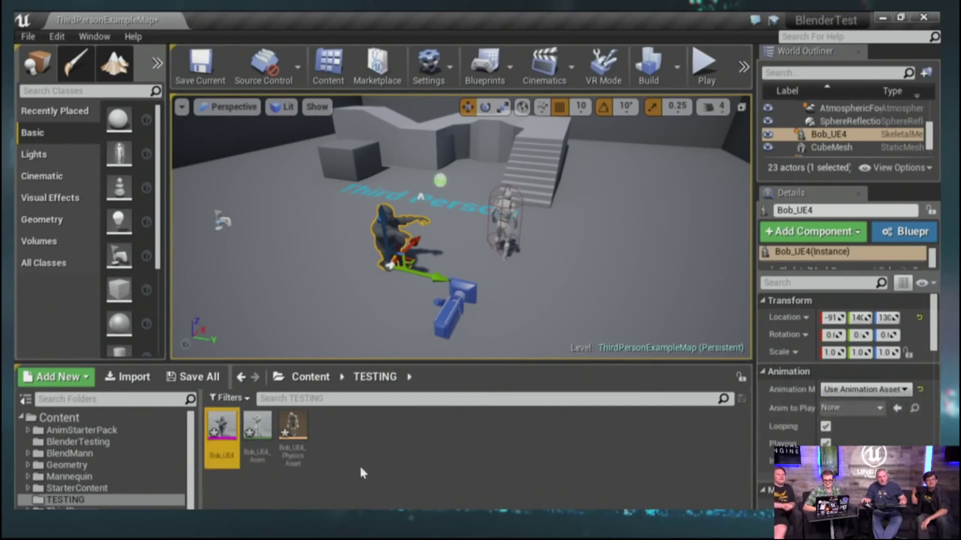
left_click_drag(257, 426, 854, 410)
scroll(353, 230, "up", 4)
right_click_drag(421, 239, 393, 239)
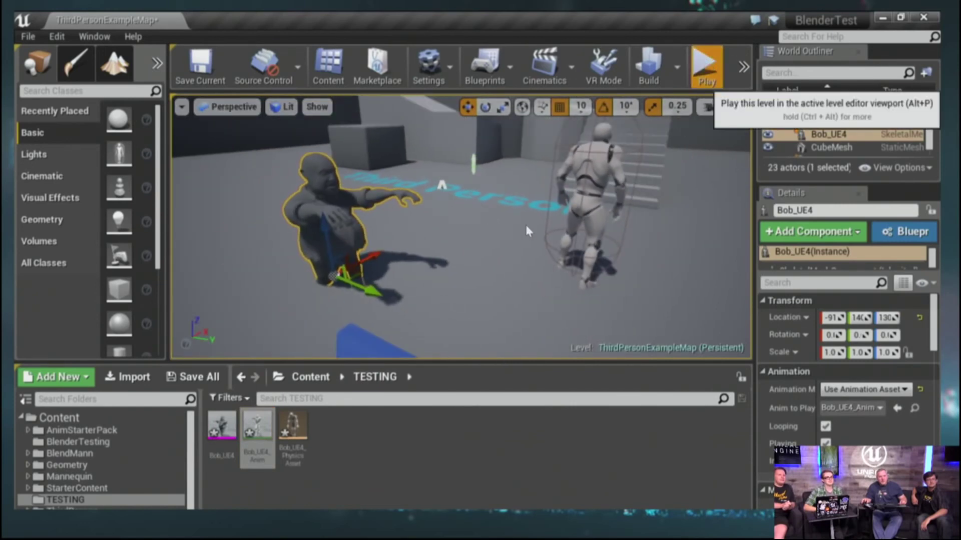
Play the level, run and jump the mannequin around Bob to examine his animation in game, and stop the play session.
key("alt+p")
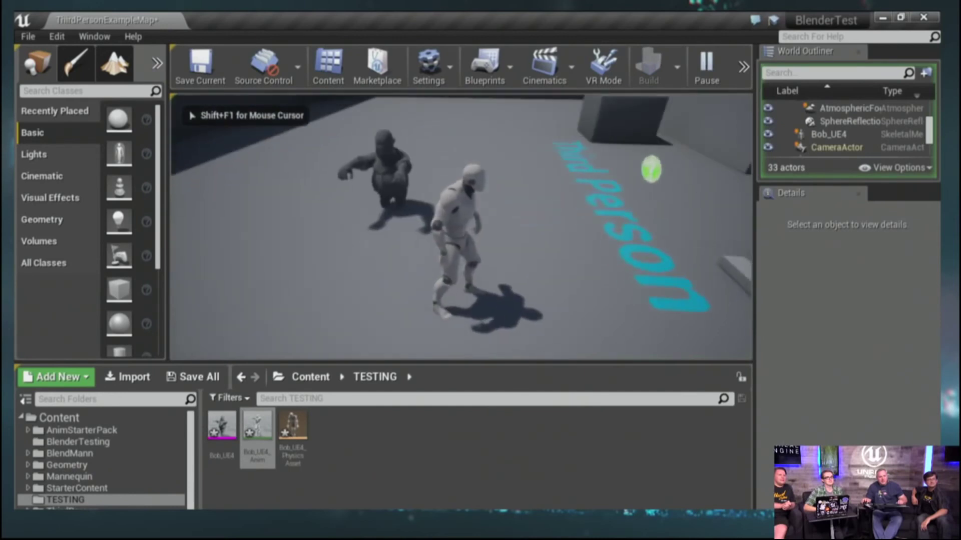
key("w")
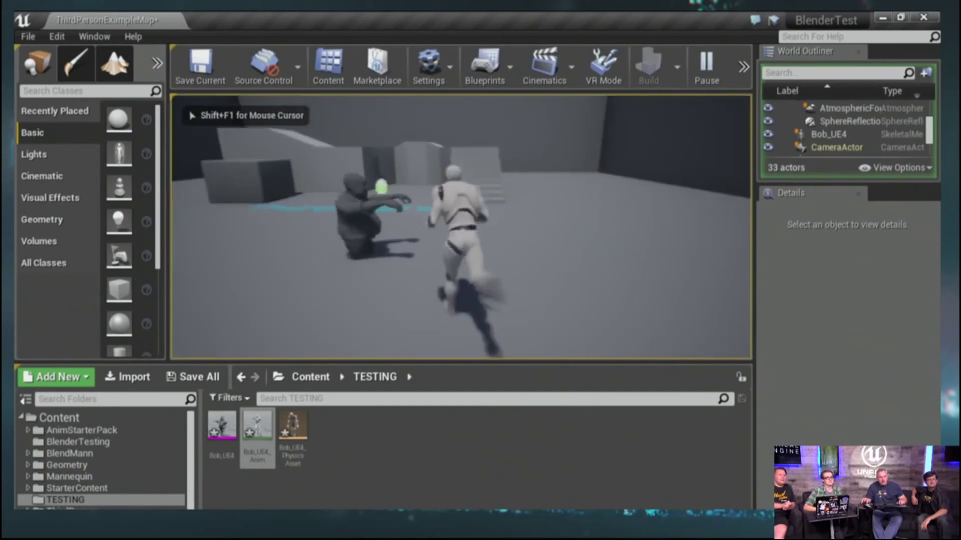
key("s")
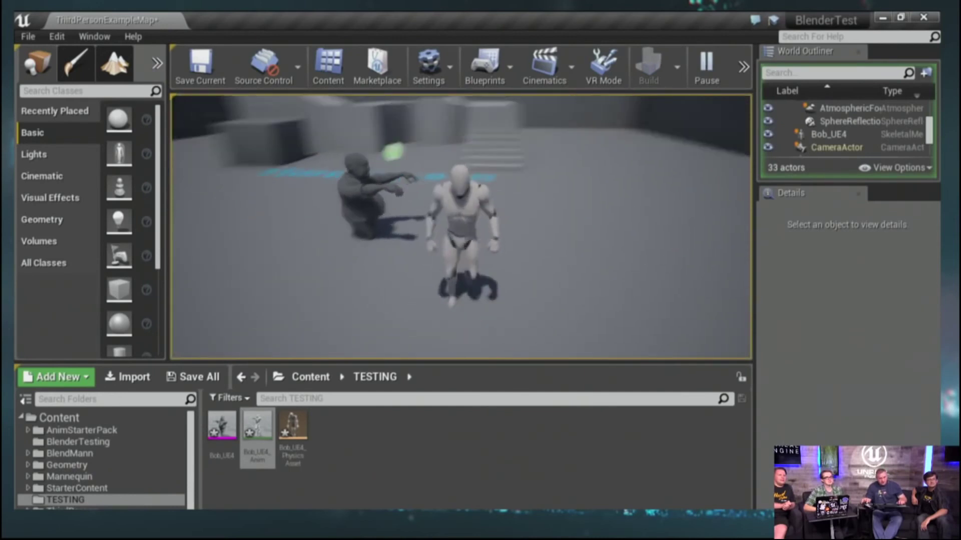
key("w")
key("a")
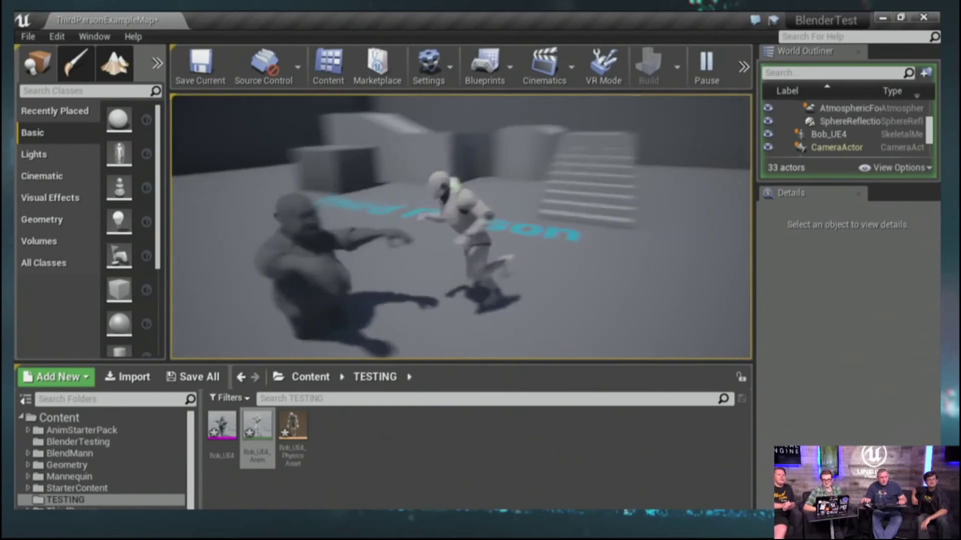
key("d")
key("w")
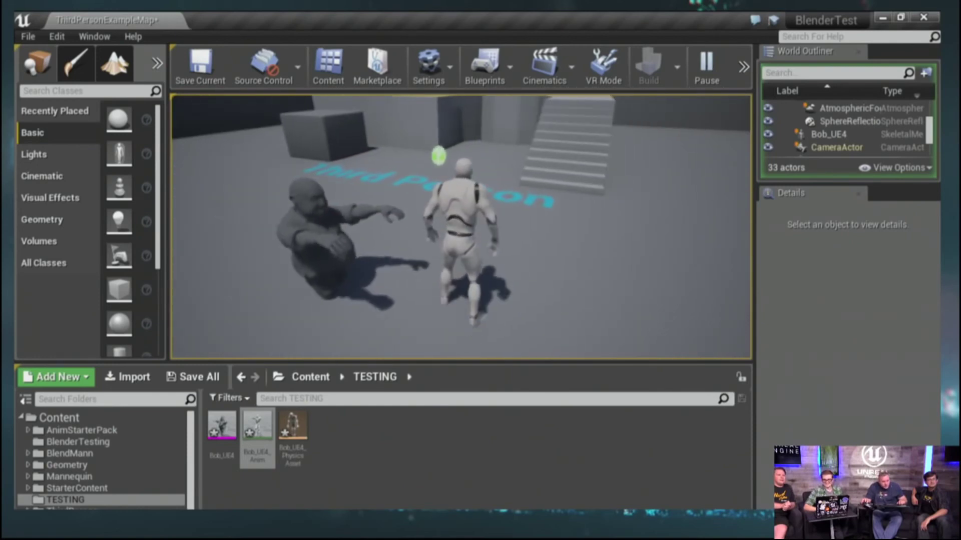
key("s")
key("d")
key("w")
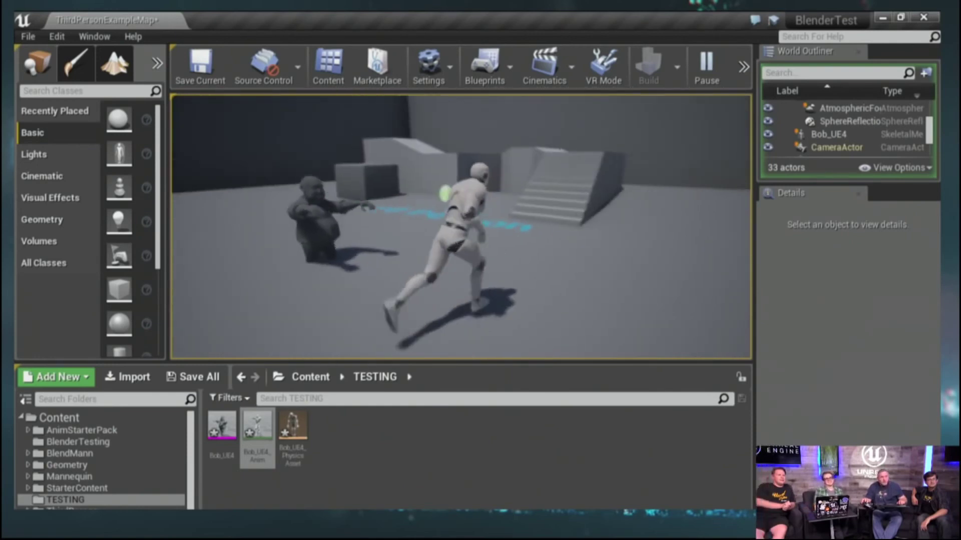
key("w")
key("space")
key("a")
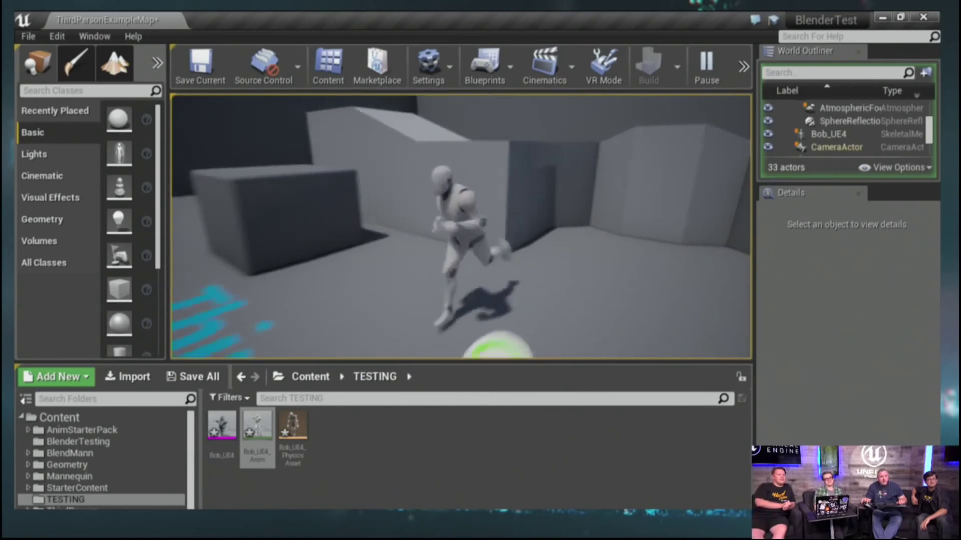
key("s")
key("space")
key("d")
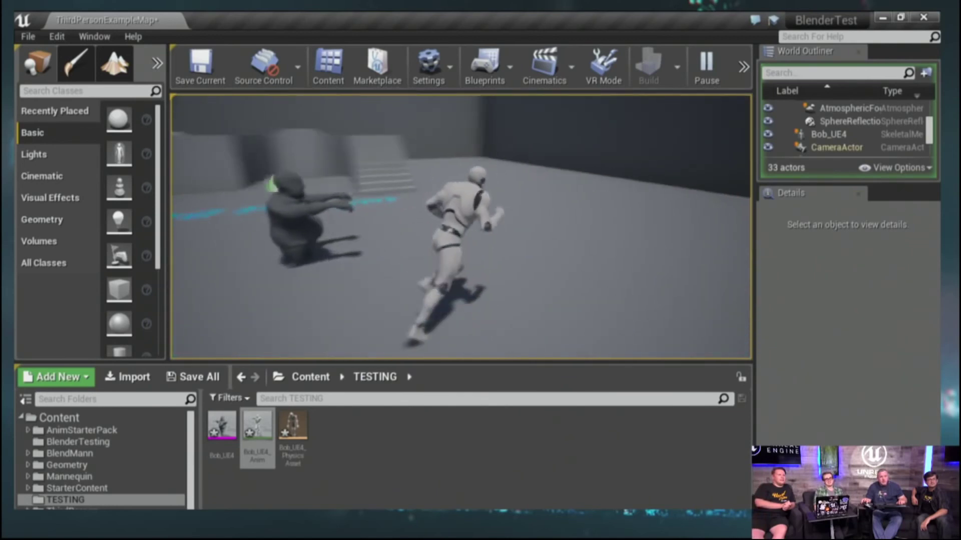
key("grave")
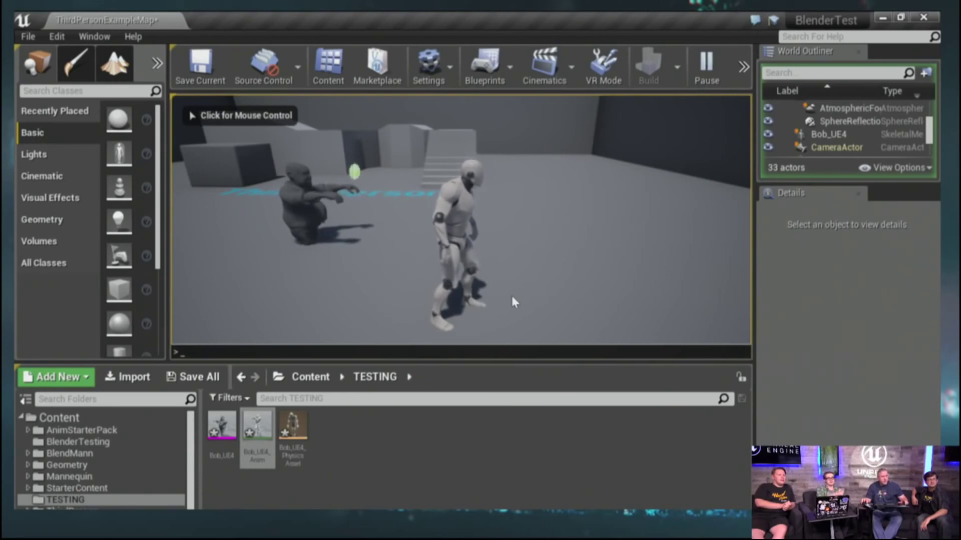
key("Escape")
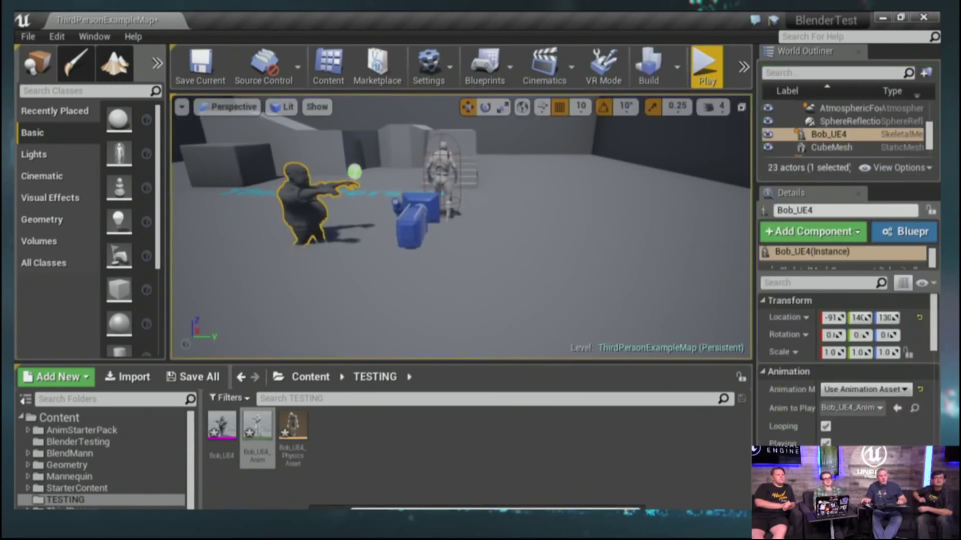
Select the ThirdPersonCharacter in the level, locate its Blueprint asset in the project content, and open it for editing.
left_click(444, 158)
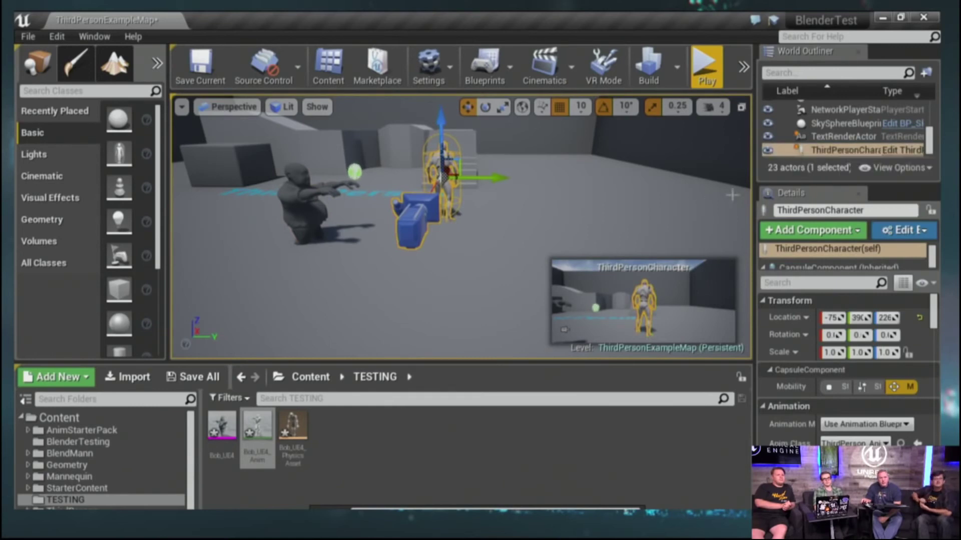
right_click(821, 150)
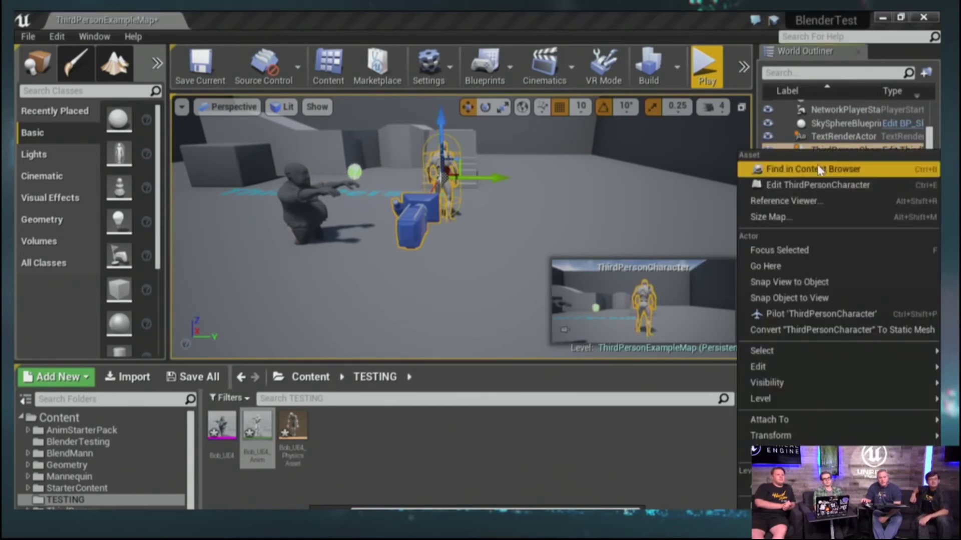
left_click(810, 169)
double_click(230, 437)
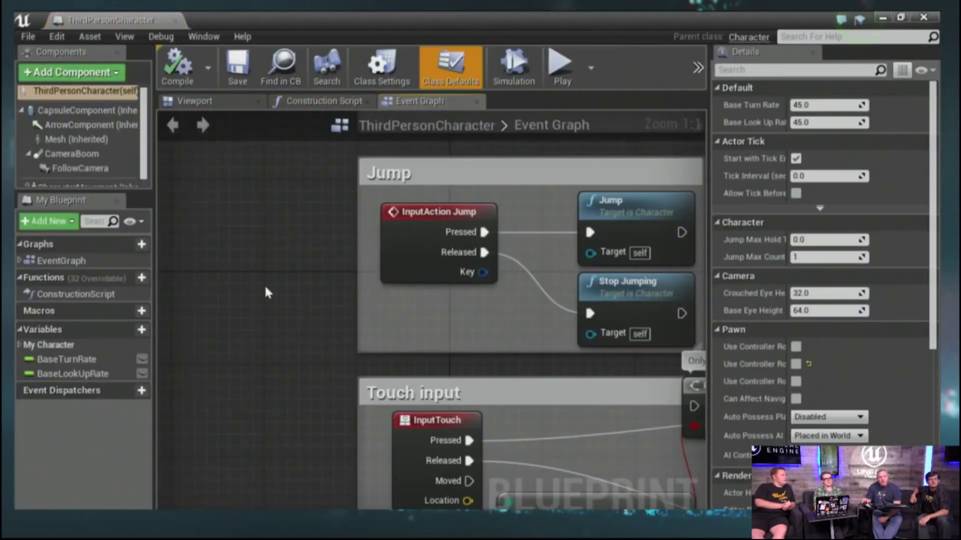
Show the ThirdPersonCharacter's 3D preview, select its mesh, and set the mesh's Anim Class to BlendMann_HeroTPP_AnimBP.
scroll(402, 326, "down", 3)
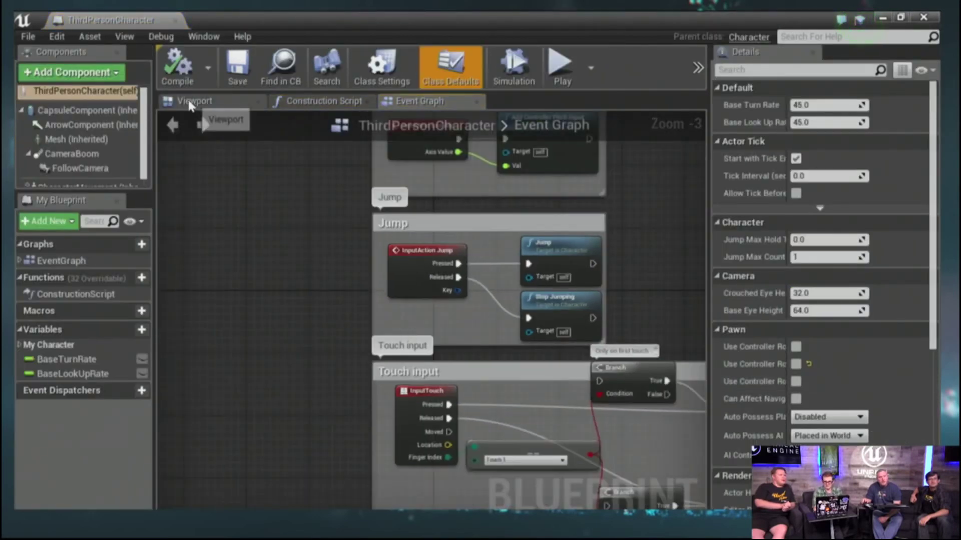
left_click(190, 103)
left_click(453, 345)
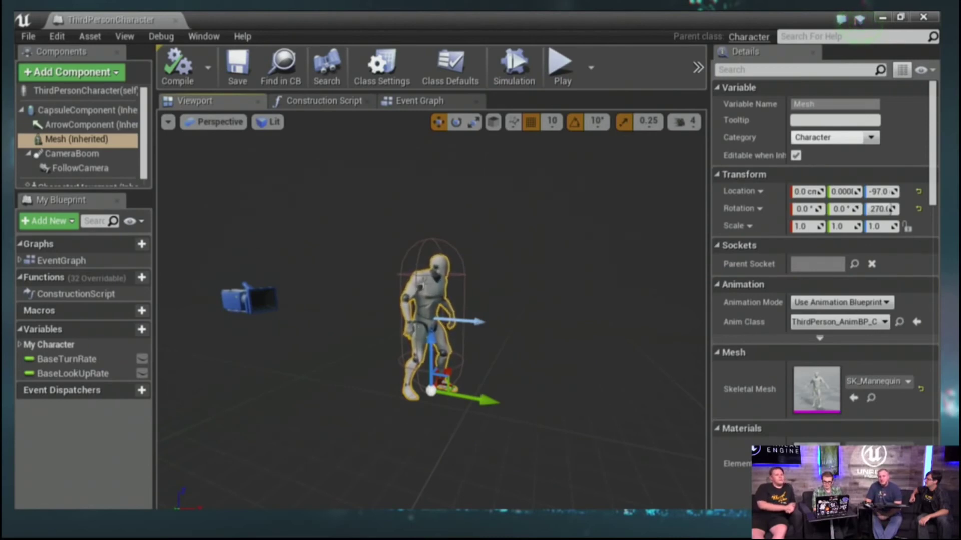
left_click(850, 326)
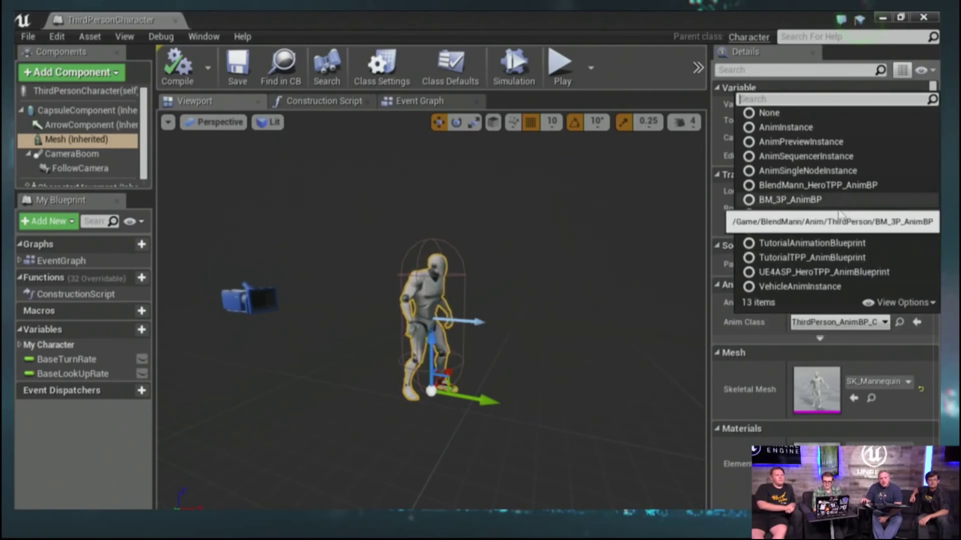
left_click(842, 186)
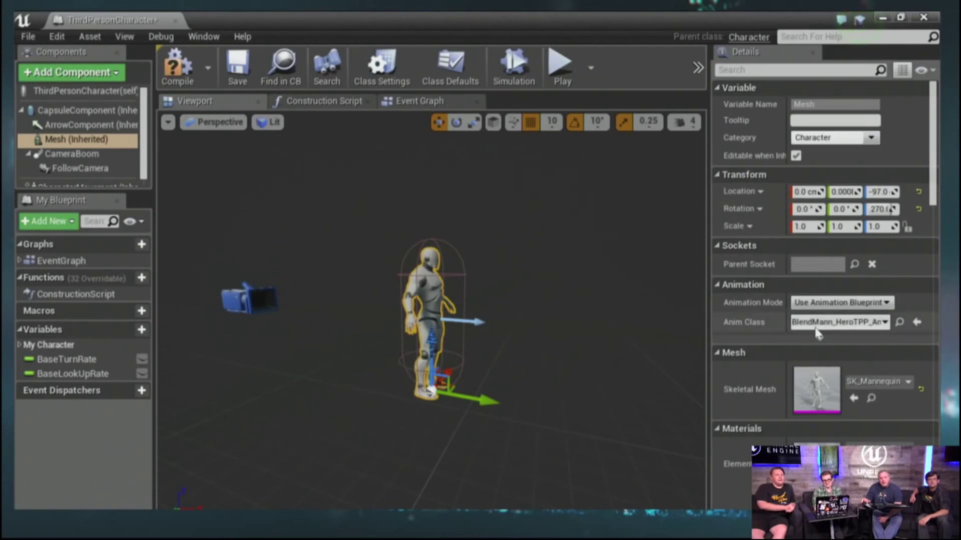
left_click(846, 325)
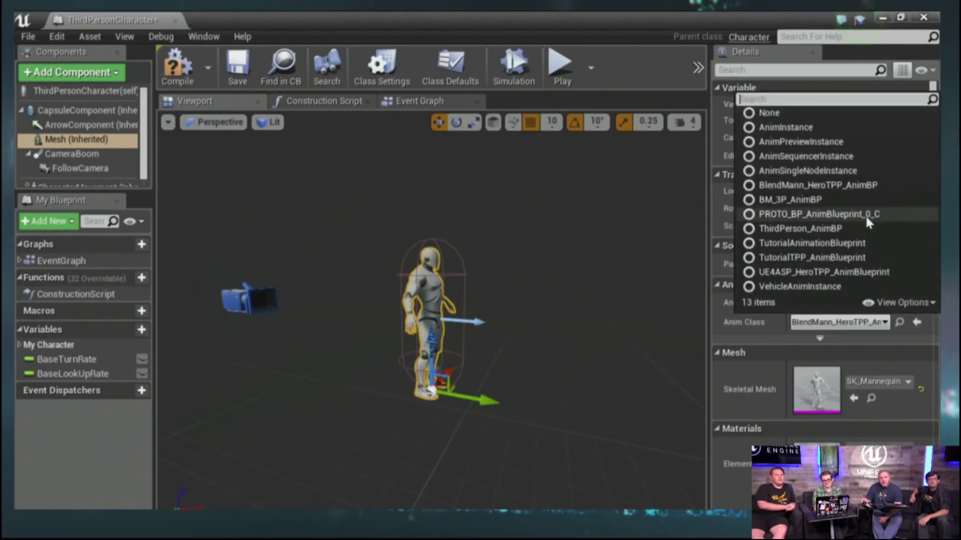
left_click(849, 186)
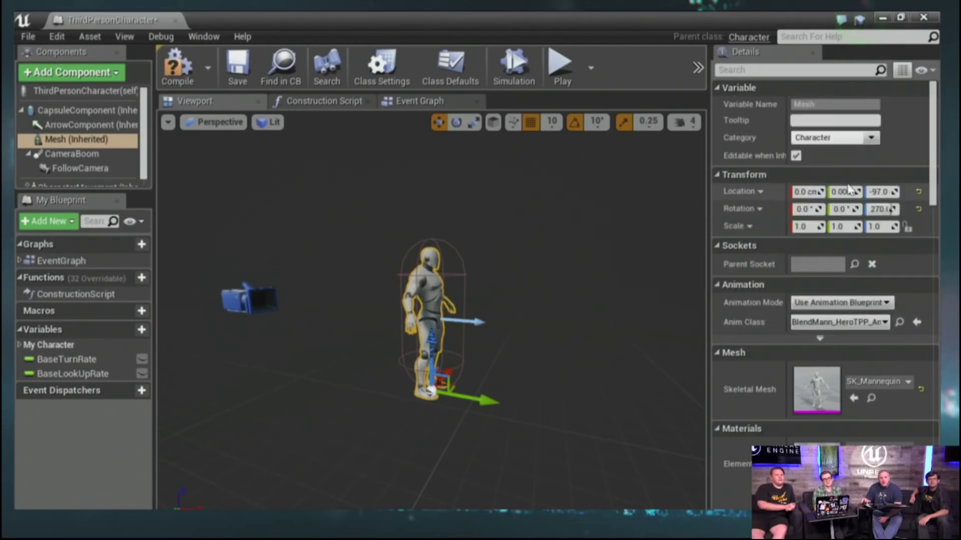
Set the mesh's Anim Class to VehicleAnimInstance and its skeletal mesh to the first listed BlendMann, and compile the Blueprint.
left_click(838, 324)
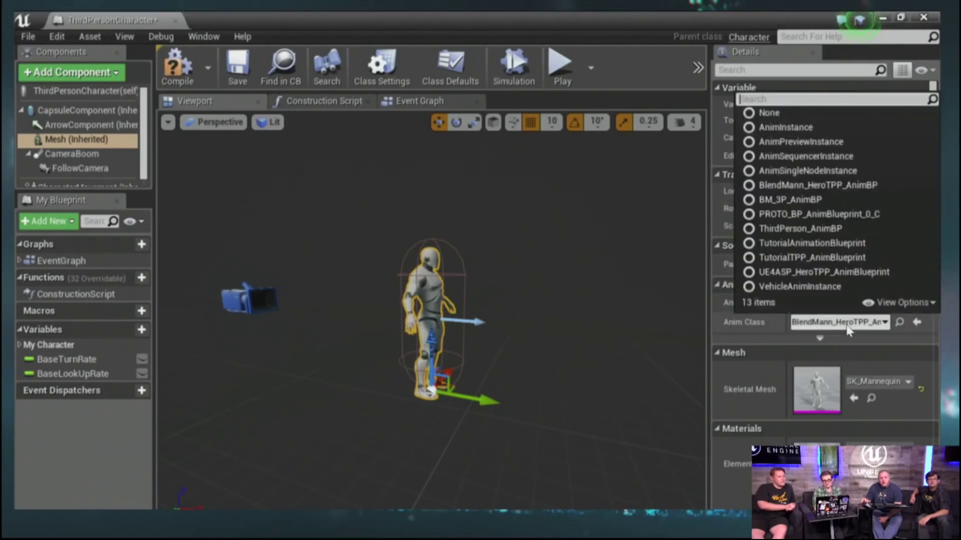
left_click(815, 287)
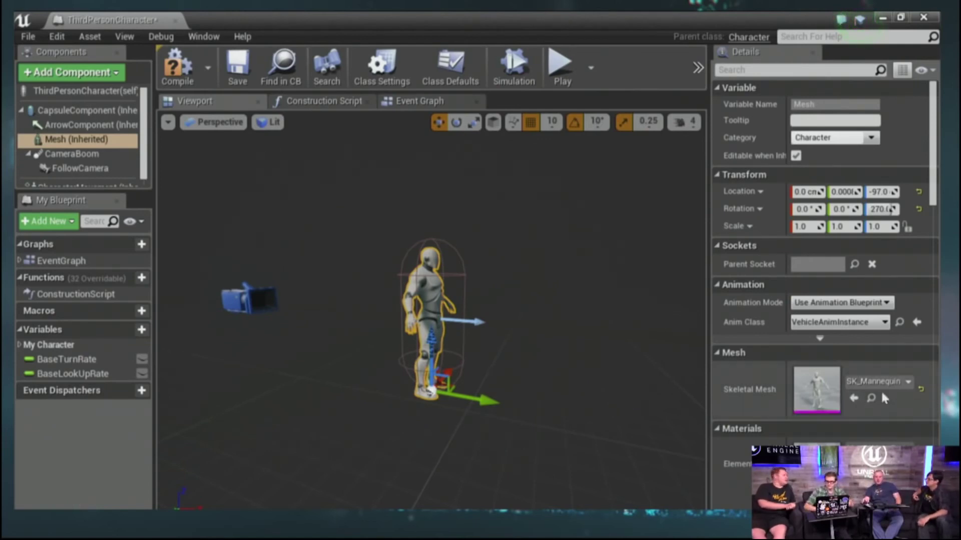
left_click(908, 381)
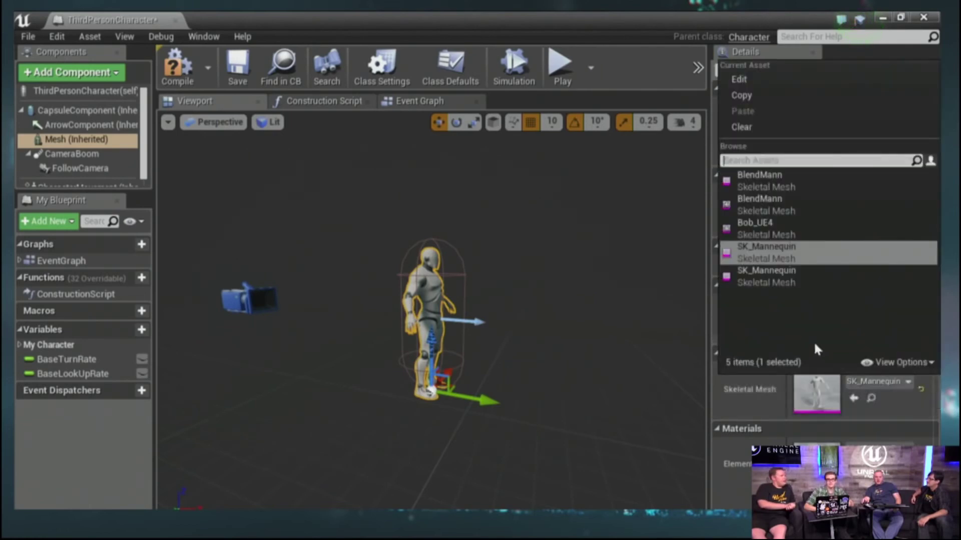
left_click(774, 184)
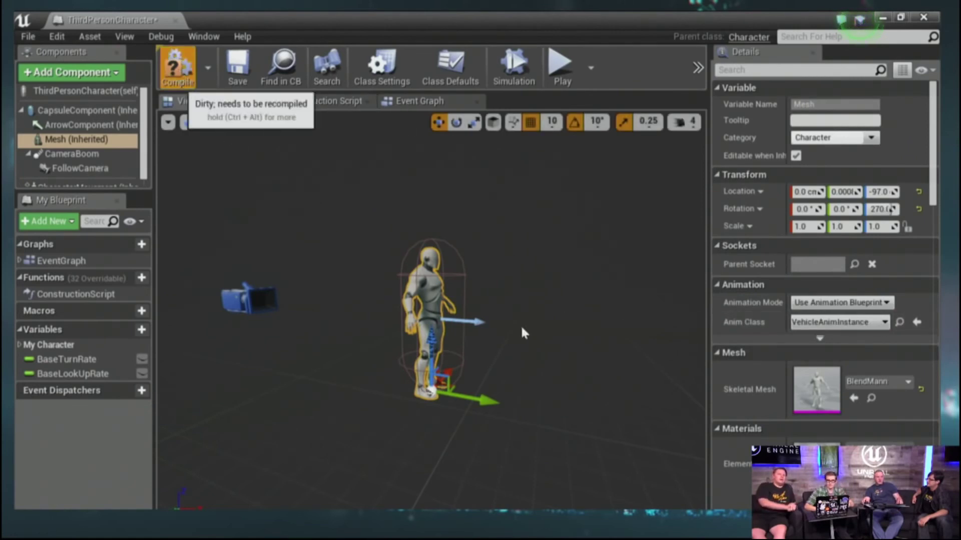
left_click(177, 66)
left_click(440, 308)
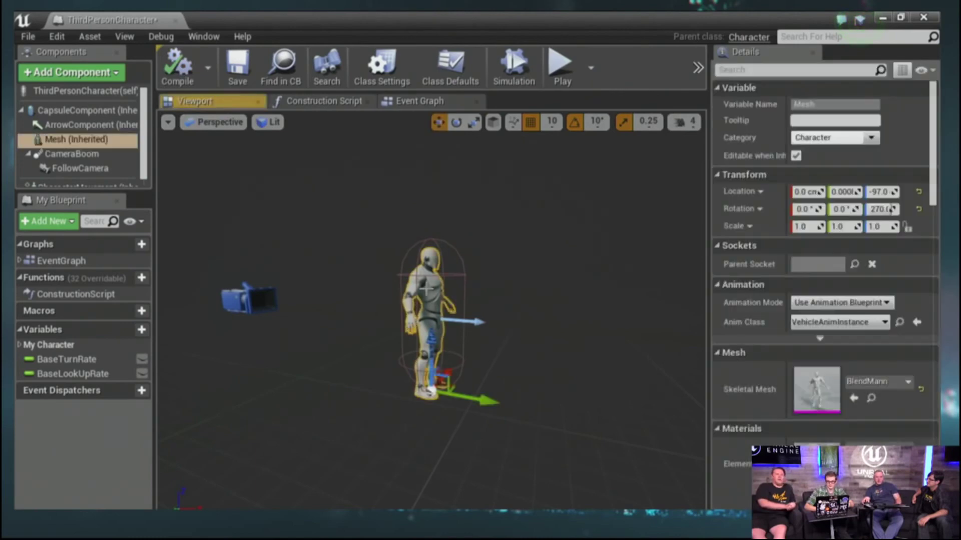
Review the mesh's Animation Mode options and look through its materials, clothing, physics and collision settings.
left_click(888, 304)
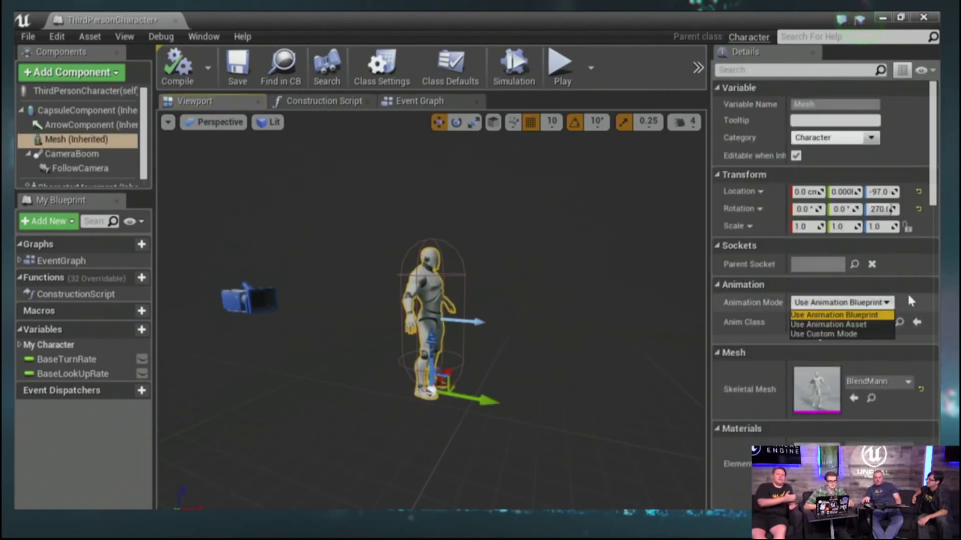
scroll(911, 301, "down", 5)
scroll(932, 292, "down", 1)
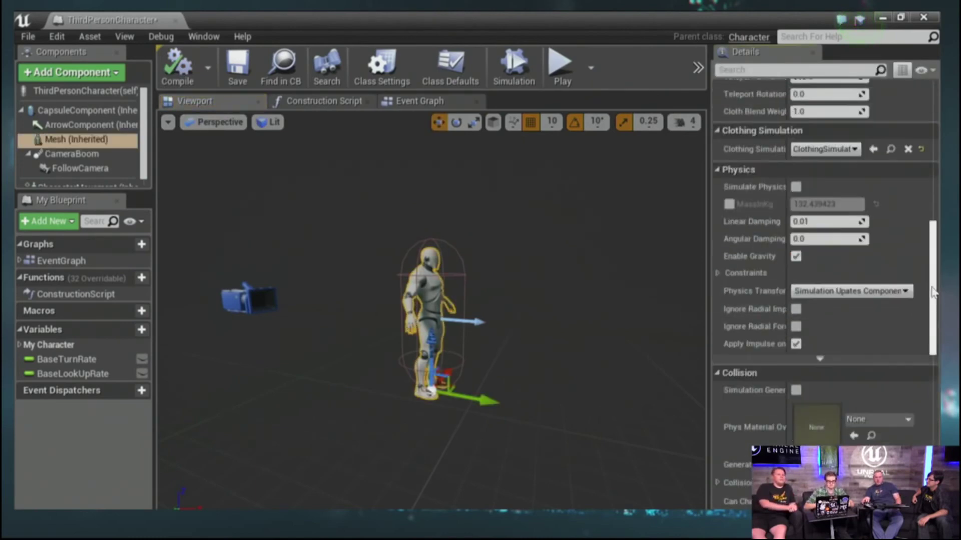
left_click_drag(934, 293, 933, 259)
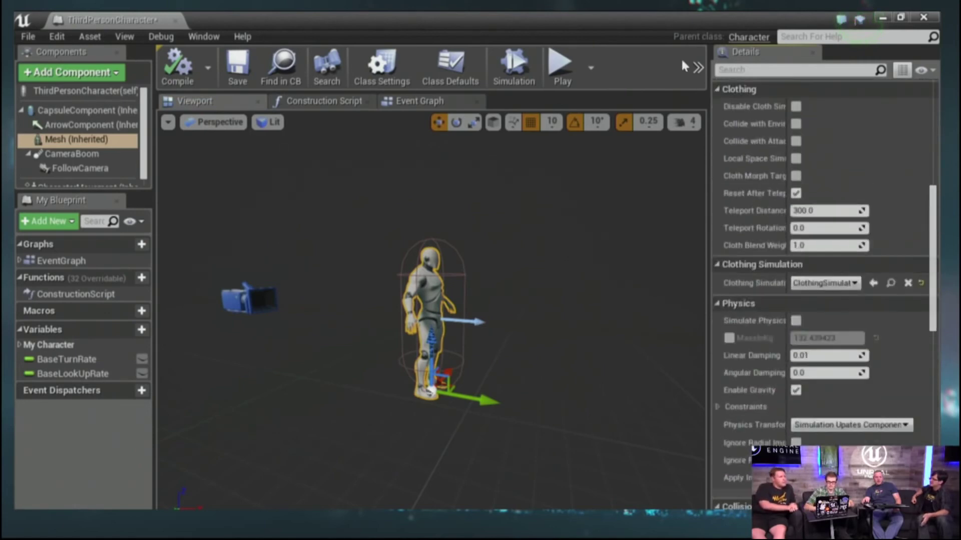
scroll(930, 333, "down", 2)
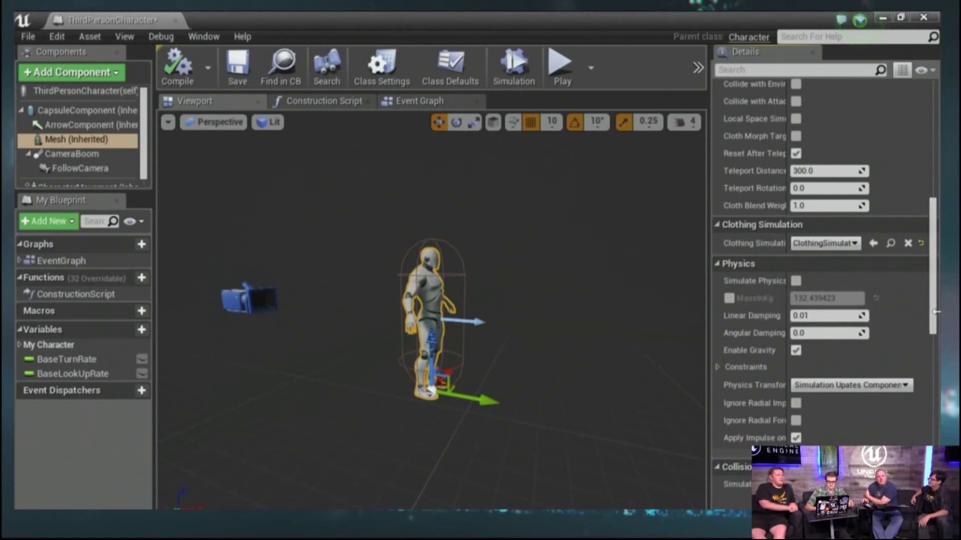
scroll(939, 317, "down", 6)
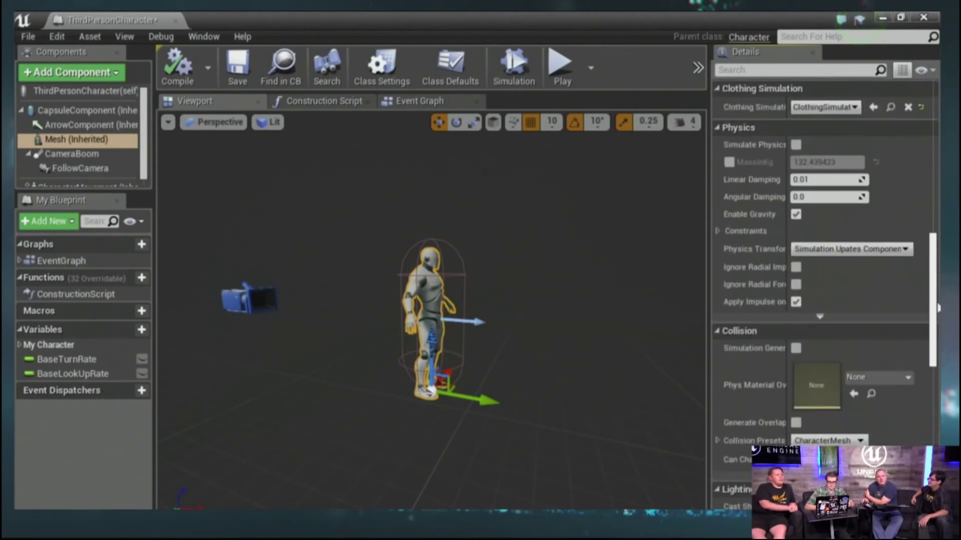
scroll(939, 317, "up", 10)
scroll(823, 281, "up", 4)
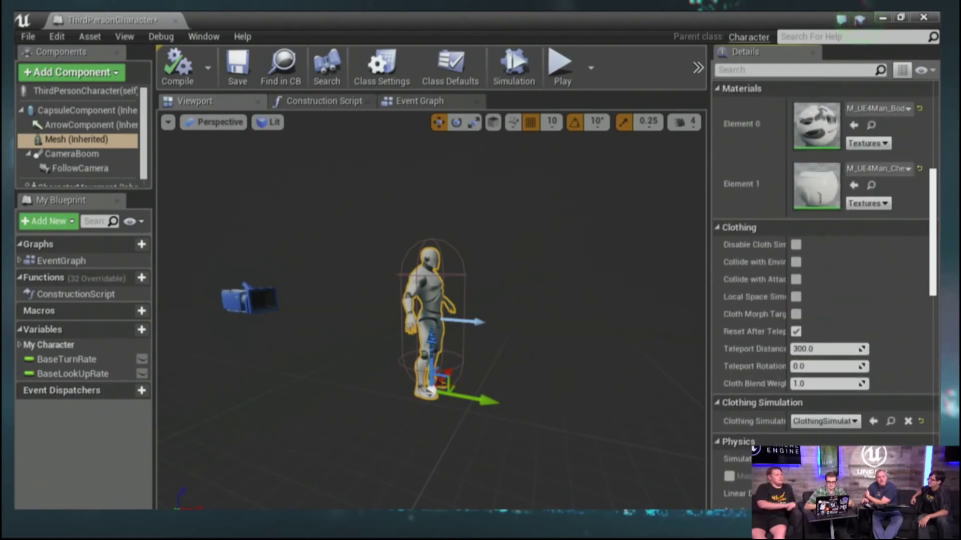
scroll(917, 217, "up", 9)
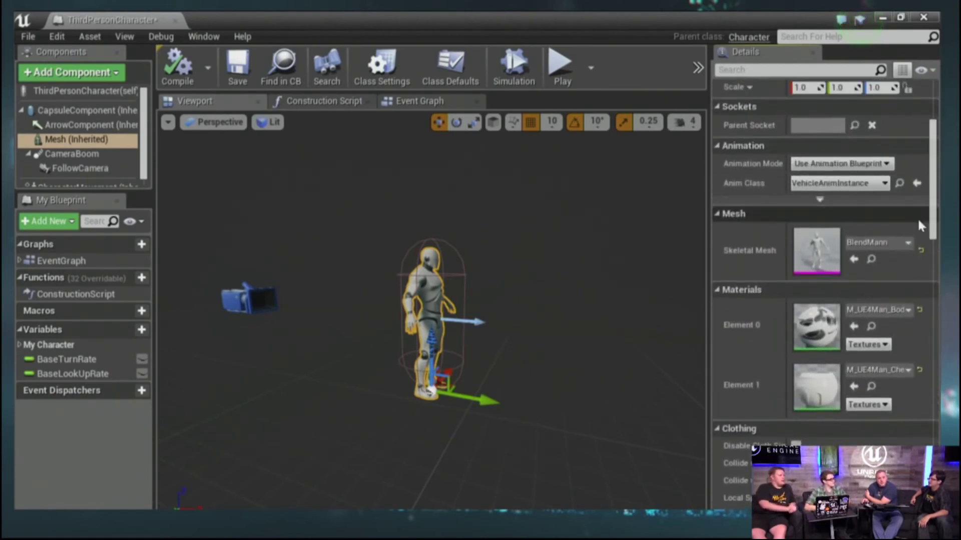
scroll(923, 300, "up", 5)
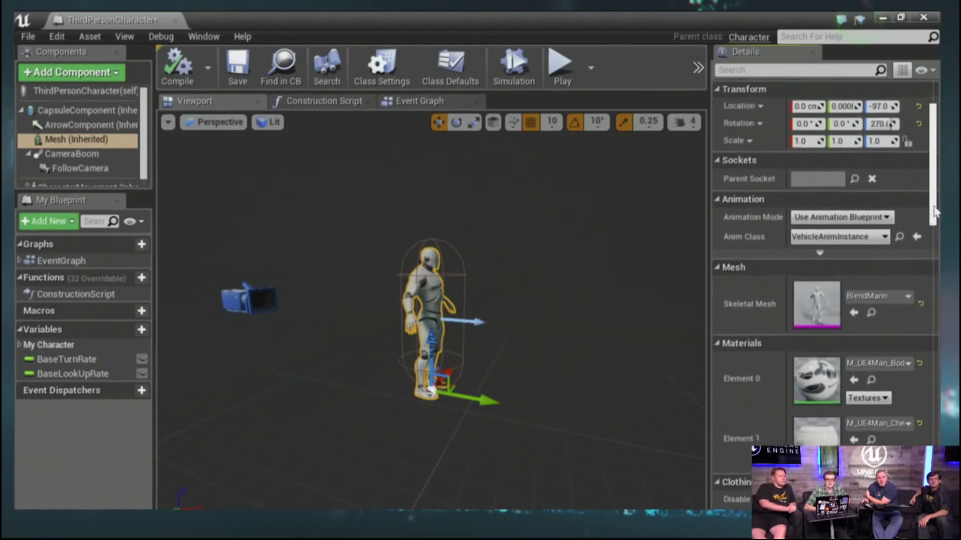
Change the character's skeletal mesh to the second listed BlendMann and close the Blueprint to return to the level.
left_click(908, 354)
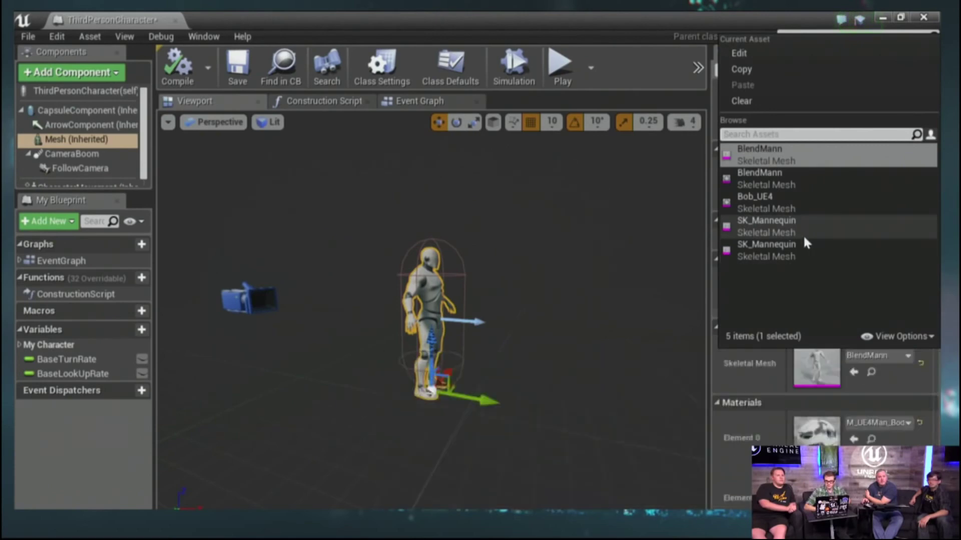
left_click(783, 176)
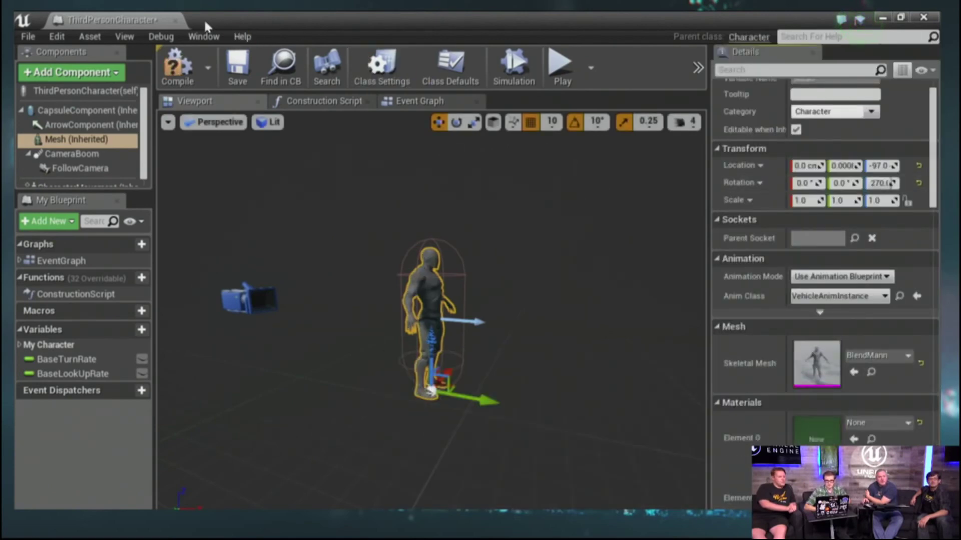
left_click(175, 21)
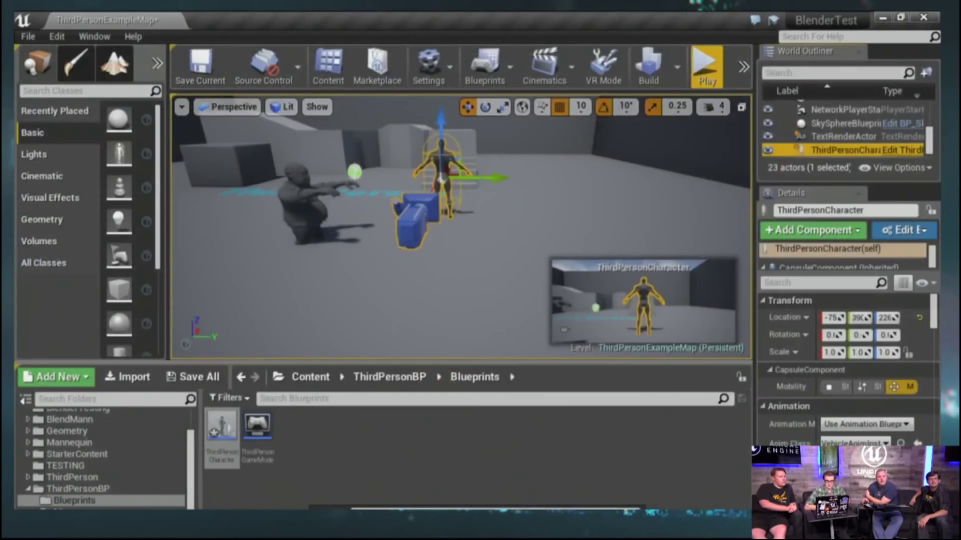
scroll(461, 226, "up", 5)
scroll(461, 226, "down", 5)
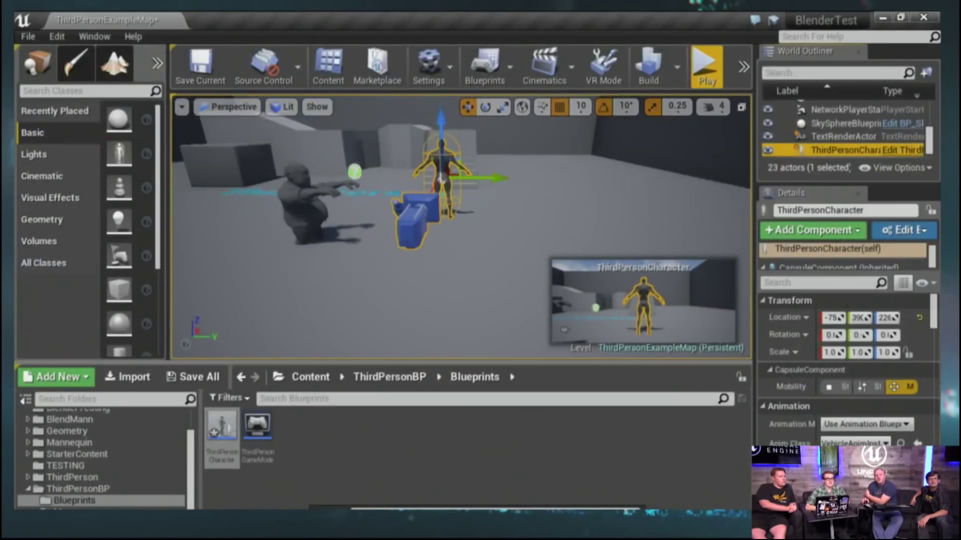